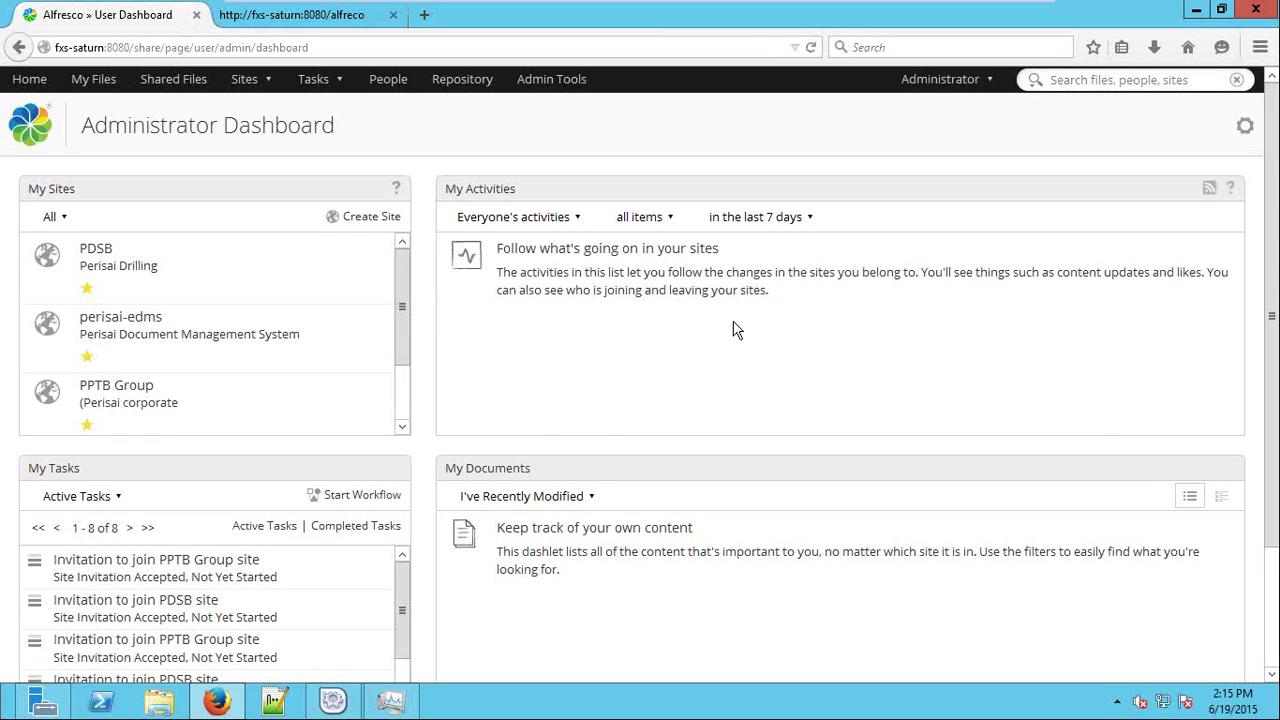
Set the My Activities dashlet filter to show only my own activities.
scroll(1040, 425, "down", 3)
scroll(1052, 445, "up", 3)
scroll(399, 342, "down", 1)
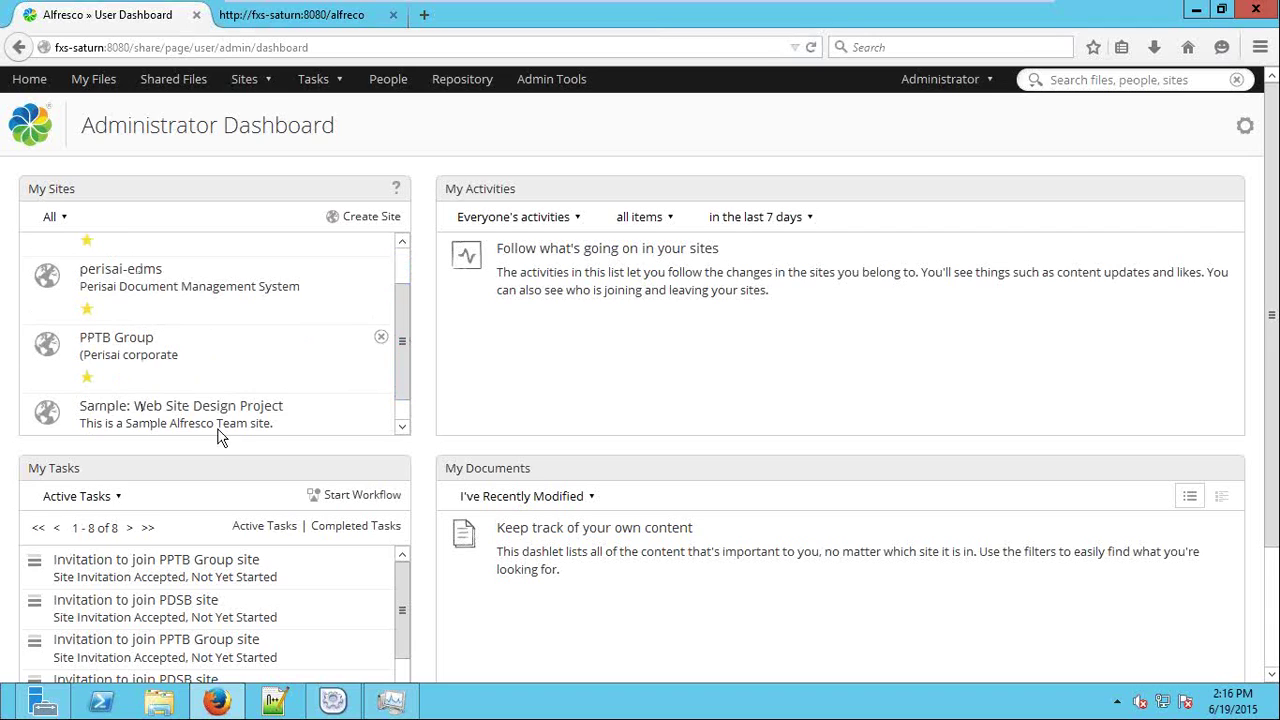
scroll(398, 385, "up", 2)
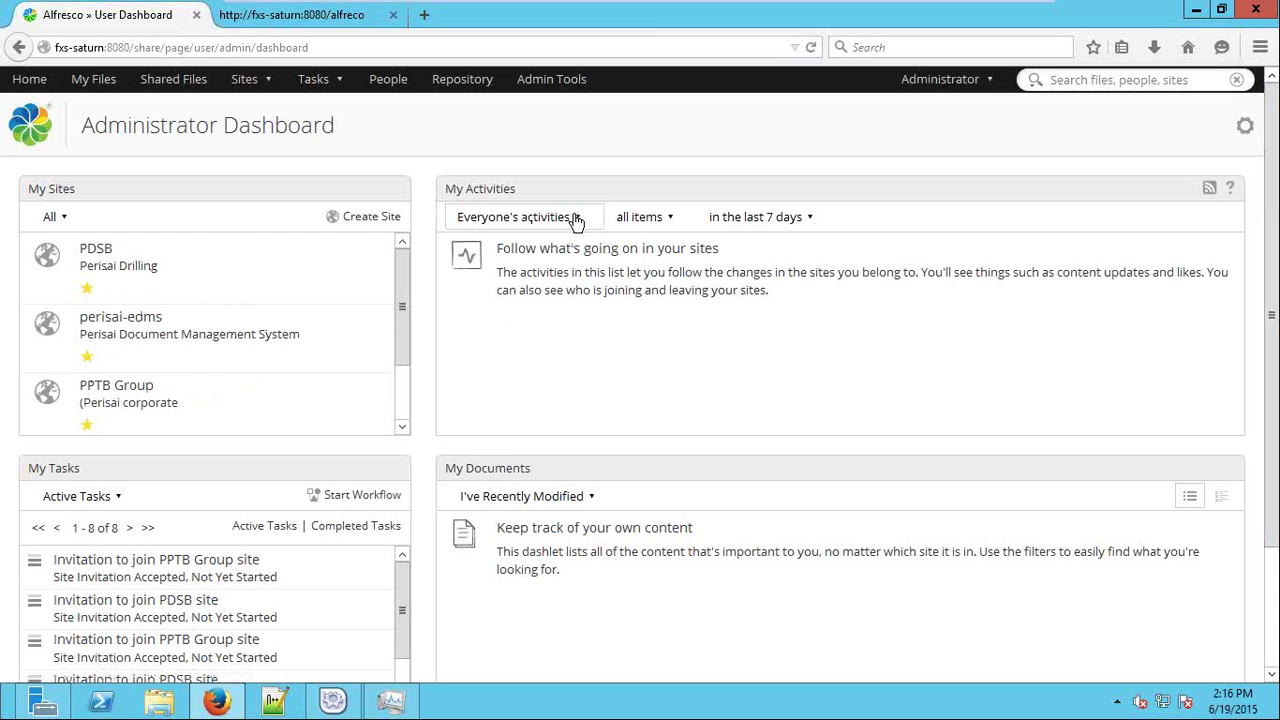
left_click(575, 217)
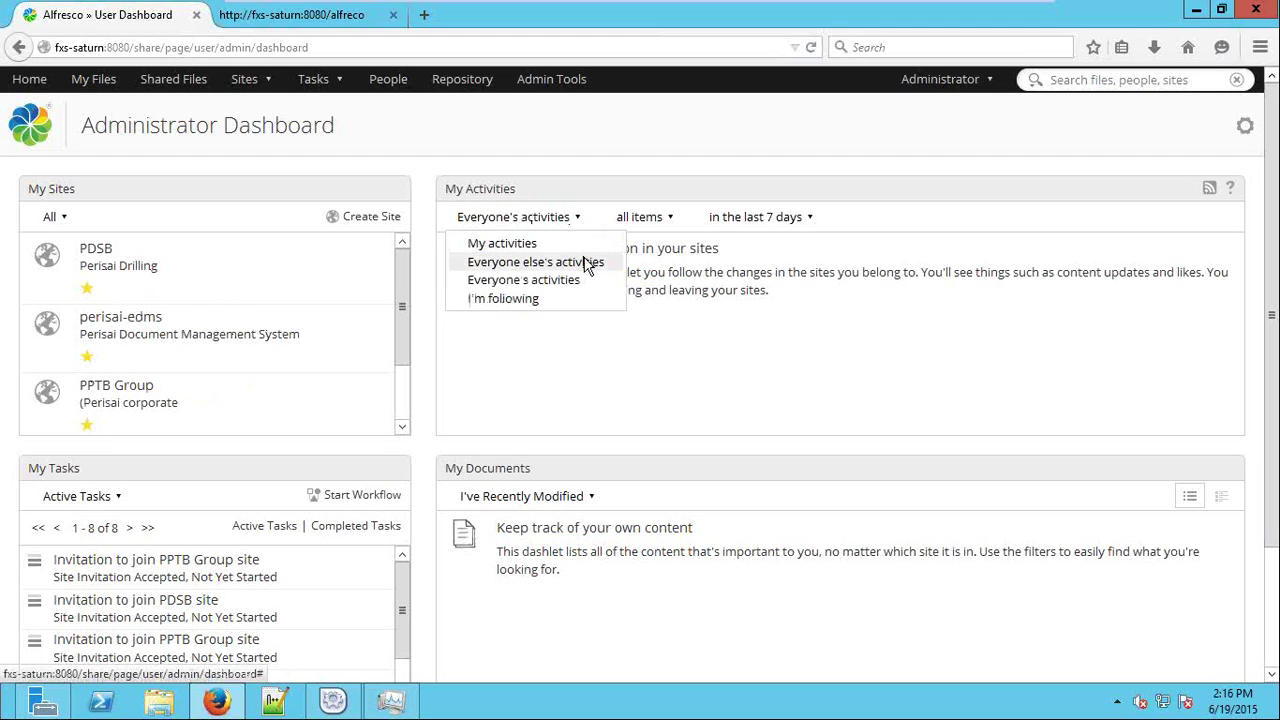
left_click(582, 261)
left_click(566, 220)
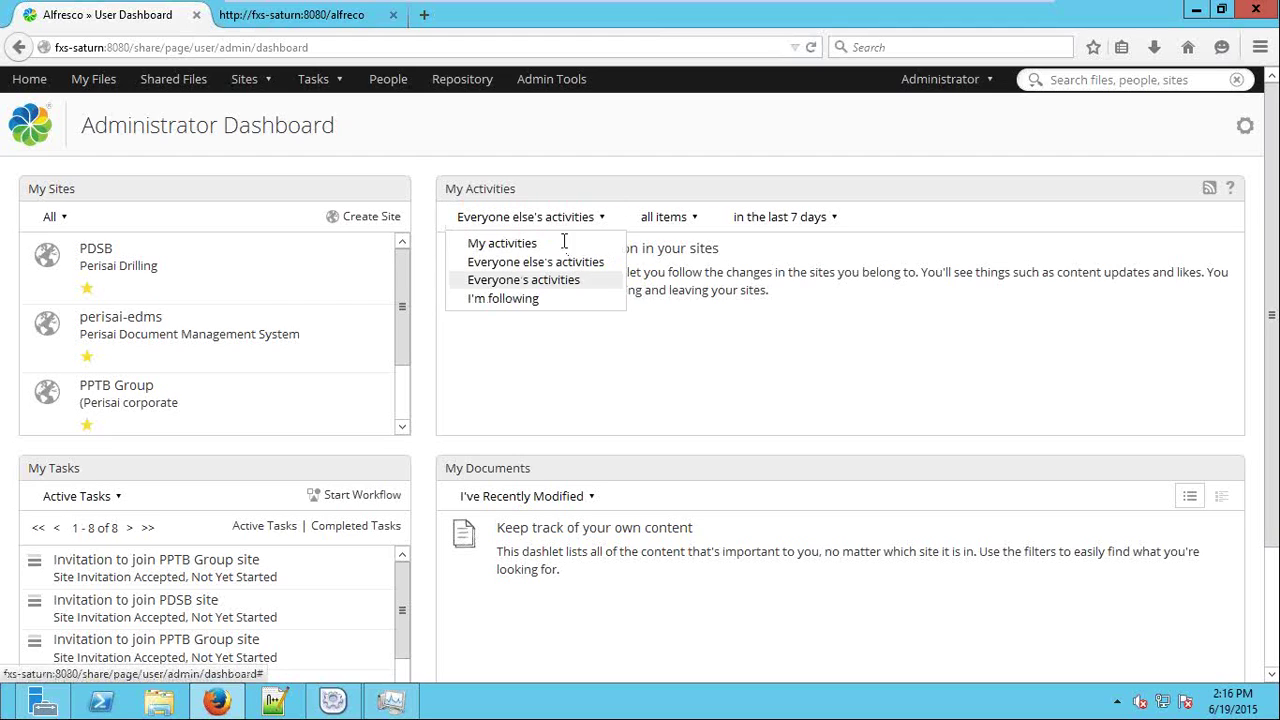
left_click(562, 296)
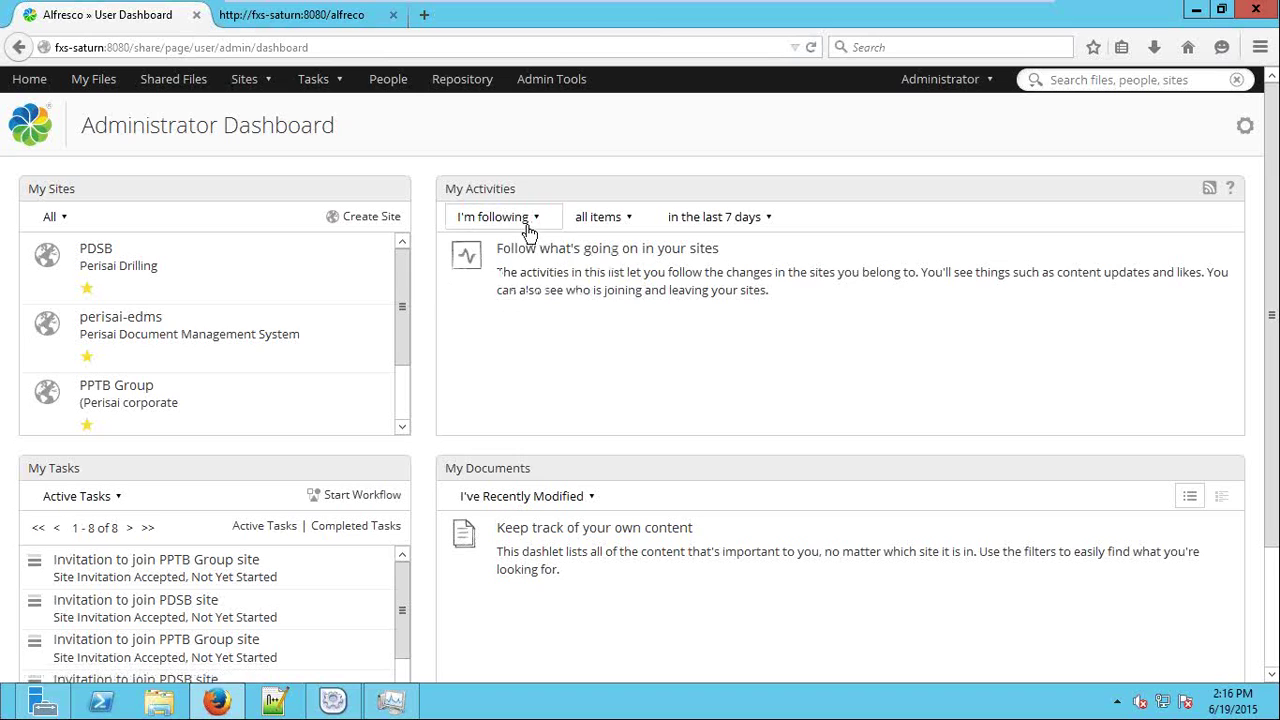
left_click(529, 230)
left_click(505, 244)
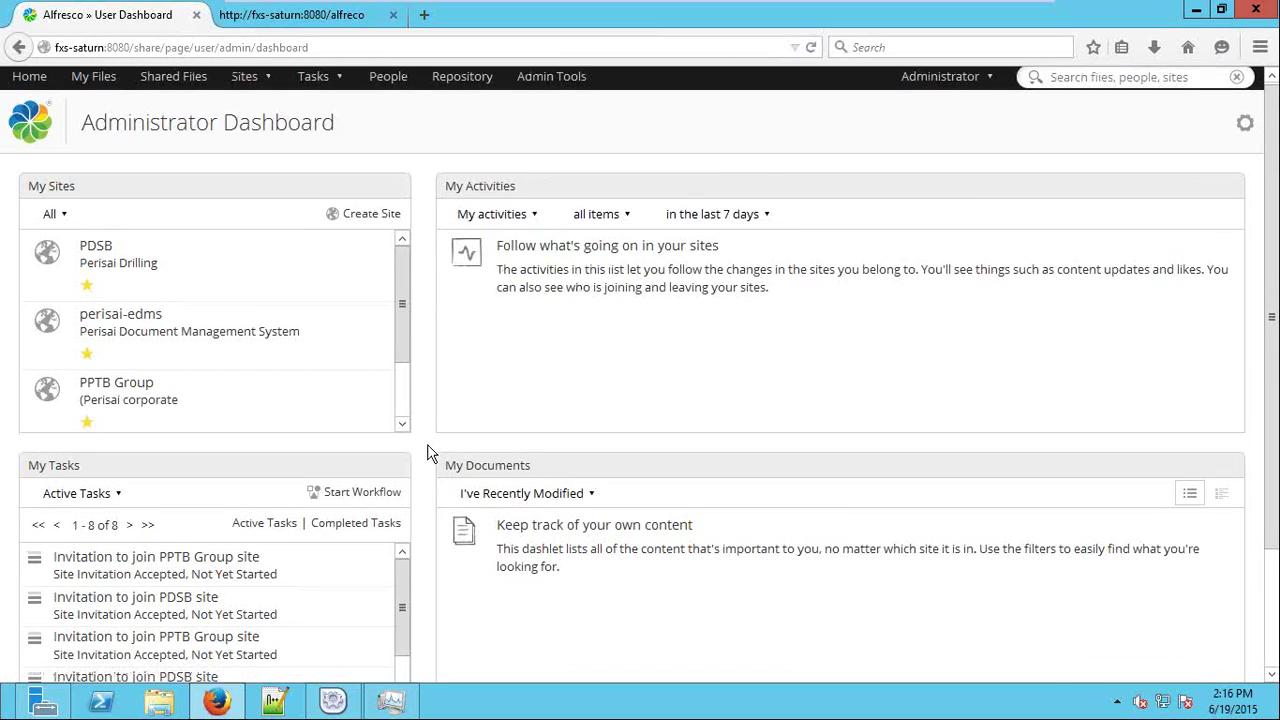
View my Completed Tasks list.
scroll(428, 453, "down", 3)
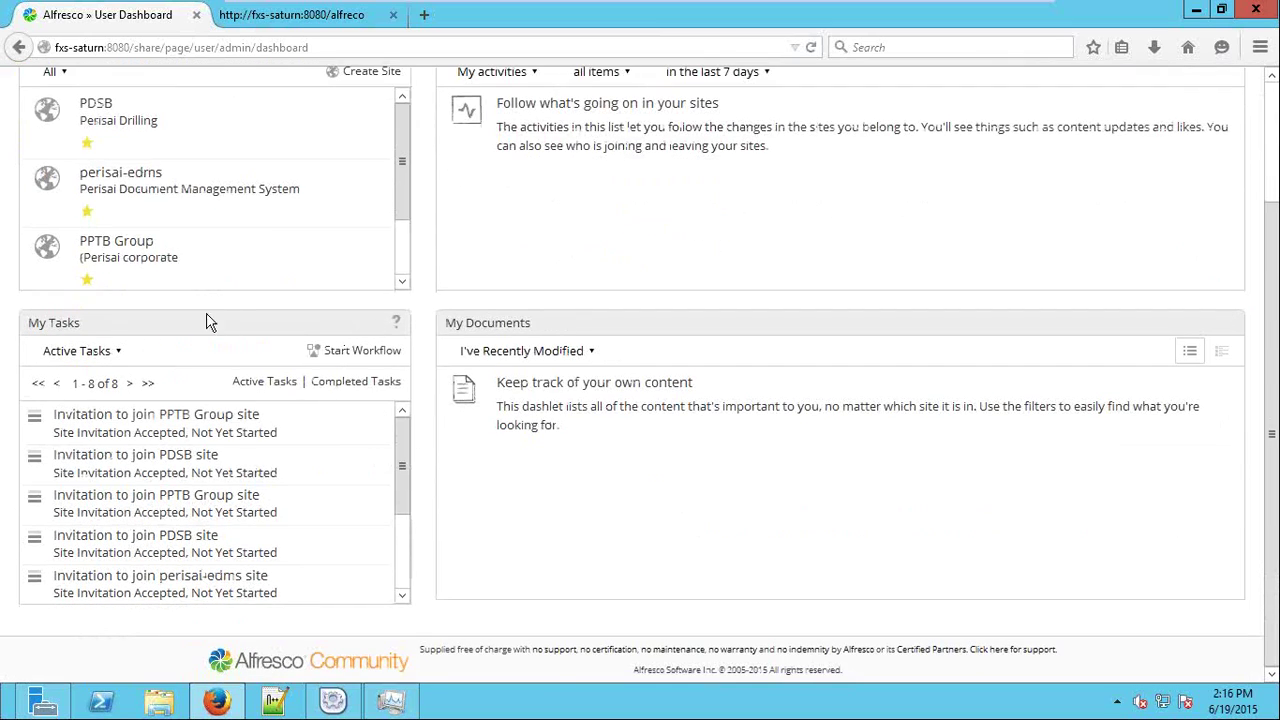
mouse_move(400, 429)
left_mouse_down()
mouse_move(403, 500)
mouse_move(405, 425)
left_mouse_up()
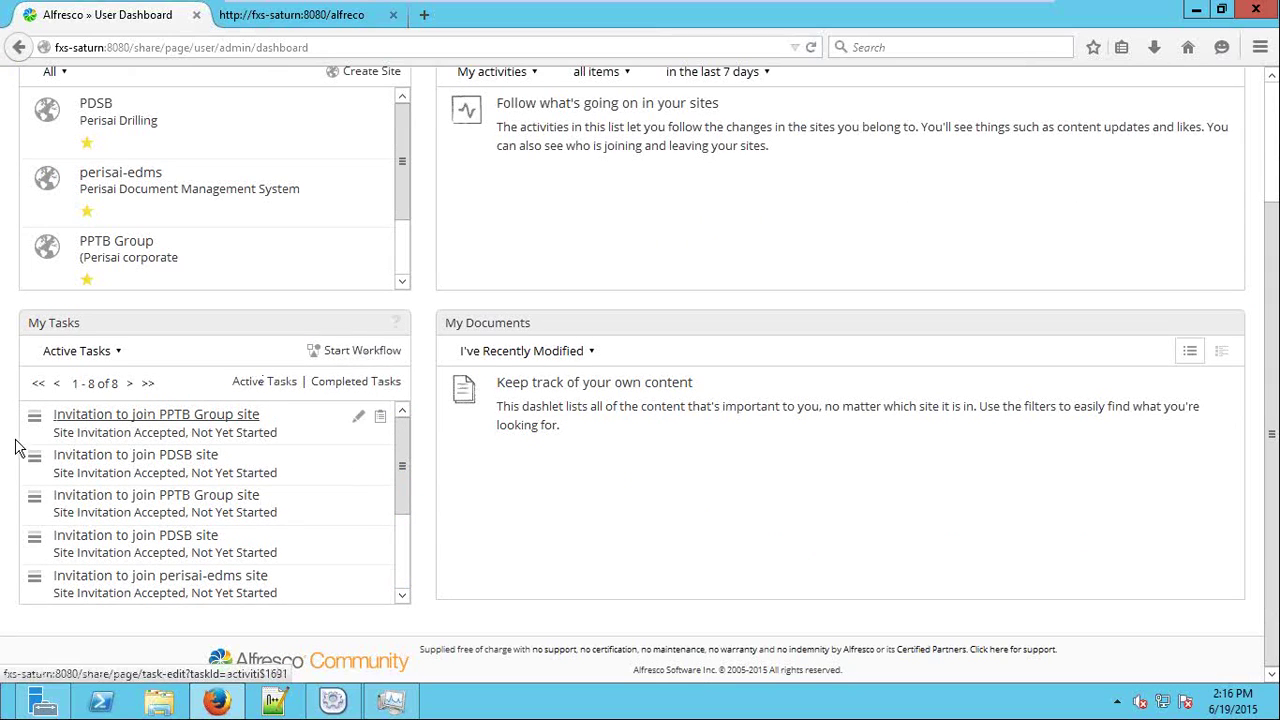
left_click(330, 382)
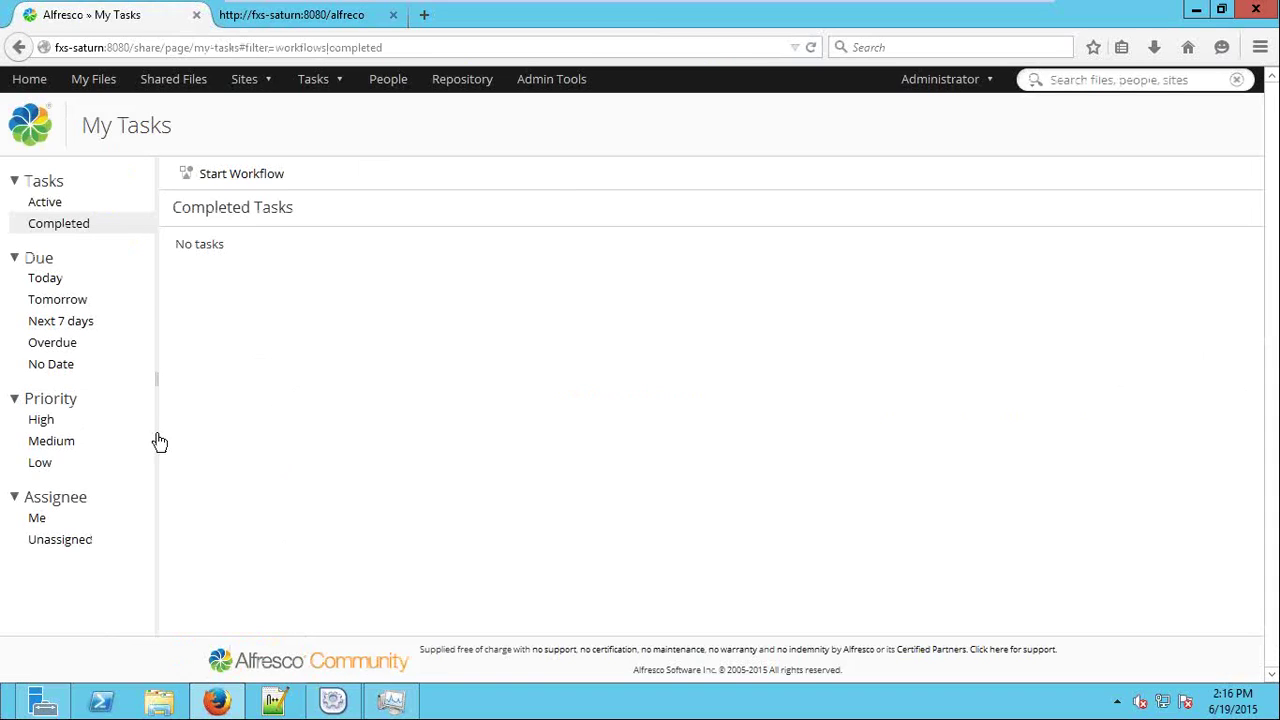
Back on the dashboard, set My Documents to list My Favorites, then start customising.
left_click(29, 79)
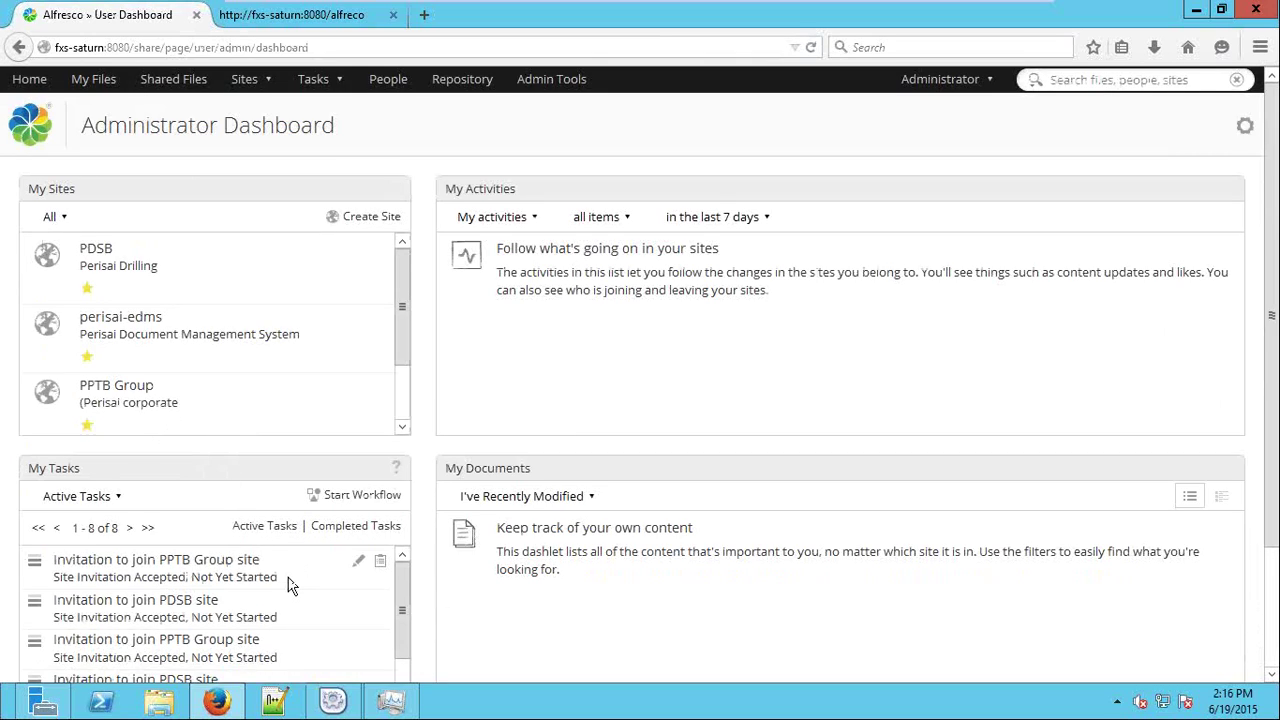
scroll(288, 585, "down", 3)
scroll(691, 526, "down", 3)
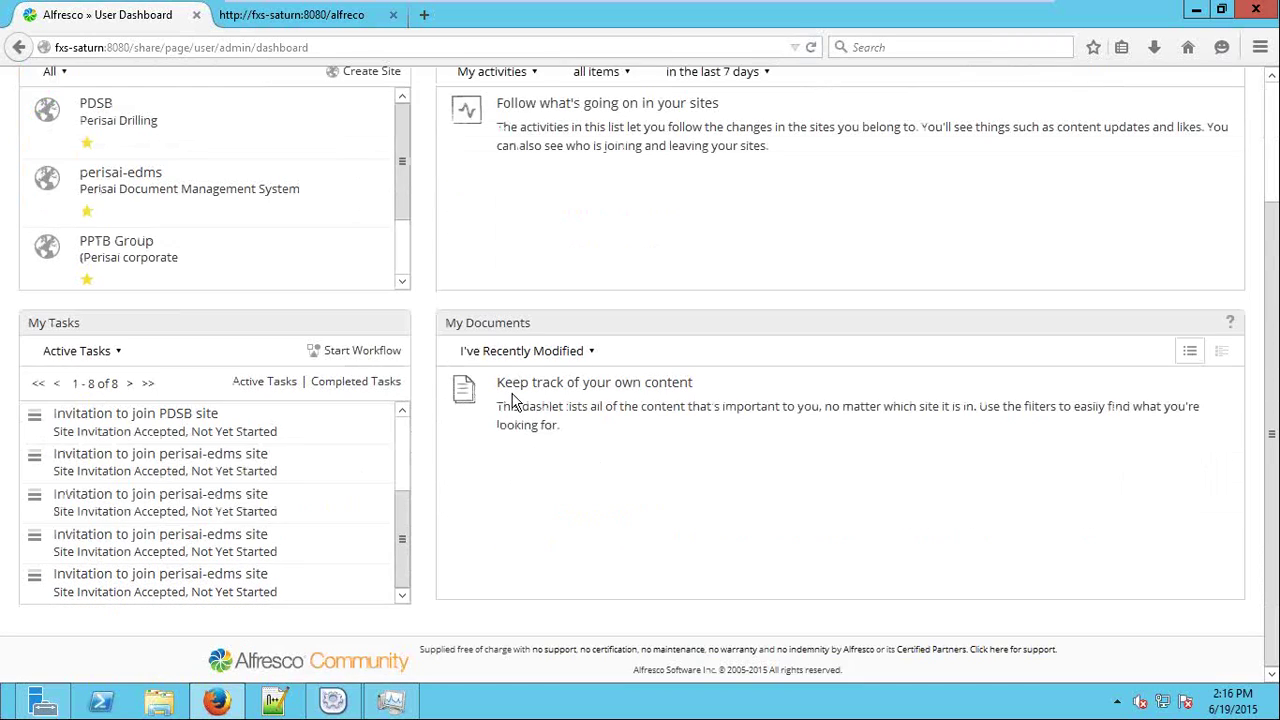
left_click(525, 351)
left_click(540, 397)
left_click(515, 355)
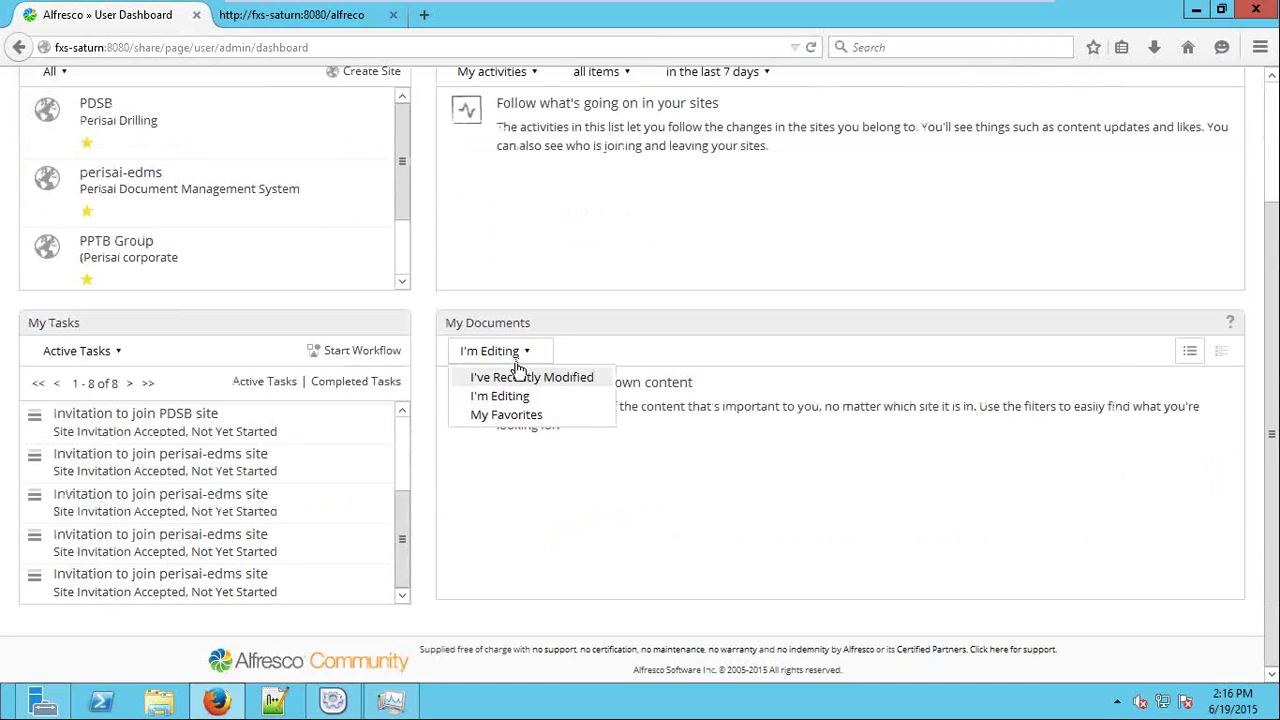
left_click(530, 415)
scroll(603, 488, "up", 3)
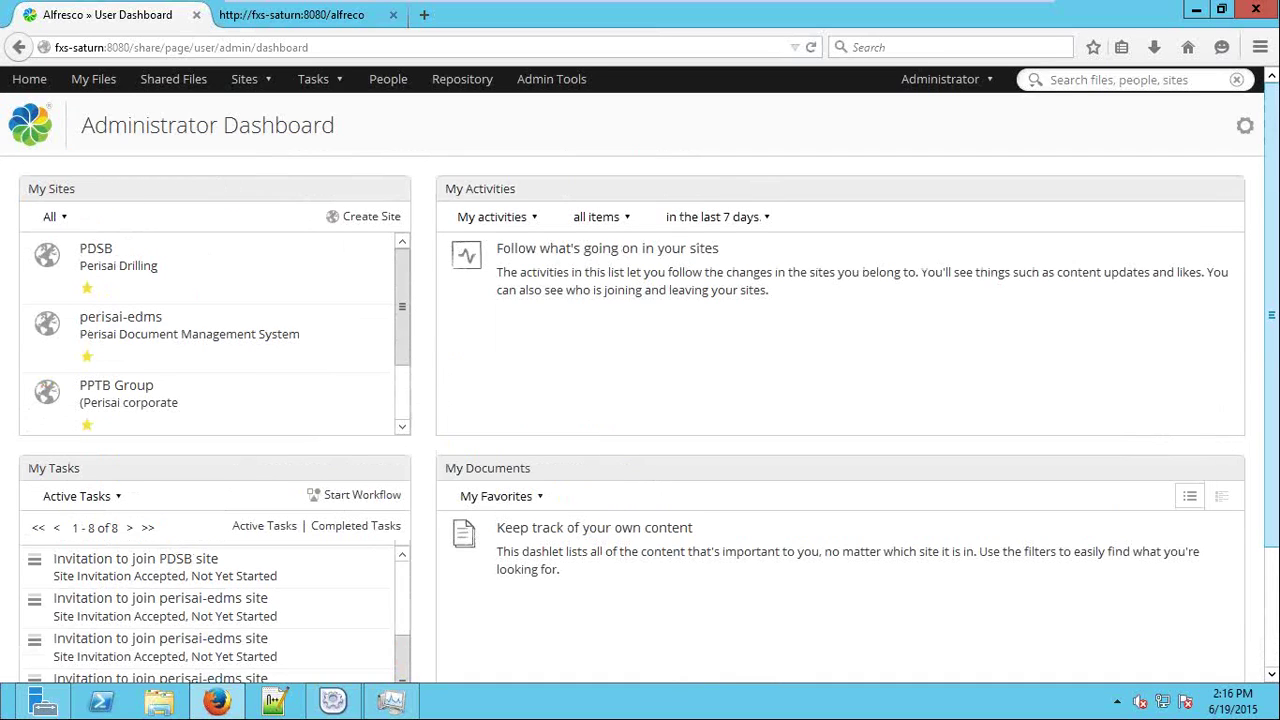
left_click(1245, 127)
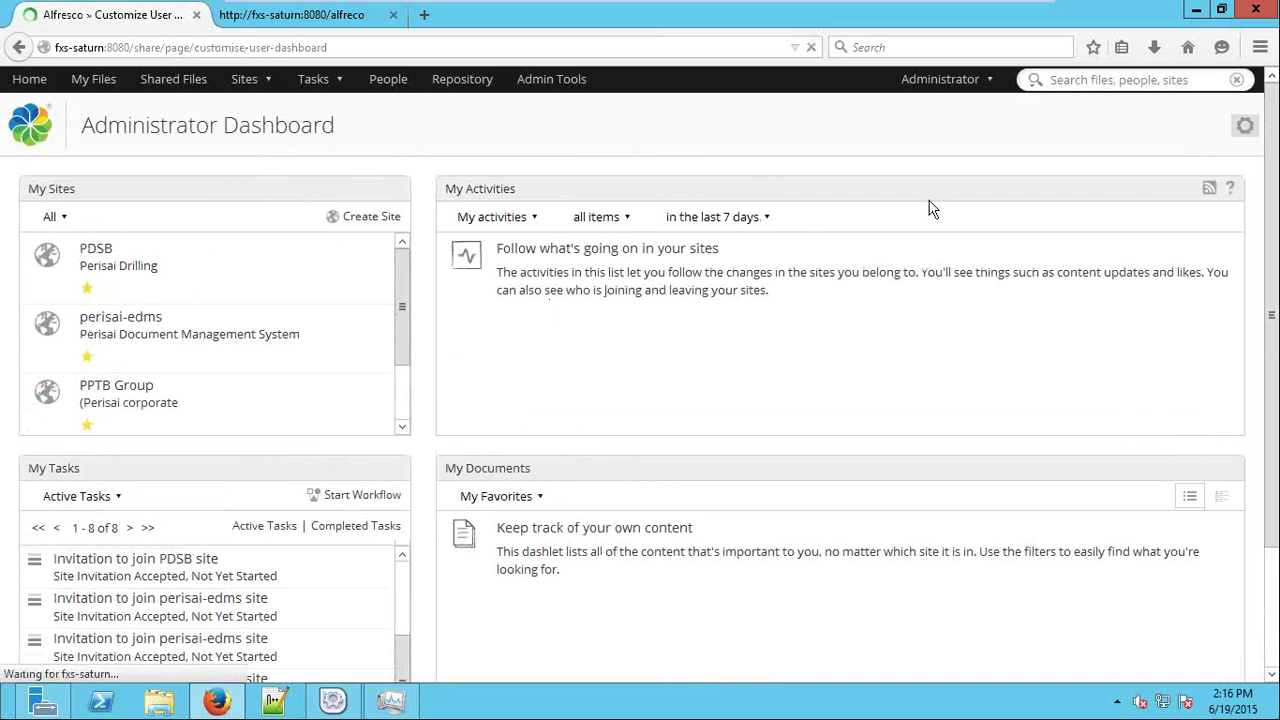
Switch the dashboard to the 'Three columns: wide centre' layout.
left_click(480, 426)
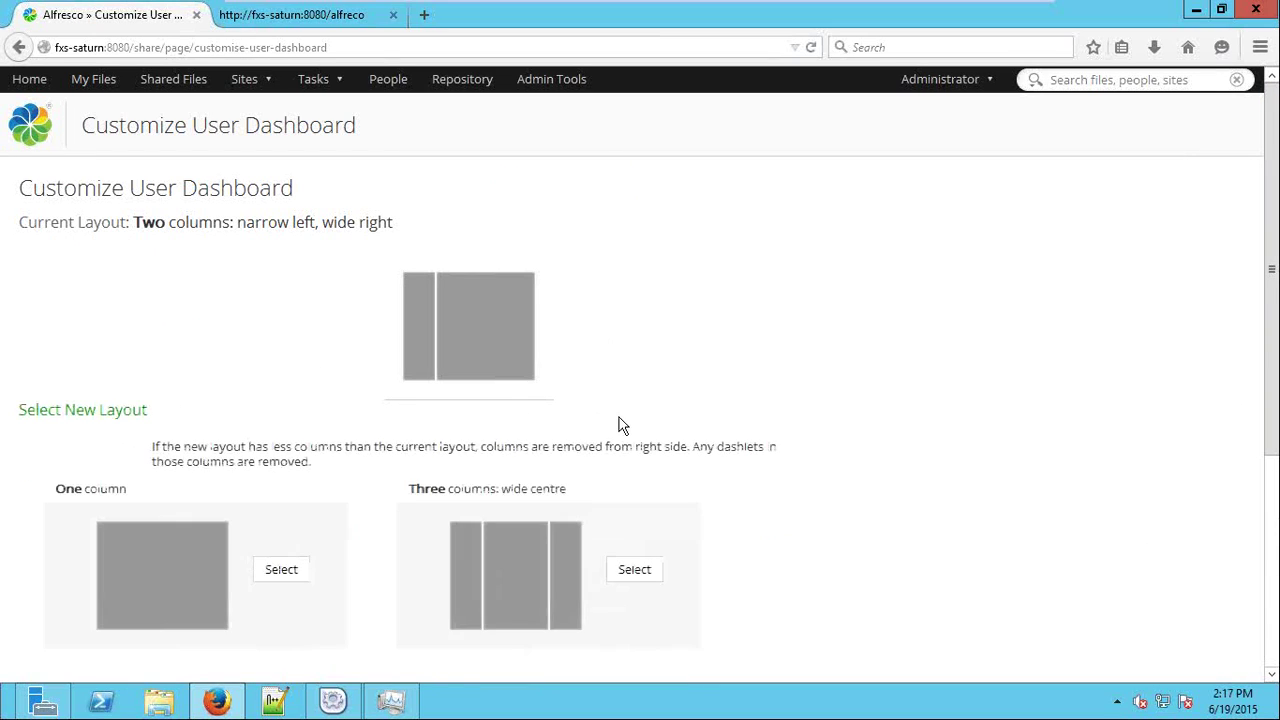
scroll(560, 430, "down", 3)
left_click(530, 285)
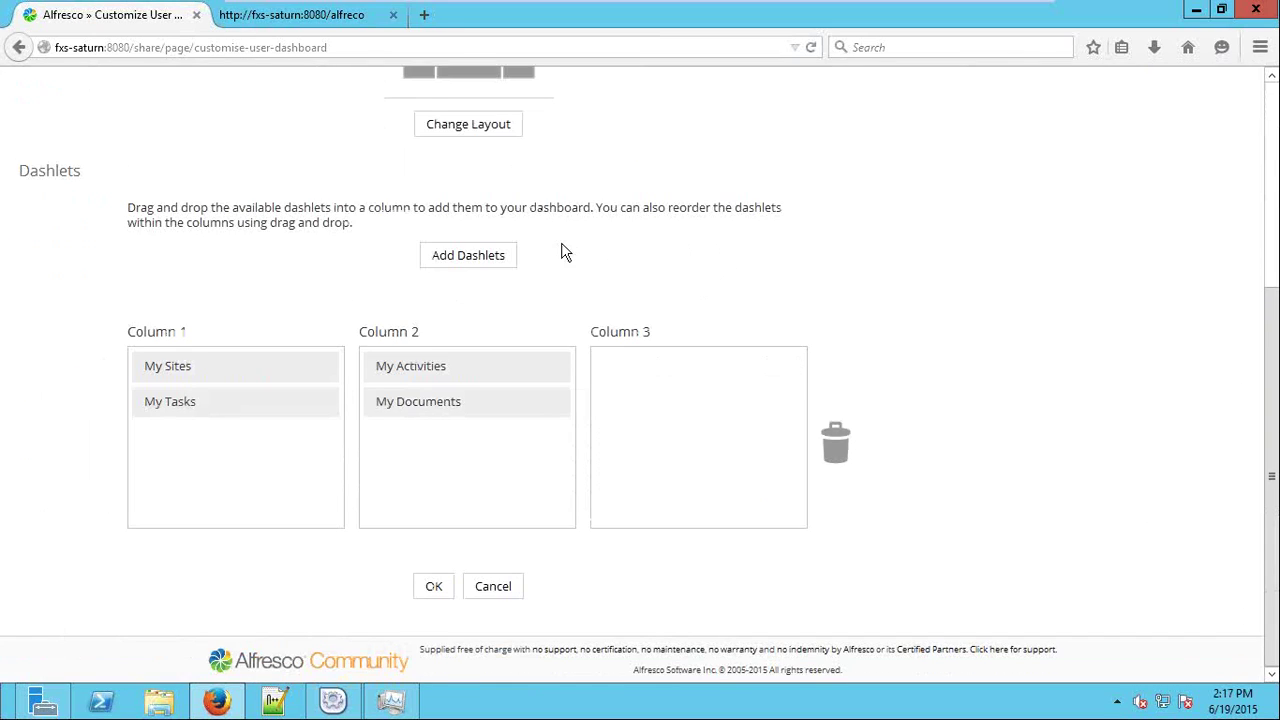
scroll(294, 397, "up", 3)
scroll(617, 423, "down", 3)
Add the My Profile dashlet to Column 3 and save the dashboard.
left_click(445, 258)
scroll(766, 423, "down", 1)
scroll(980, 374, "down", 3)
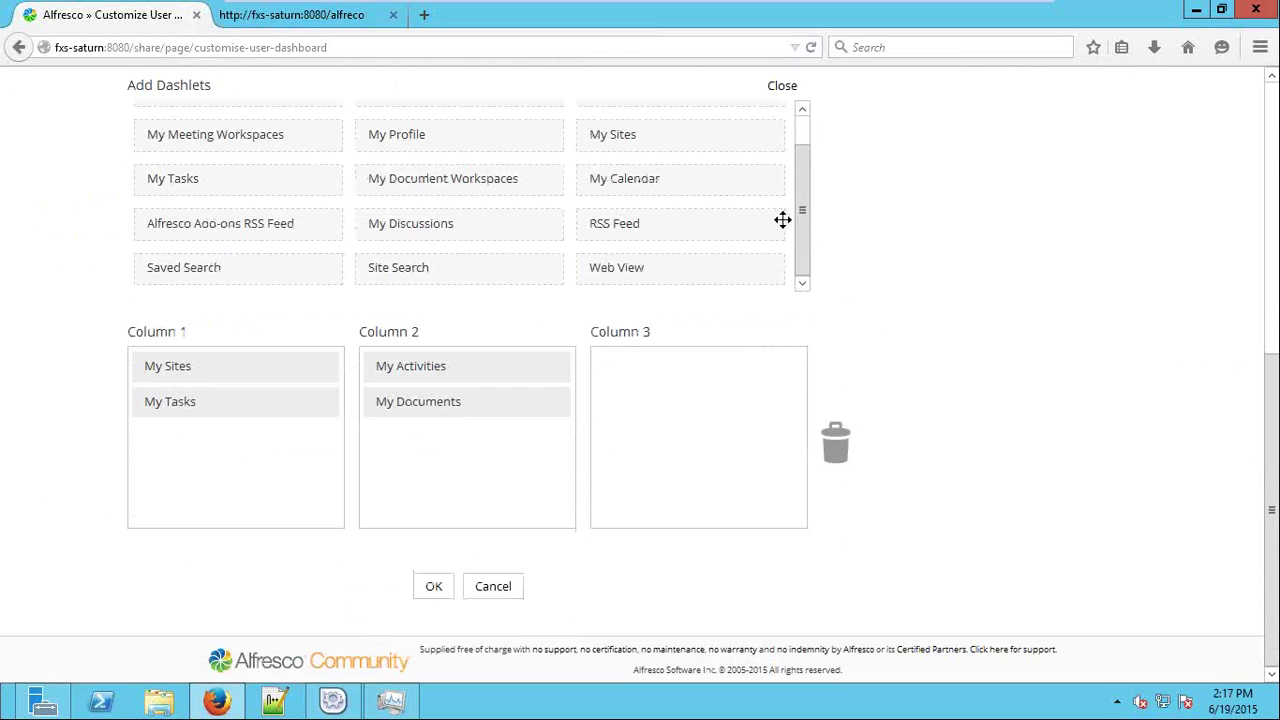
scroll(802, 231, "up", 1)
left_click_drag(394, 165, 655, 386)
scroll(1047, 342, "down", 1)
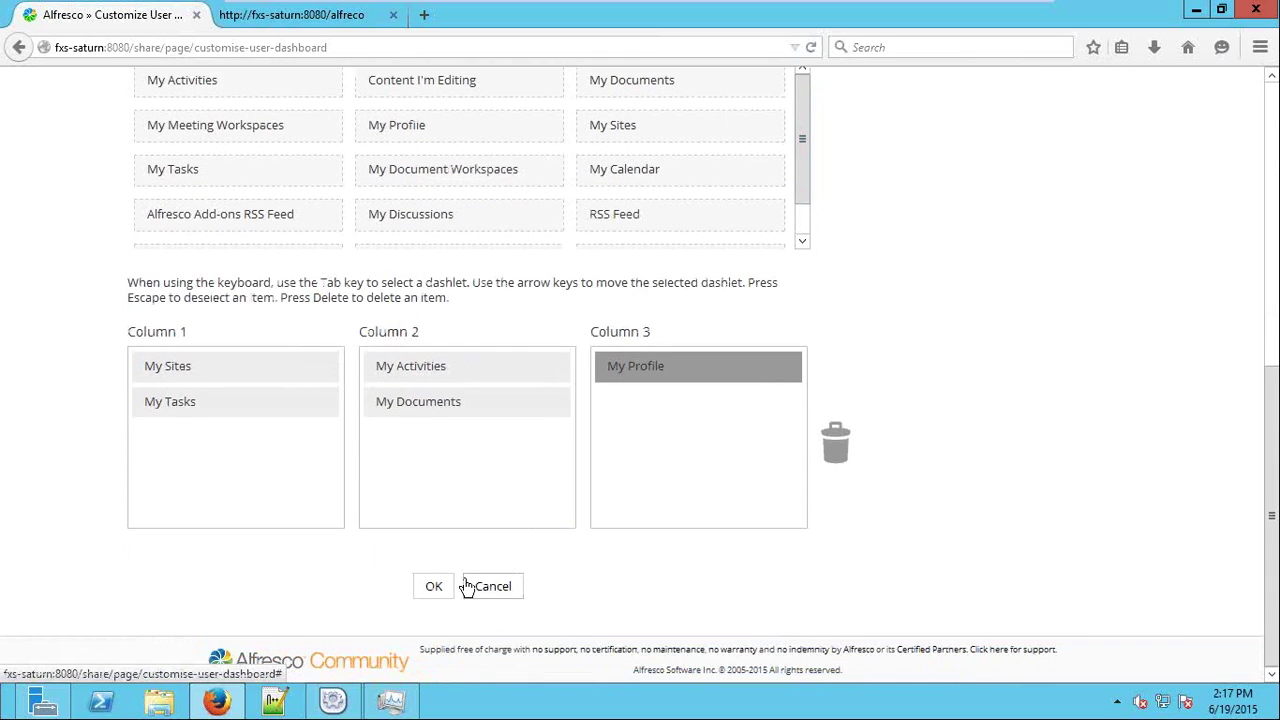
left_click(440, 586)
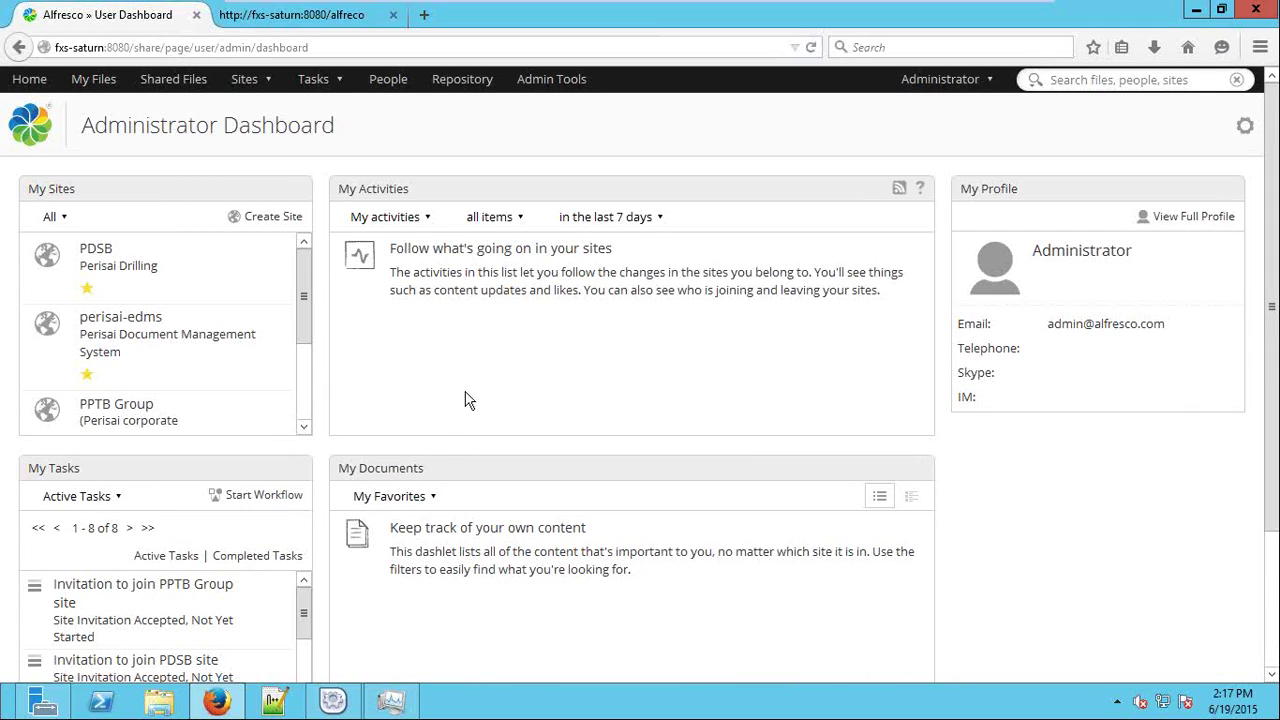
Open the PDSB site's Document Library and expand PDSB > PDSB General.
left_click(92, 254)
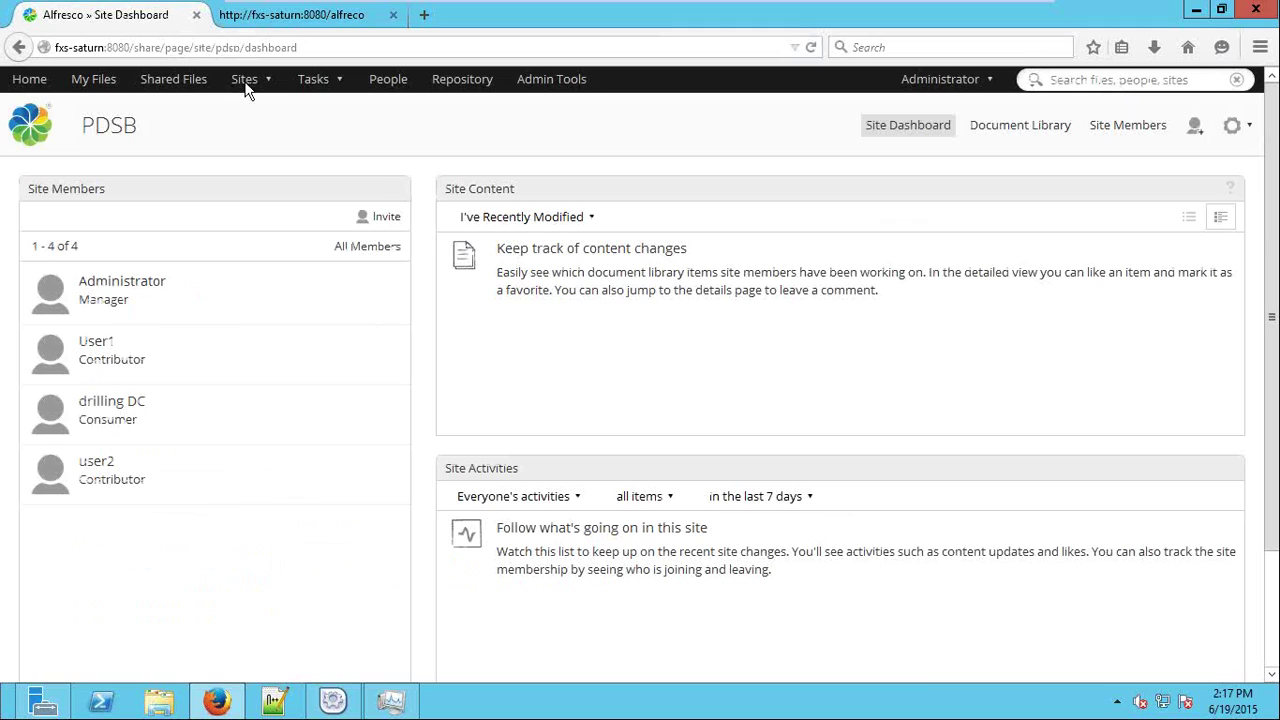
left_click(997, 134)
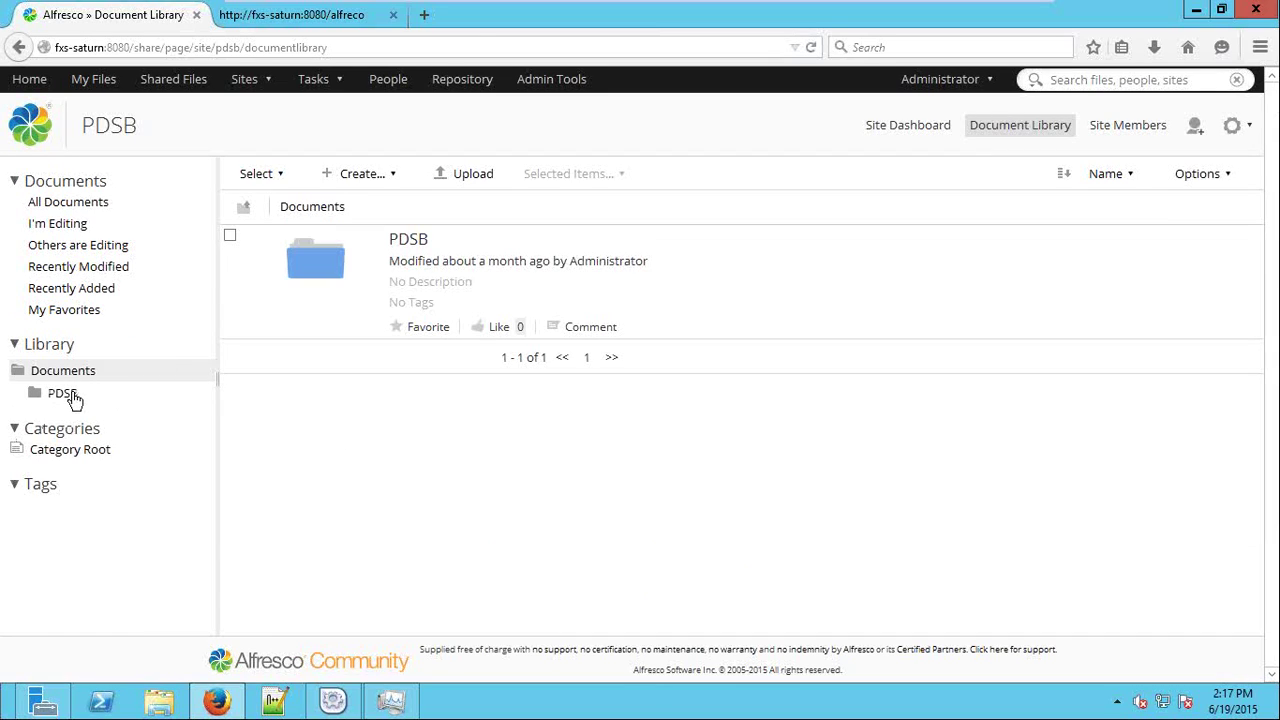
left_click(72, 396)
left_click(88, 418)
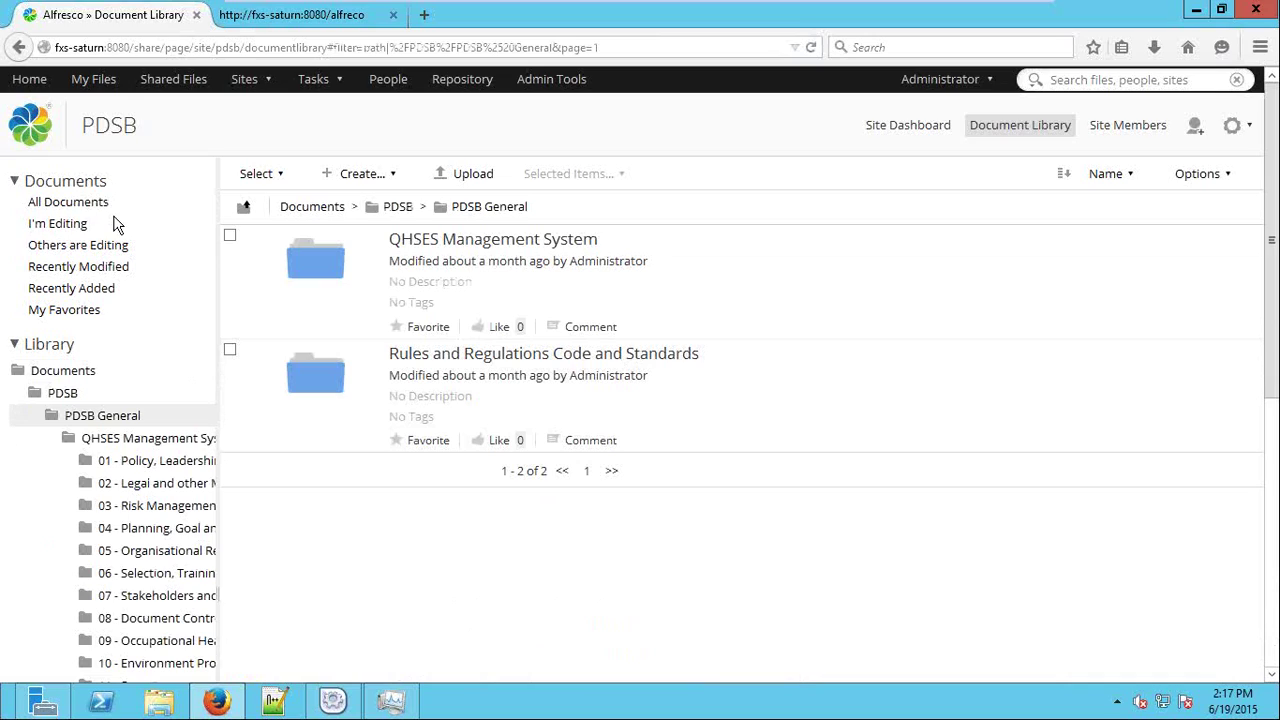
Try each Documents filter, then open the QHSES Management System folder.
left_click(114, 221)
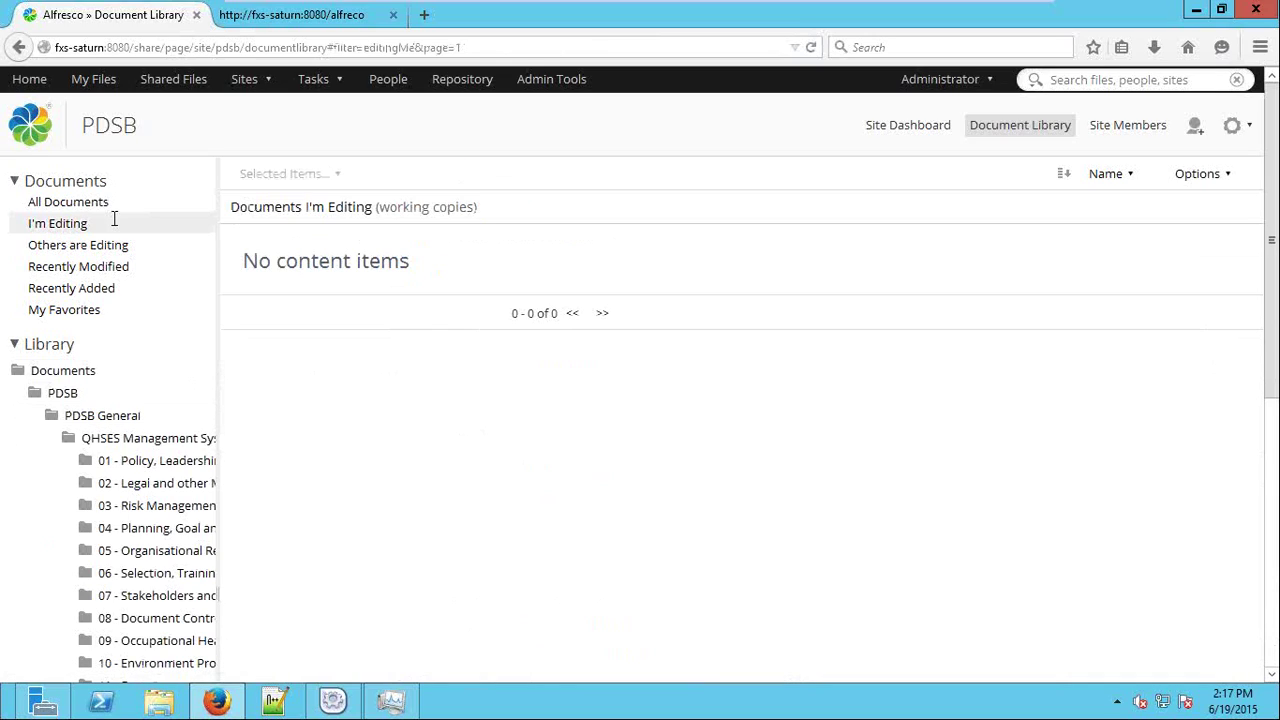
left_click(56, 247)
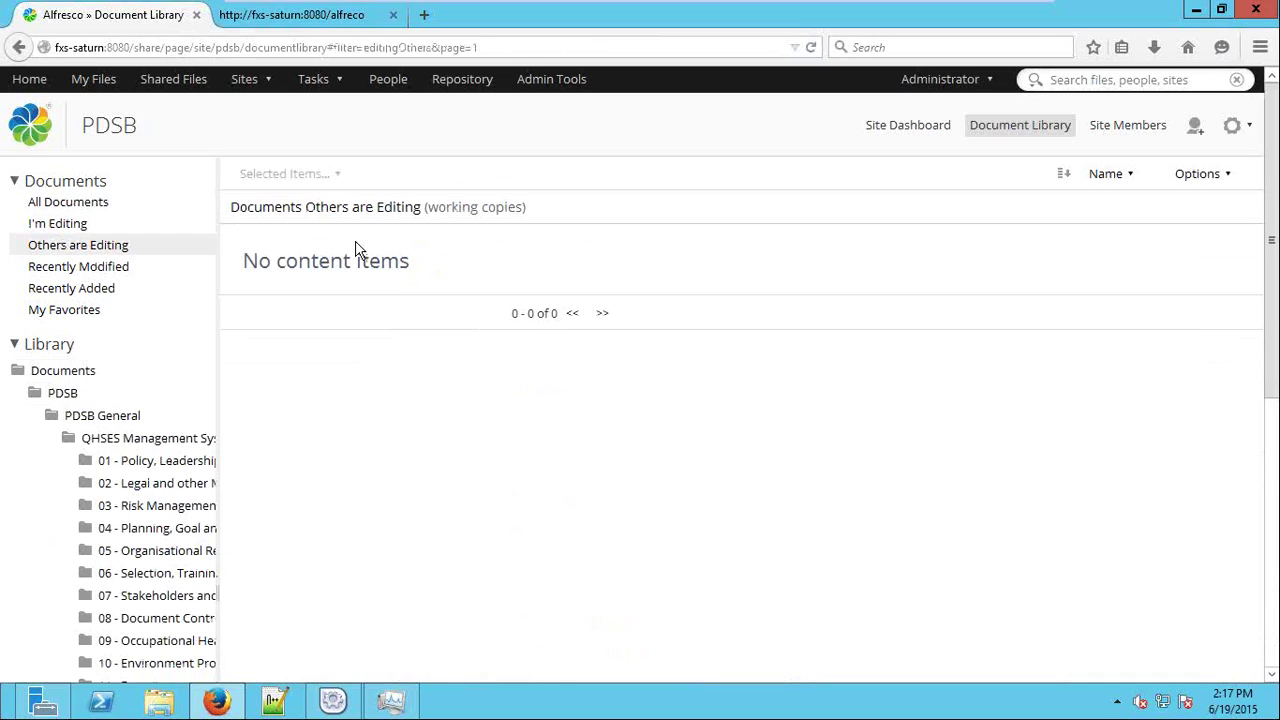
left_click(118, 270)
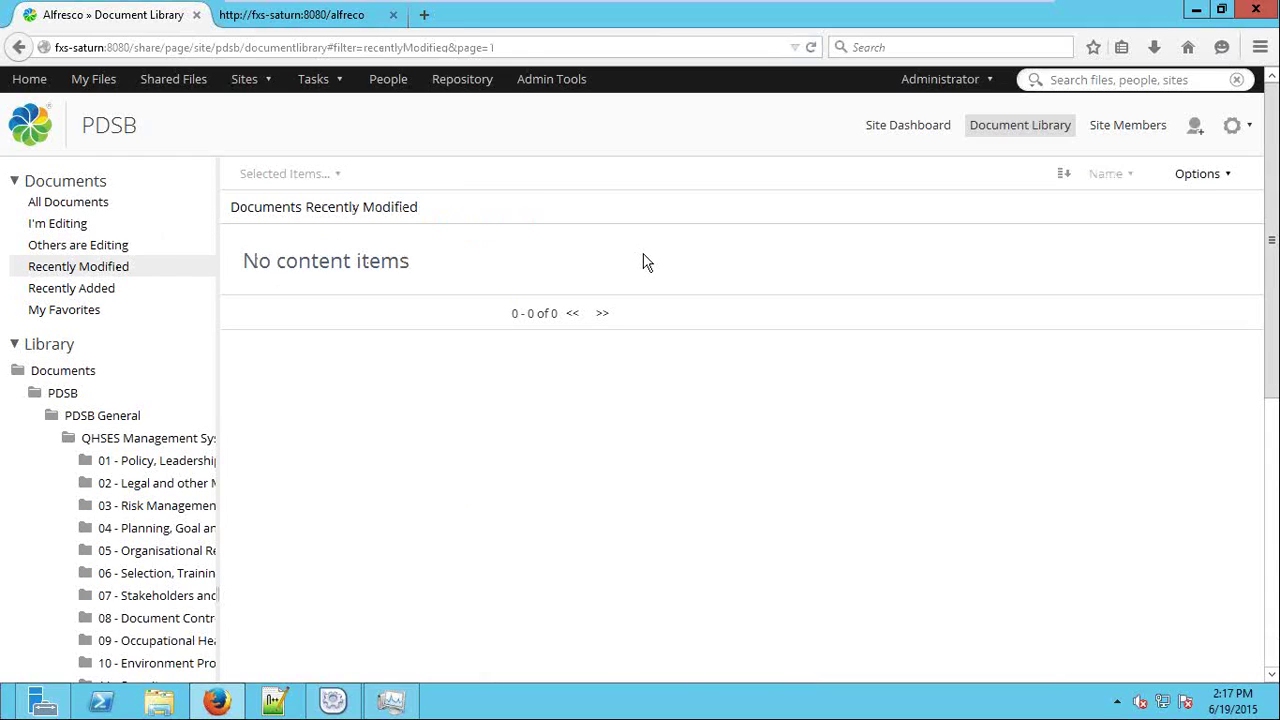
left_click(89, 288)
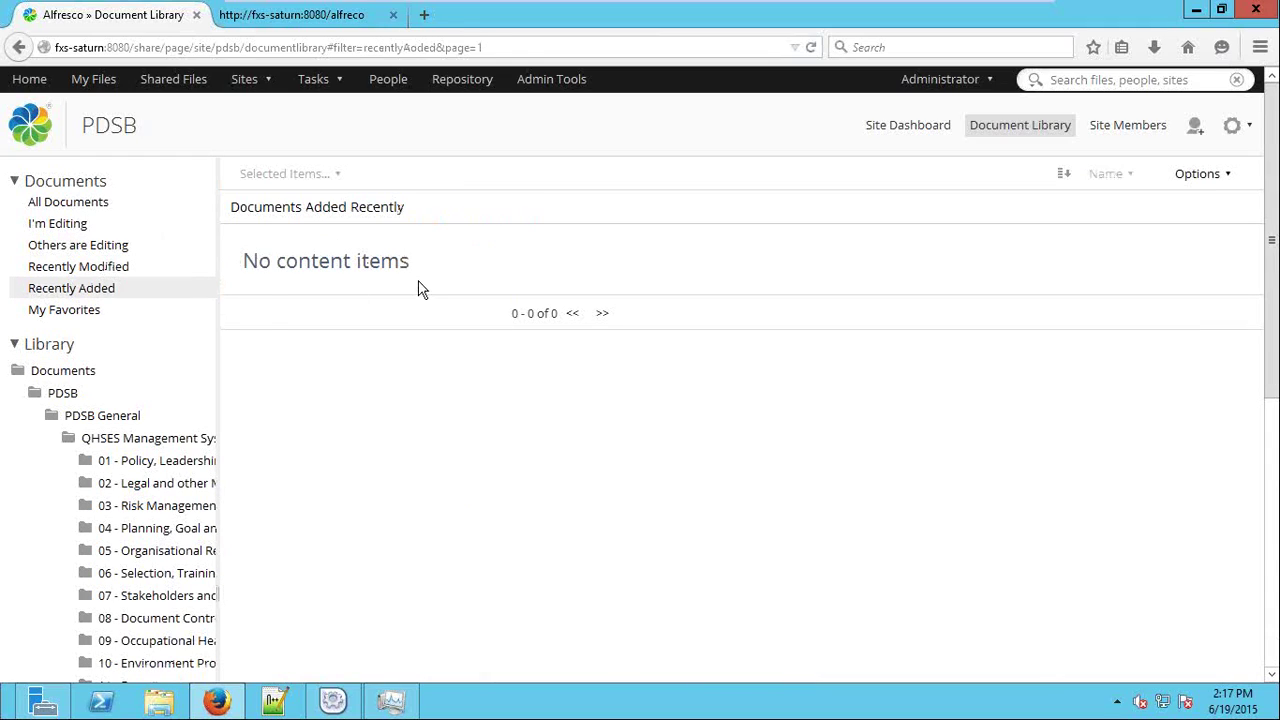
left_click(68, 314)
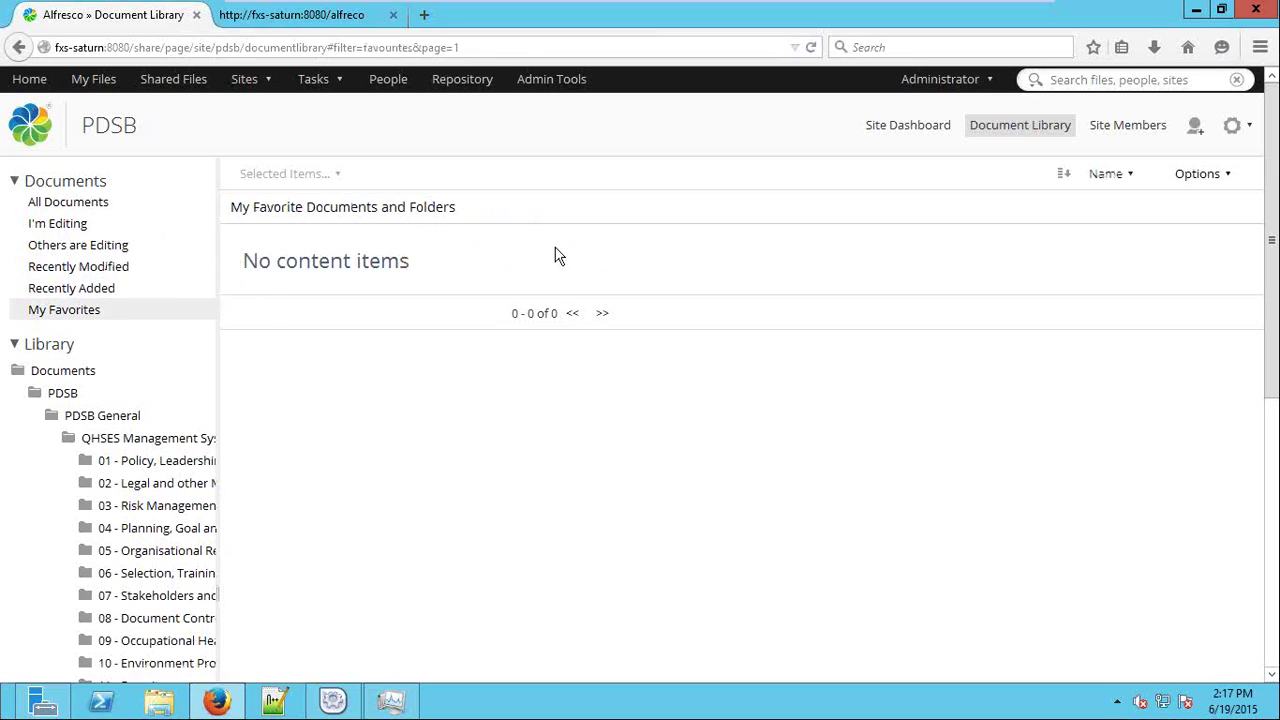
left_click(142, 440)
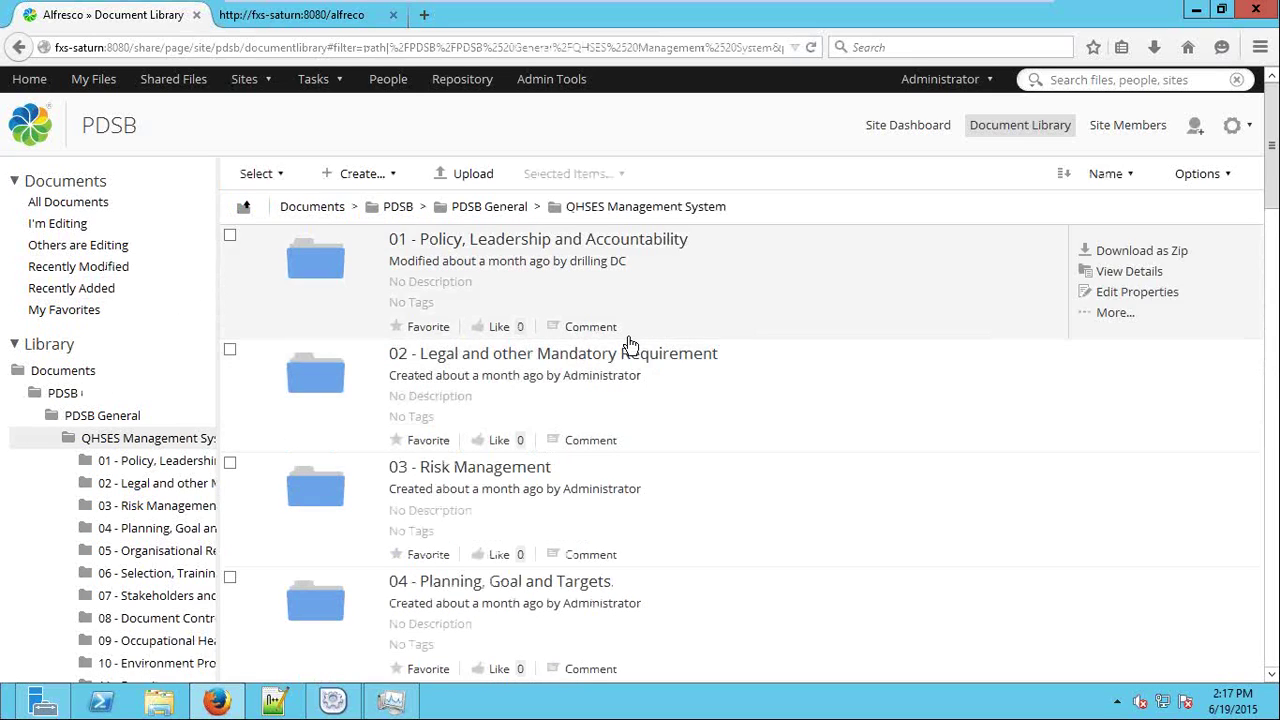
left_click(168, 483)
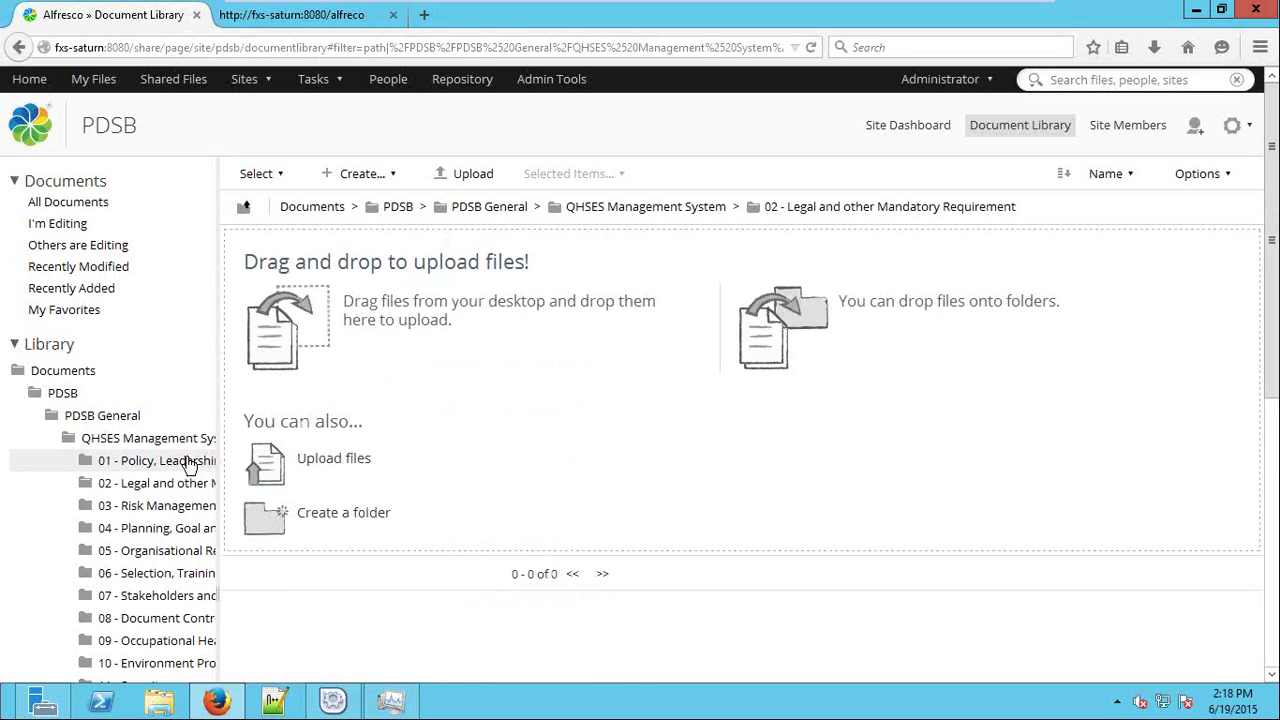
left_click(190, 462)
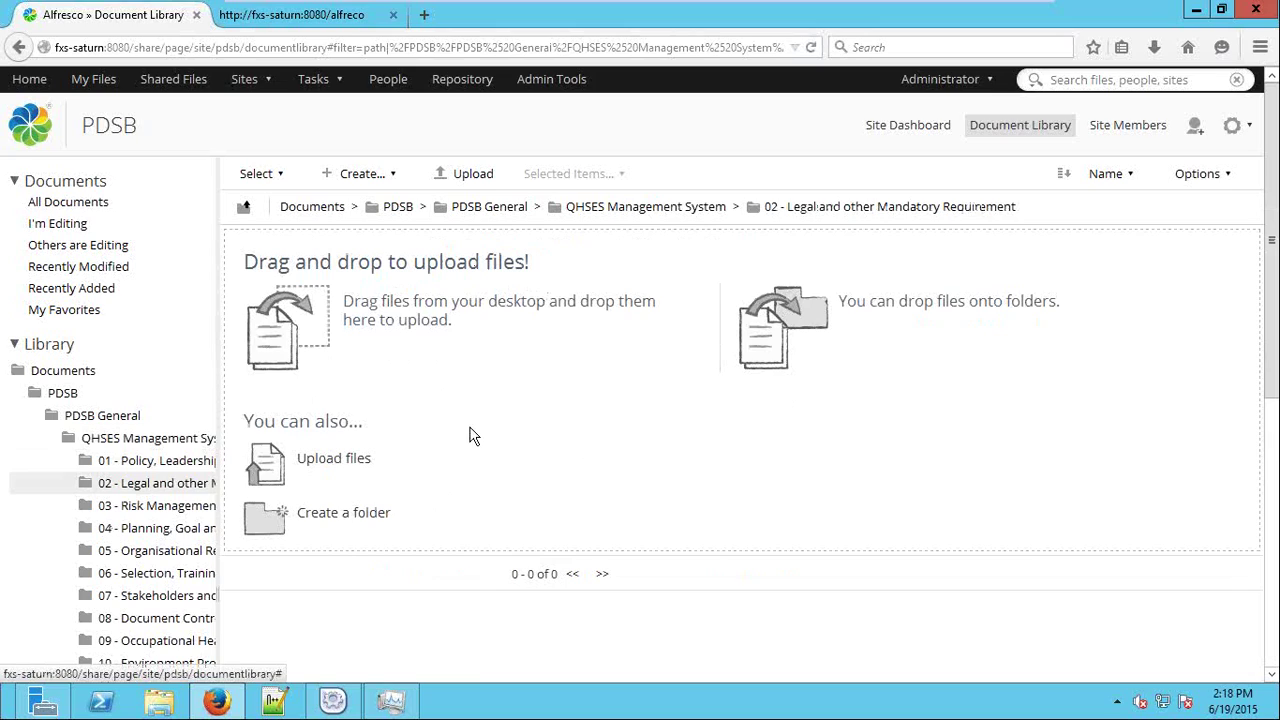
left_click(365, 177)
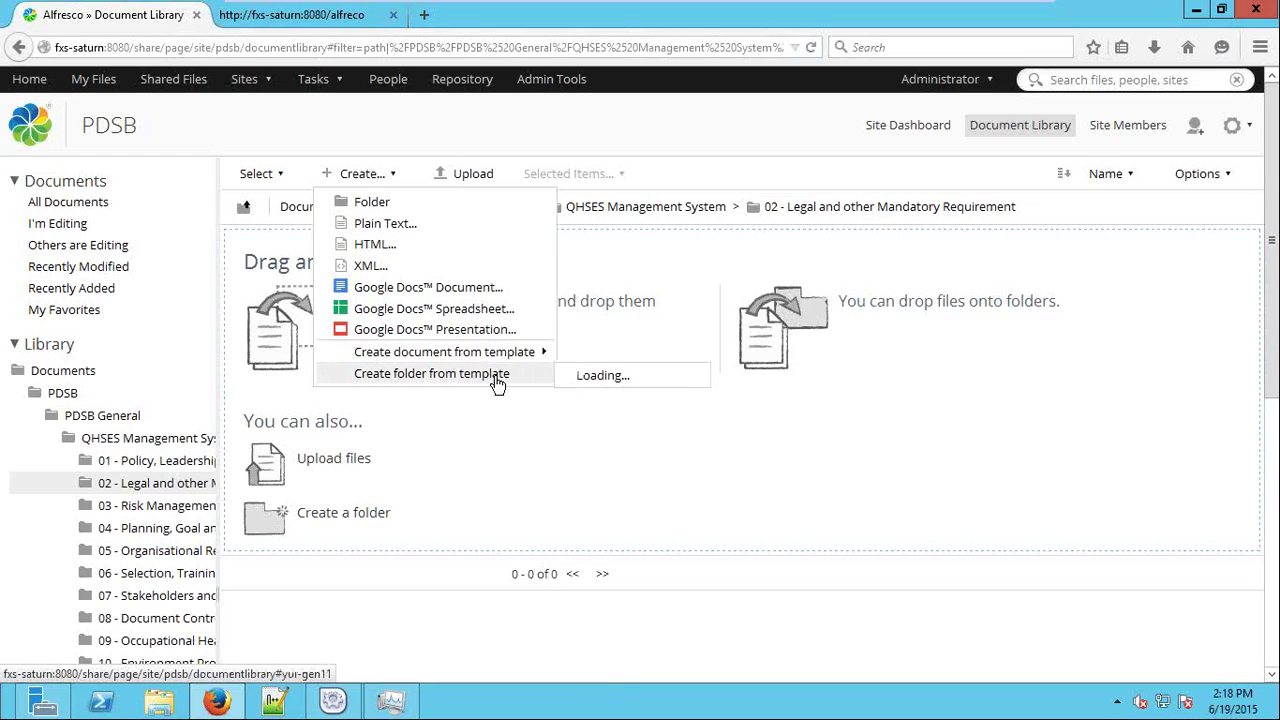
mouse_move(528, 354)
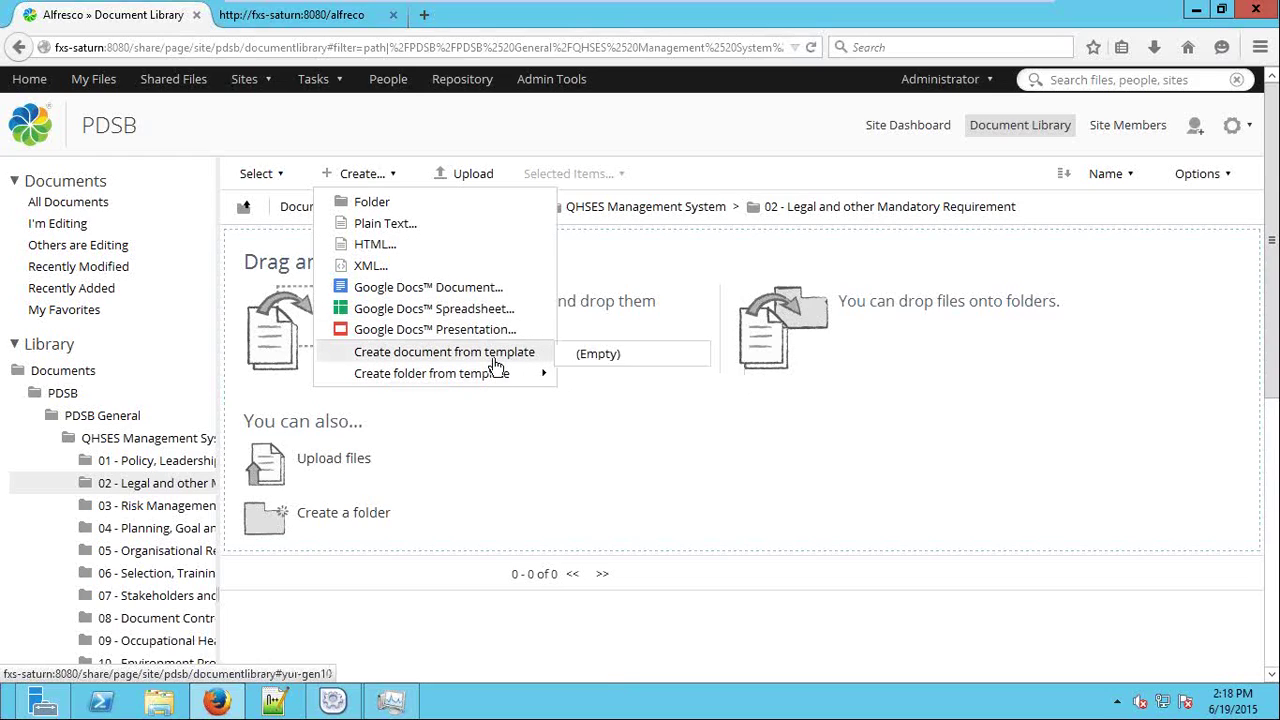
left_click(470, 447)
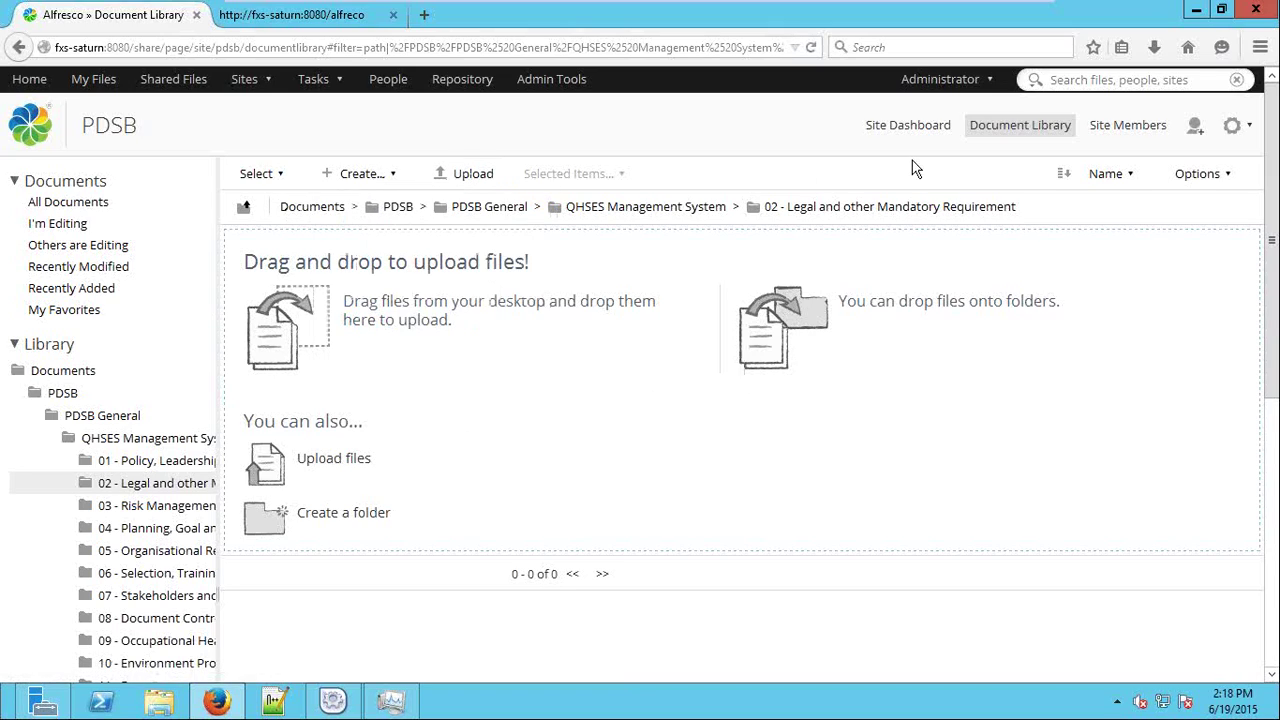
triple_click(569, 207)
left_click(1025, 218)
triple_click(1020, 212)
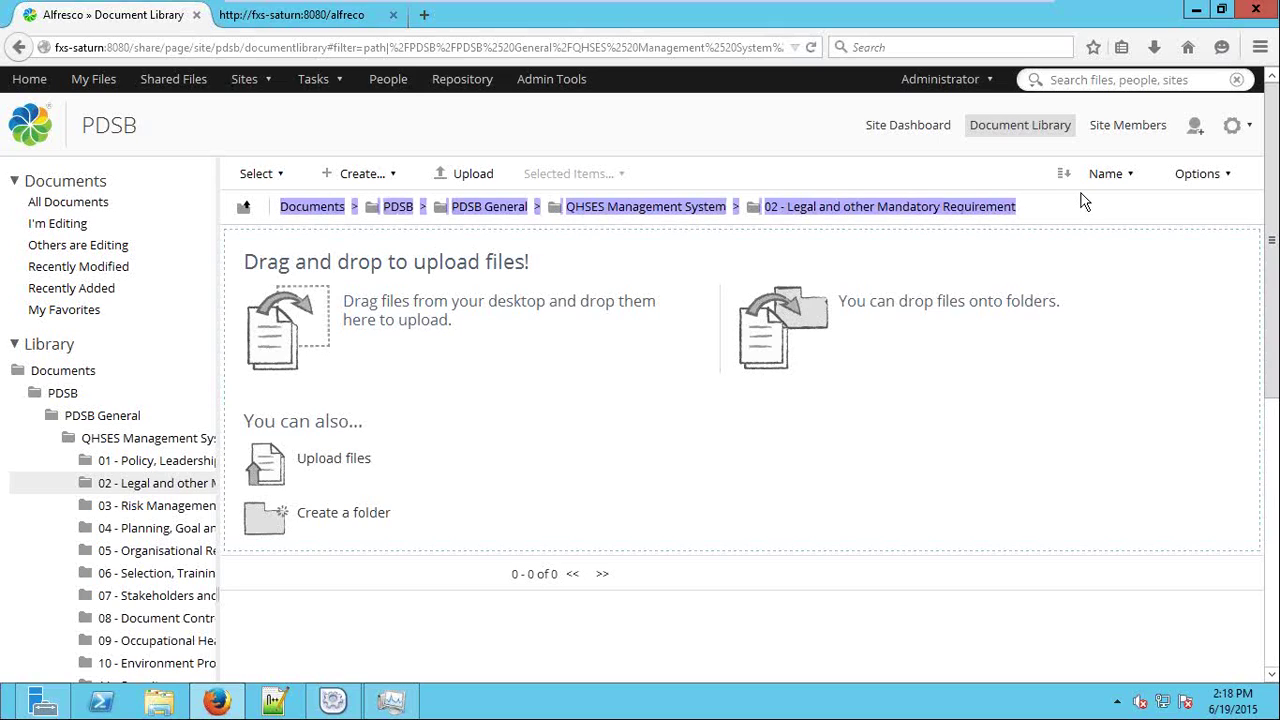
left_click(501, 430)
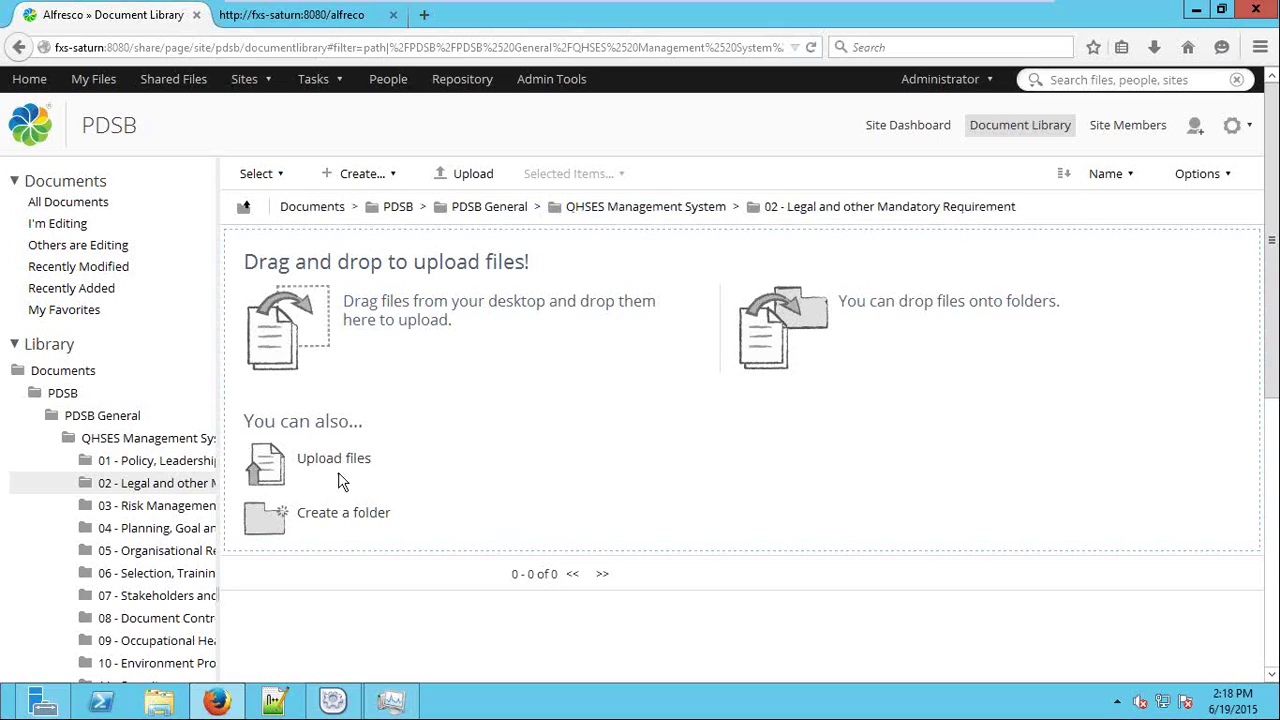
left_click(462, 174)
Choose Invoice.docx from the computer for upload.
left_click(645, 375)
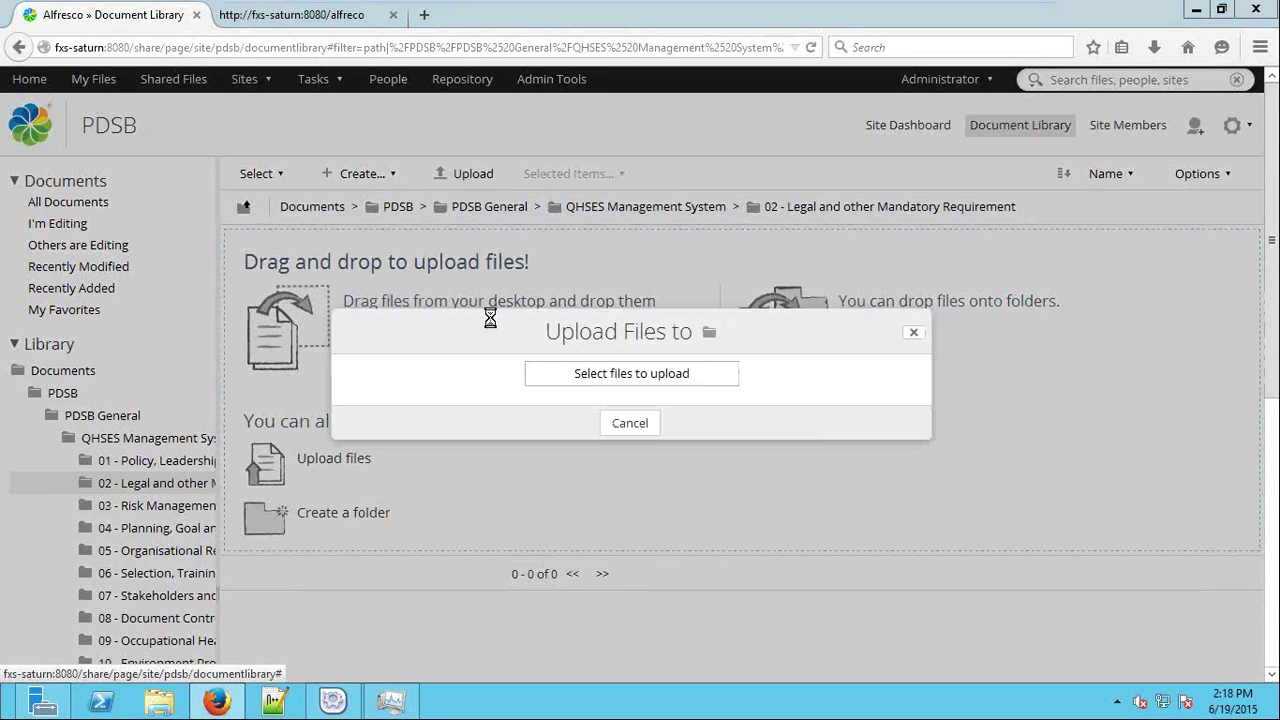
left_click_drag(915, 244, 506, 177)
double_click(548, 337)
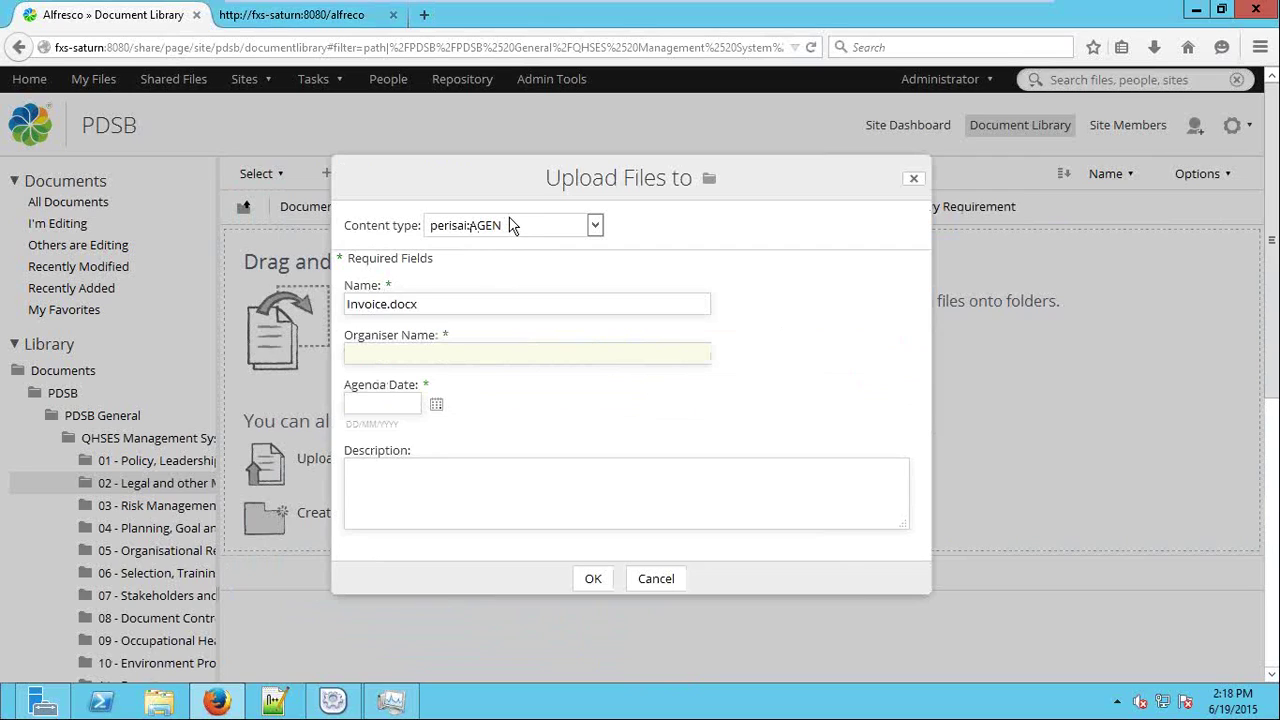
Set content type perisai:BE with bid evaluation date 11 June 2015, and submit.
left_click(505, 226)
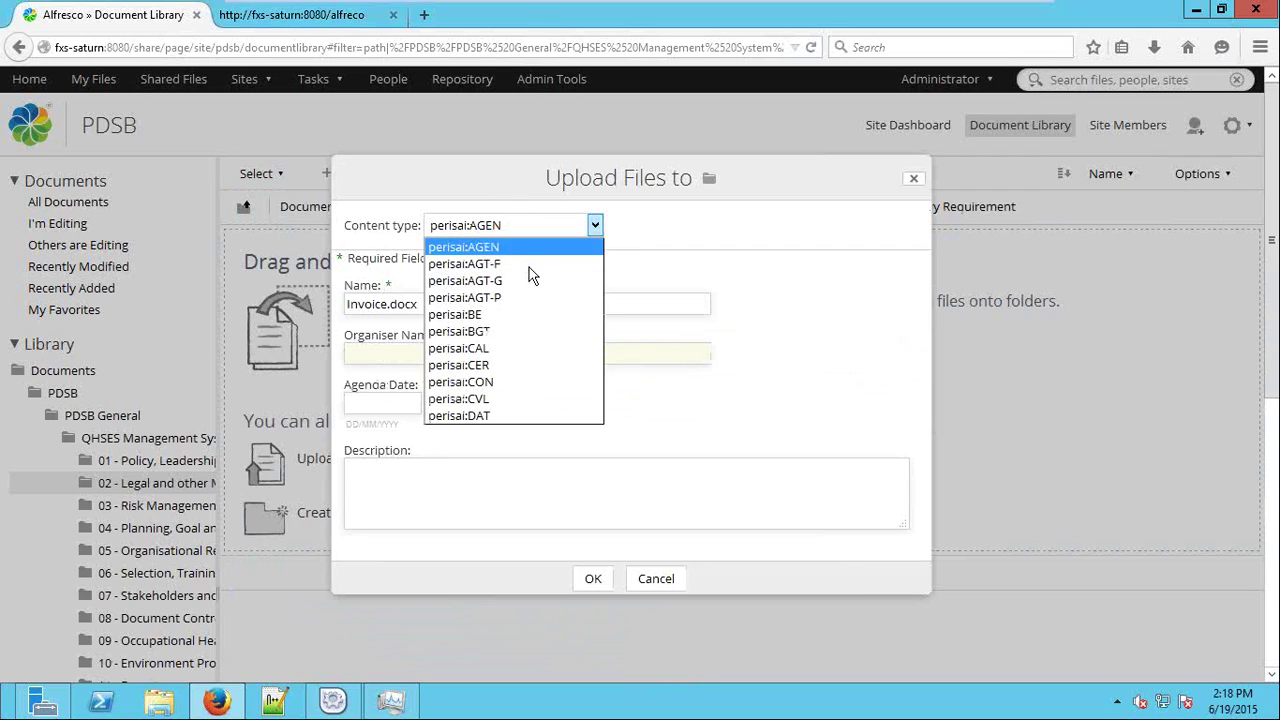
key("Escape")
left_click(595, 226)
left_click(530, 383)
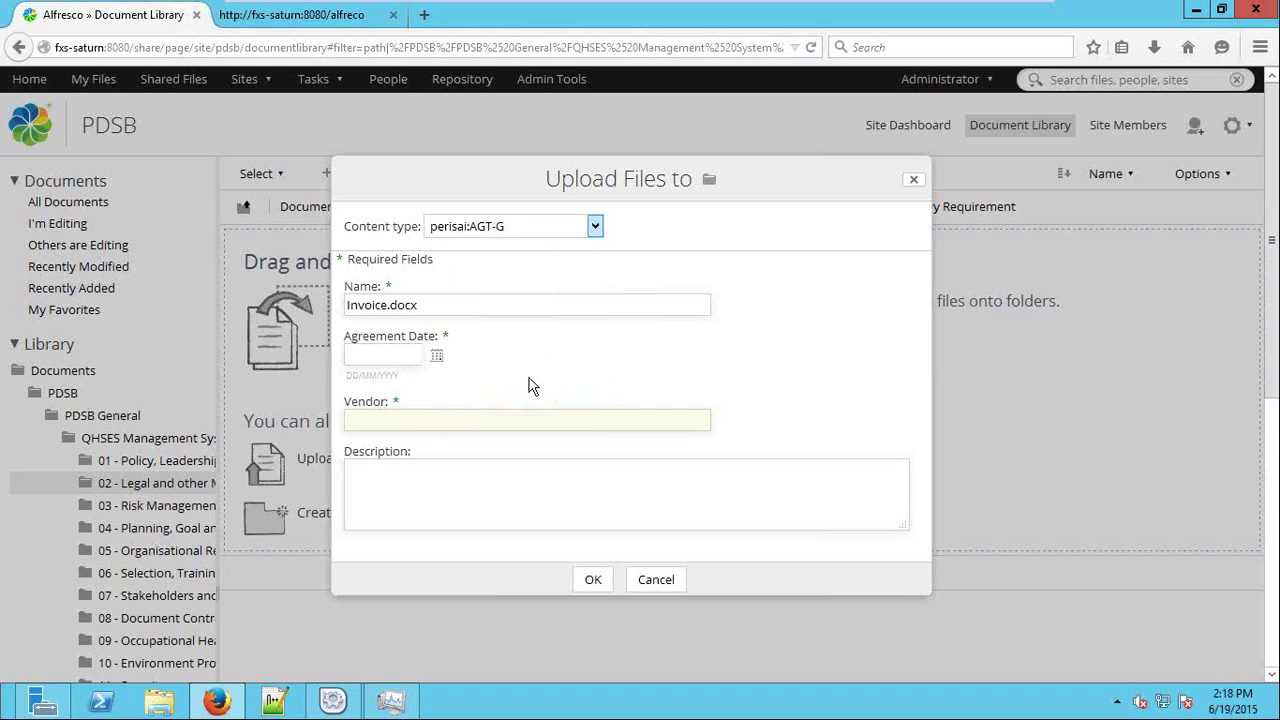
left_click(520, 170)
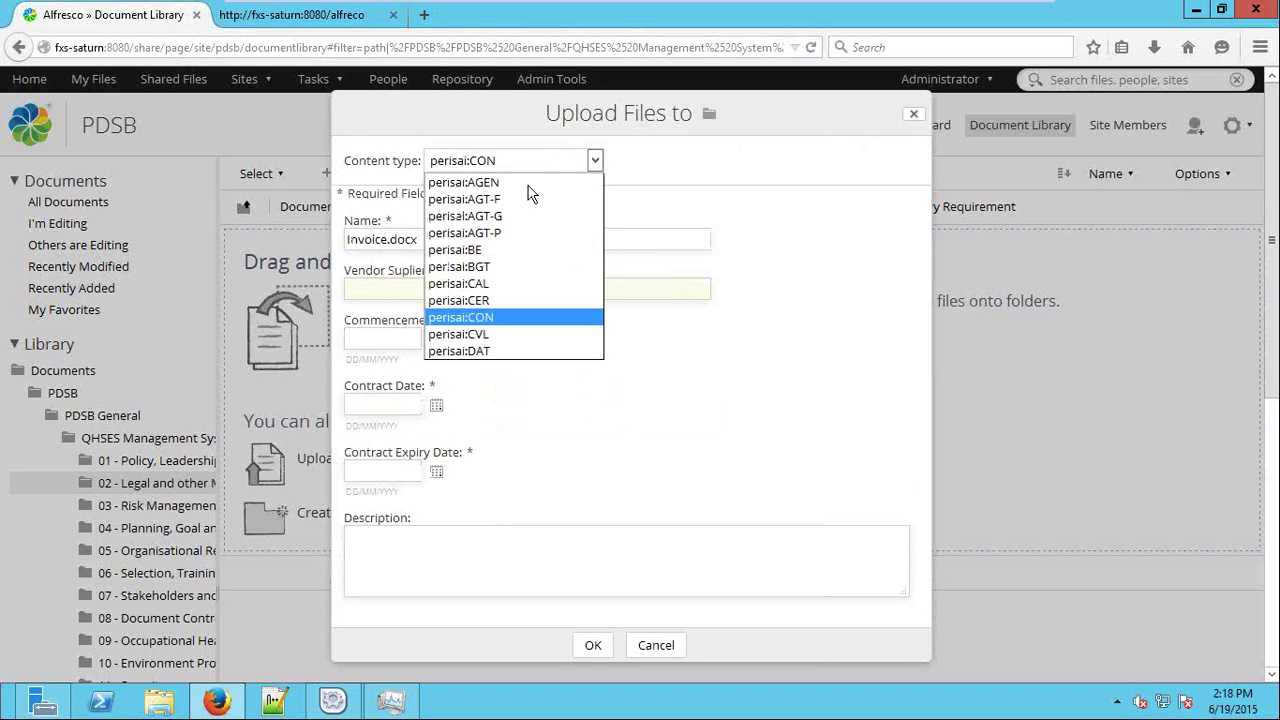
left_click(516, 342)
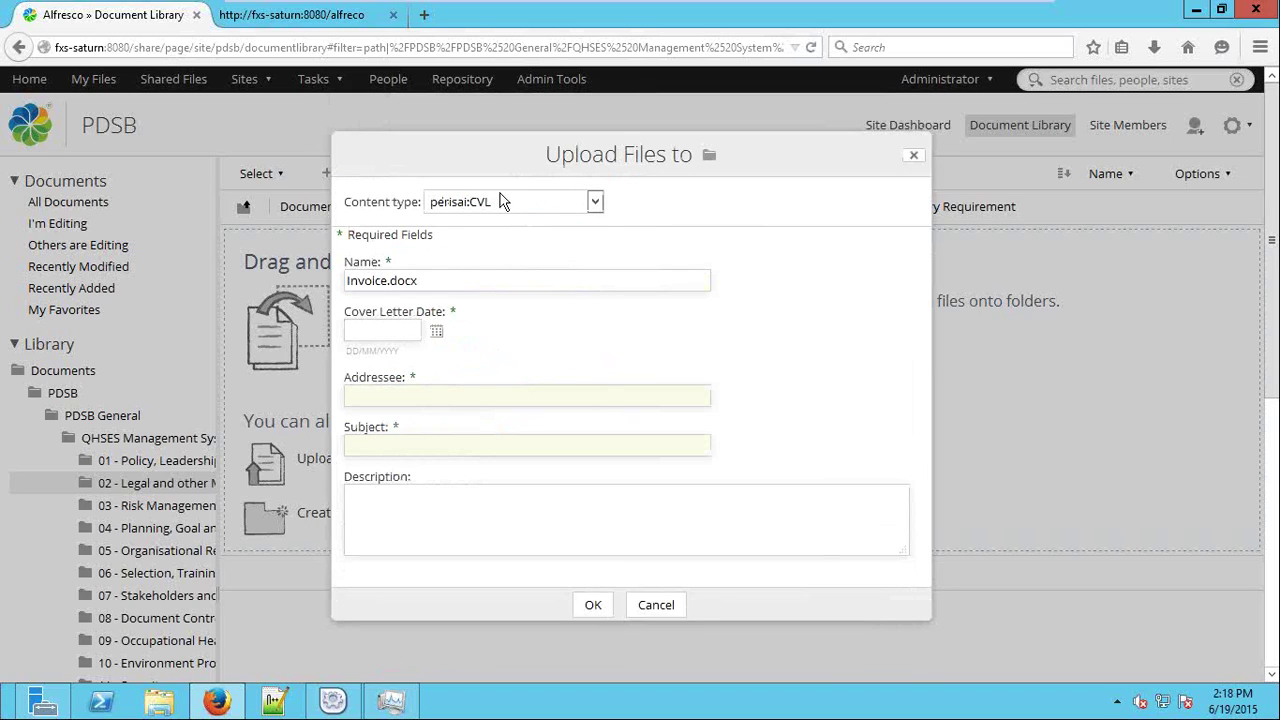
left_click(503, 202)
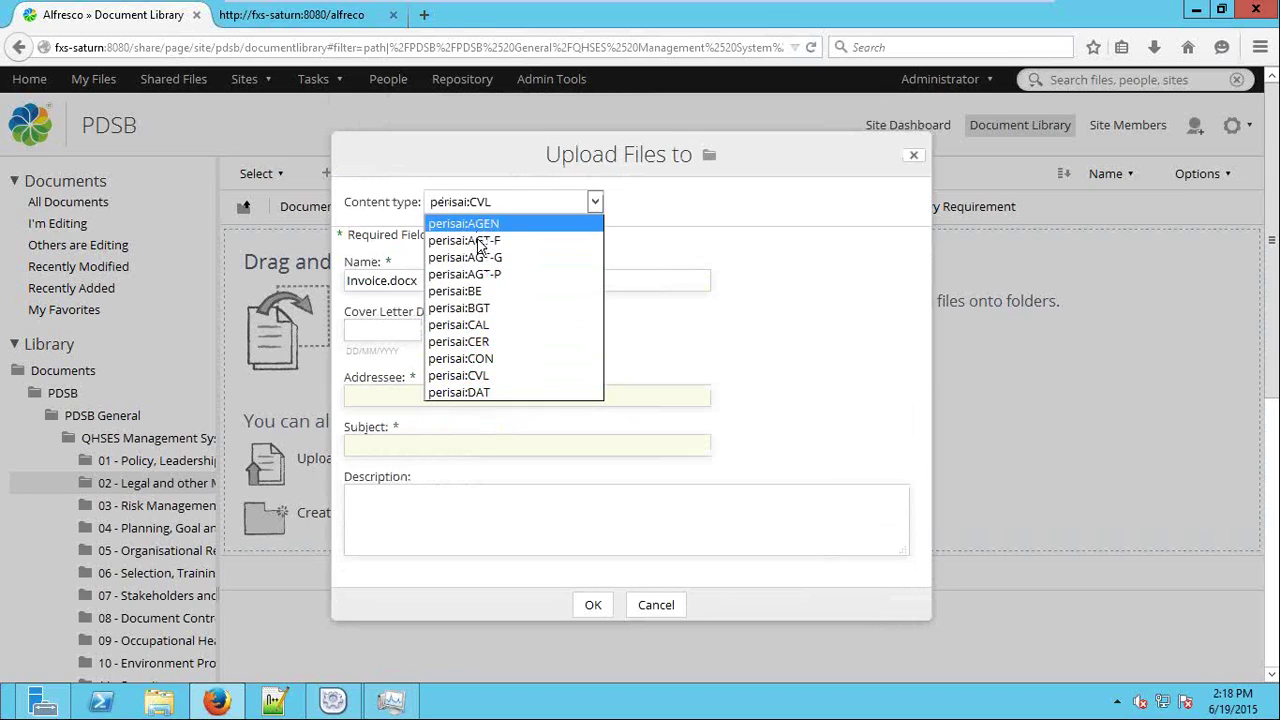
left_click(503, 290)
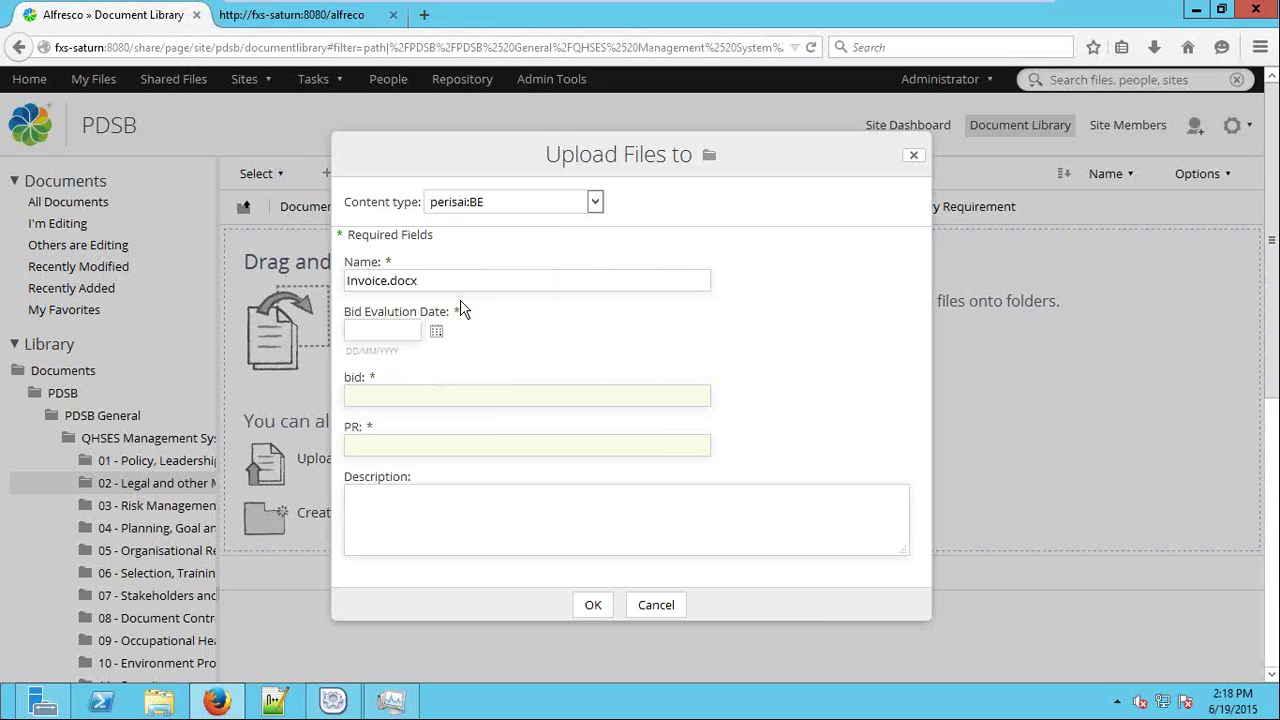
left_click(436, 333)
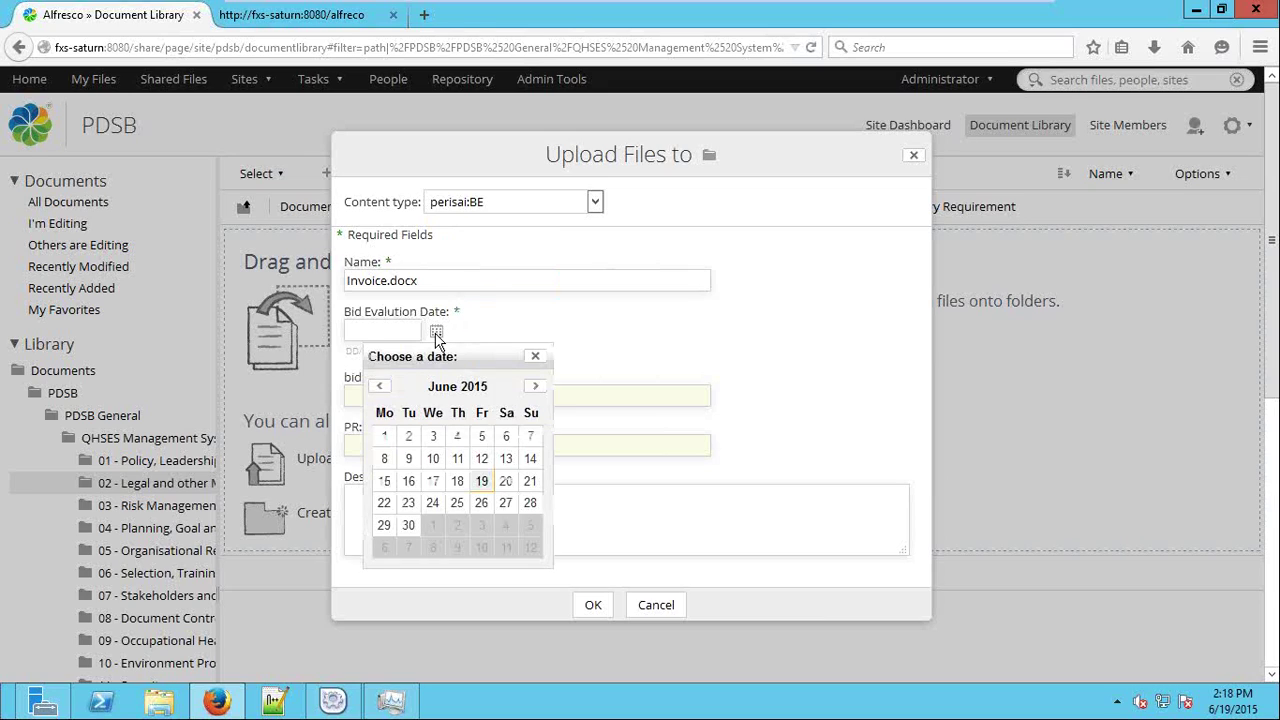
left_click(465, 461)
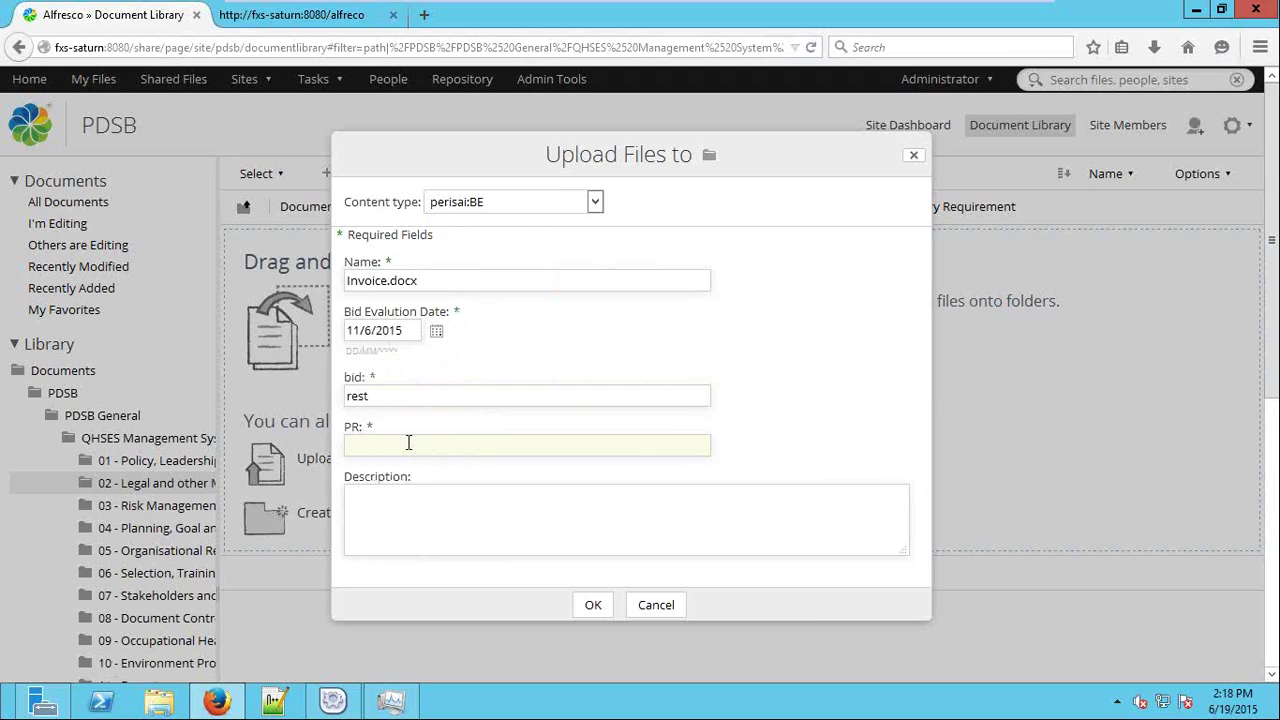
left_click(595, 608)
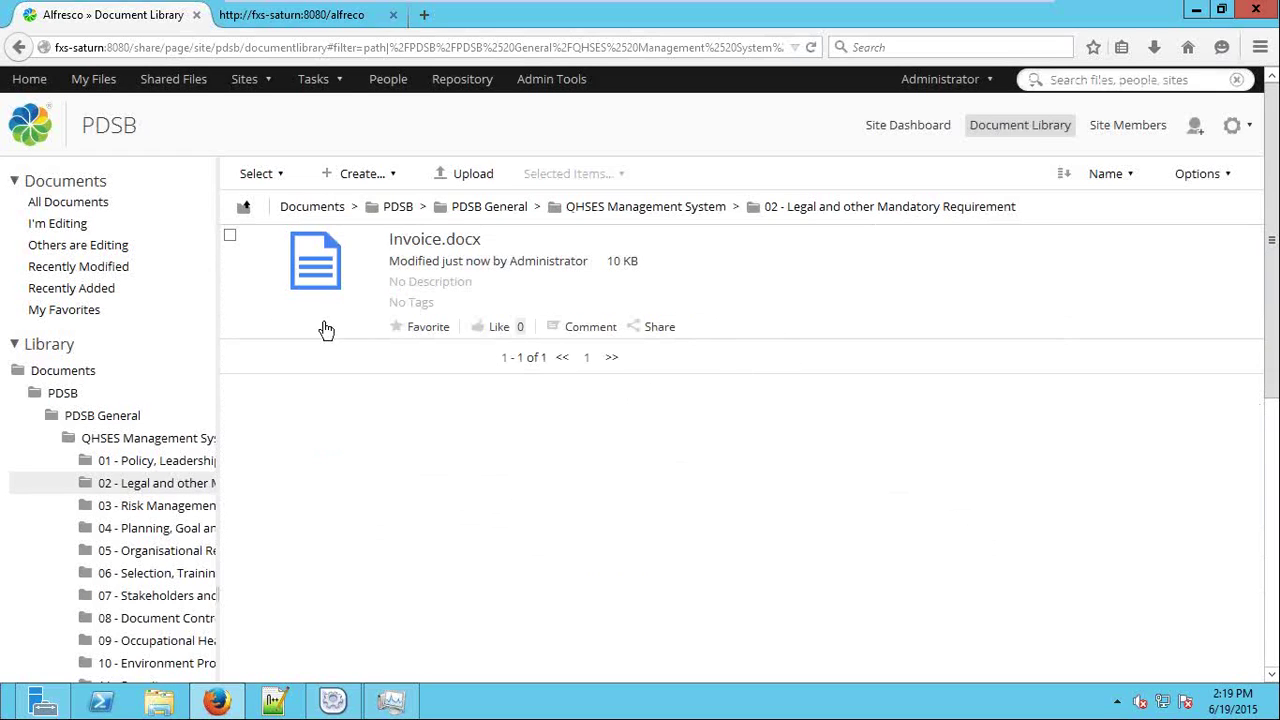
Restore and move the browser aside, then open the Recycle Bin.
left_click(1221, 9)
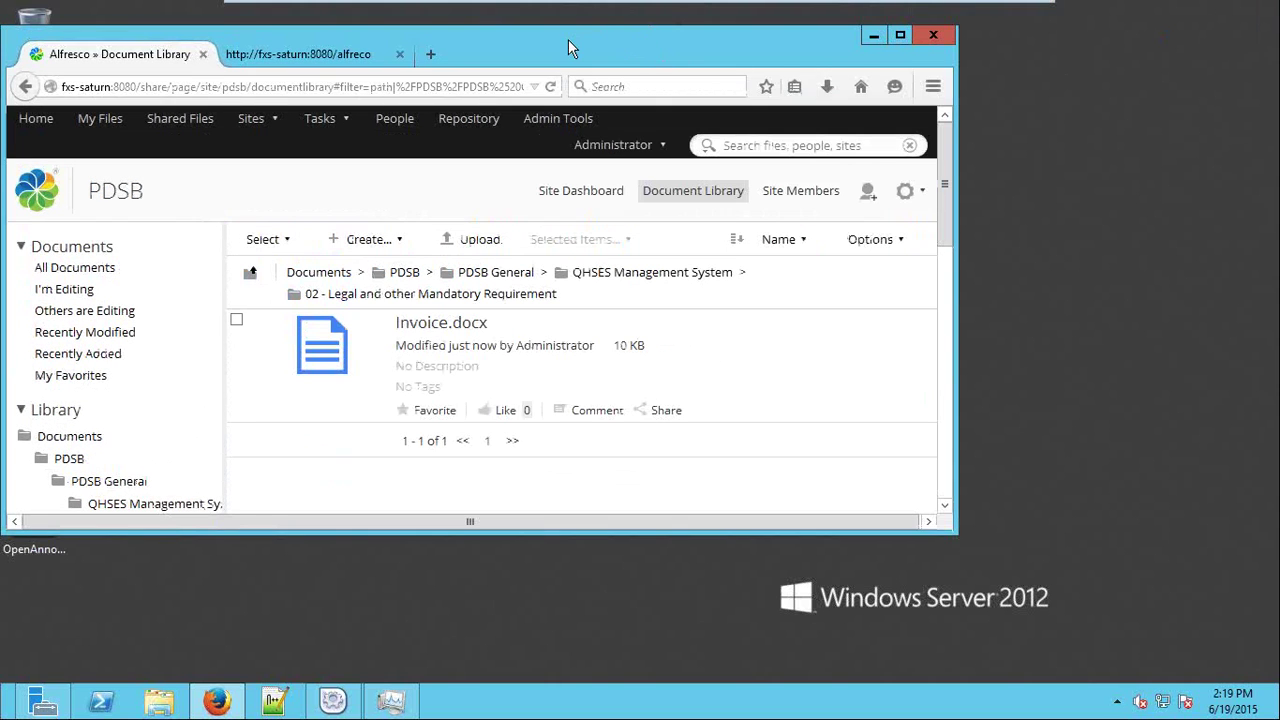
left_click_drag(568, 39, 854, 53)
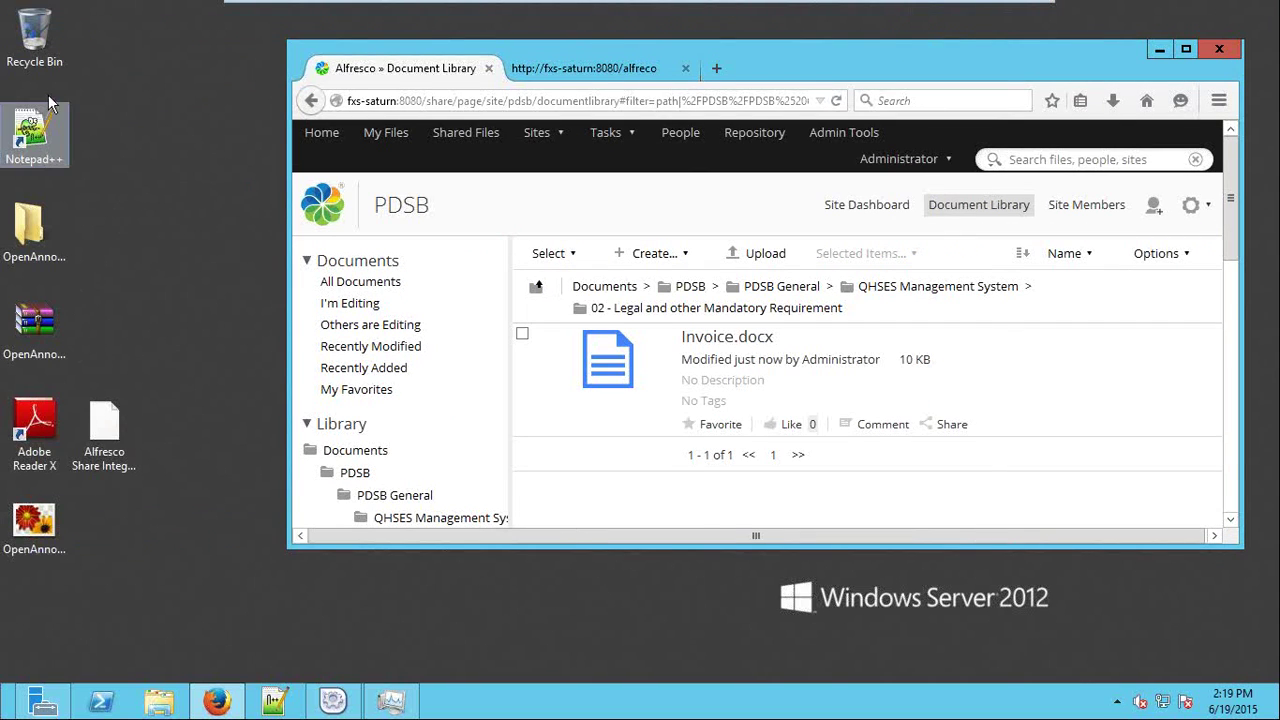
left_click(42, 62)
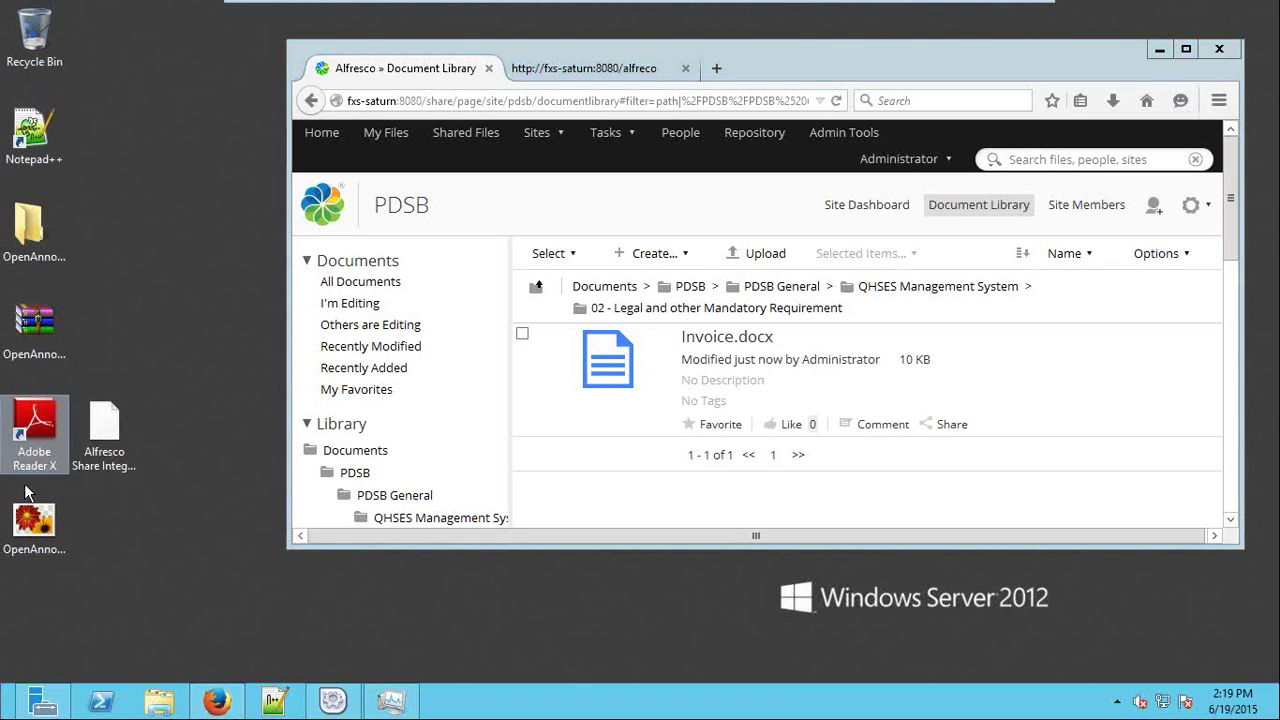
left_click(34, 525)
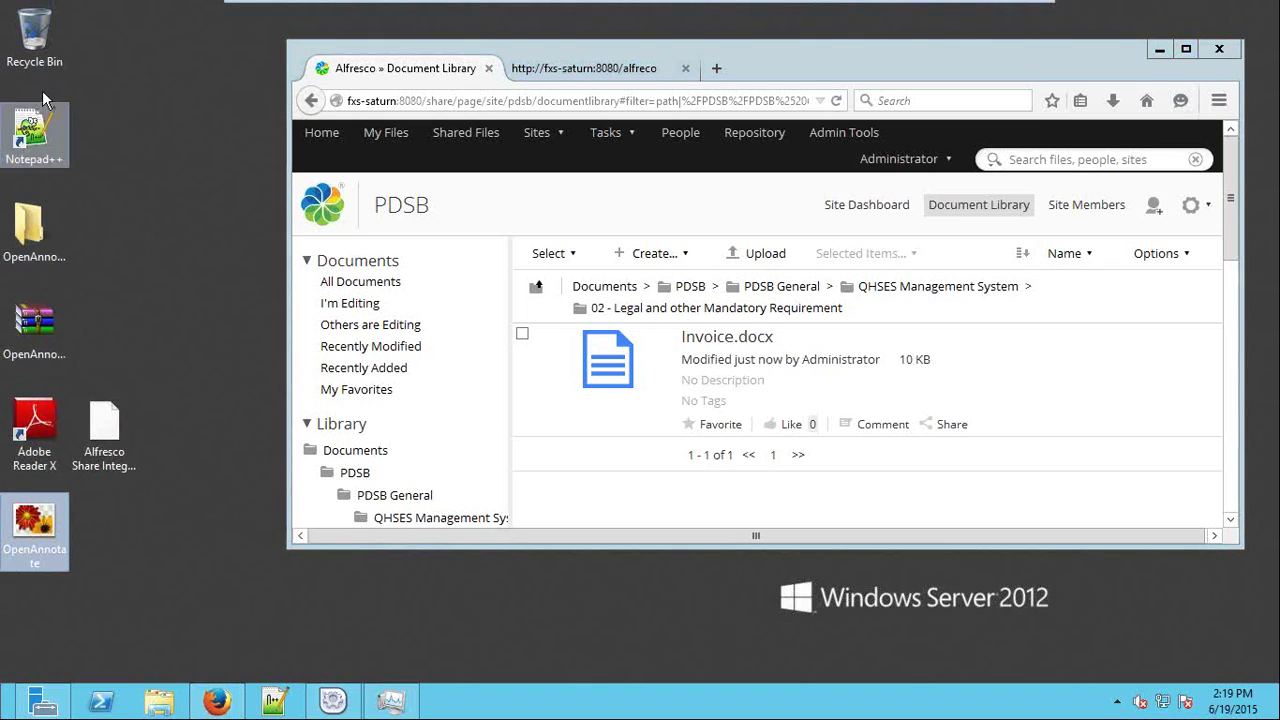
double_click(34, 30)
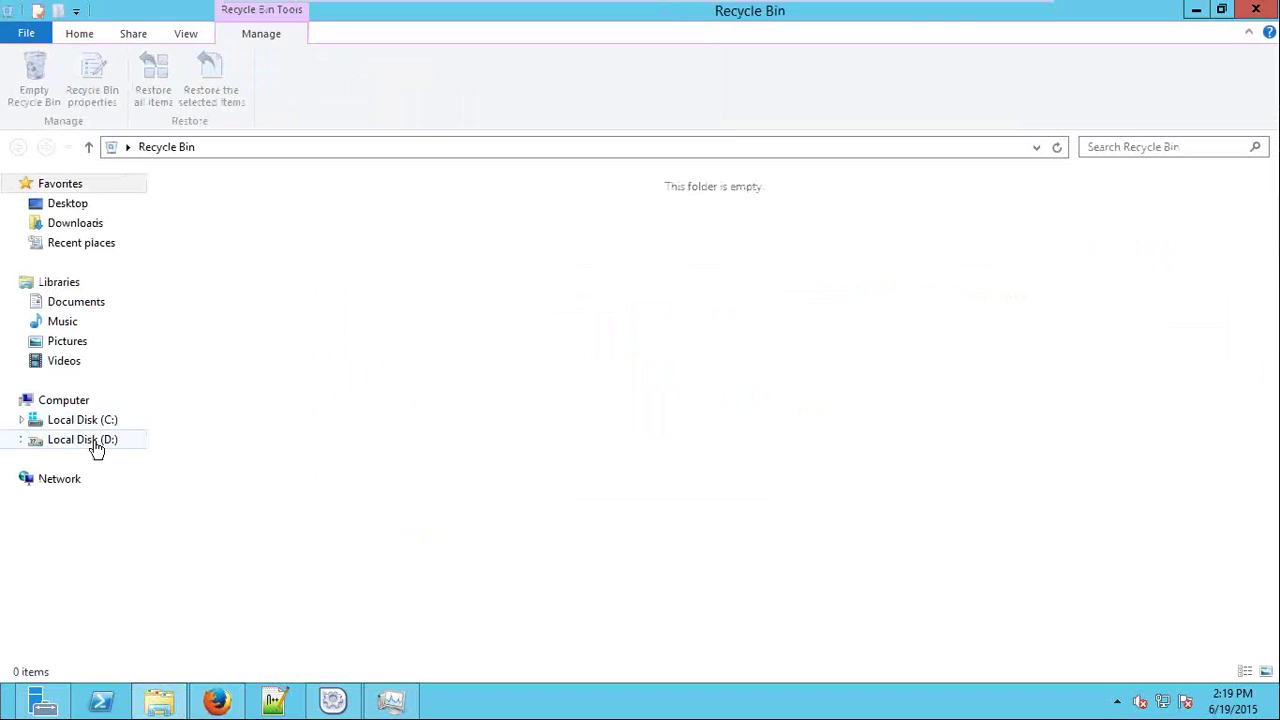
Browse Local Disk (C:), Local Disk (D:) and Pictures, then close Explorer.
left_click(105, 424)
left_click(108, 442)
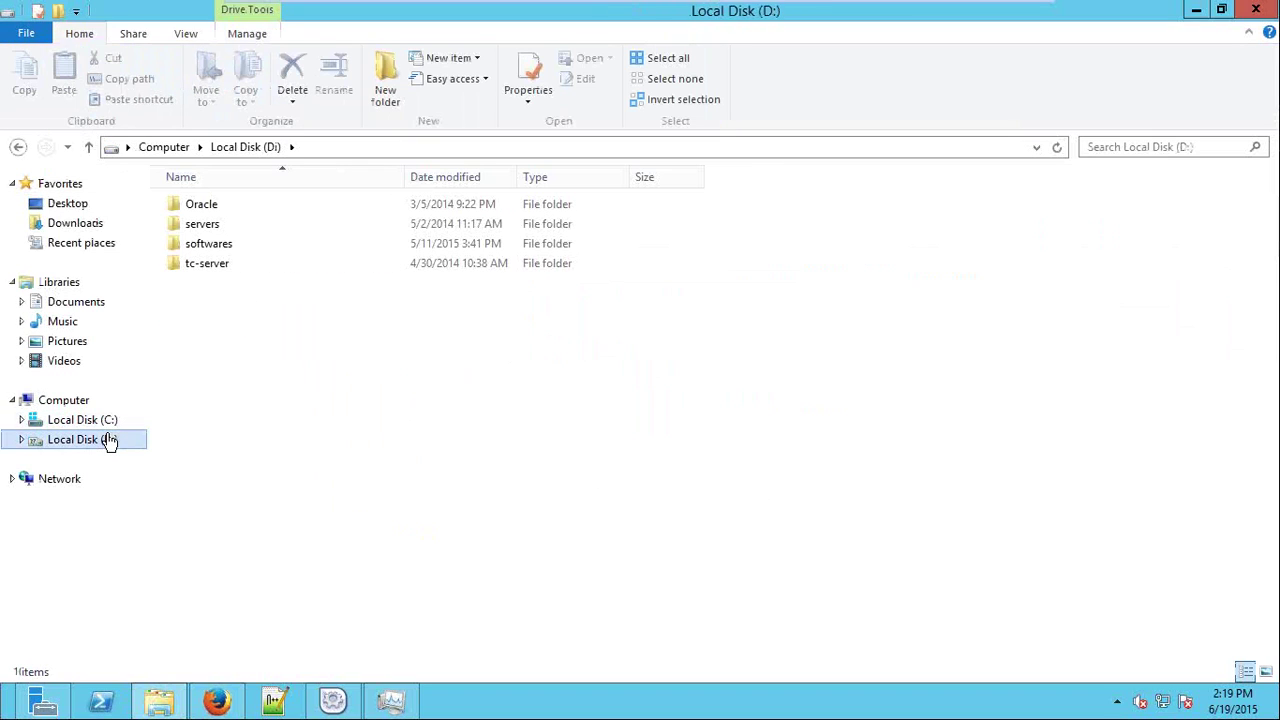
left_click(67, 341)
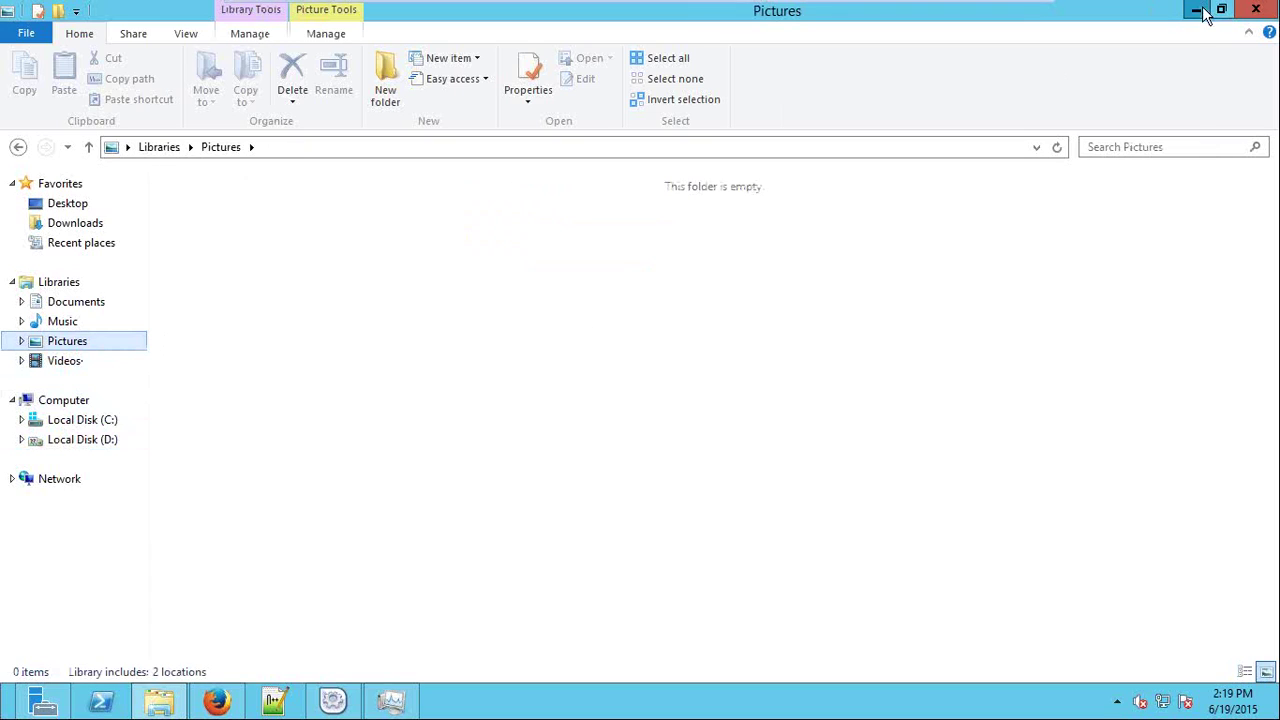
left_click(1256, 8)
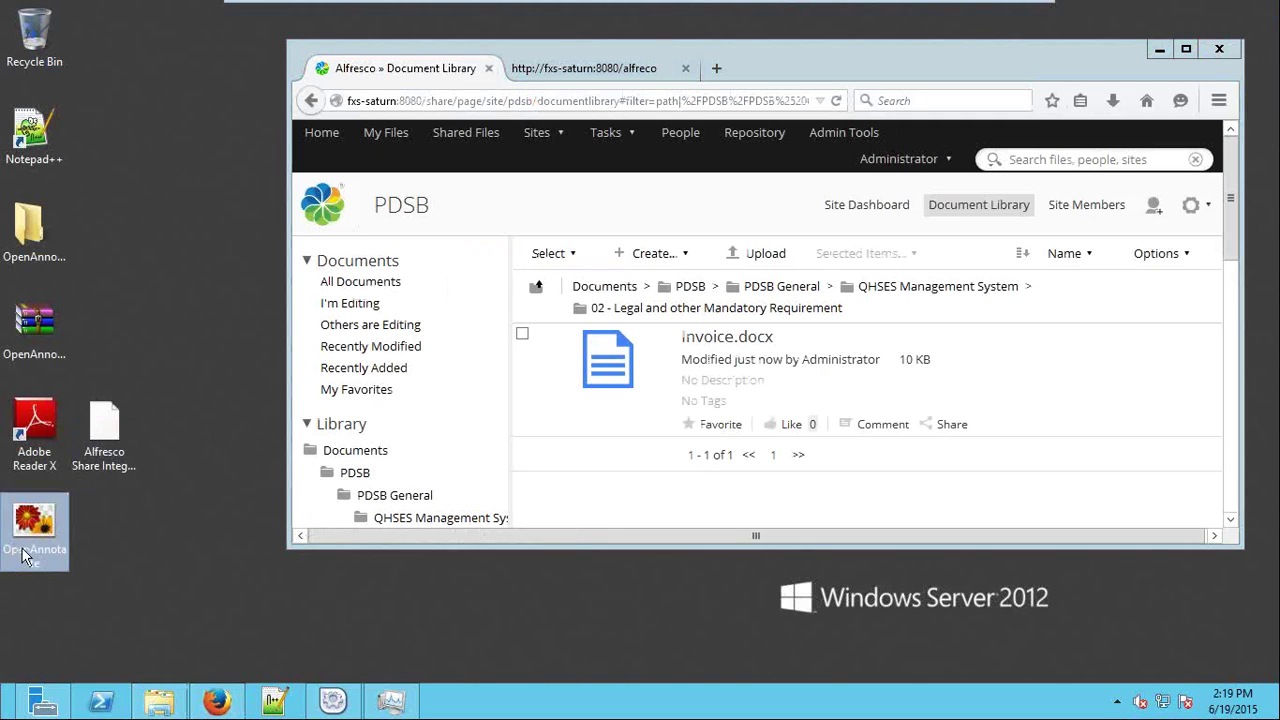
Drop OpenAnnotate.png onto the folder, fill Organiser Name, and confirm the perisai:AGEN upload.
left_click_drag(34, 540, 738, 402)
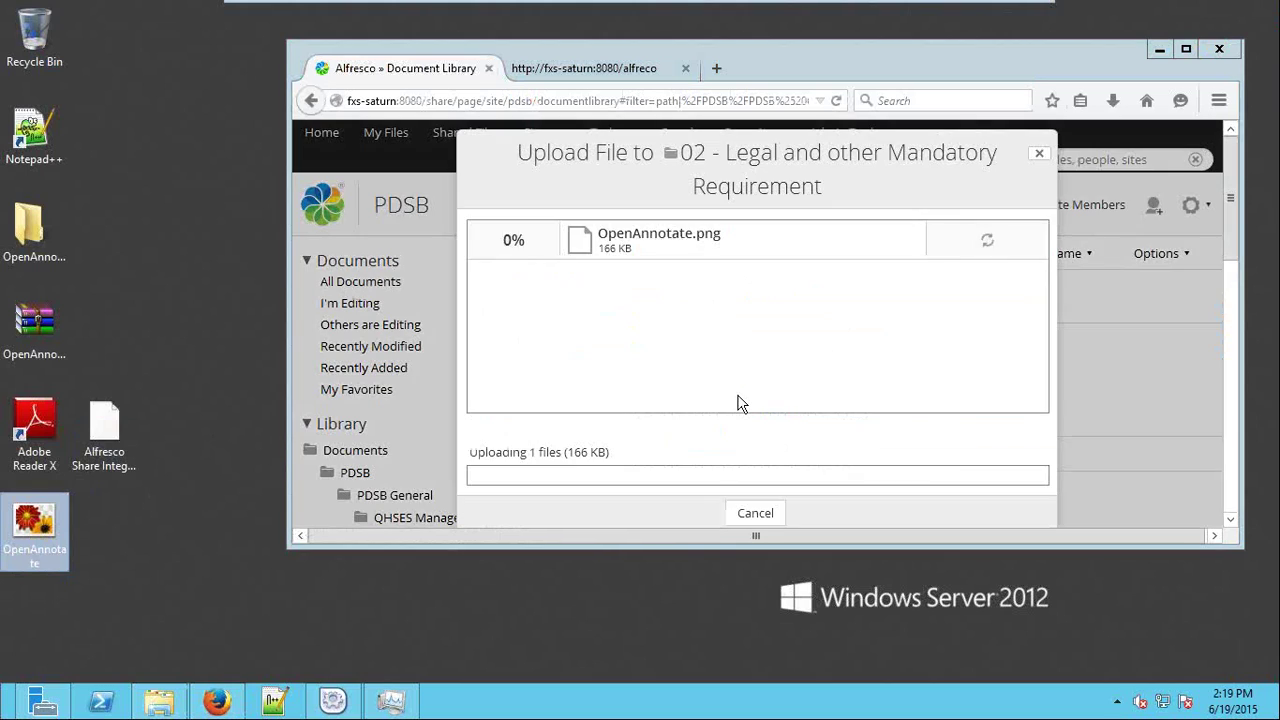
left_click(1186, 49)
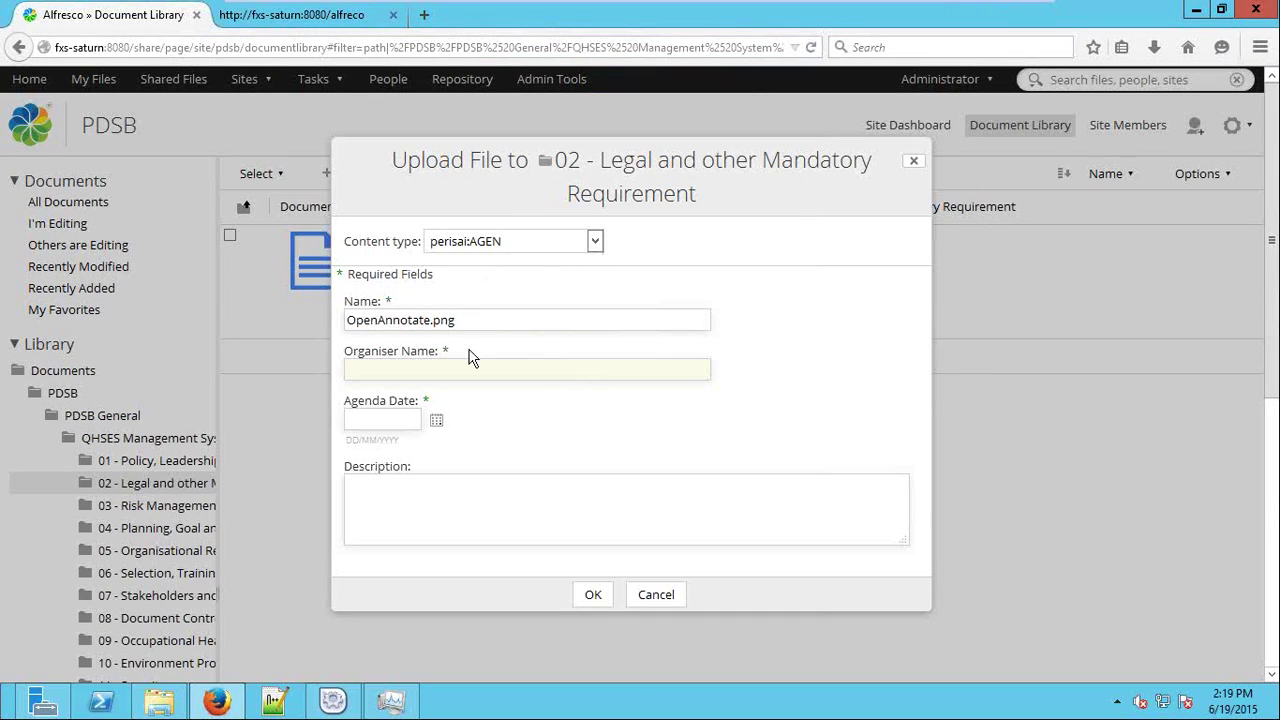
type("crest")
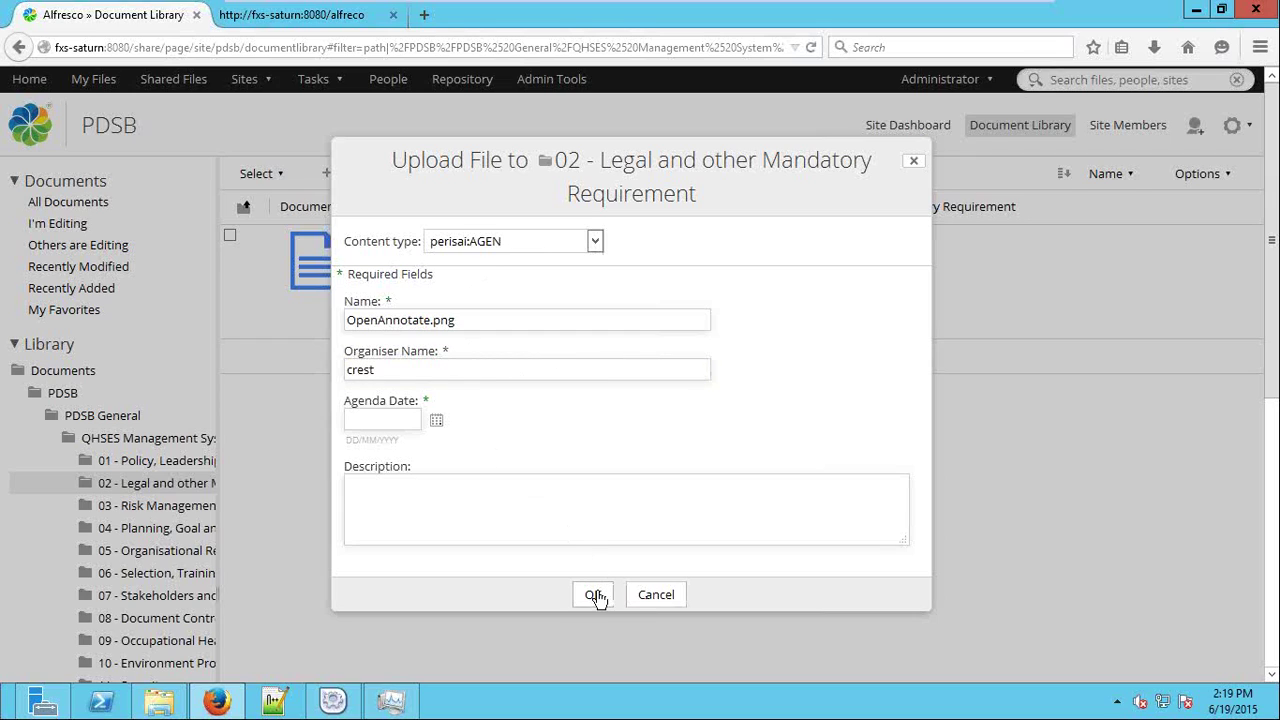
left_click(676, 586)
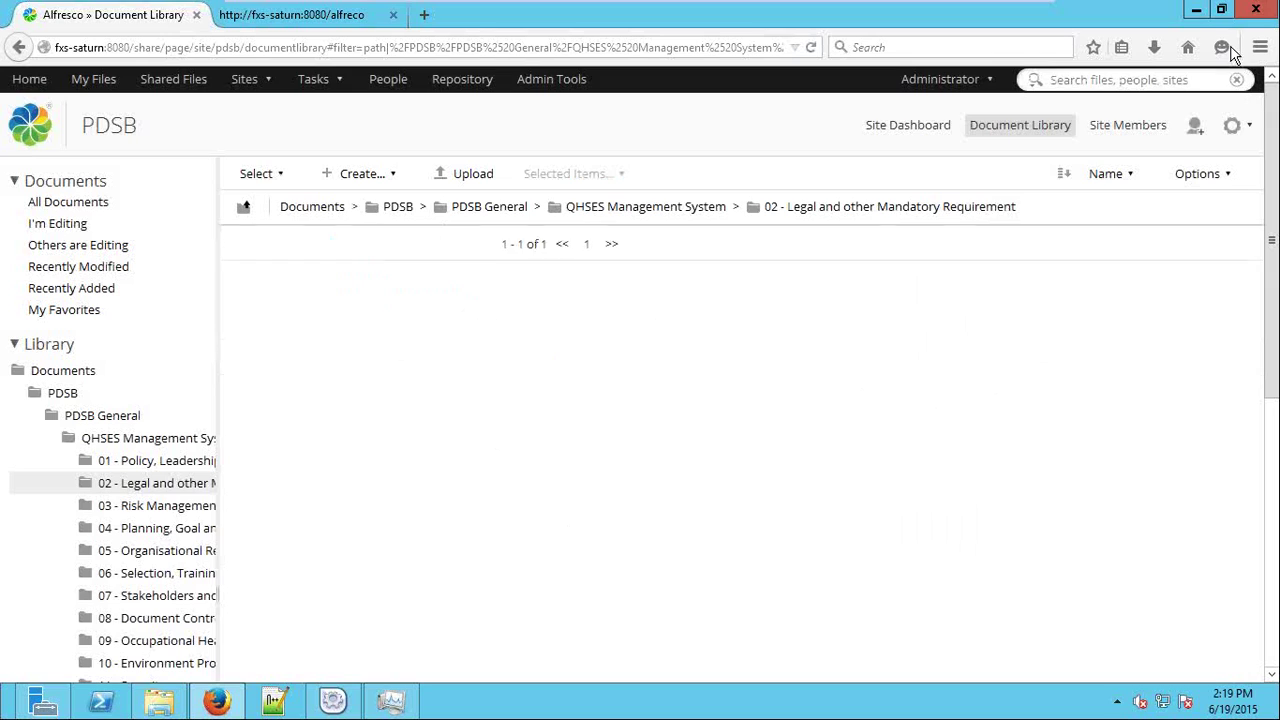
Make a desktop copy of the OpenAnnotate image.
left_click(1222, 11)
left_click(35, 525)
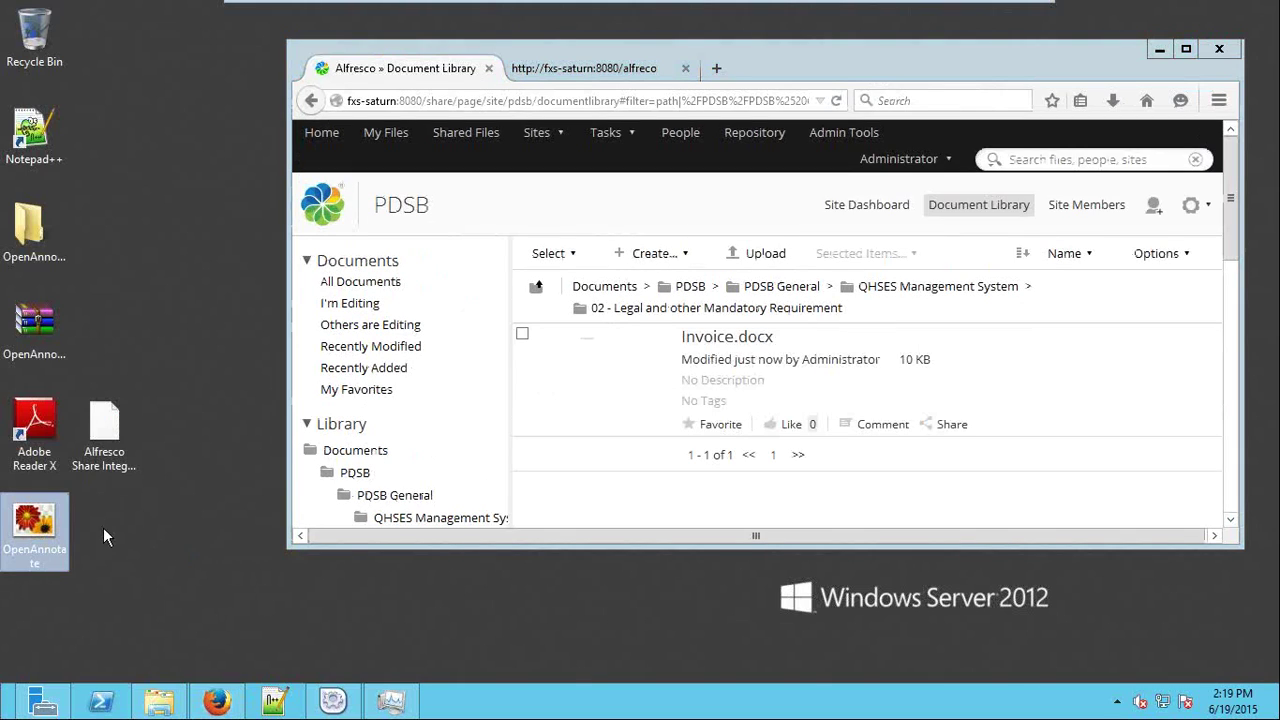
right_click(57, 530)
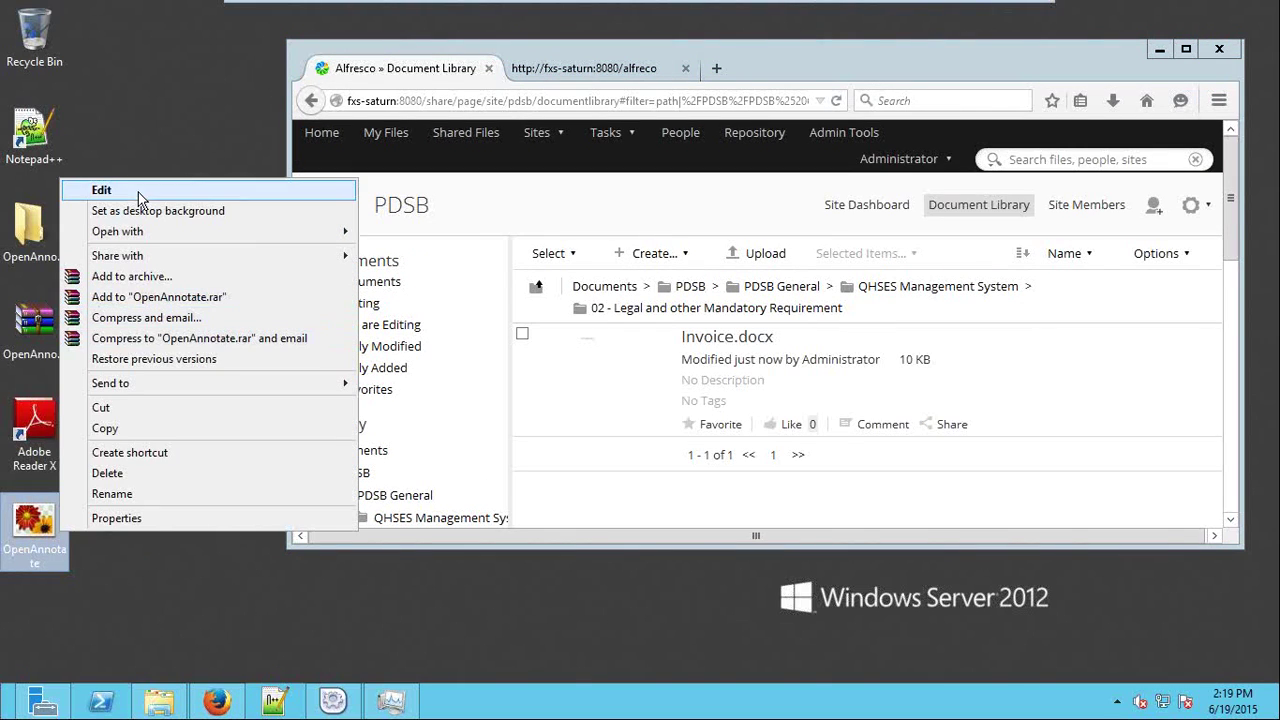
left_click(177, 430)
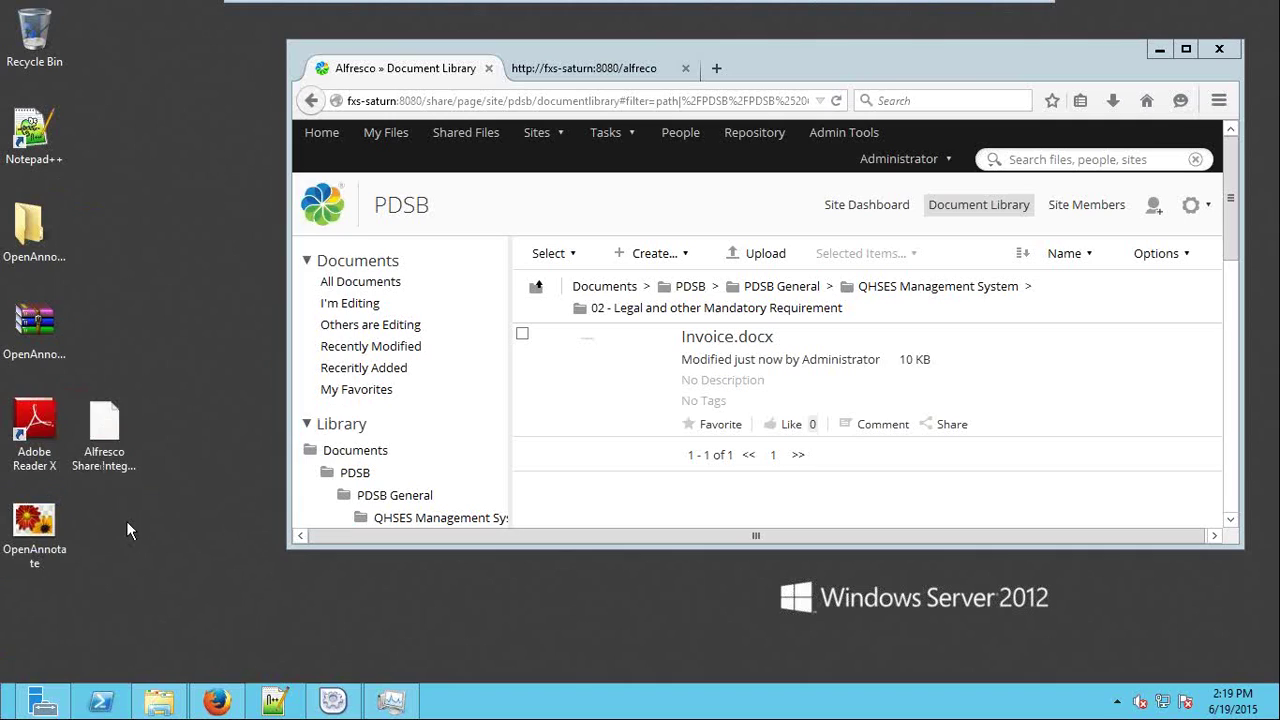
key("ctrl+v")
Drop both OpenAnnotate images onto the folder; give the first 'crest' and agenda date 3 June 2015.
left_click_drag(131, 511, 614, 412)
left_click(1186, 50)
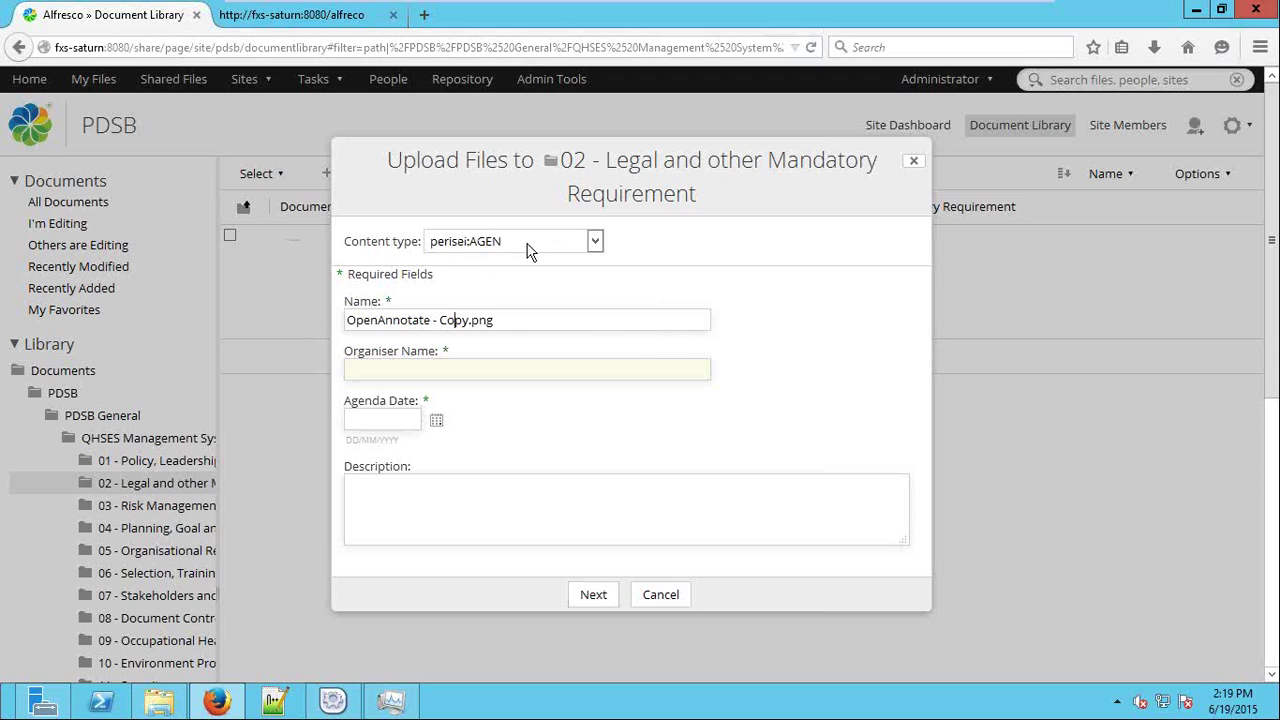
type("crest")
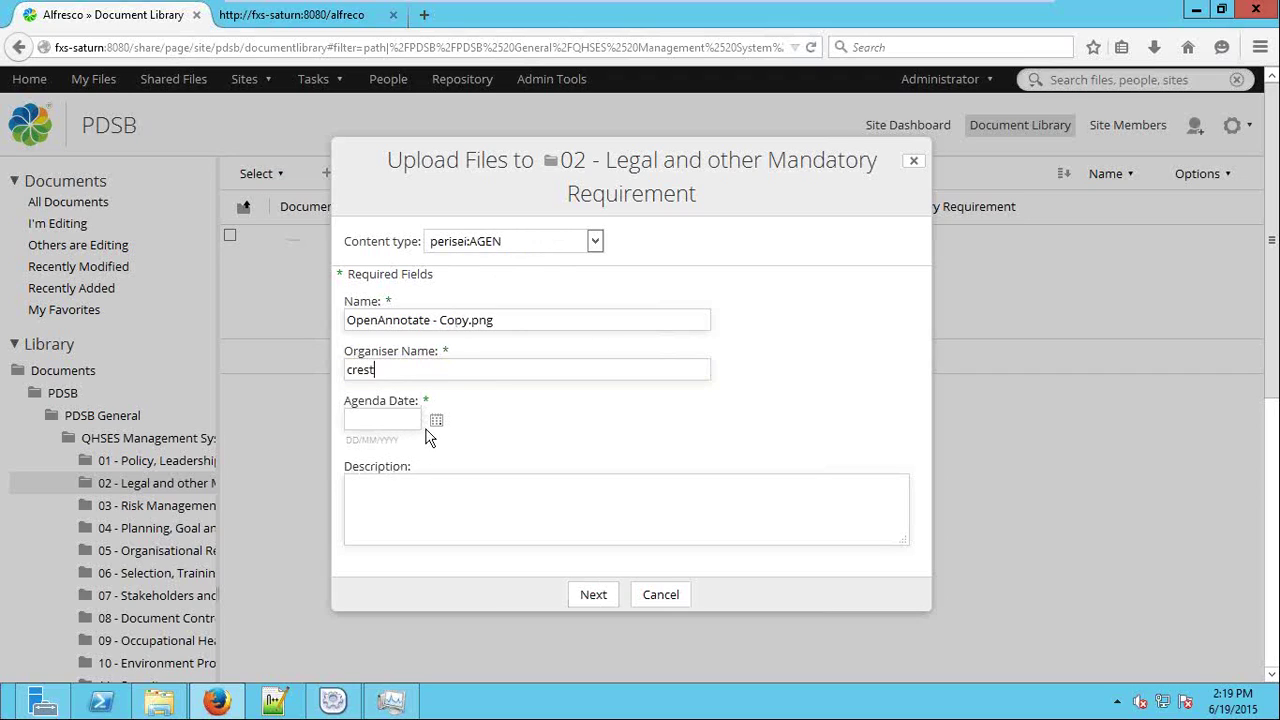
left_click(436, 421)
left_click(446, 522)
type("c")
left_click(594, 596)
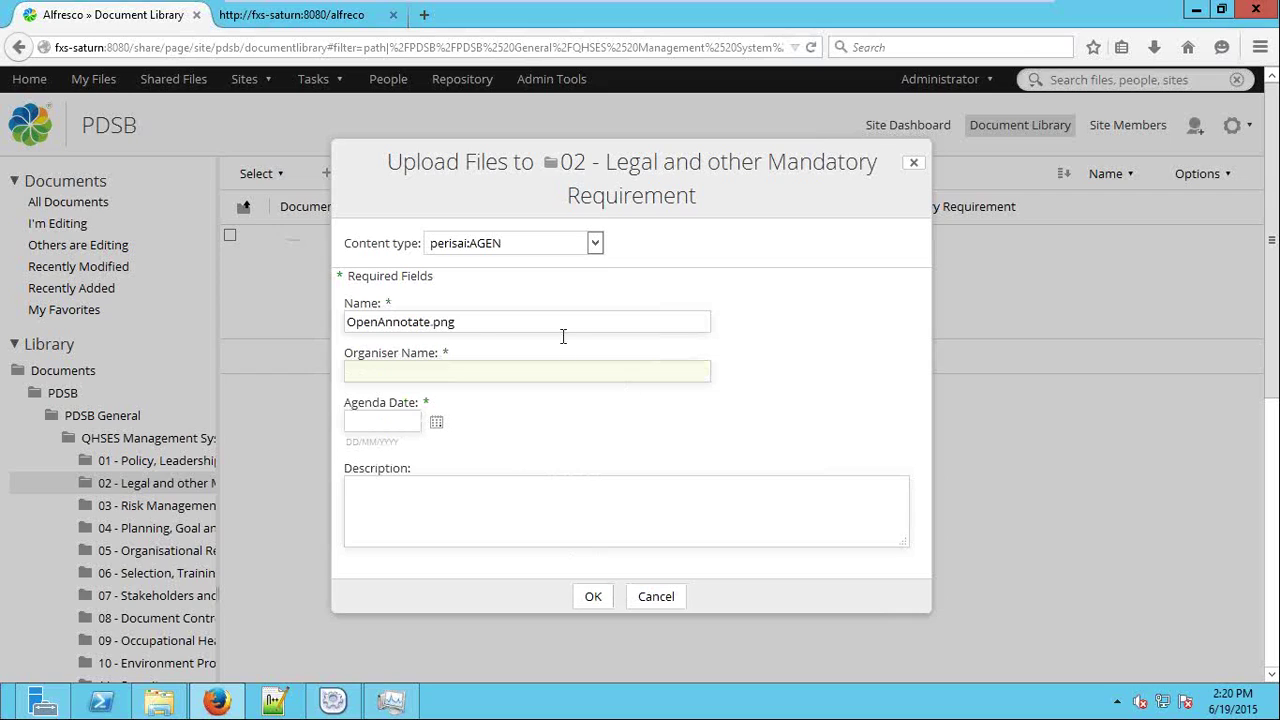
Give the second file type perisai:CAL, Cal Date 19 June 2015, Asset Name 'loc', and upload both.
left_click(525, 243)
left_click(515, 360)
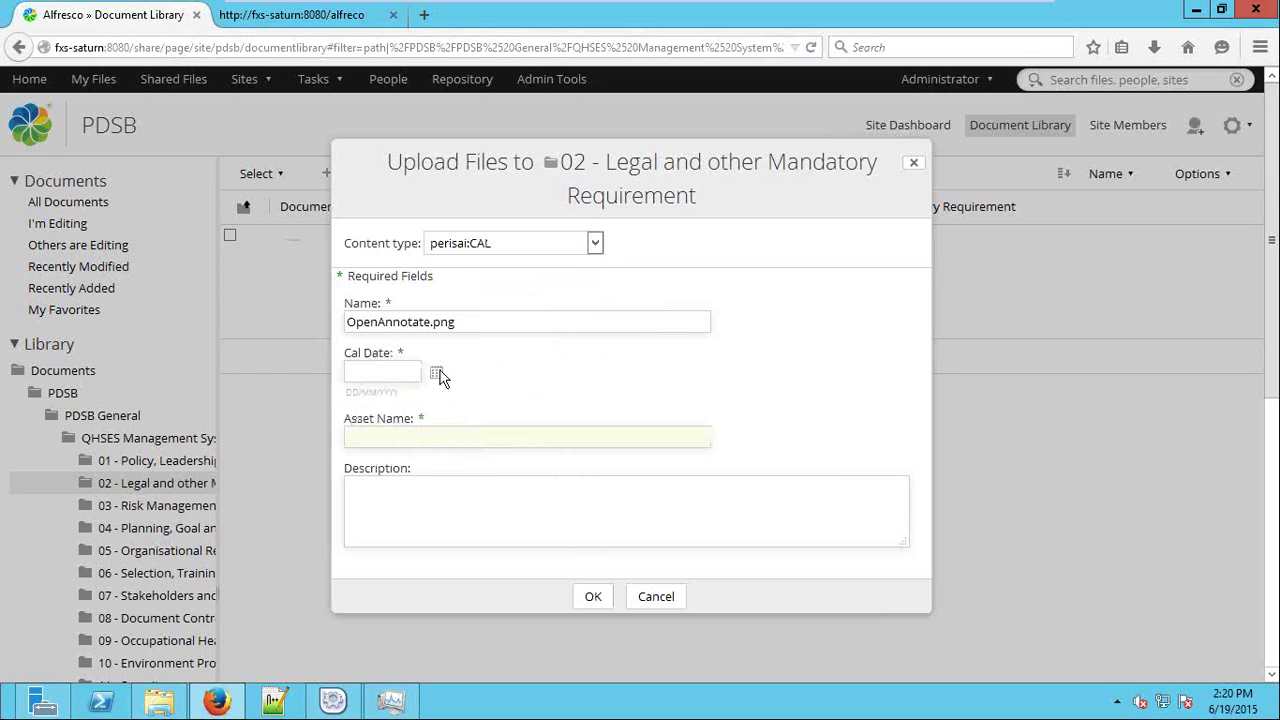
left_click(436, 374)
left_click(477, 526)
type("loan")
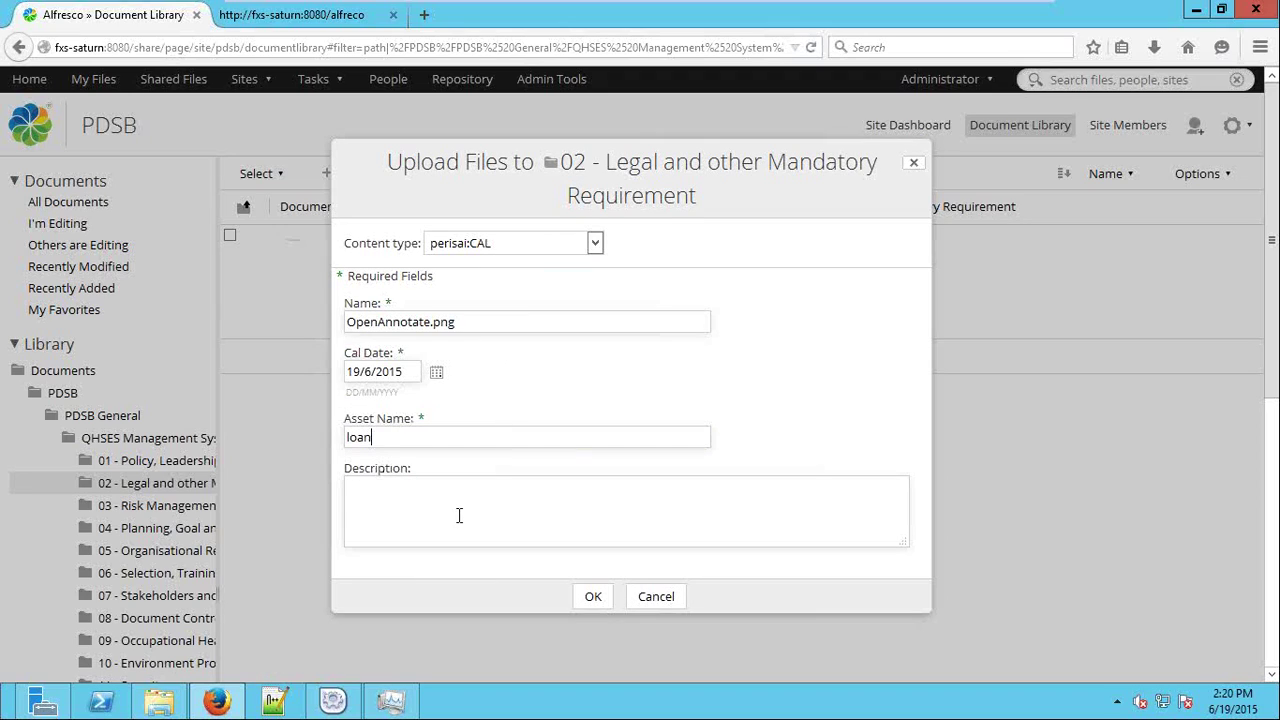
type("c")
left_click(590, 597)
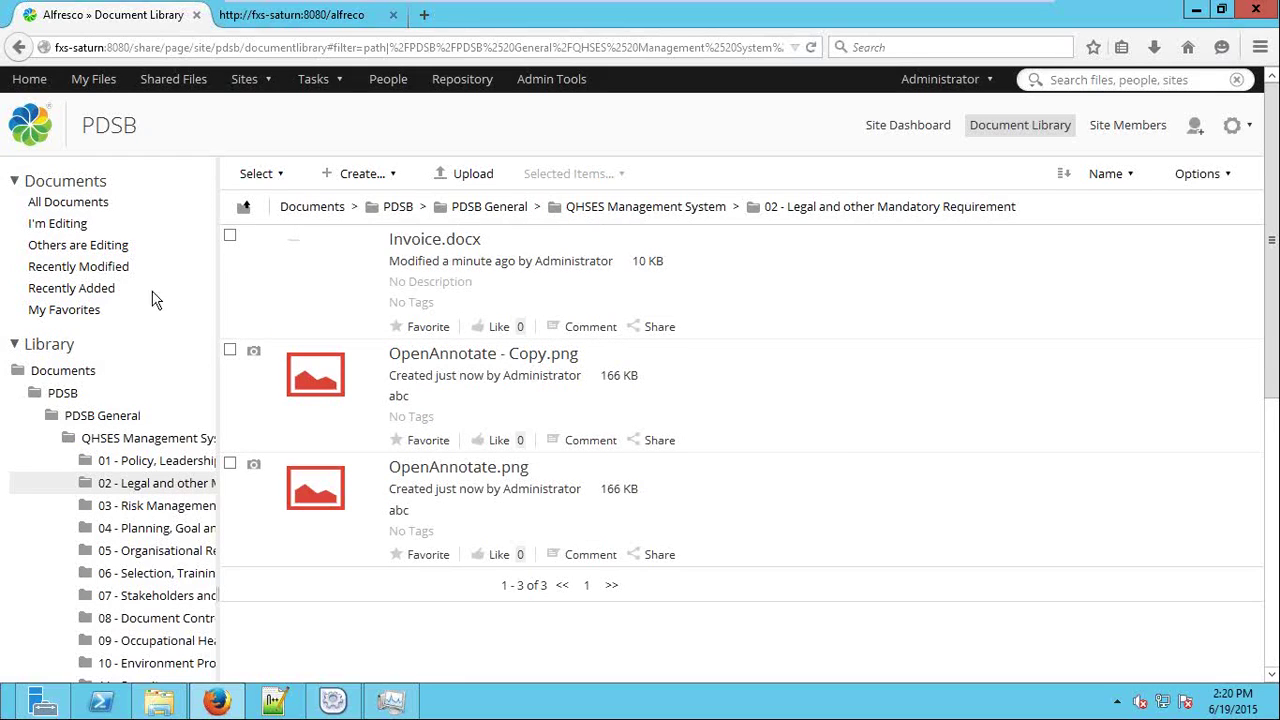
Switch to the PPTB Group site's Document Library, browse its folder tree, and open HR.
left_click(257, 88)
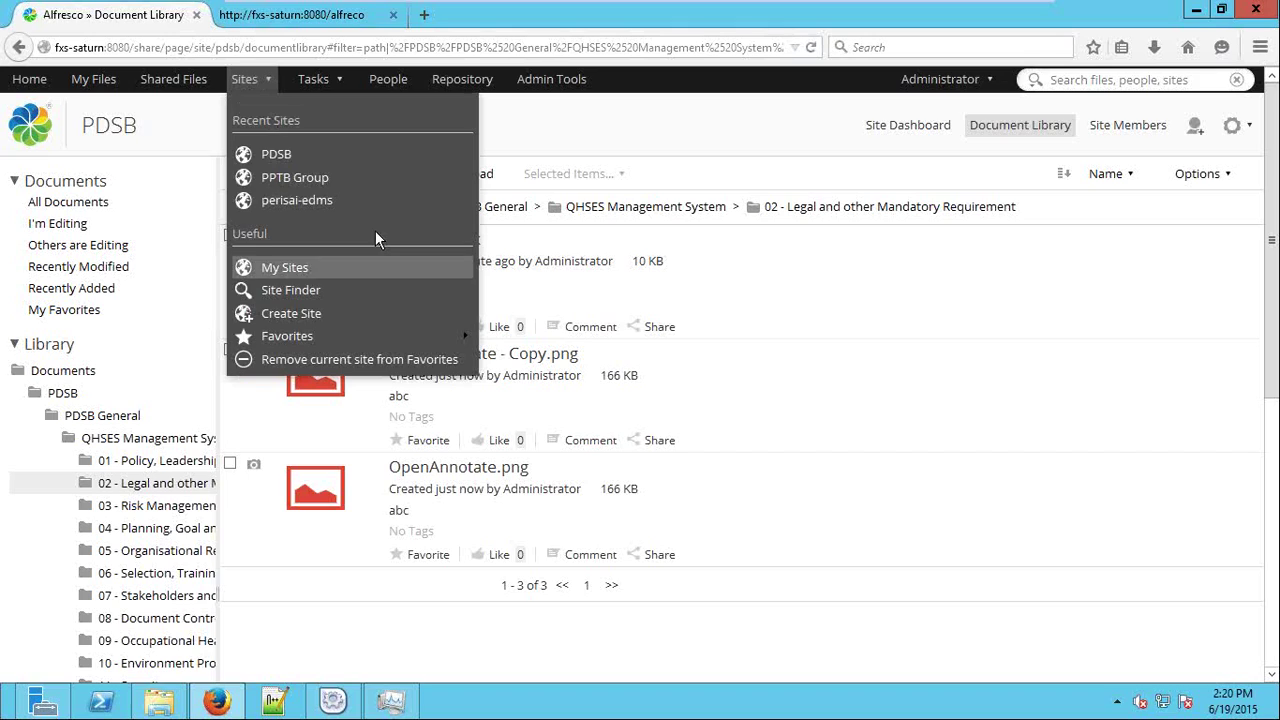
left_click(334, 176)
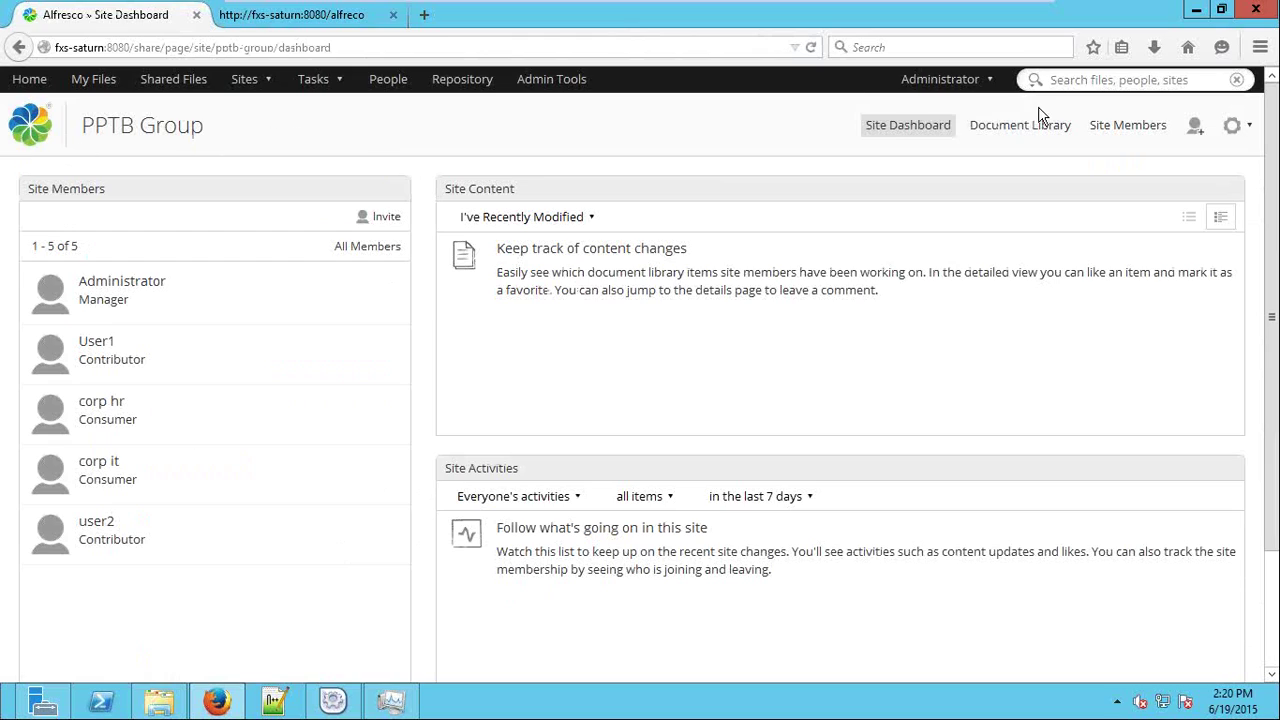
left_click(1032, 127)
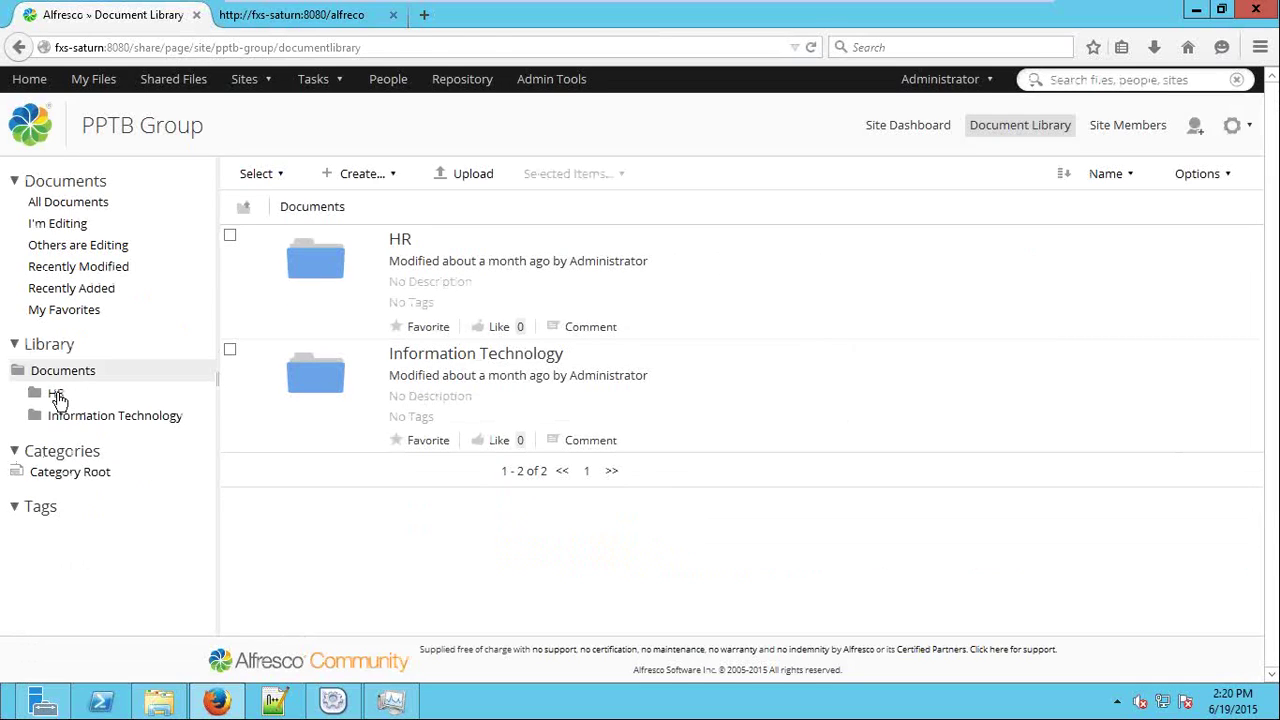
left_click(57, 395)
left_click(108, 422)
left_click(110, 488)
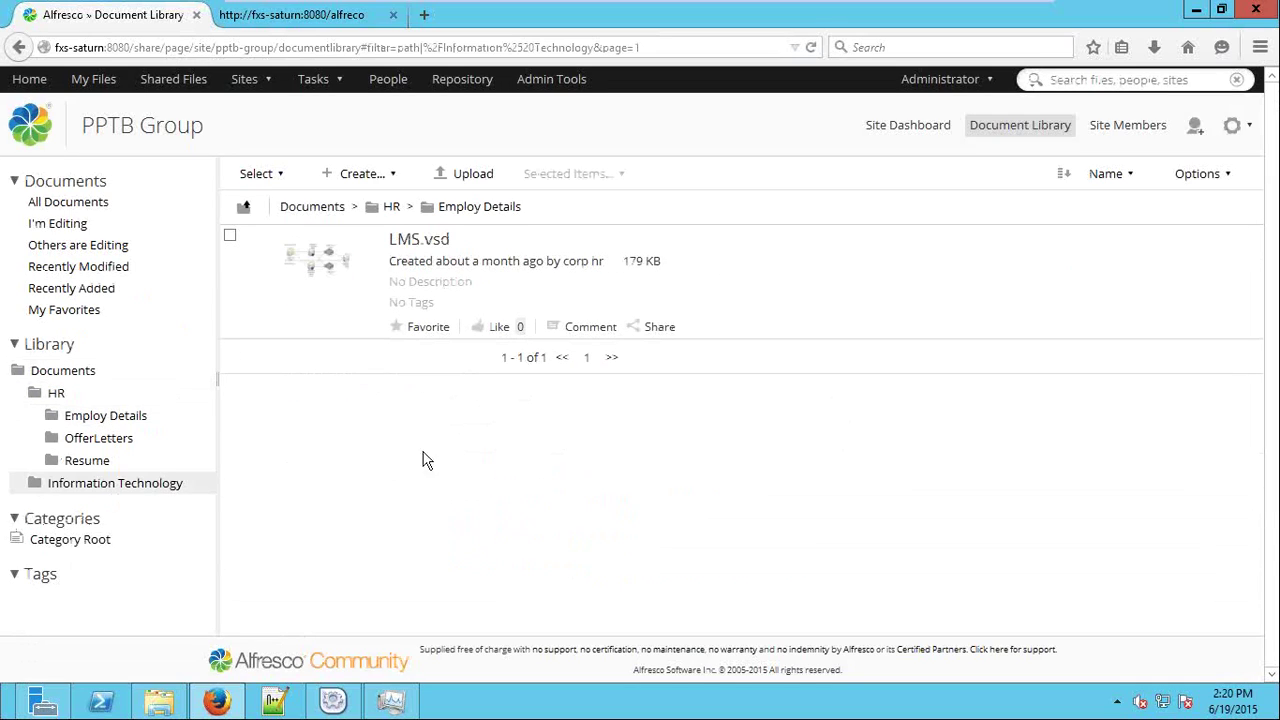
left_click(45, 370)
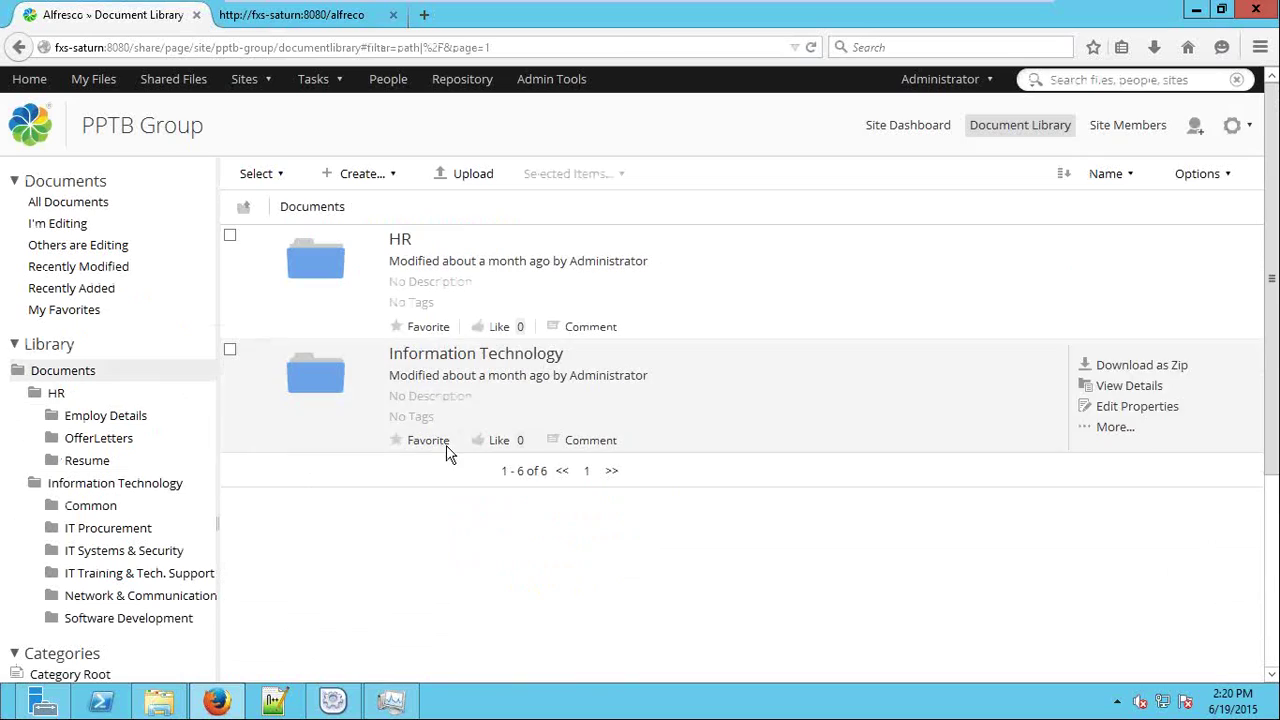
left_click(56, 394)
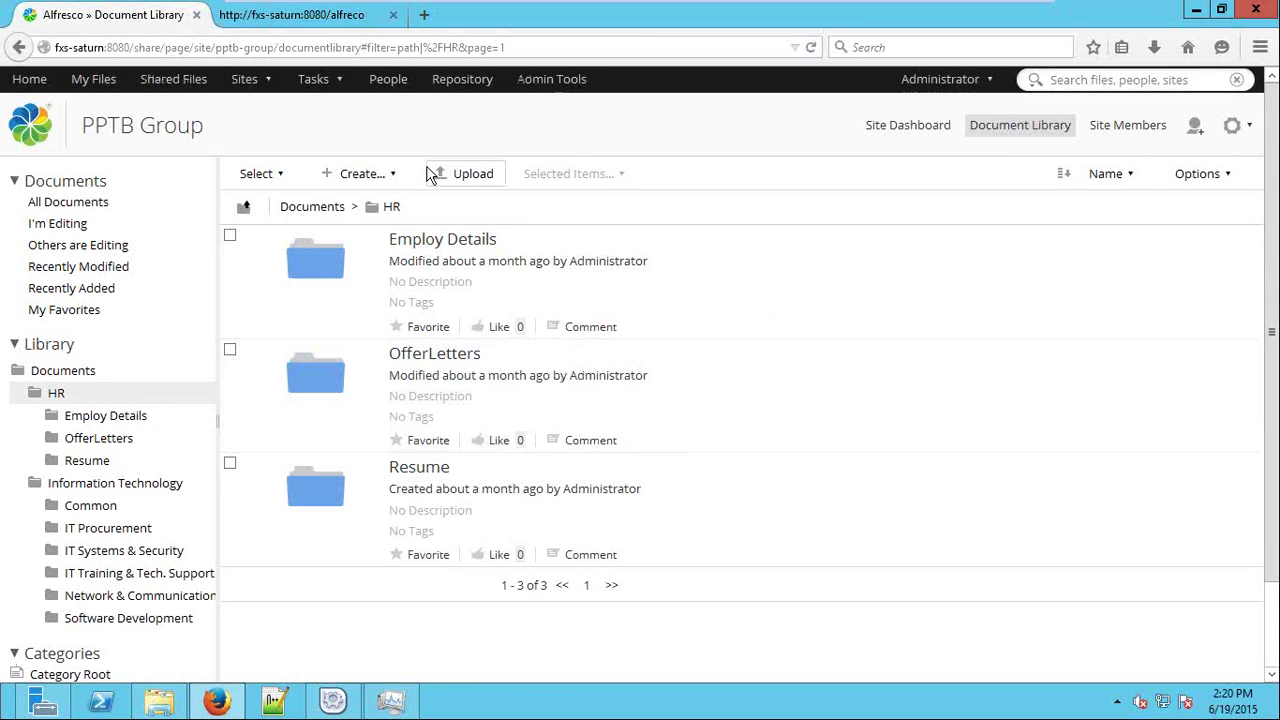
Select LMS_2.pdf for upload and settle on the perisai:EMPR content type.
left_click(477, 175)
left_click(651, 369)
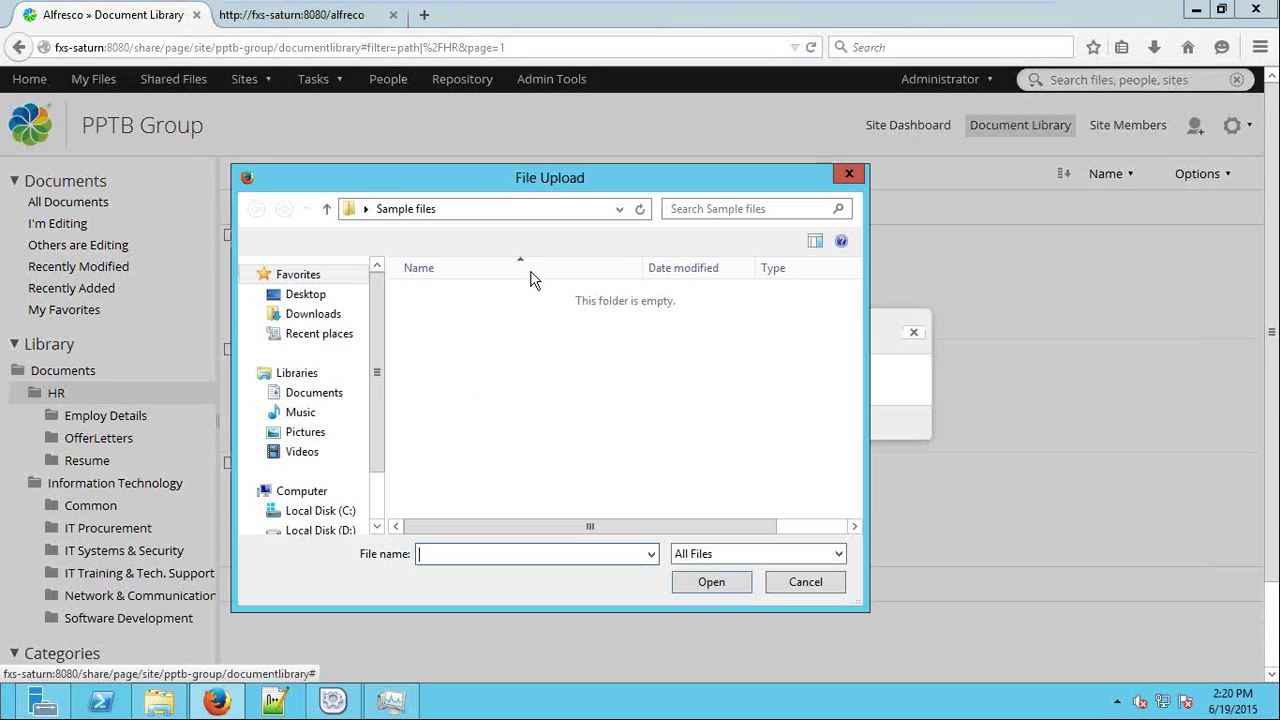
left_click(471, 397)
double_click(486, 376)
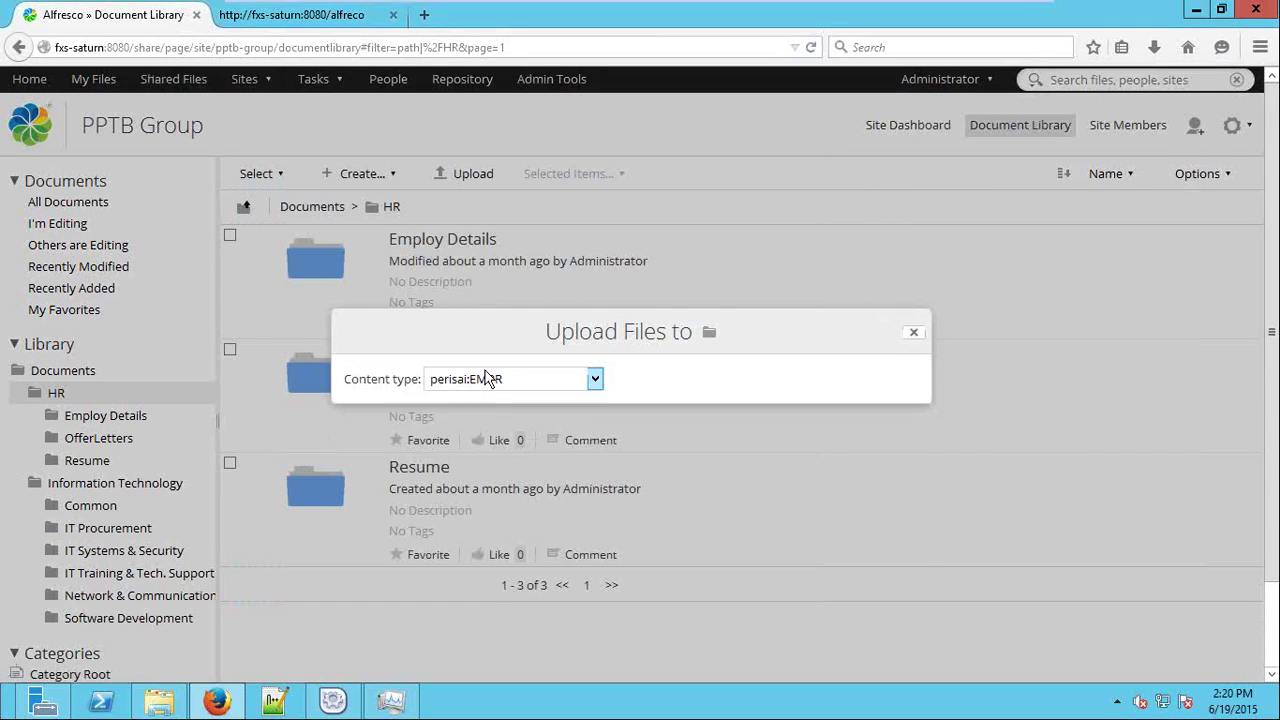
left_click(551, 262)
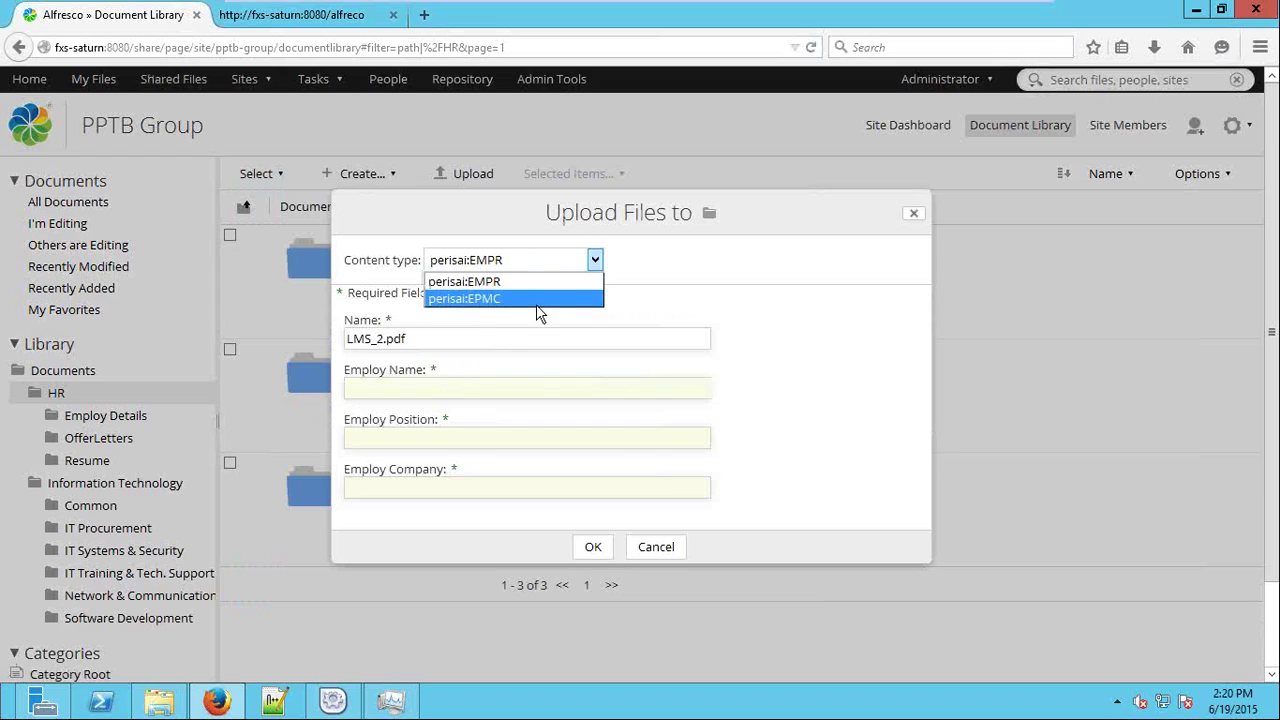
left_click(545, 264)
left_click(531, 198)
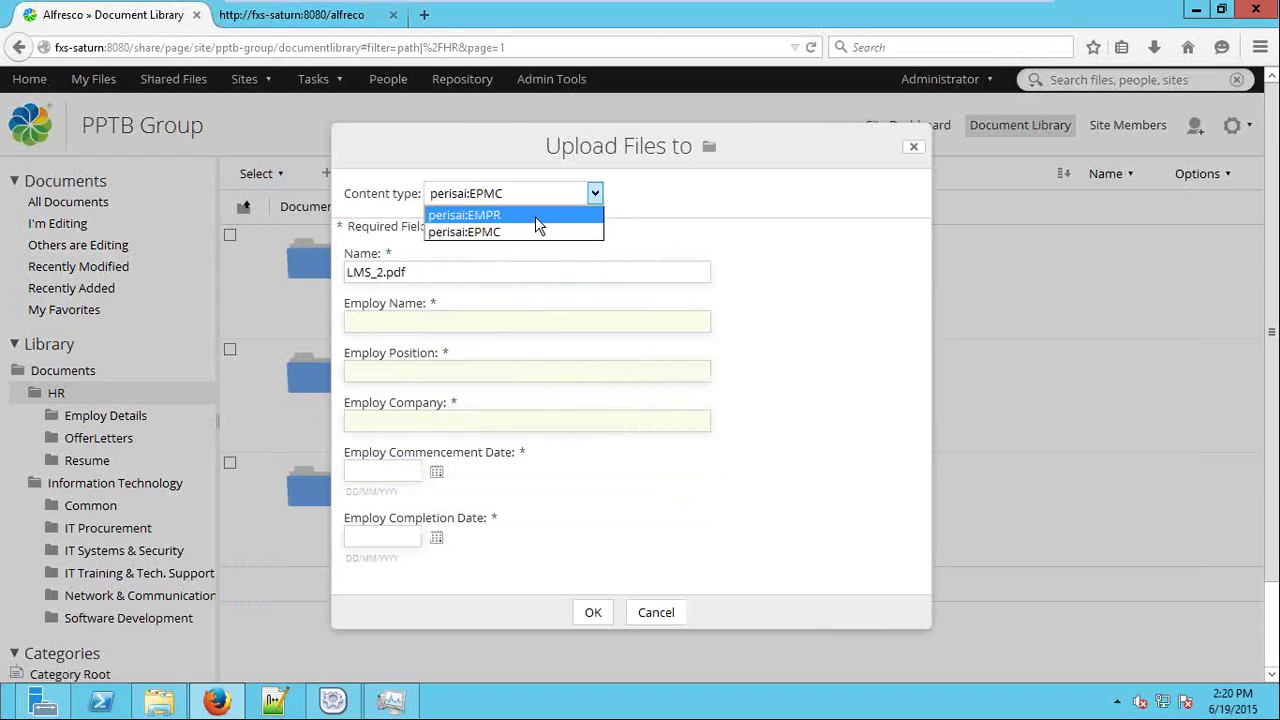
left_click(535, 216)
left_click(534, 264)
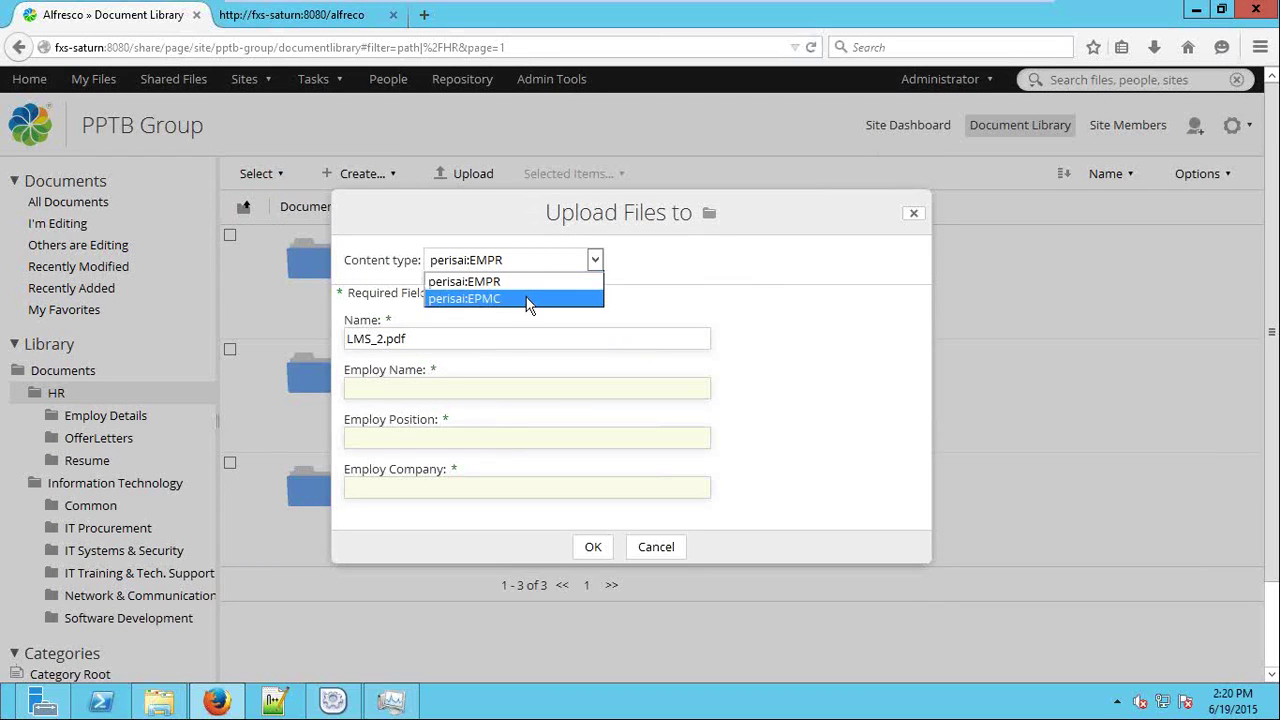
left_click(530, 296)
left_click(510, 194)
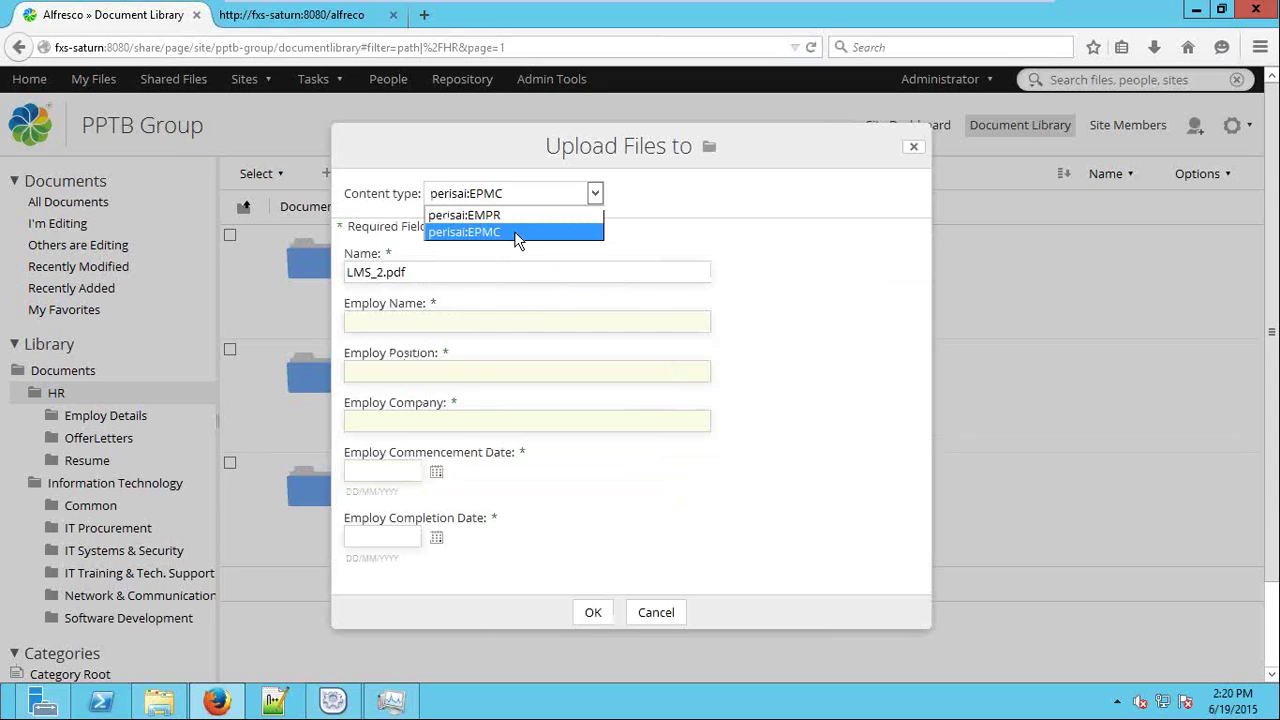
left_click(521, 216)
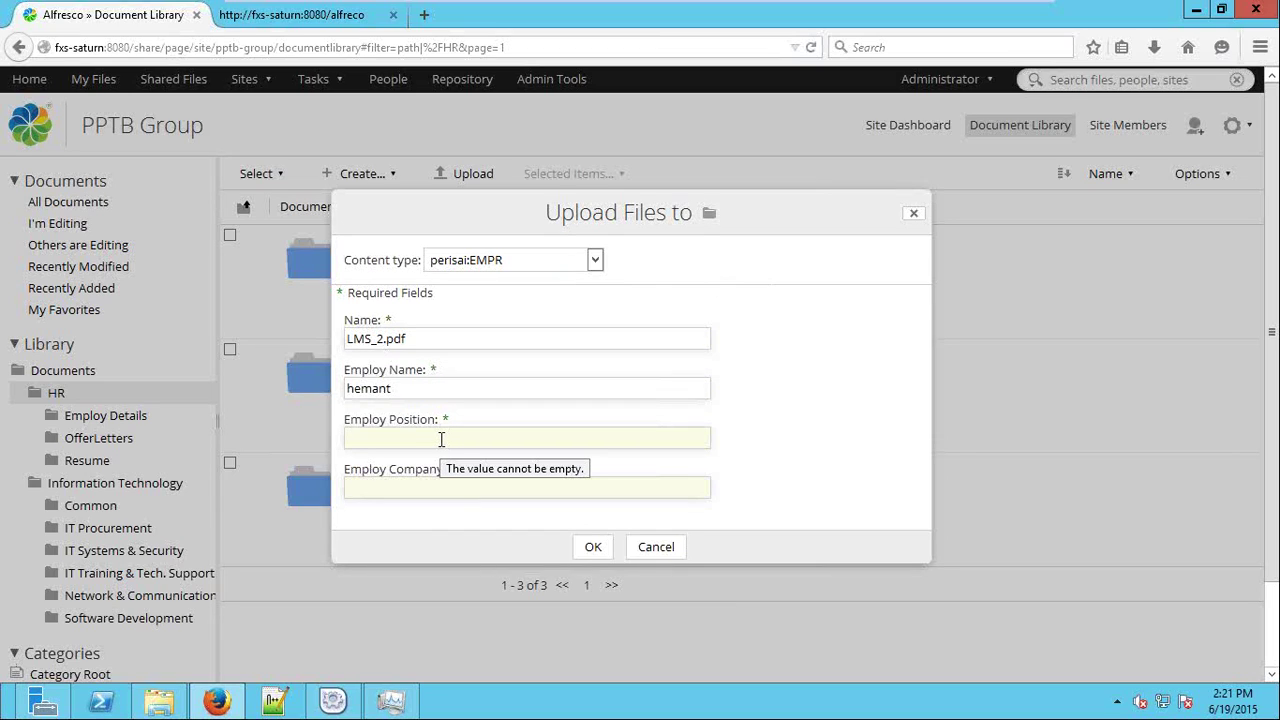
Enter 'hr' and Employ Company 'crest', then upload LMS_2.pdf.
type("hr")
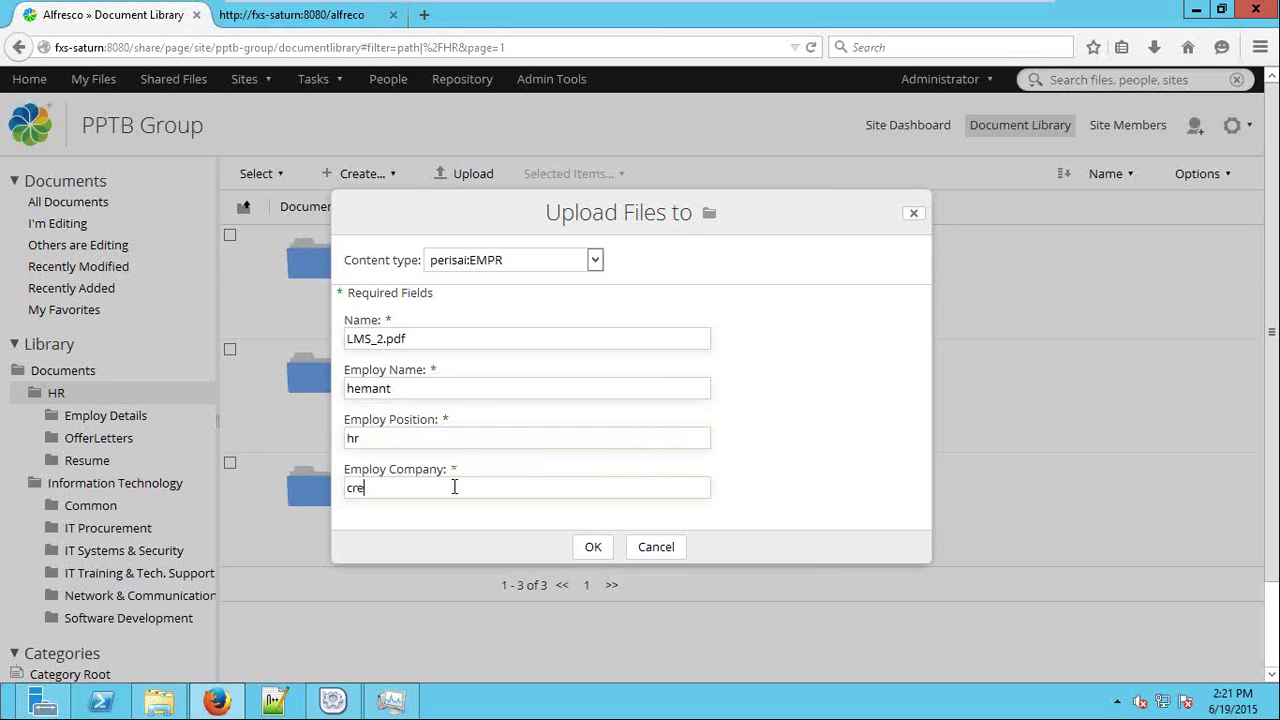
left_click(579, 500)
type("crest")
left_click(597, 546)
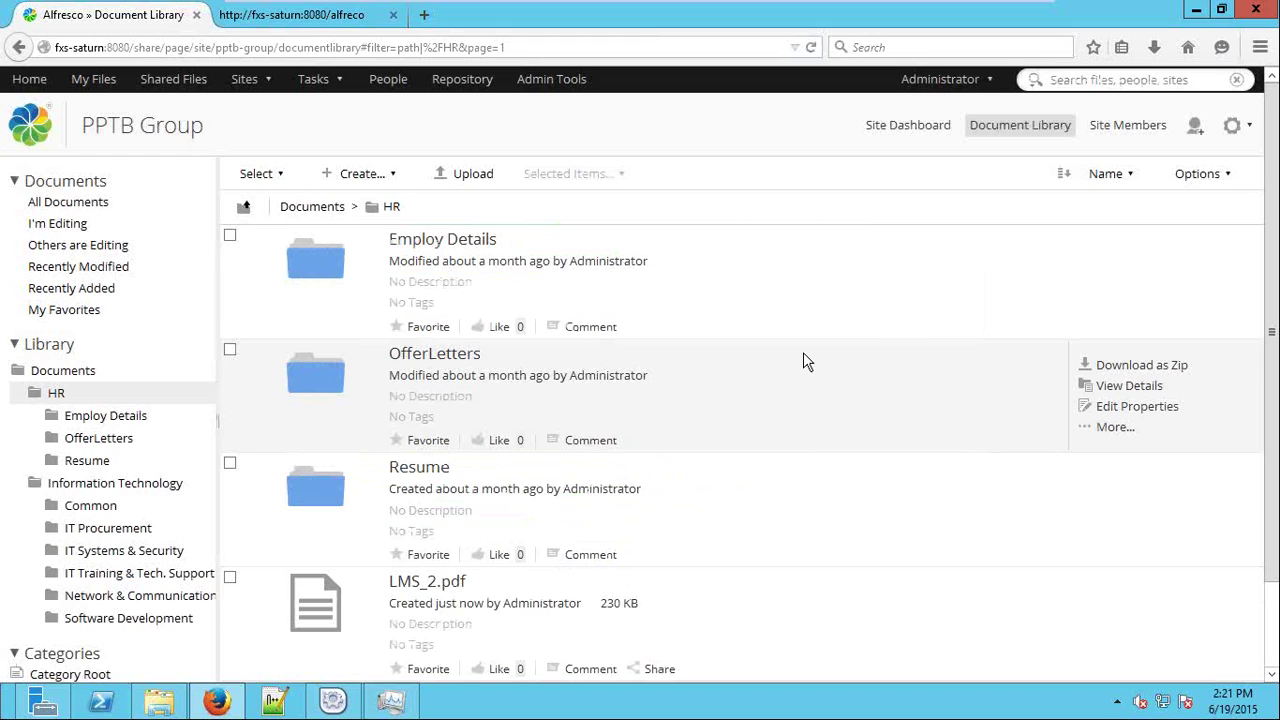
scroll(803, 360, "down", 2)
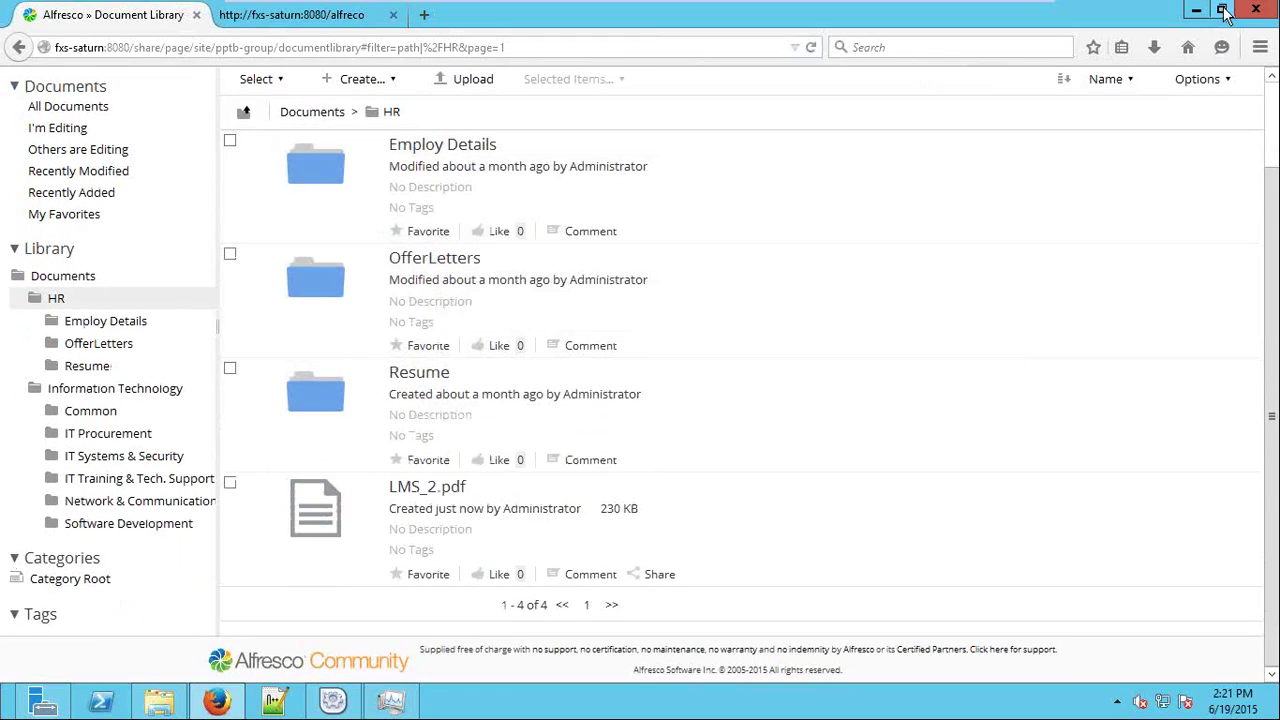
left_click(1225, 12)
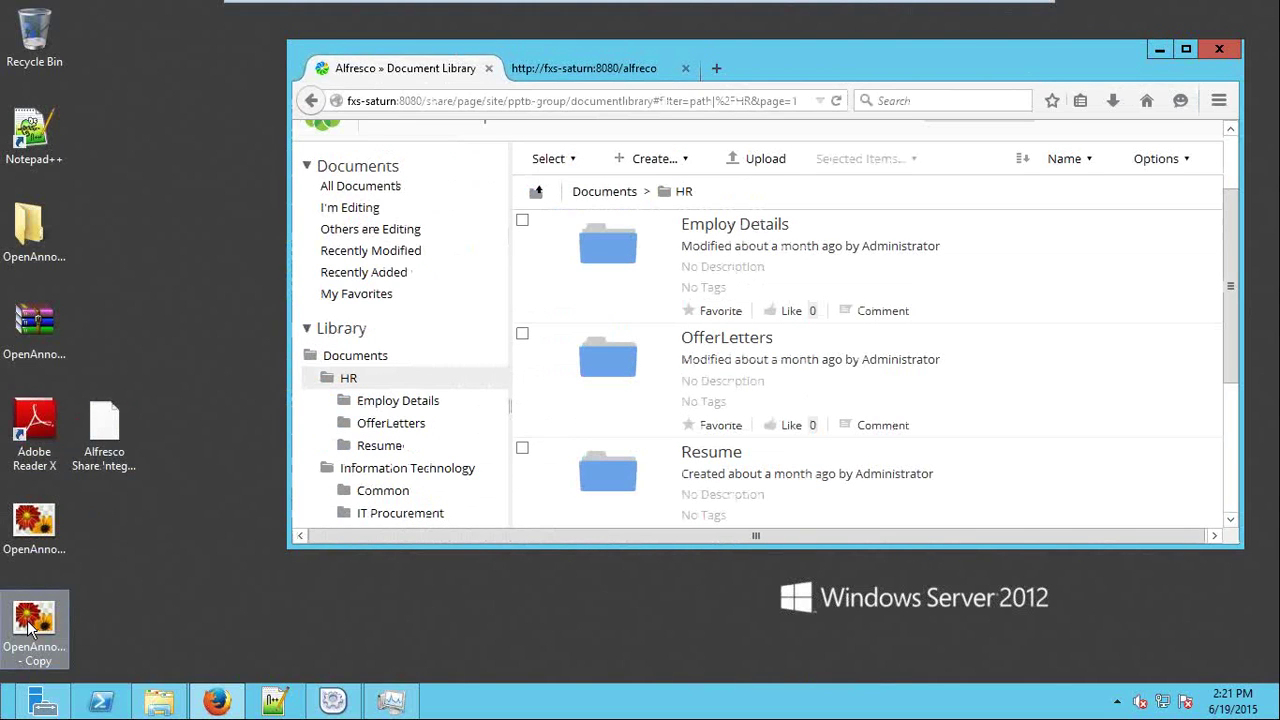
Drop the desktop image copy onto the HR folder, then cancel that upload.
left_click_drag(30, 625, 735, 361)
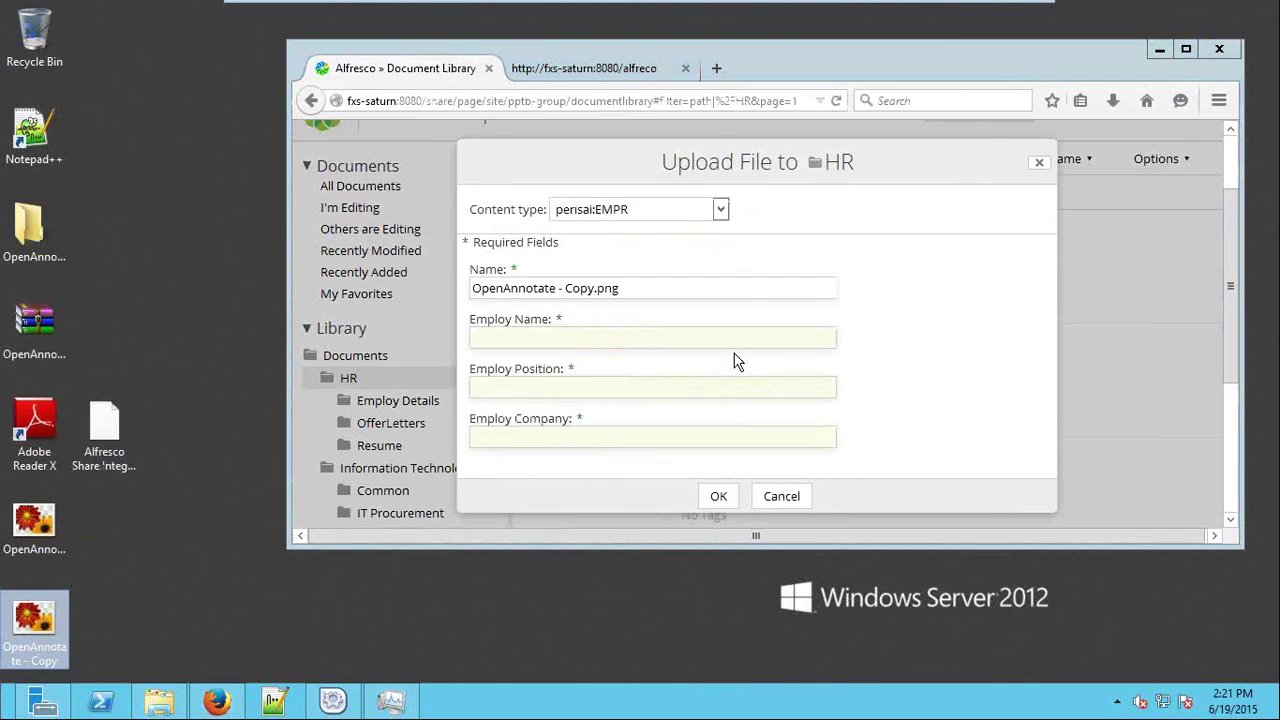
left_click(782, 497)
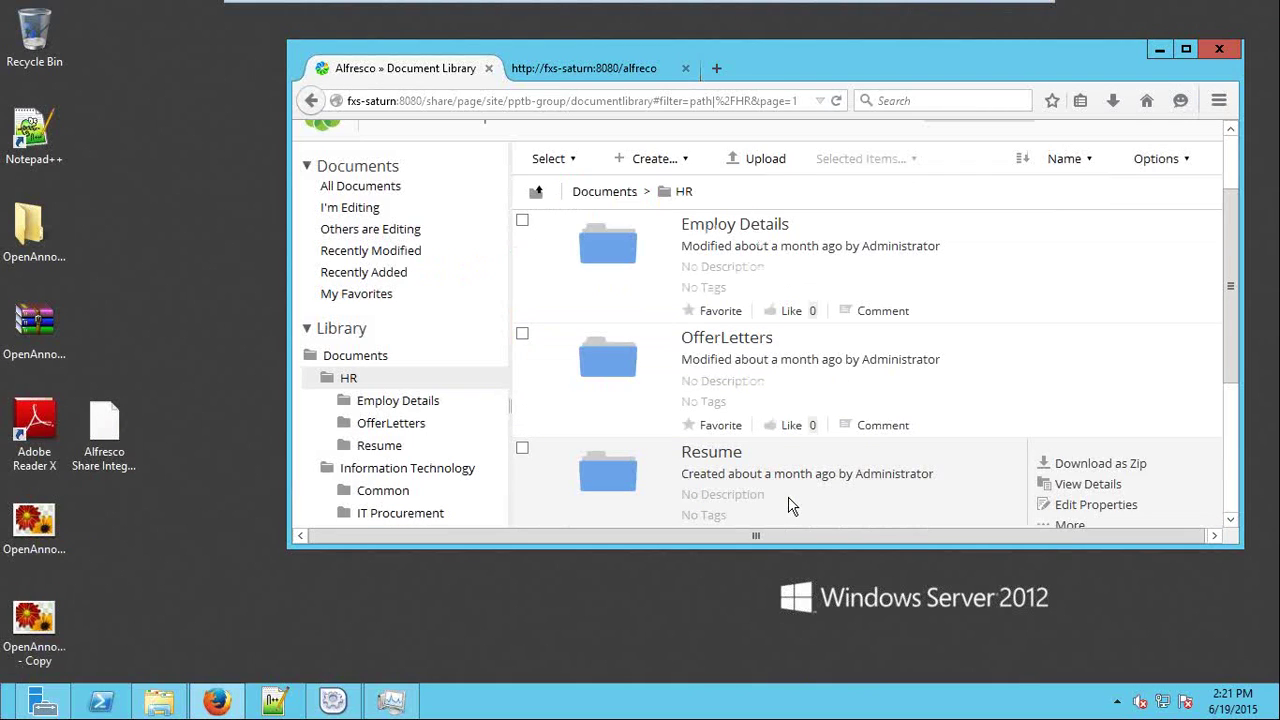
left_click(1187, 48)
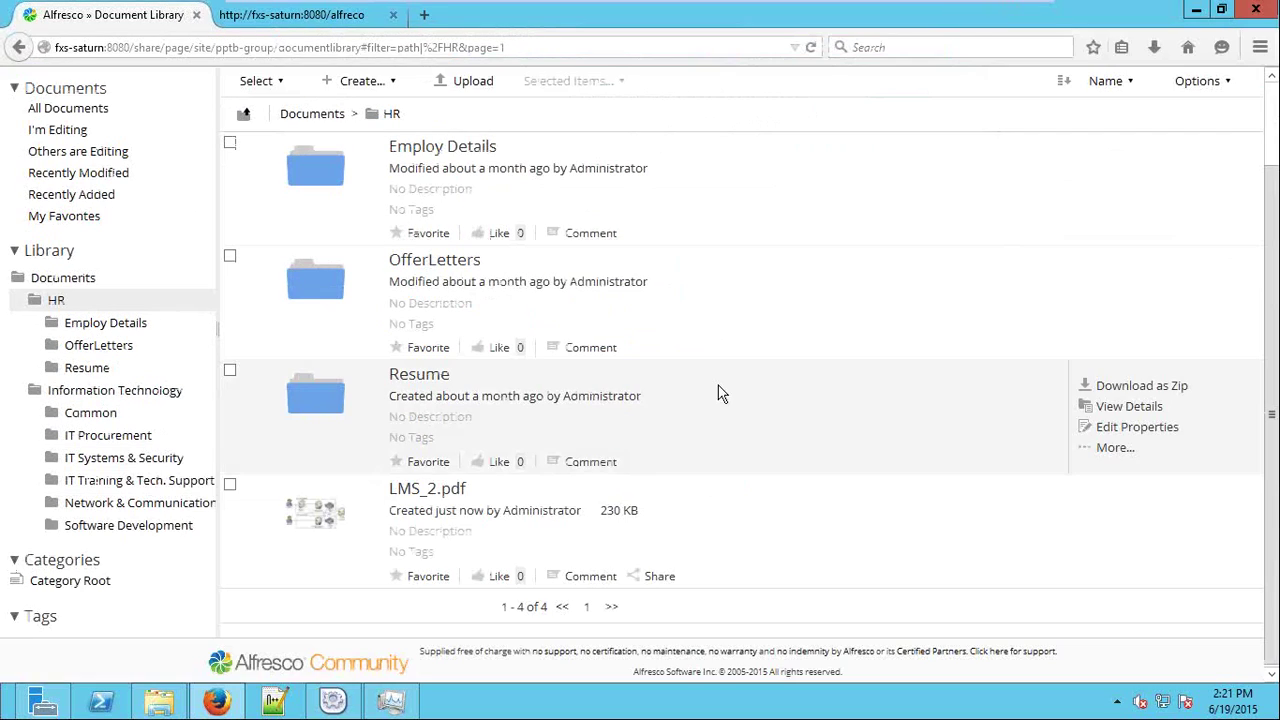
Mark LMS_2.pdf as a favourite.
mouse_move(305, 515)
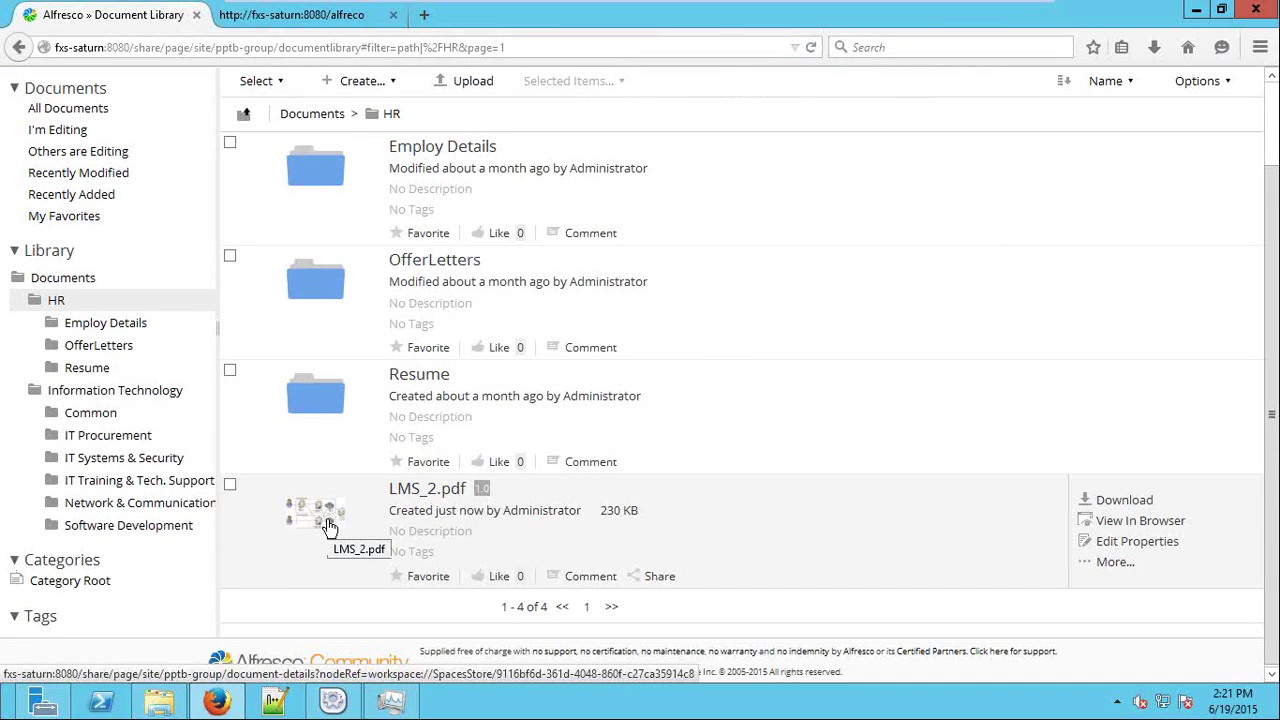
left_click(403, 580)
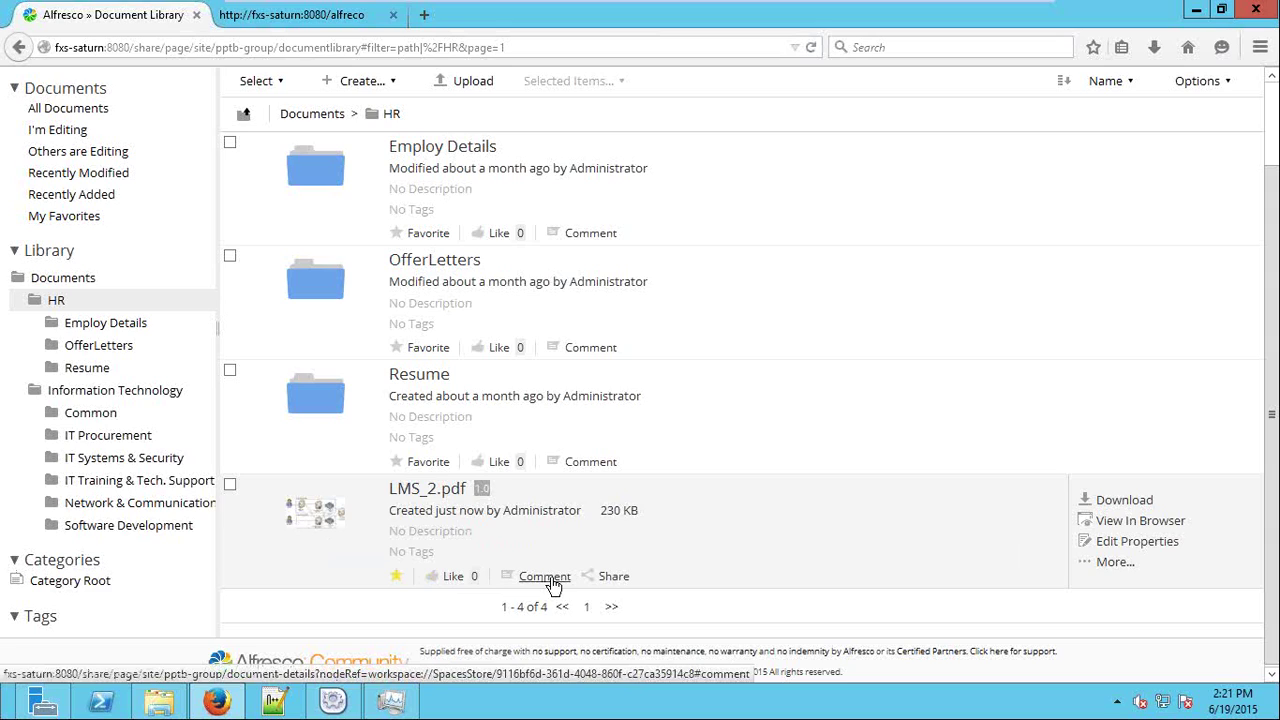
scroll(545, 583, "up", 2)
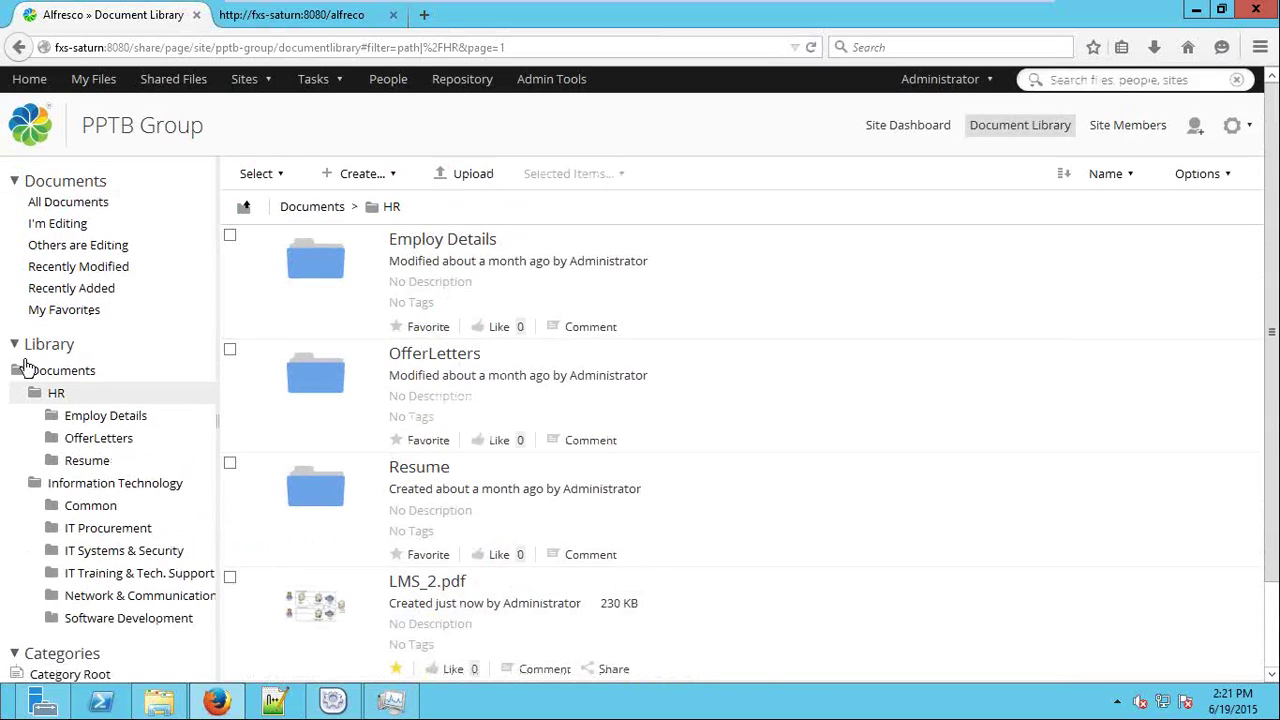
Browse the Information Technology folder, check My Favorites for LMS_2.pdf, then open HR's Employ Details folder.
left_click(73, 378)
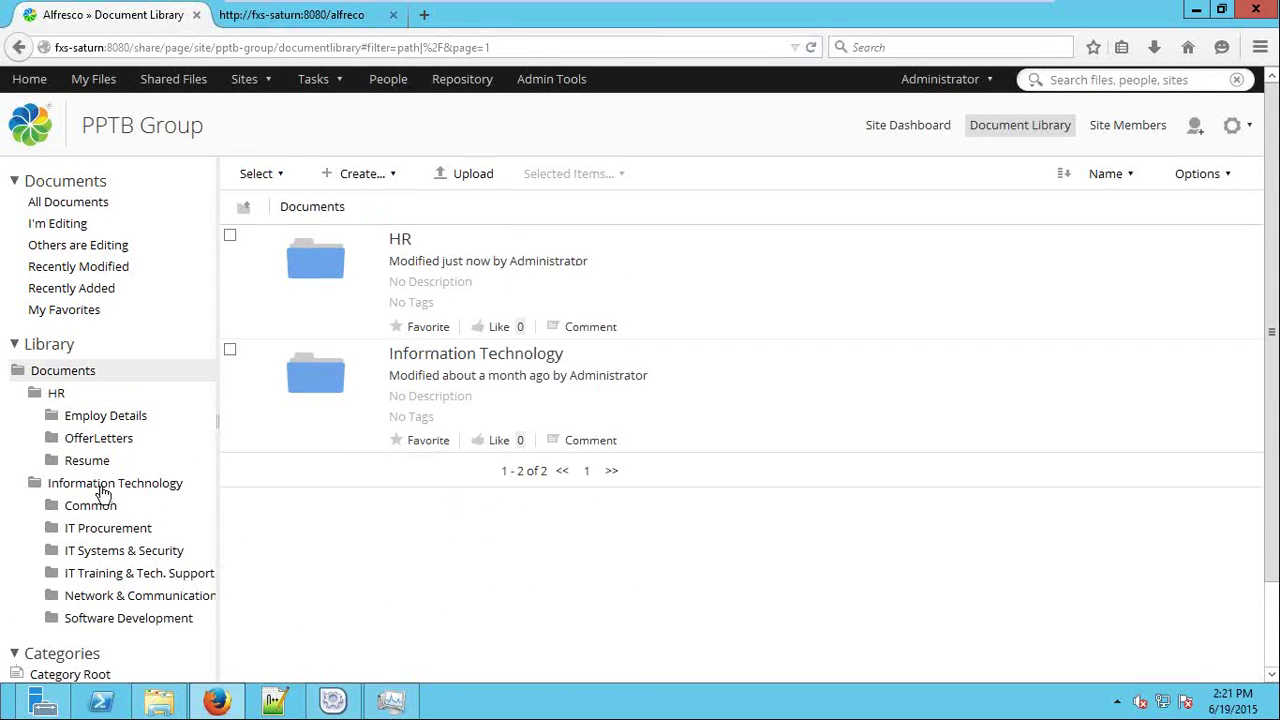
left_click(101, 487)
scroll(740, 446, "down", 3)
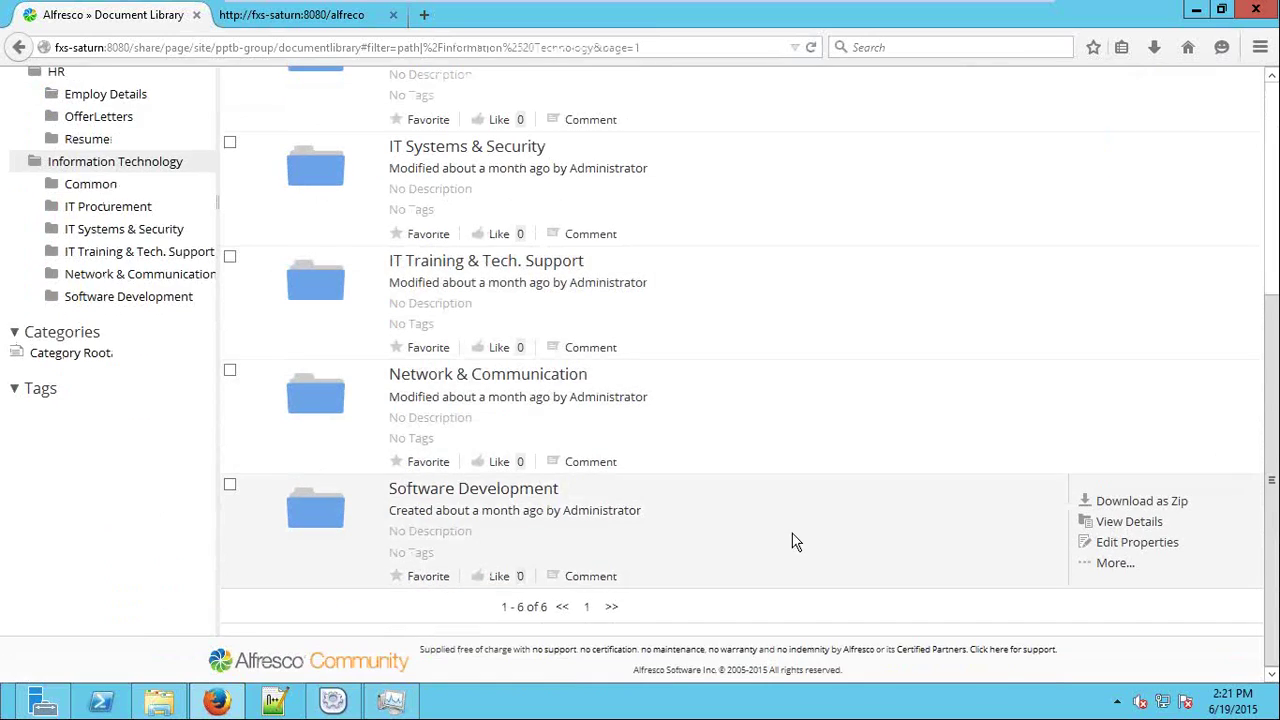
scroll(183, 320, "up", 3)
left_click(72, 312)
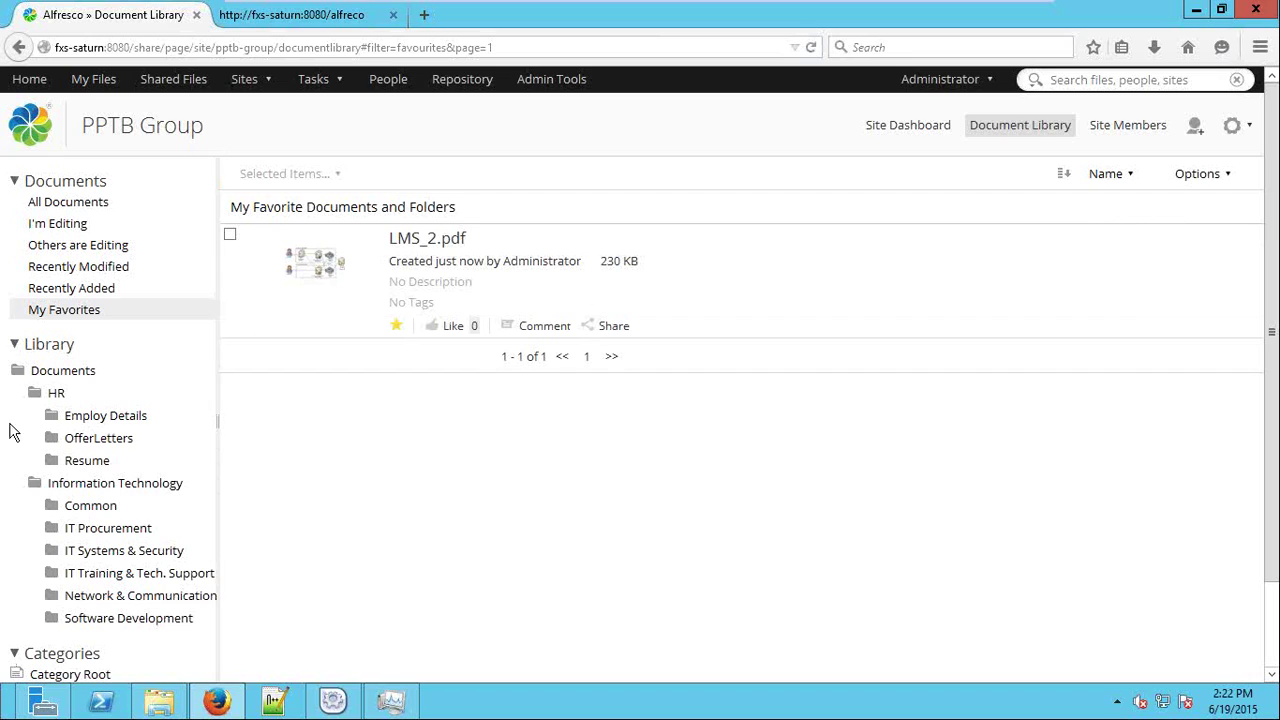
left_click(88, 415)
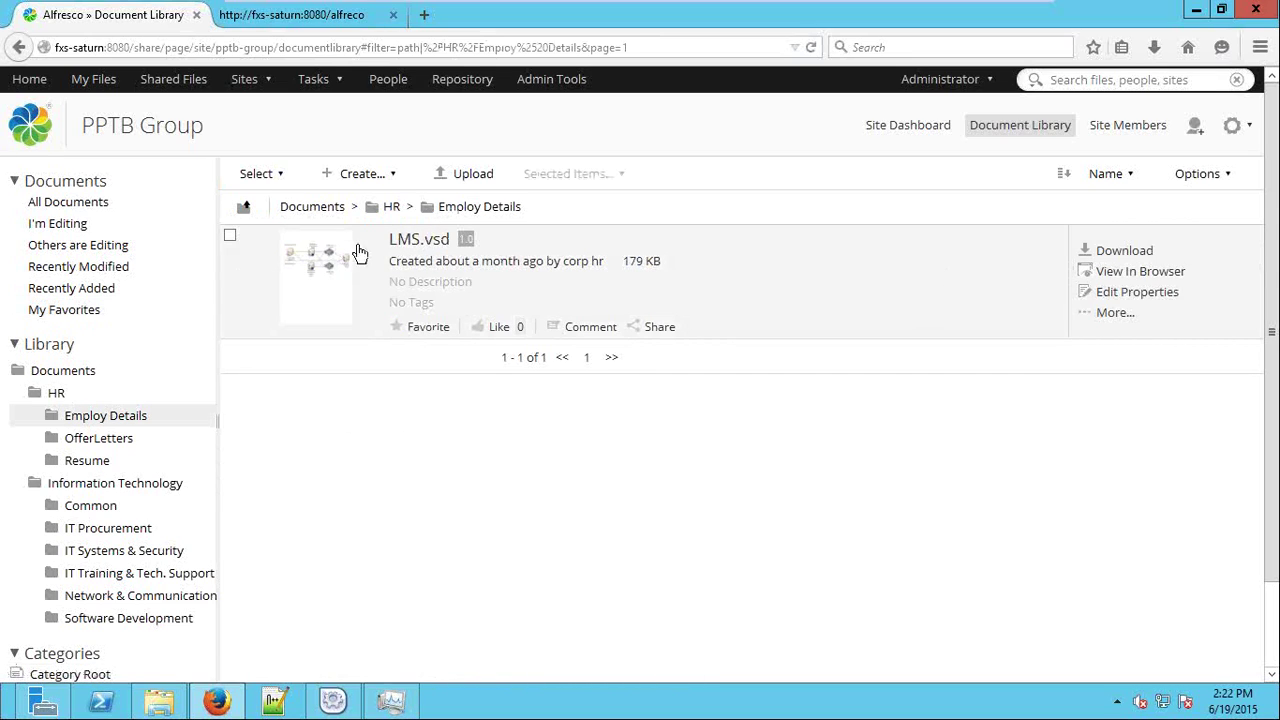
Open LMS.vsd's details, review its properties and version 1.0, then maximise the diagram preview.
left_click(421, 244)
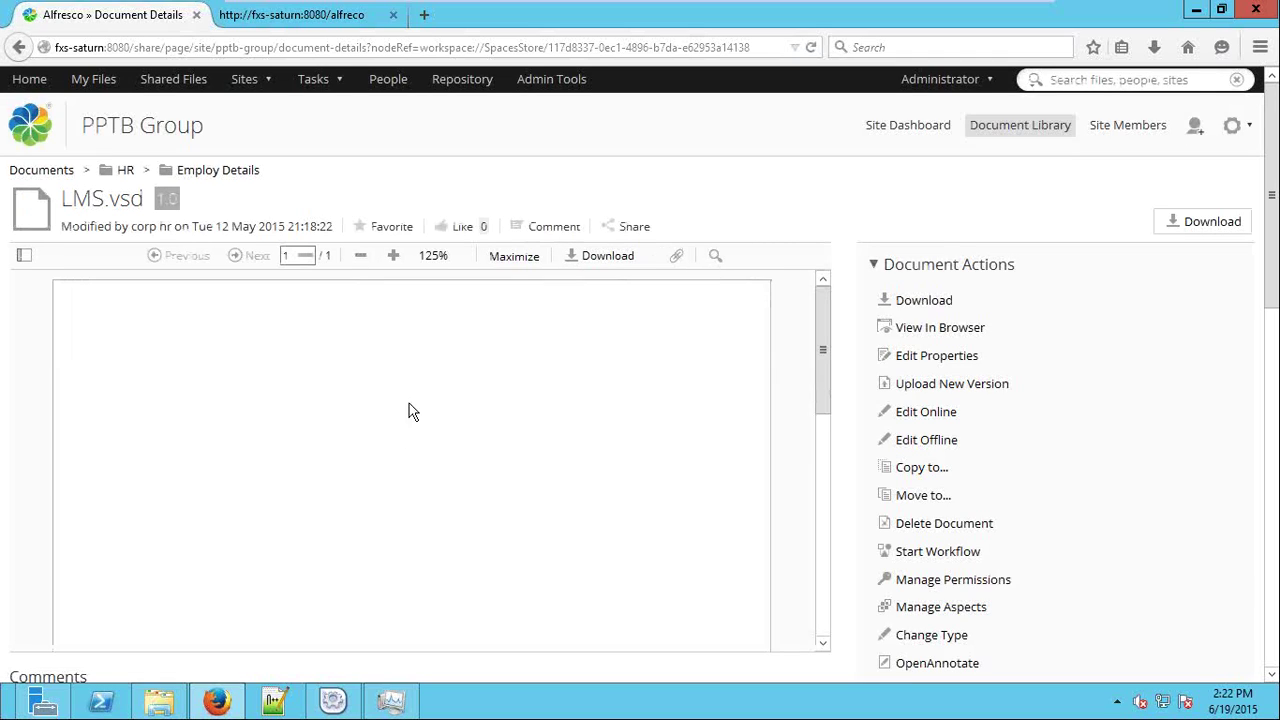
scroll(676, 390, "down", 10)
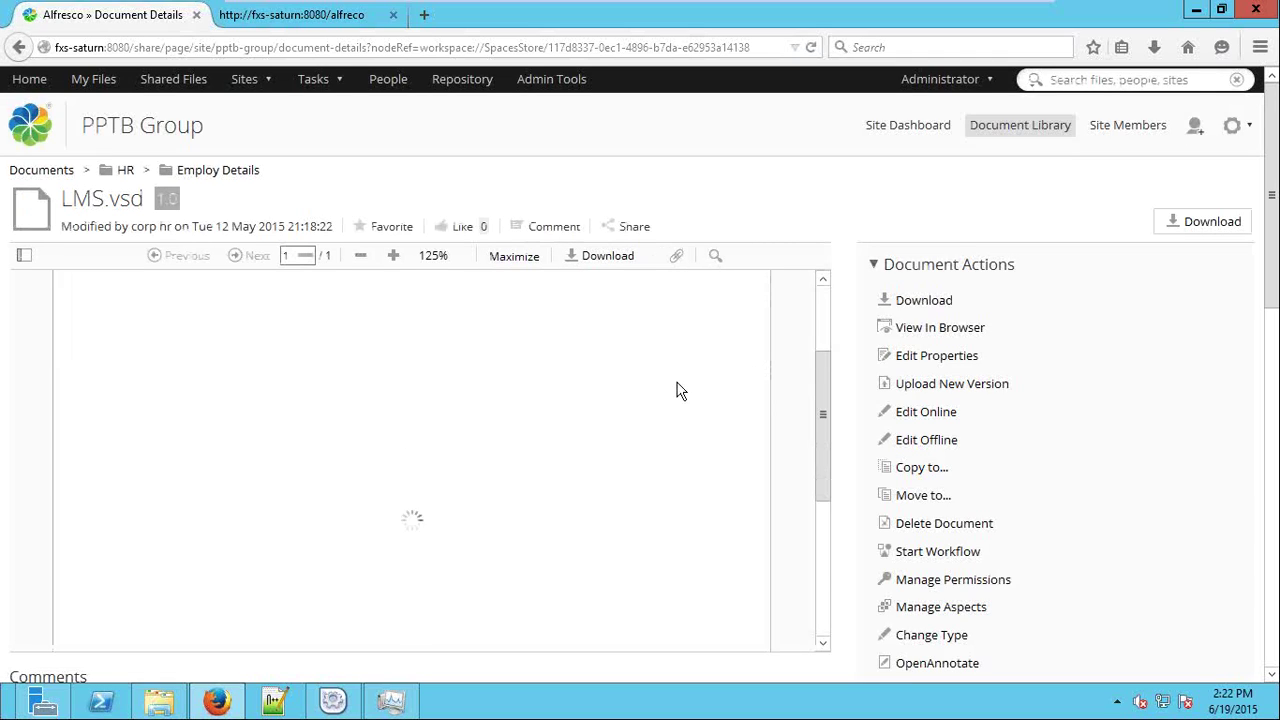
scroll(676, 390, "up", 8)
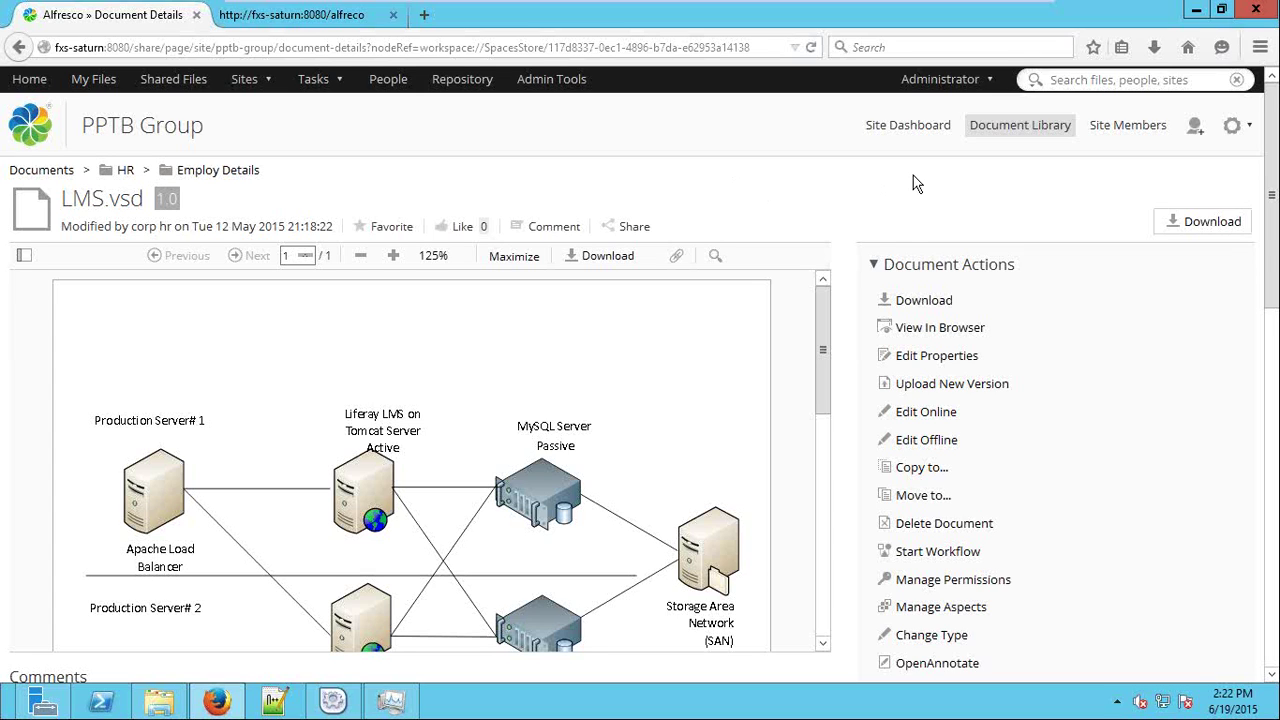
scroll(913, 183, "down", 8)
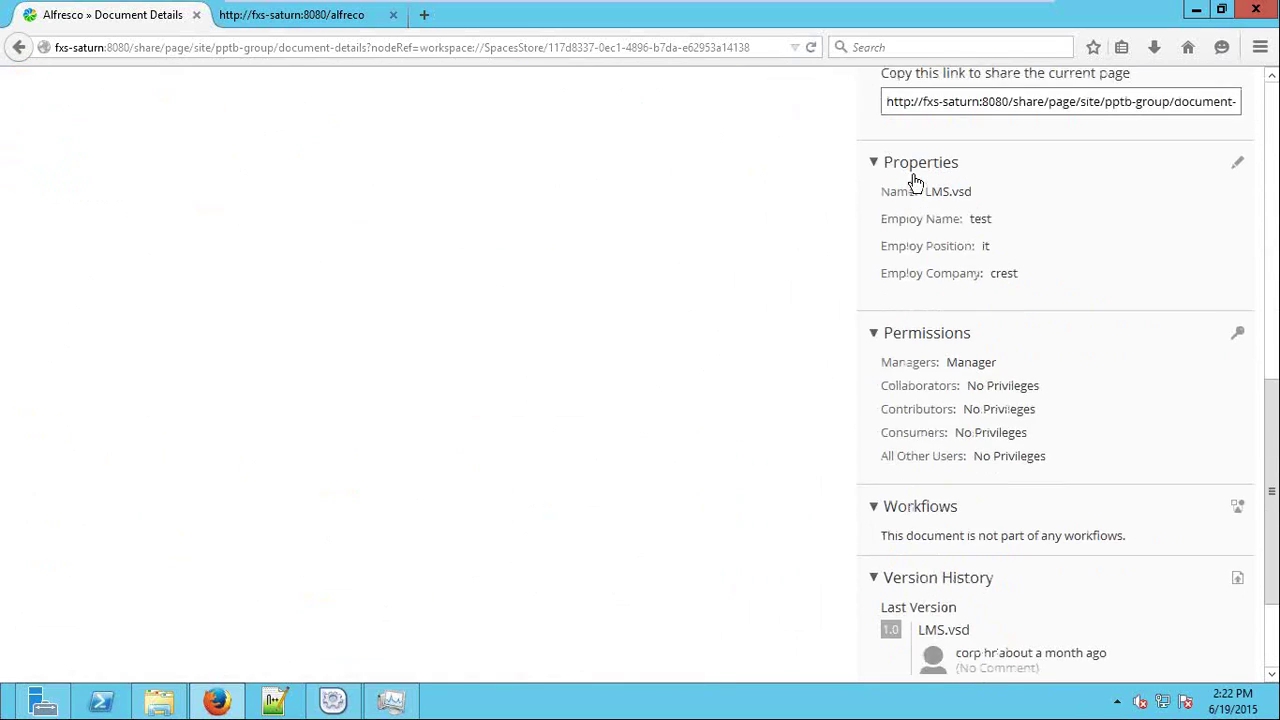
scroll(913, 183, "up", 8)
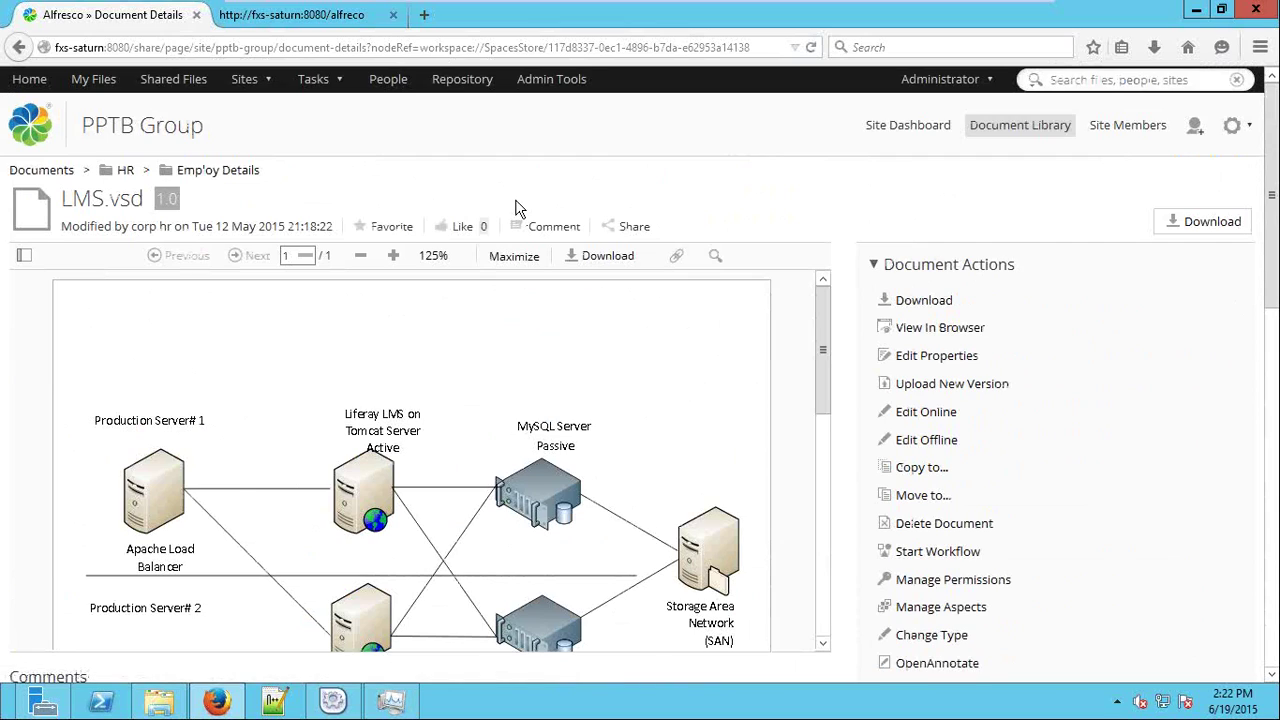
left_click_drag(193, 212, 150, 206)
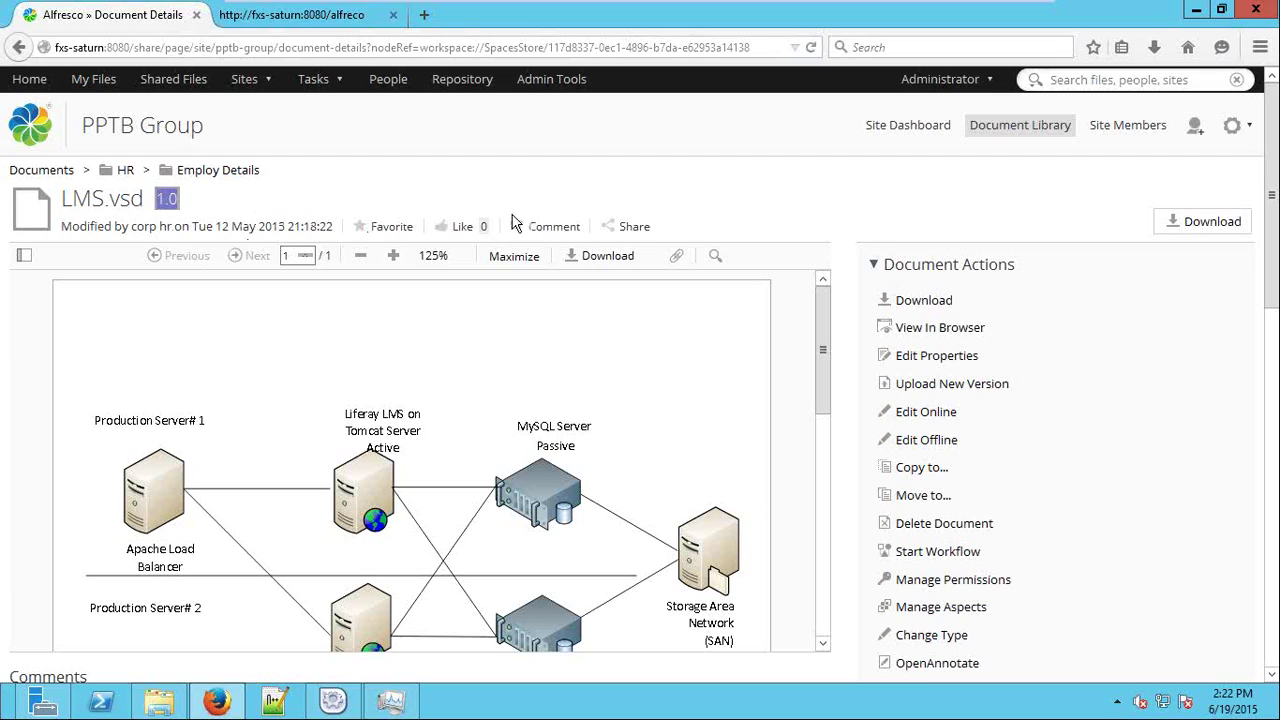
left_click(512, 256)
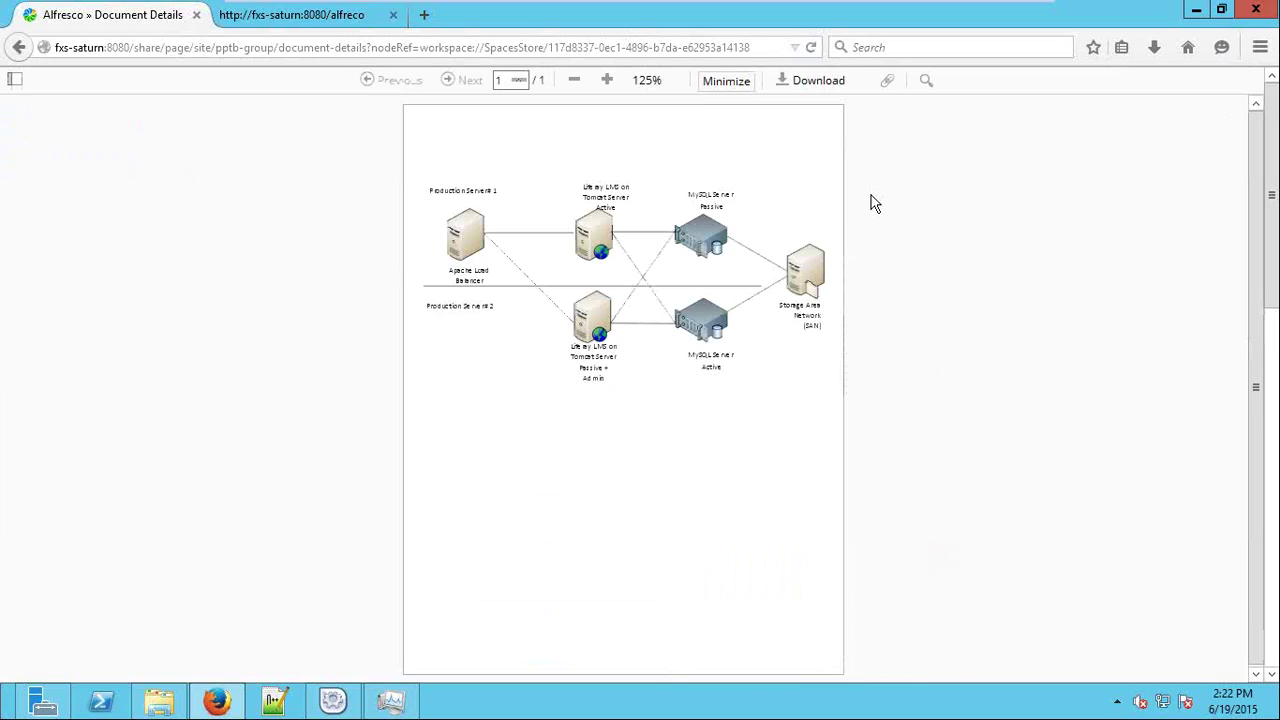
Restore the preview to normal size and search the diagram for 'active', stepping through matches.
key("Escape")
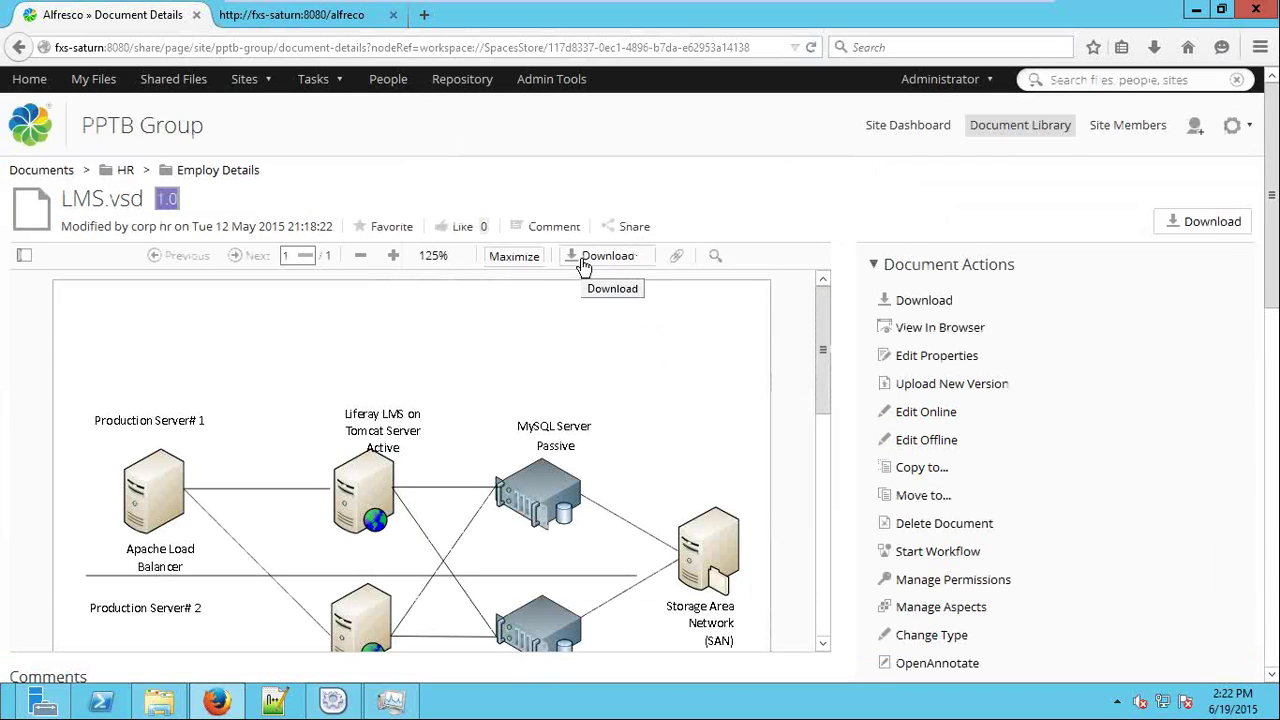
left_click(712, 258)
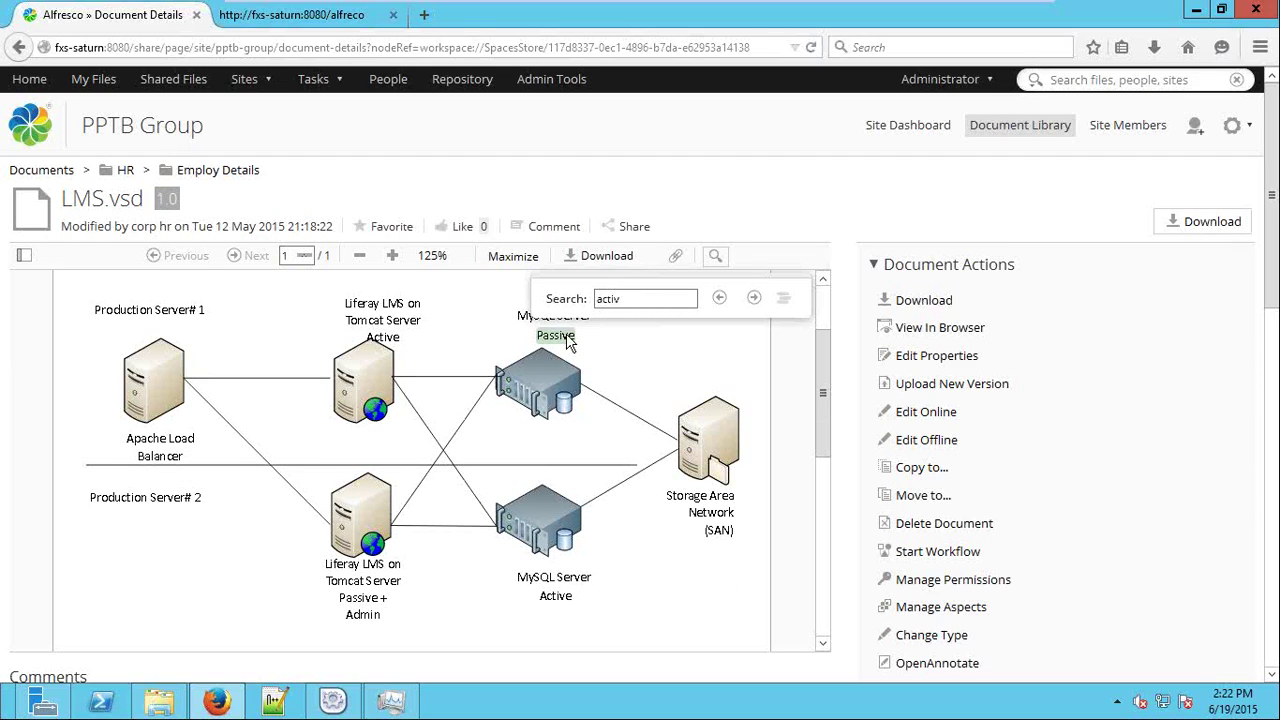
key("Return")
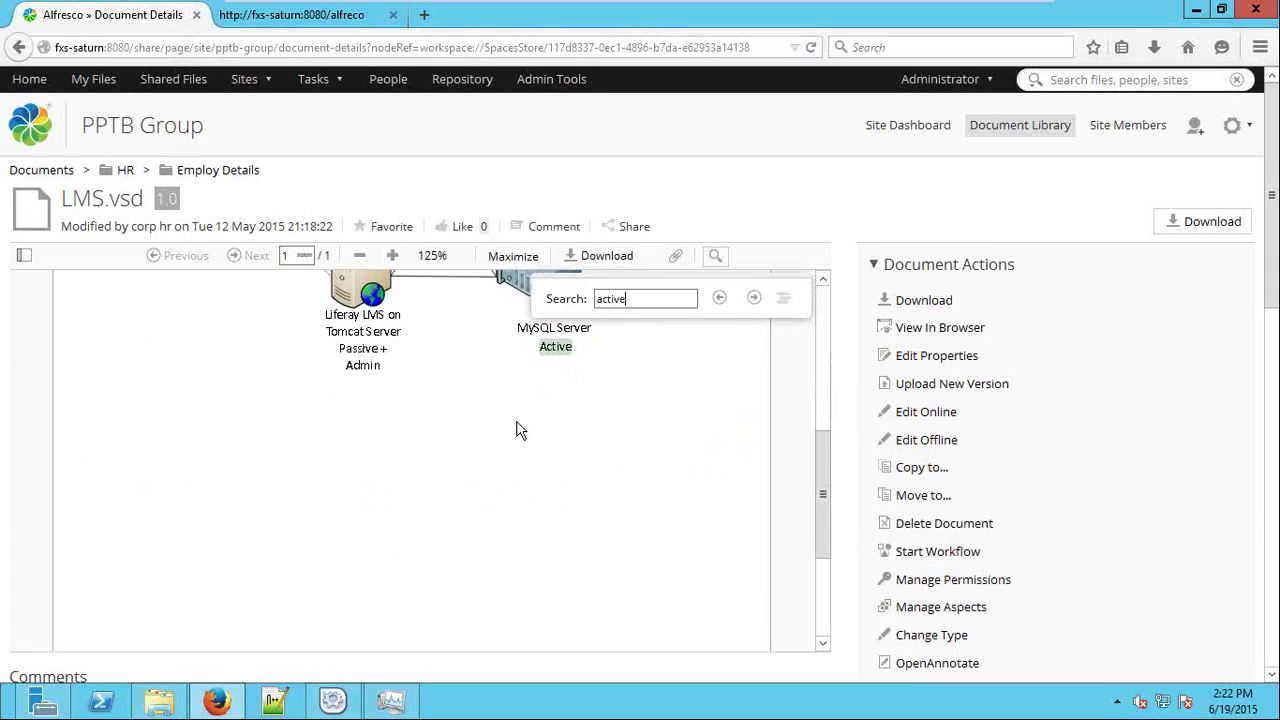
key("Return")
scroll(818, 462, "up", 2)
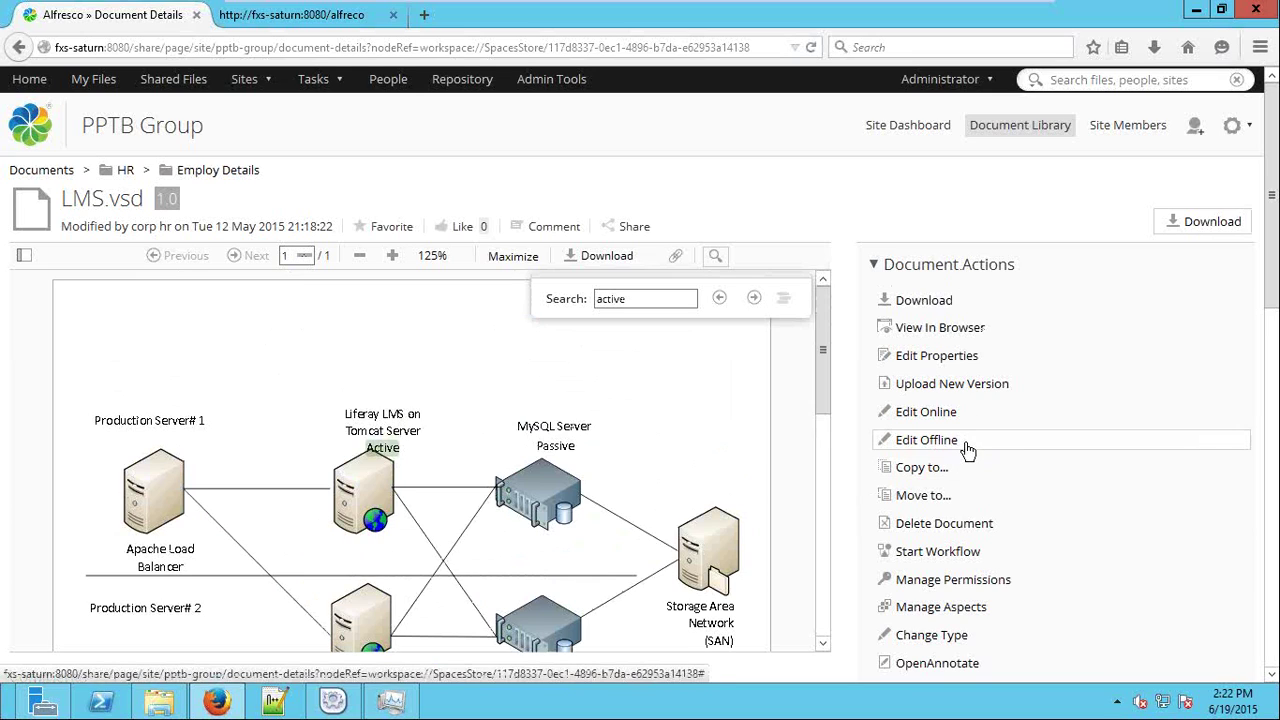
scroll(1046, 437, "down", 2)
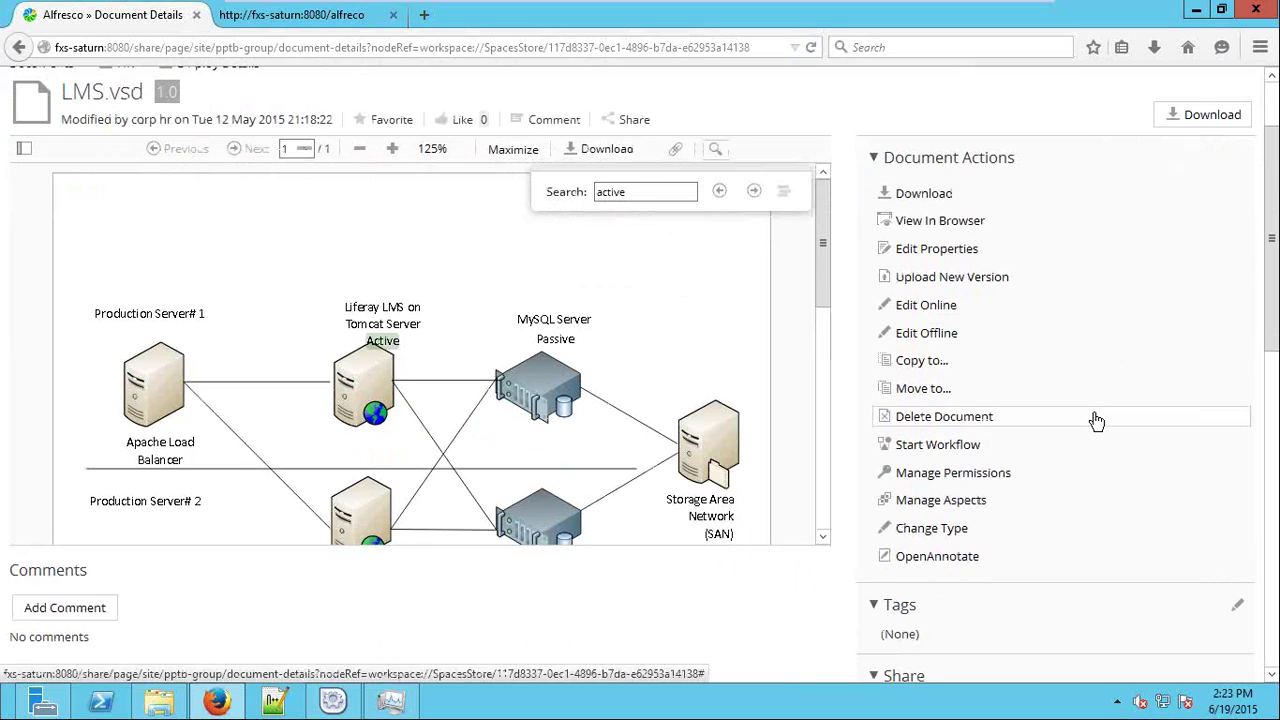
scroll(1097, 421, "down", 4)
scroll(1031, 437, "down", 3)
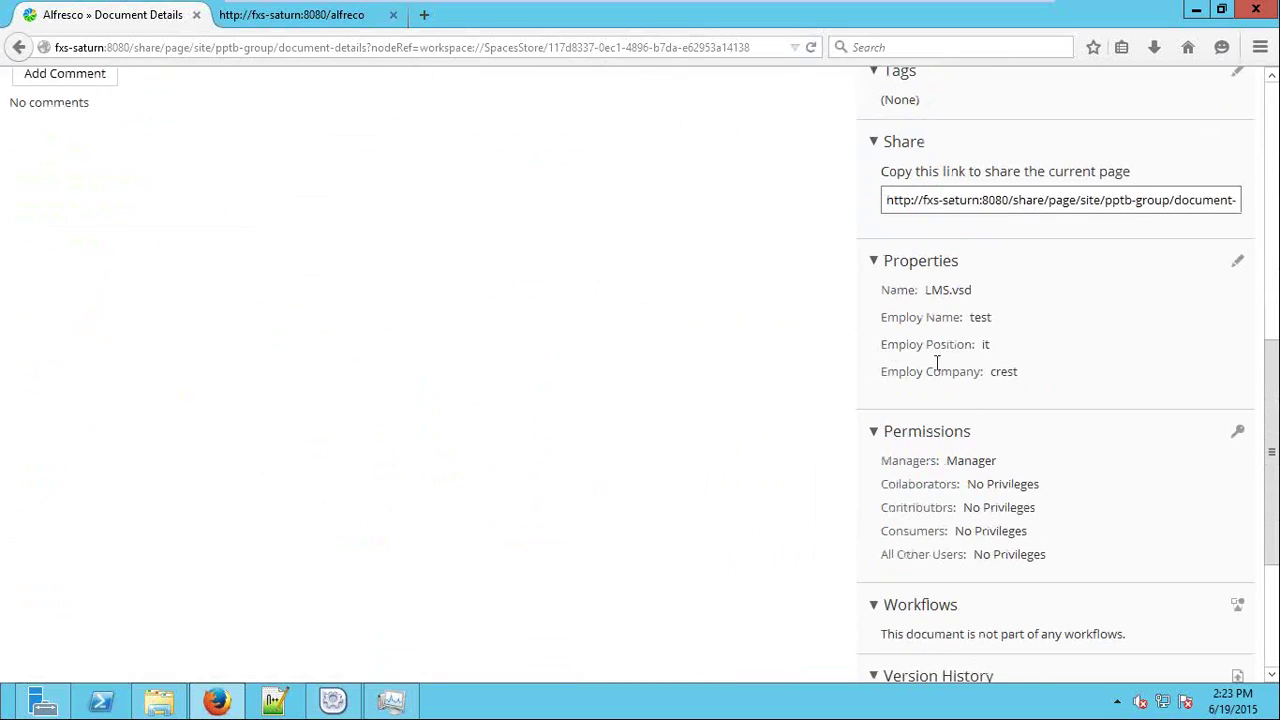
left_click_drag(883, 297, 1037, 377)
left_click(1037, 375)
scroll(970, 375, "down", 2)
left_click_drag(1030, 322, 929, 266)
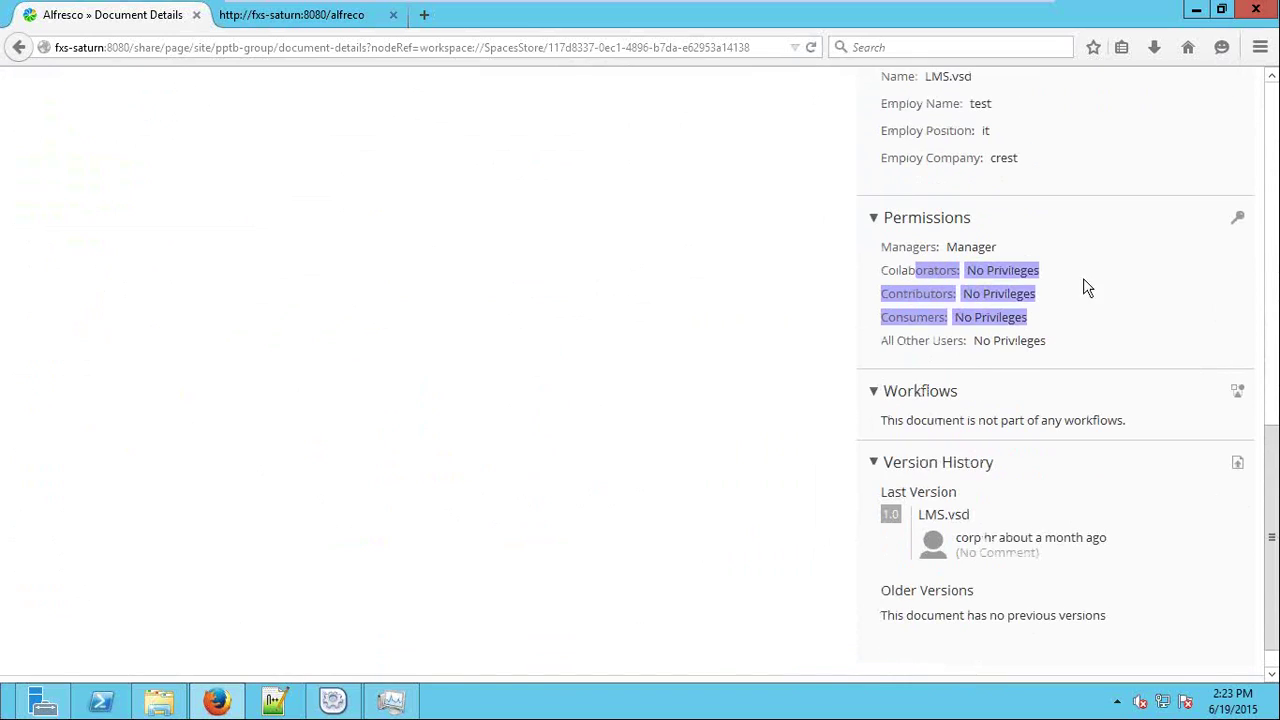
scroll(985, 330, "down", 1)
double_click(1012, 381)
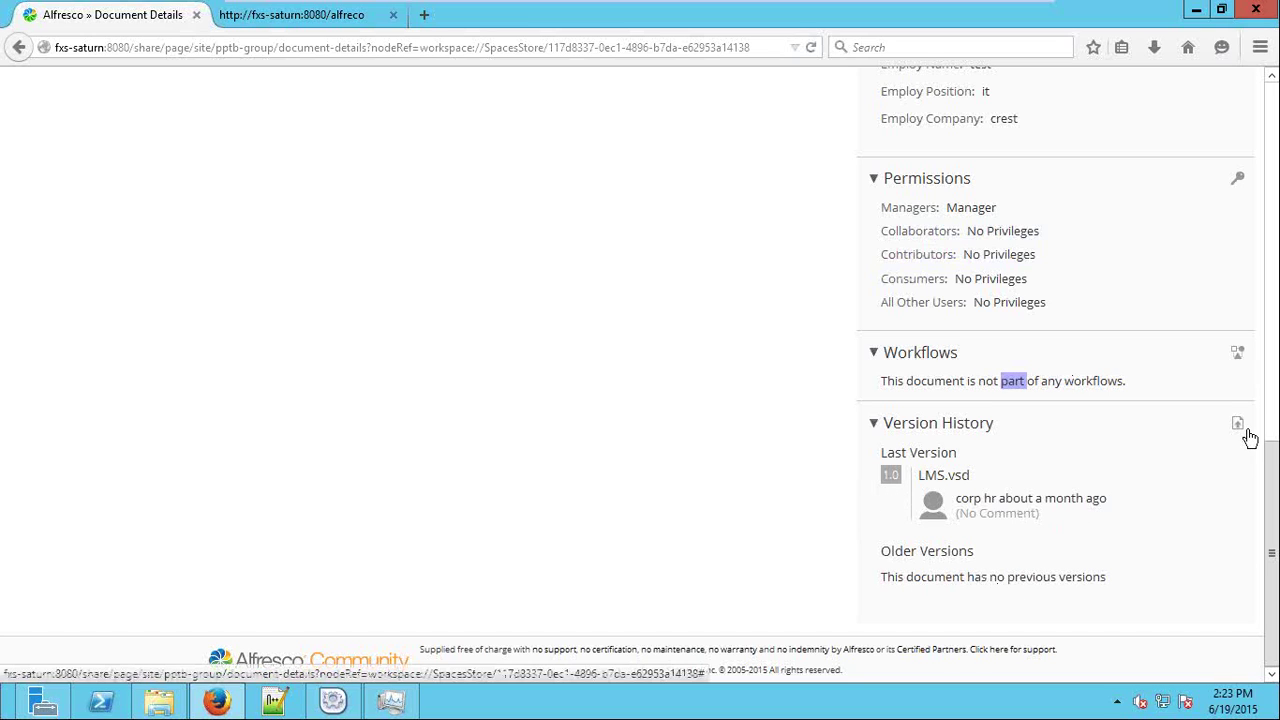
scroll(1133, 470, "up", 10)
scroll(1133, 470, "up", 1)
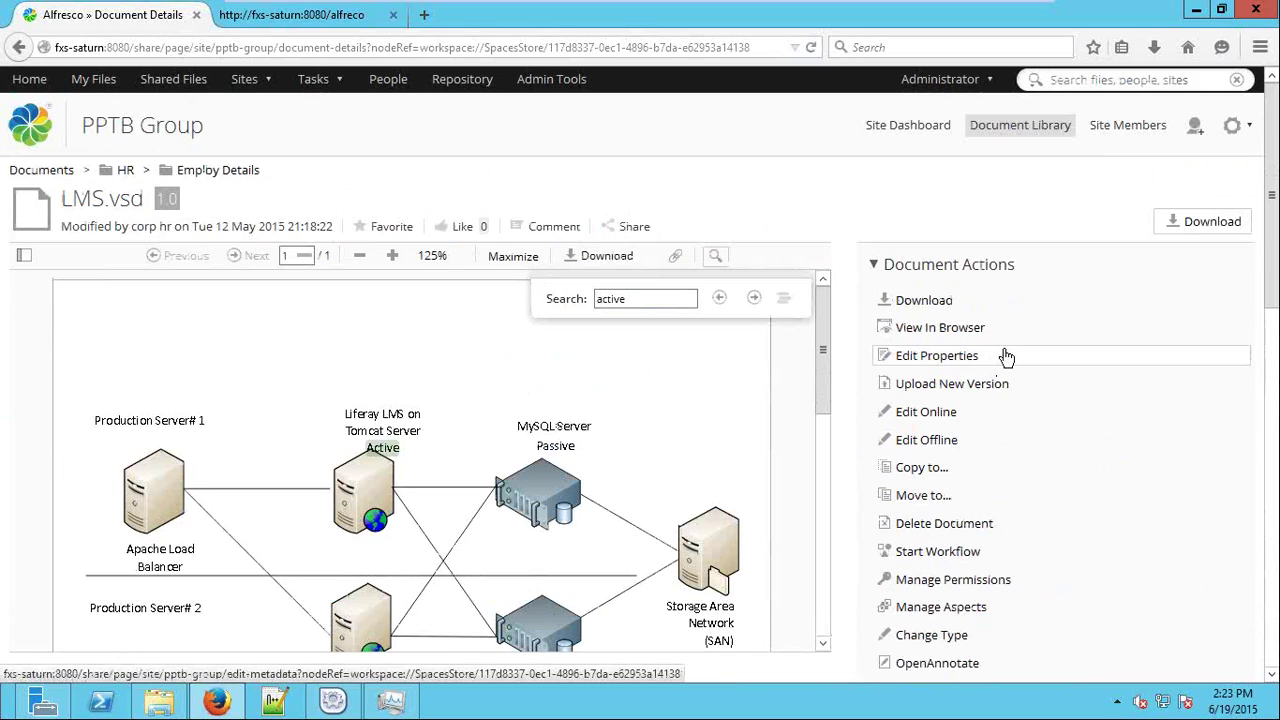
Check out LMS.vsd with Edit Offline and save the working copy file locally.
left_click(924, 355)
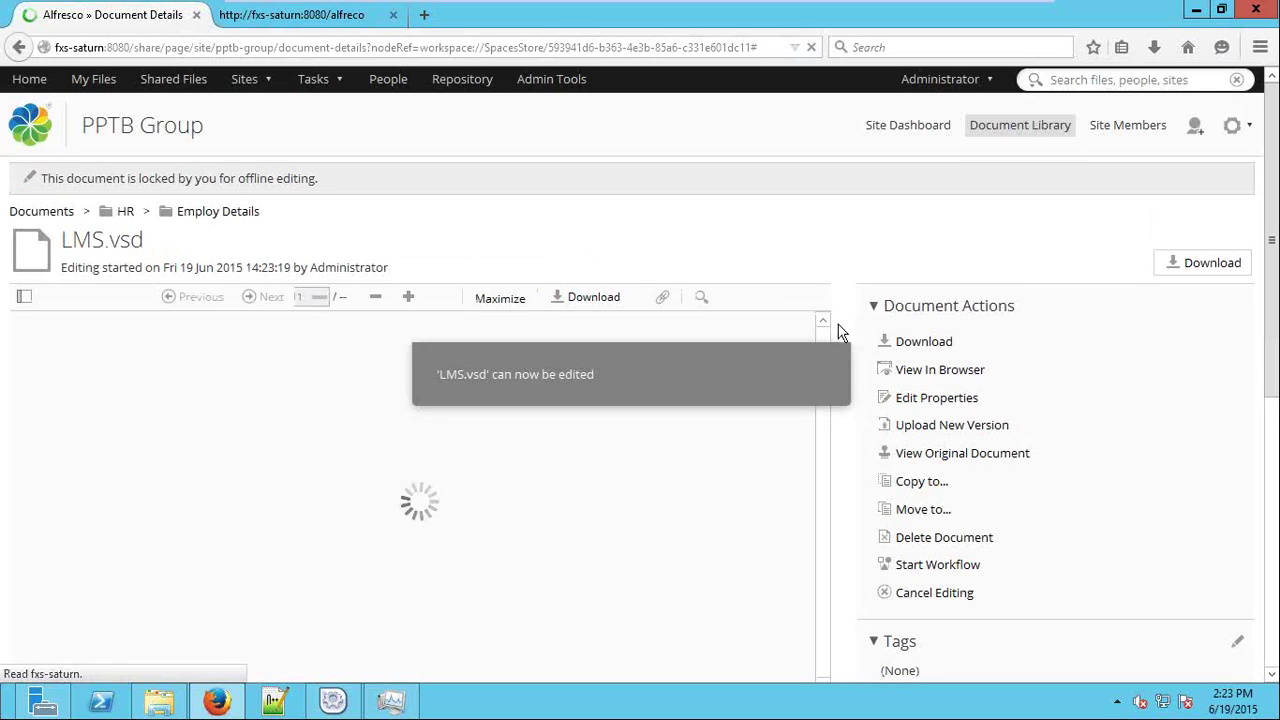
left_click_drag(233, 184, 4, 190)
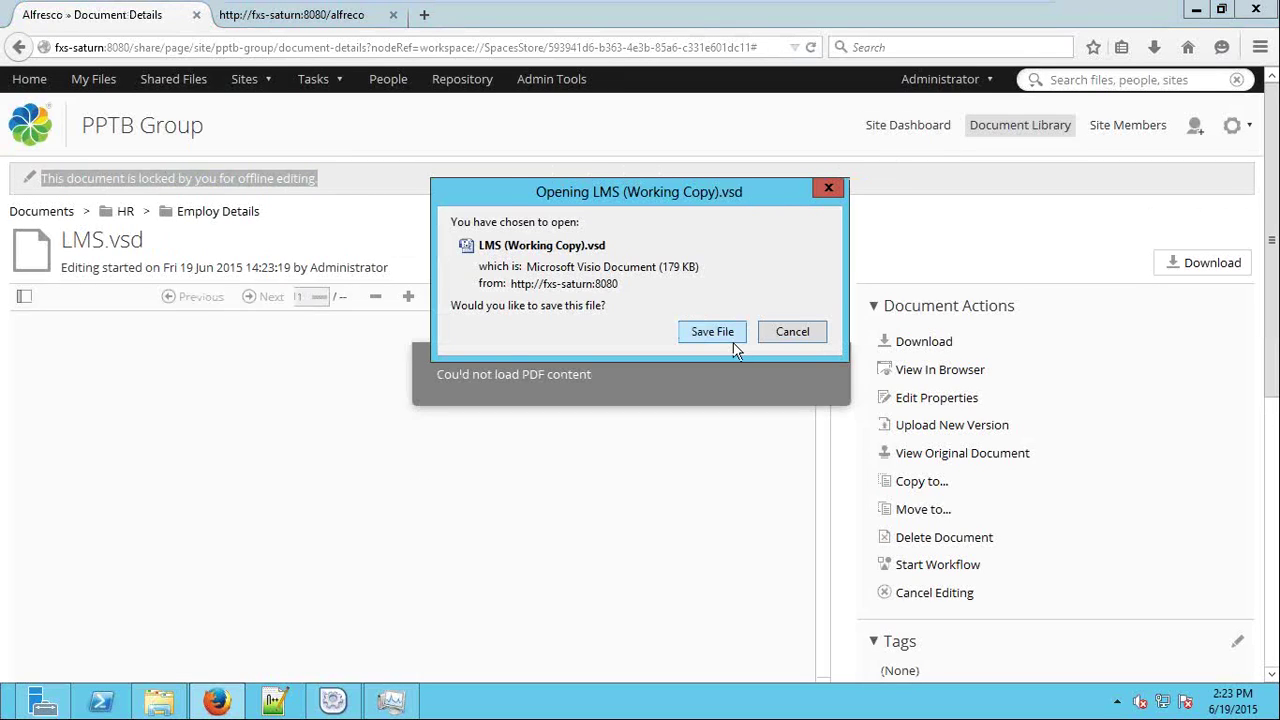
left_click(728, 332)
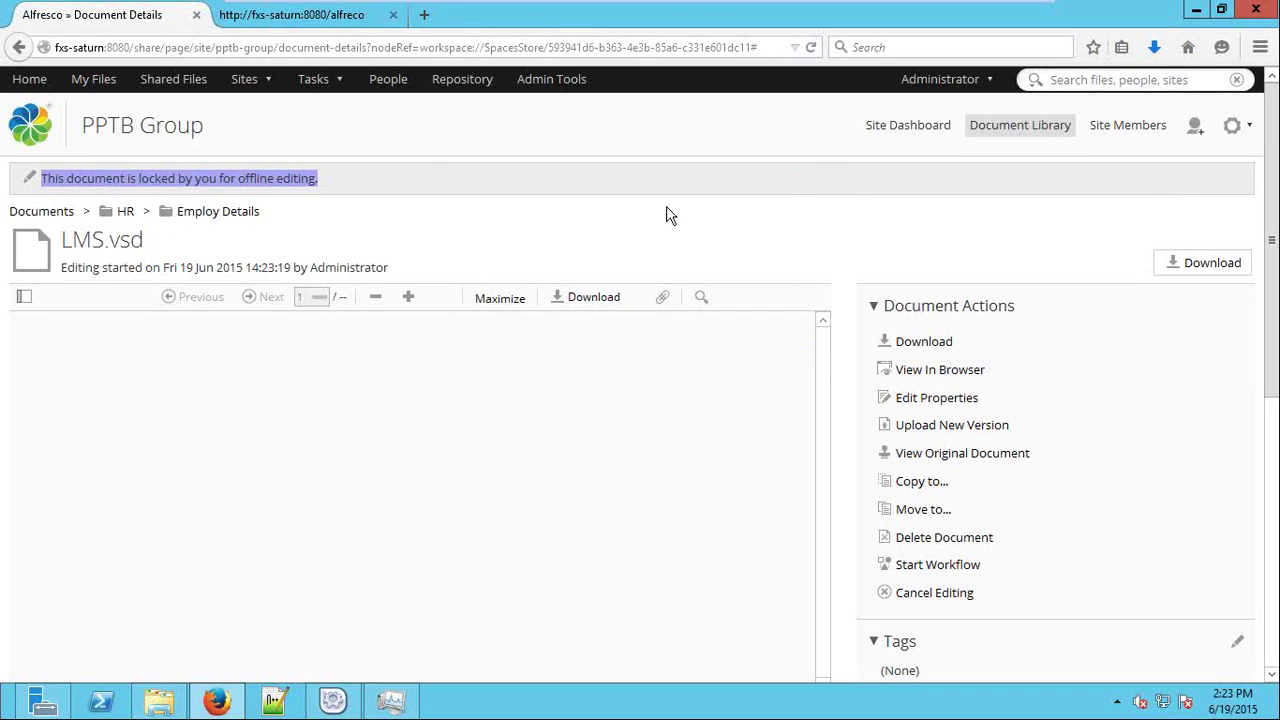
Return to Employ Details, note the lock warning, and reopen LMS.vsd's details page.
left_click(218, 211)
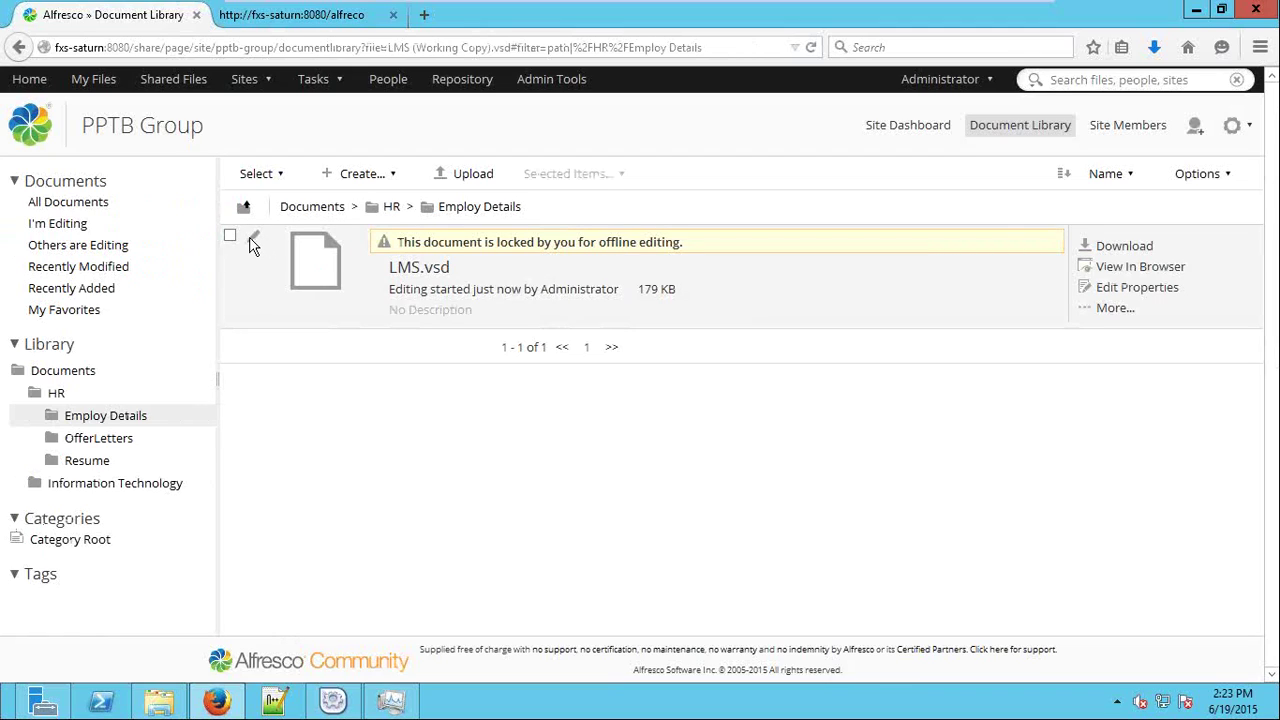
left_click_drag(686, 244, 384, 250)
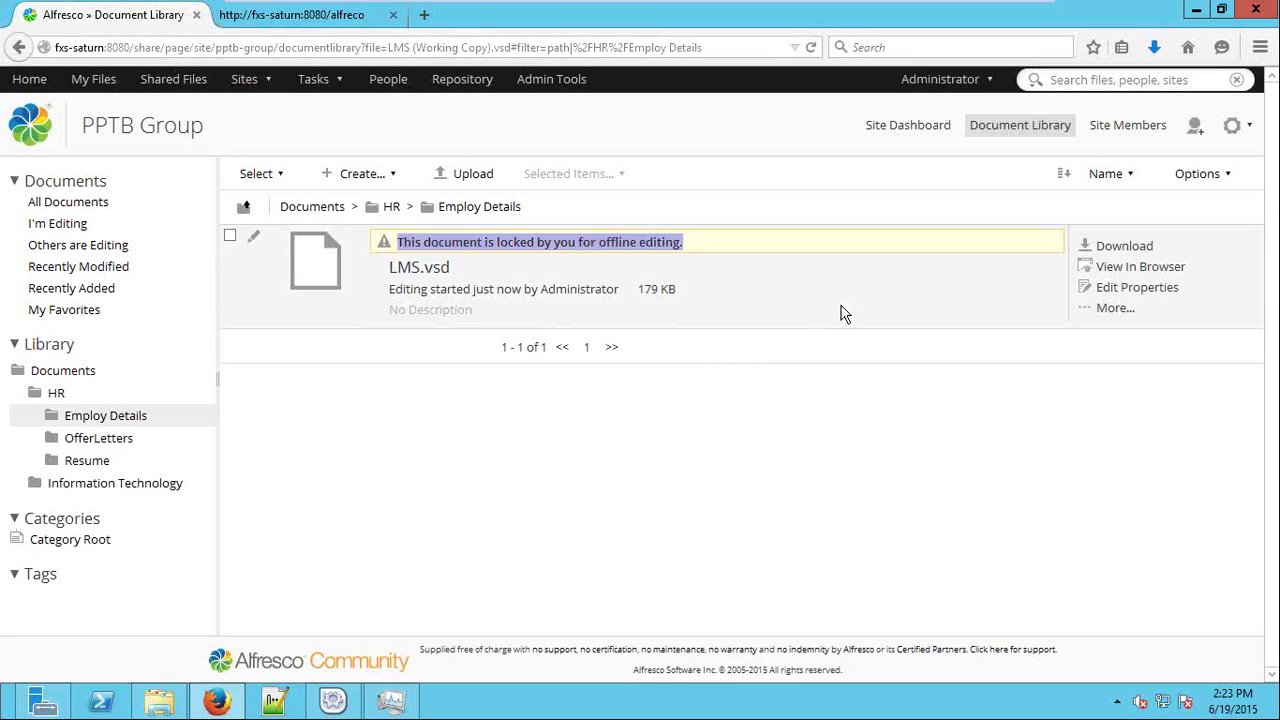
left_click(435, 273)
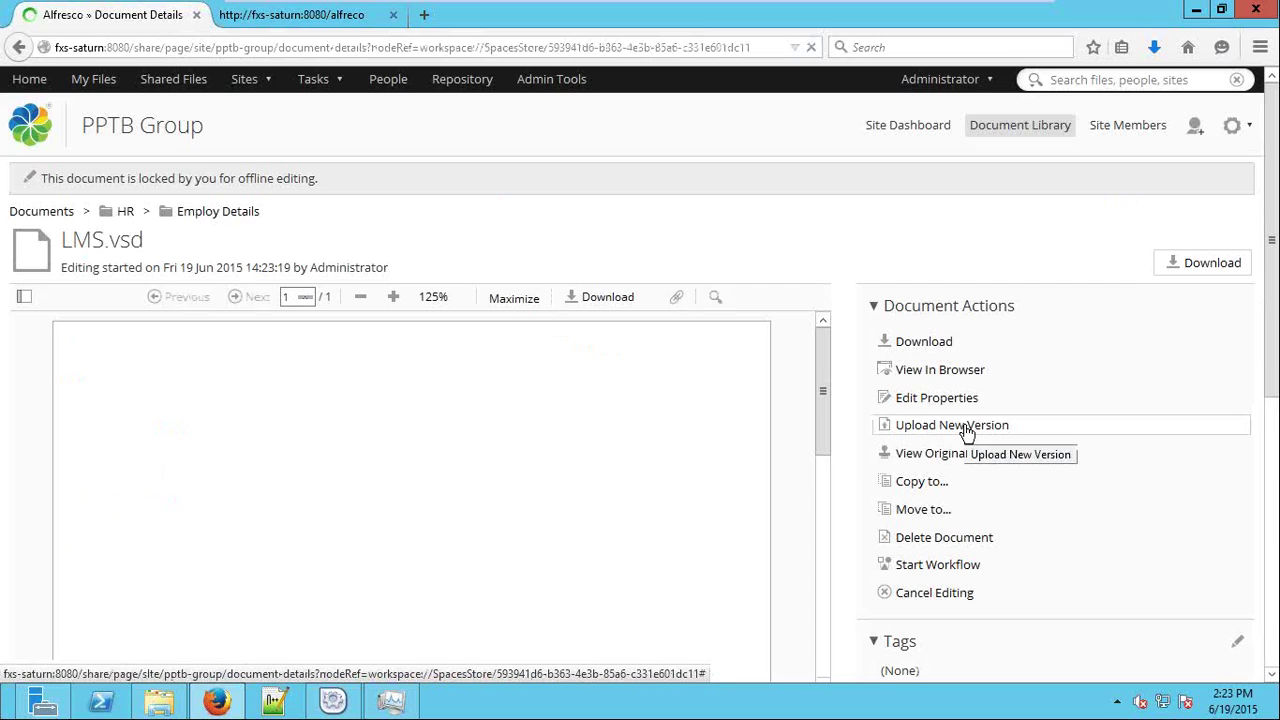
Upload a replacement file as minor version 1.1 of LMS.vsd with the comment 'test'.
left_click(1034, 434)
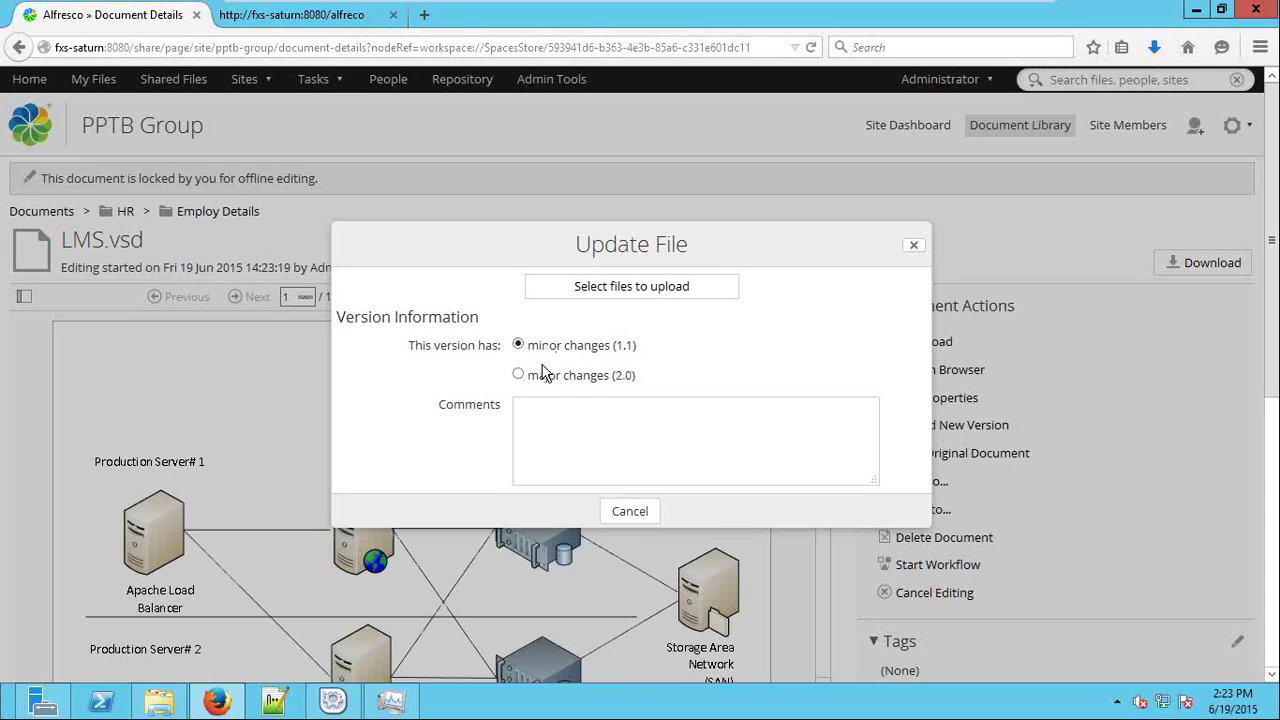
left_click(575, 376)
left_click(592, 350)
left_click(627, 290)
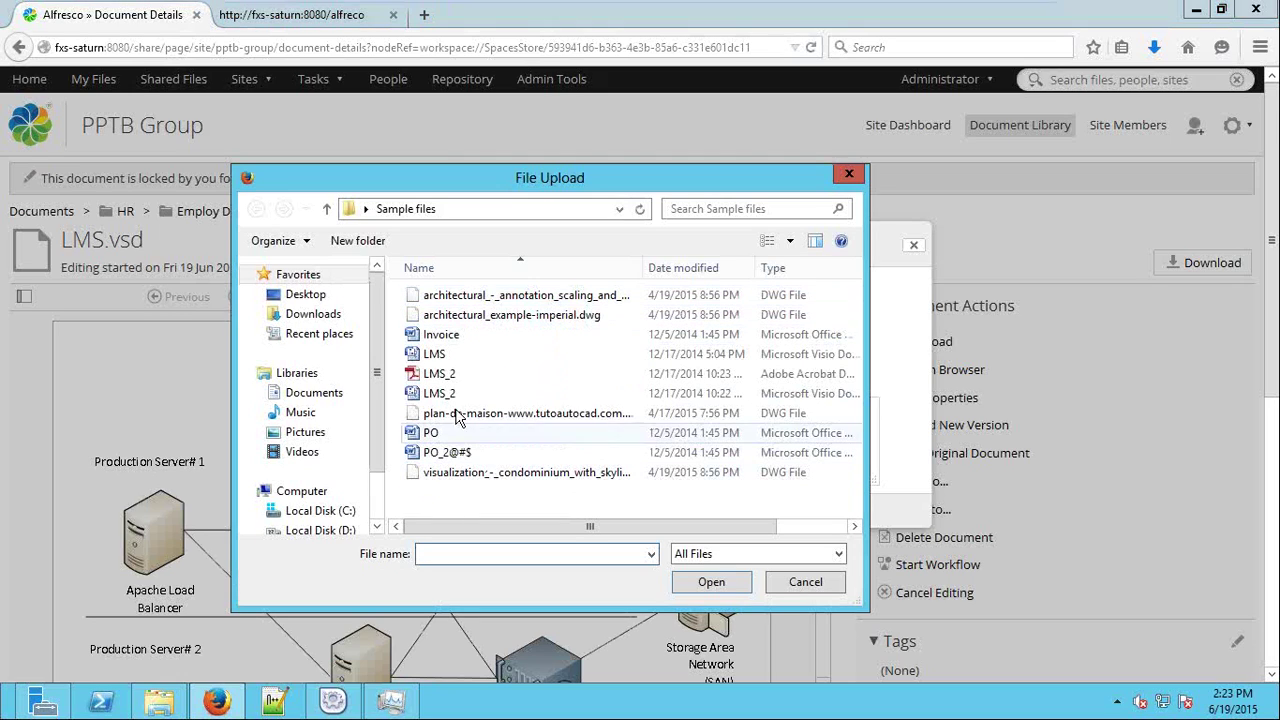
double_click(472, 354)
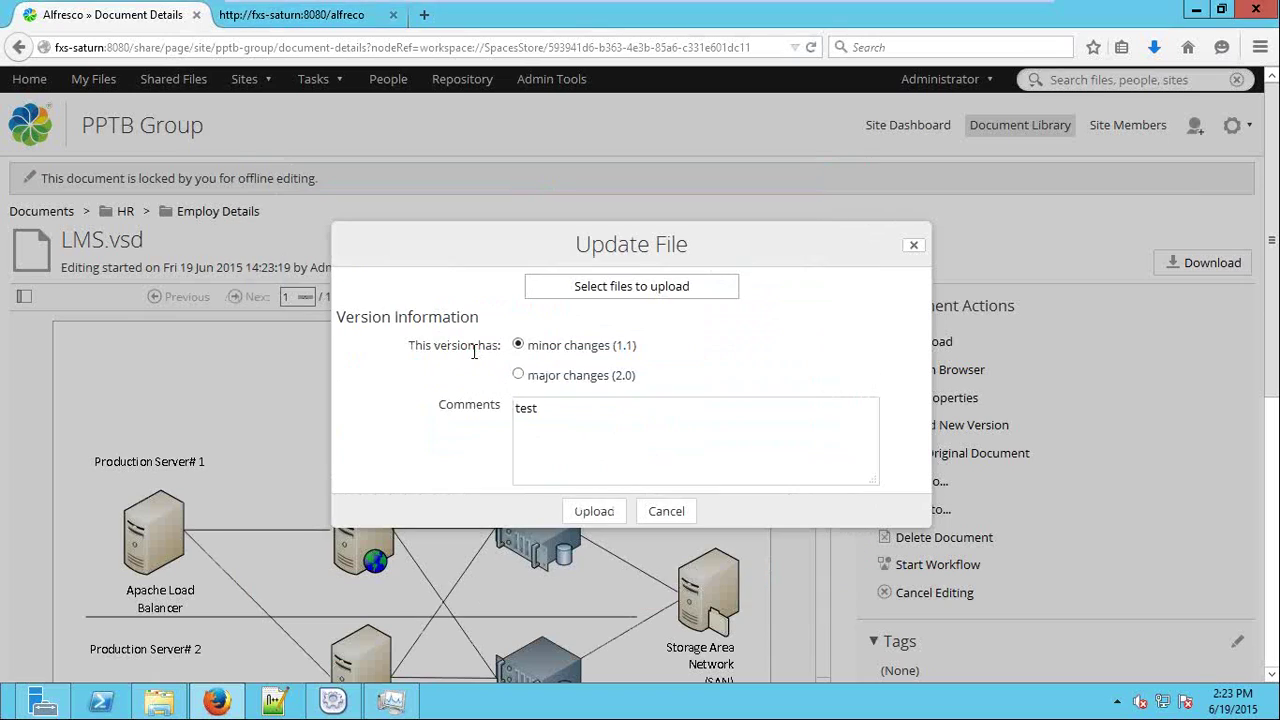
left_click(594, 511)
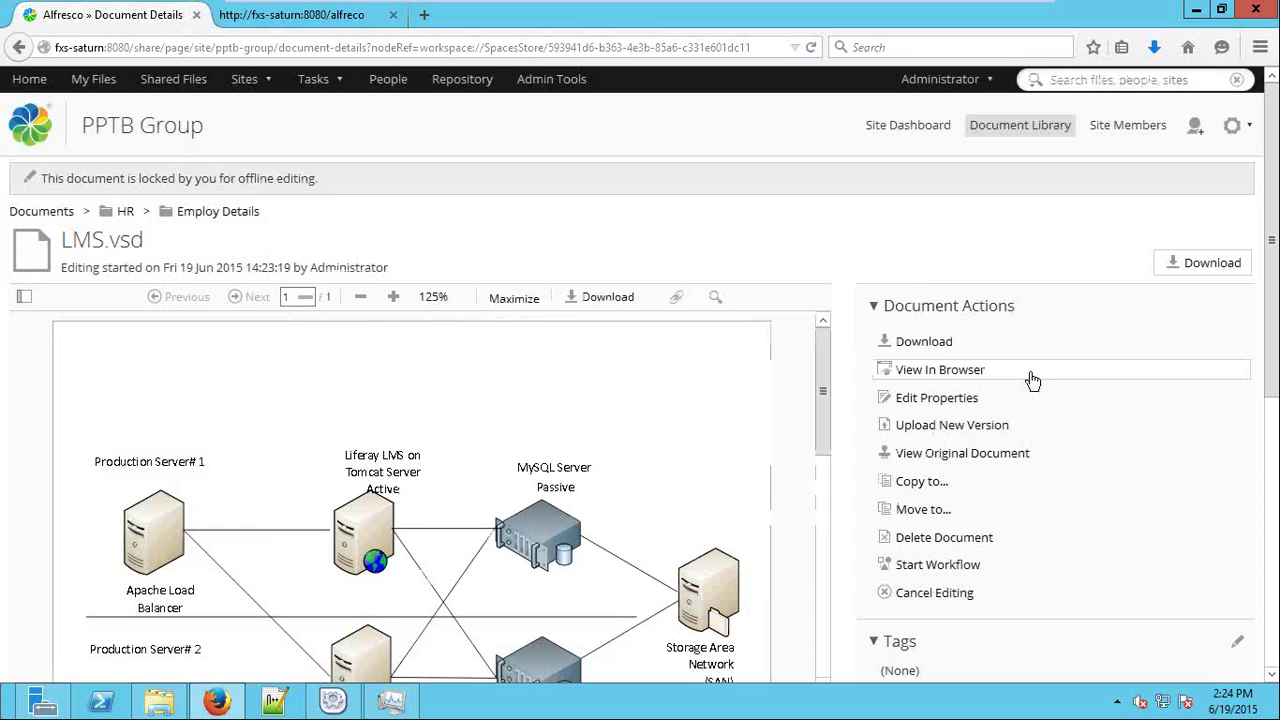
scroll(992, 372, "down", 3)
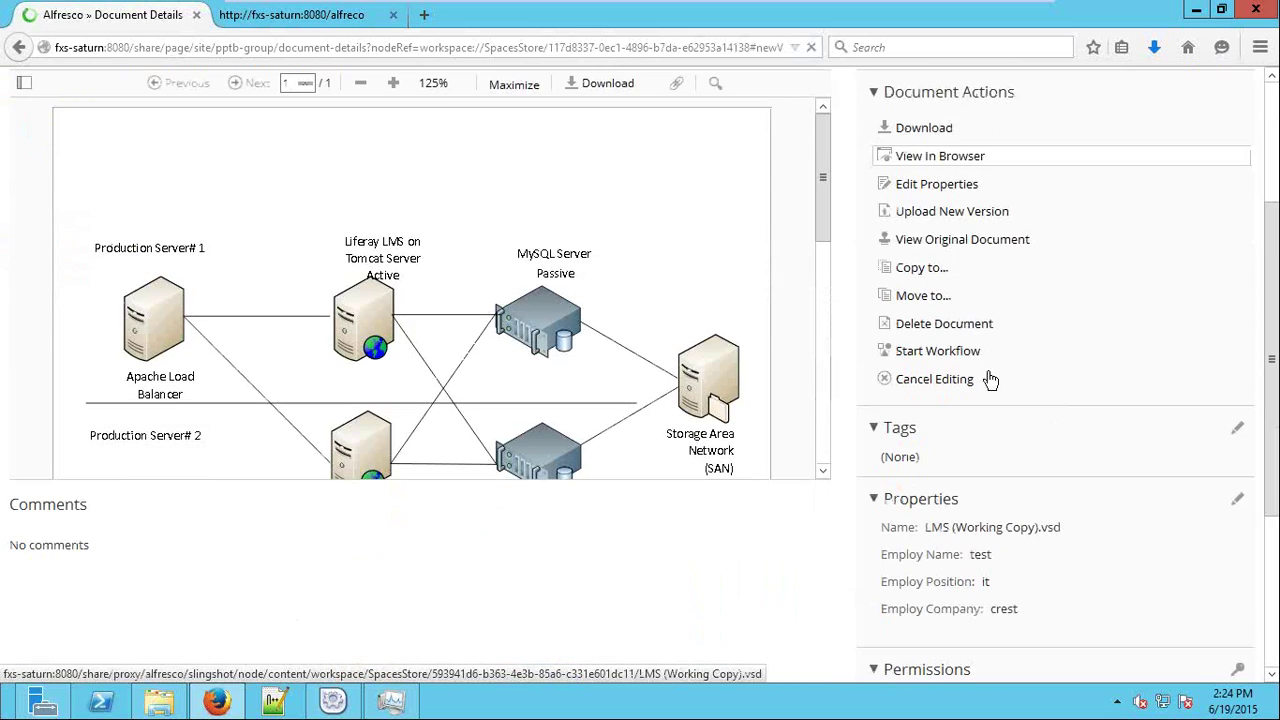
left_click(990, 376)
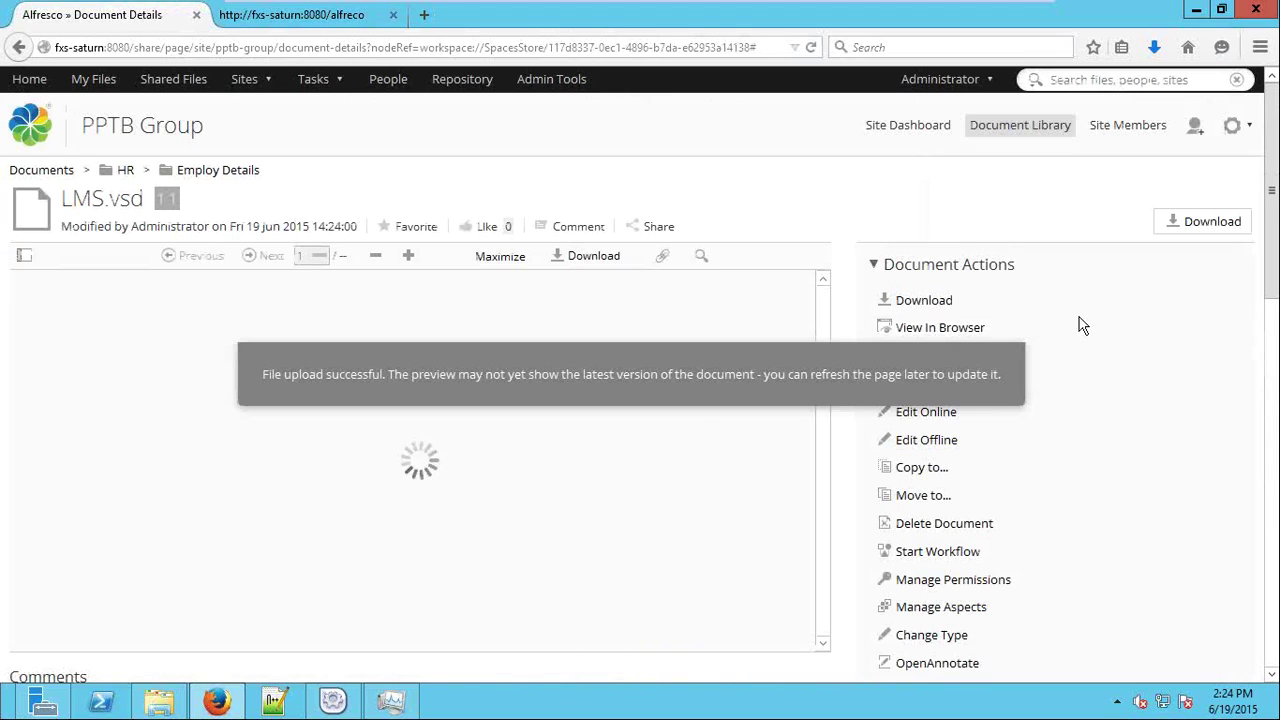
scroll(1103, 337, "down", 4)
scroll(1100, 338, "down", 5)
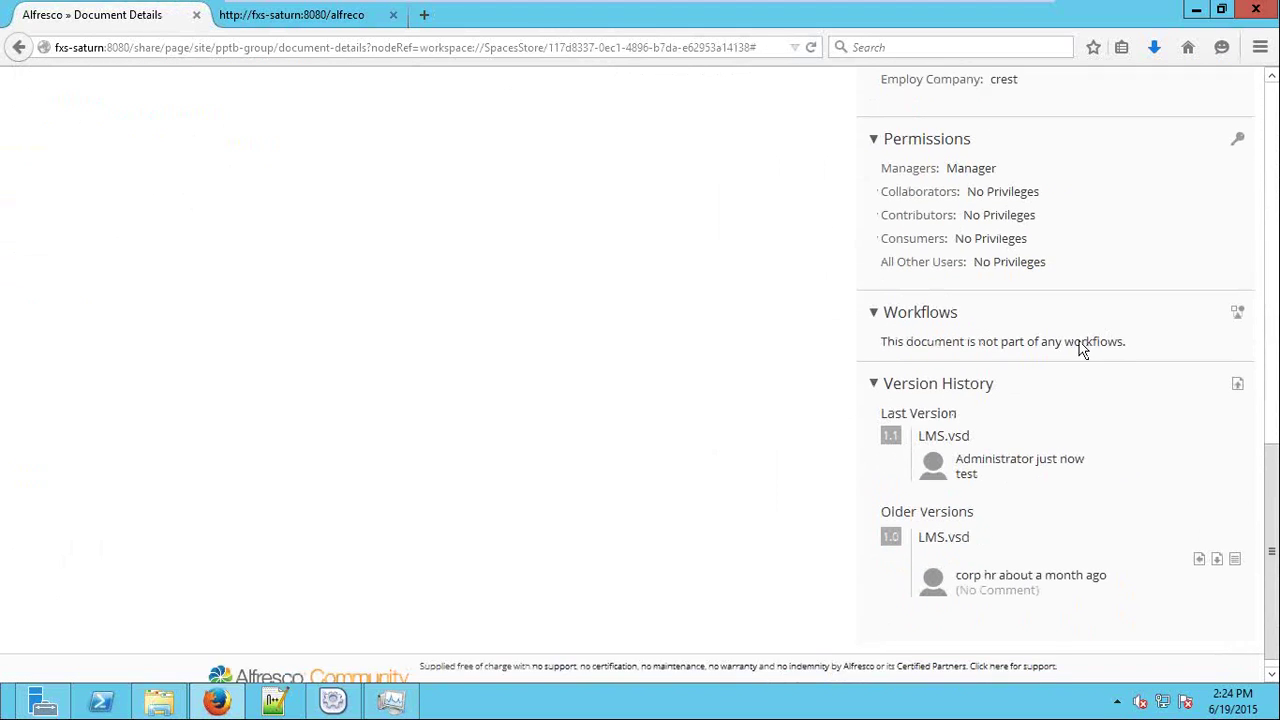
left_click_drag(1010, 527, 1034, 569)
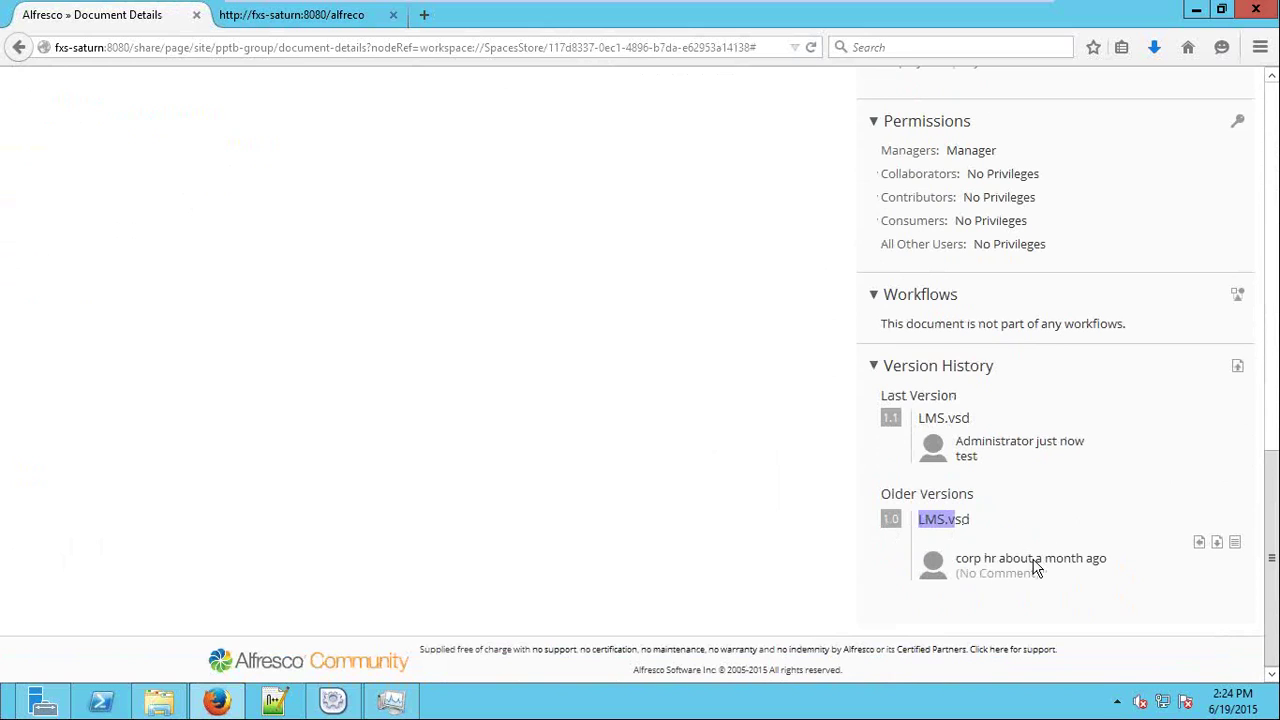
left_click(925, 422)
double_click(166, 199)
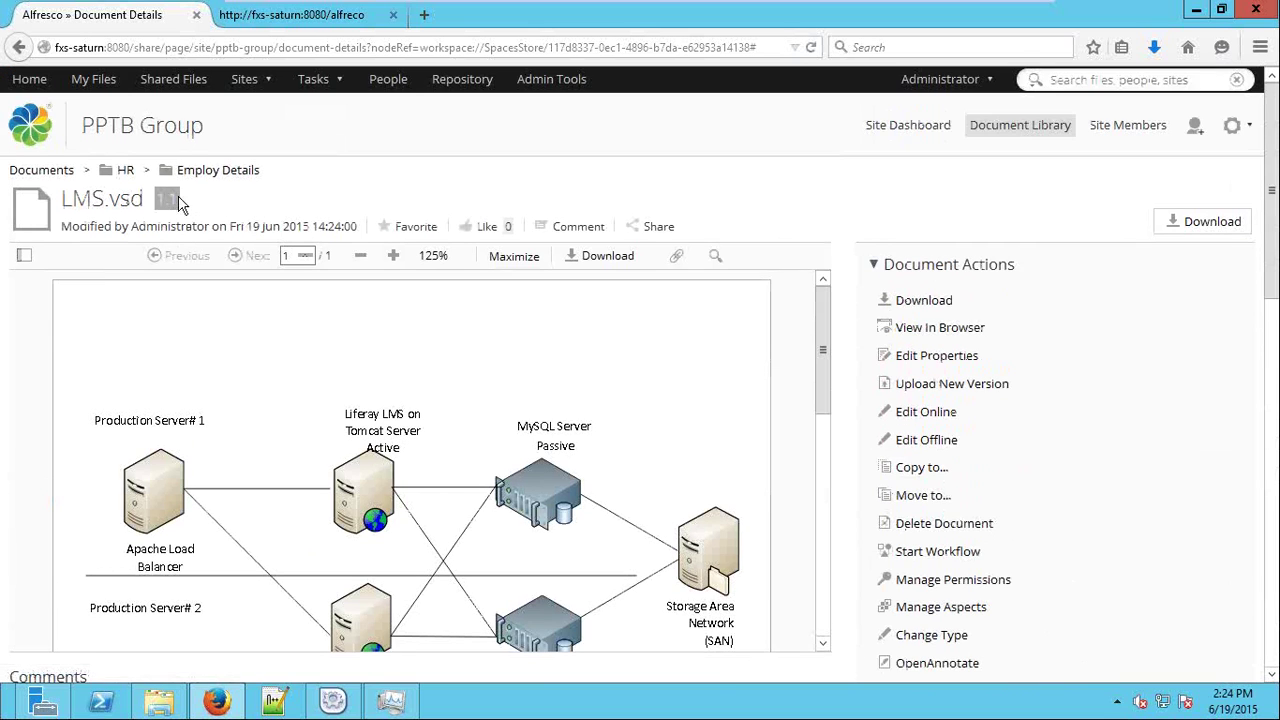
scroll(480, 330, "down", 2)
scroll(513, 490, "down", 3)
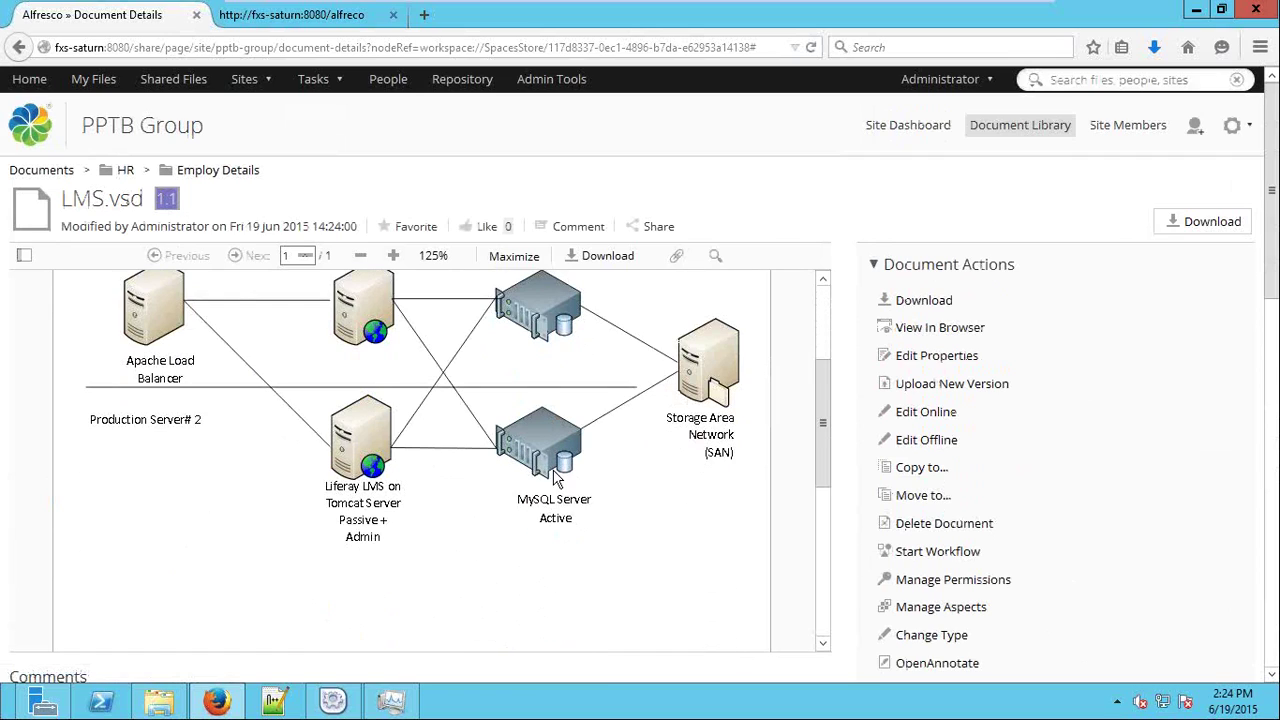
scroll(890, 400, "down", 10)
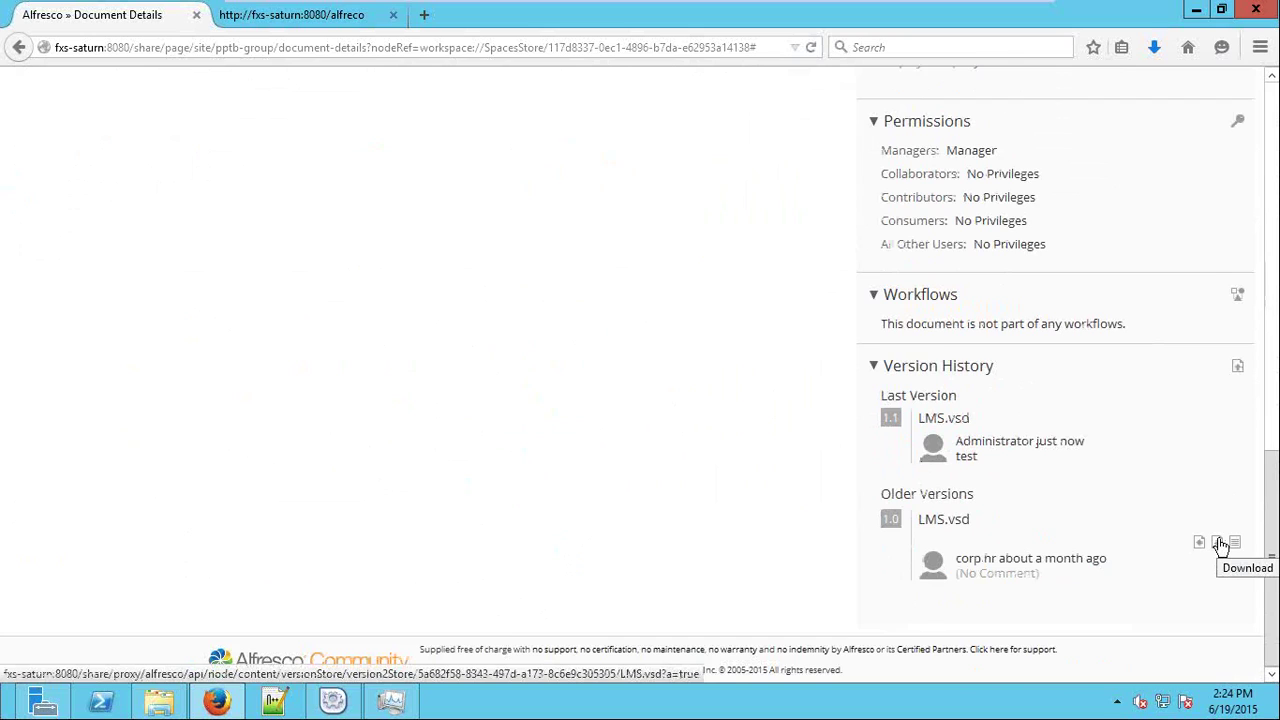
scroll(1071, 494, "up", 8)
scroll(1071, 497, "up", 2)
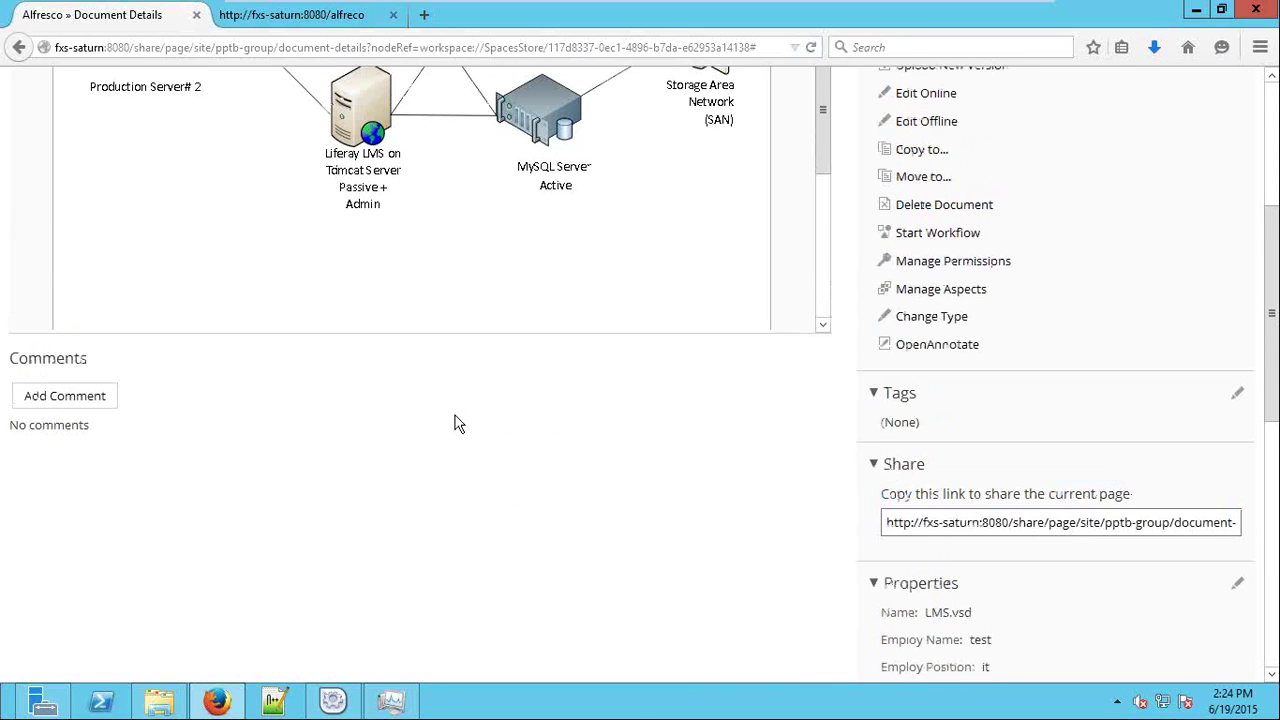
scroll(565, 494, "down", 6)
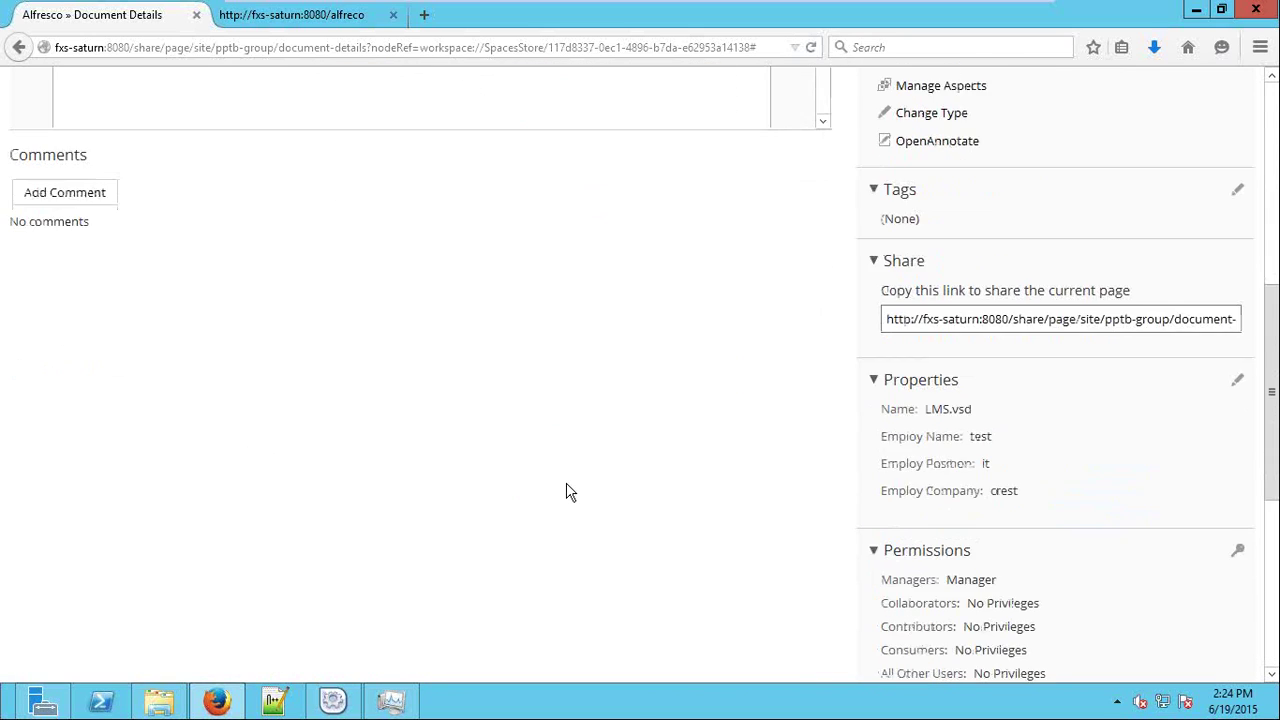
scroll(322, 360, "up", 6)
scroll(322, 360, "up", 2)
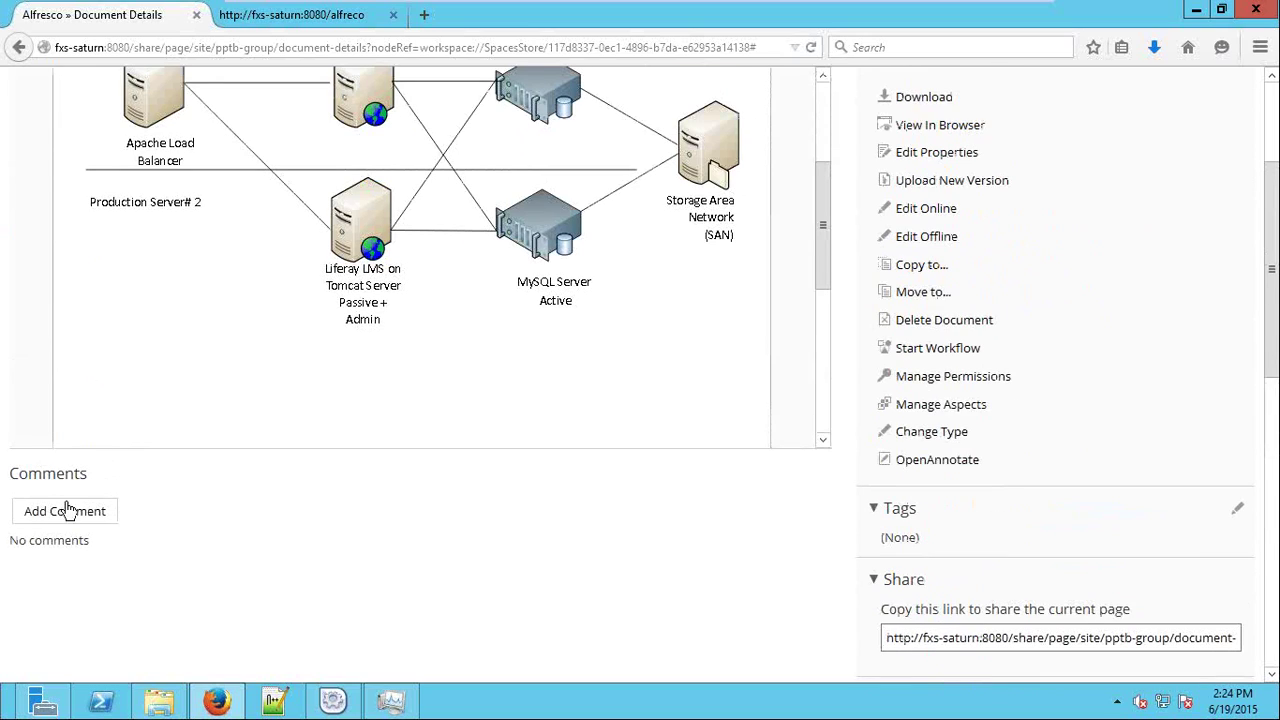
Write and post an 'approved' comment on LMS.vsd's details page.
left_click(66, 509)
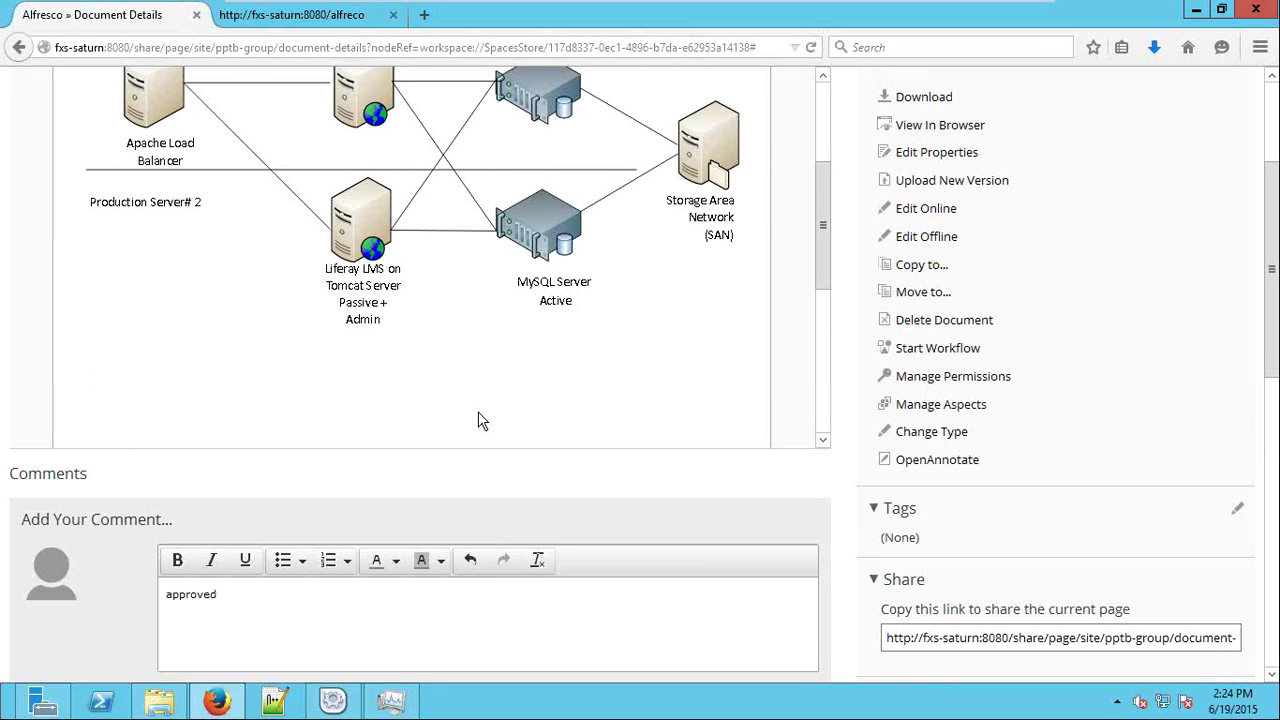
scroll(478, 421, "down", 2)
scroll(528, 586, "down", 3)
left_click(232, 486)
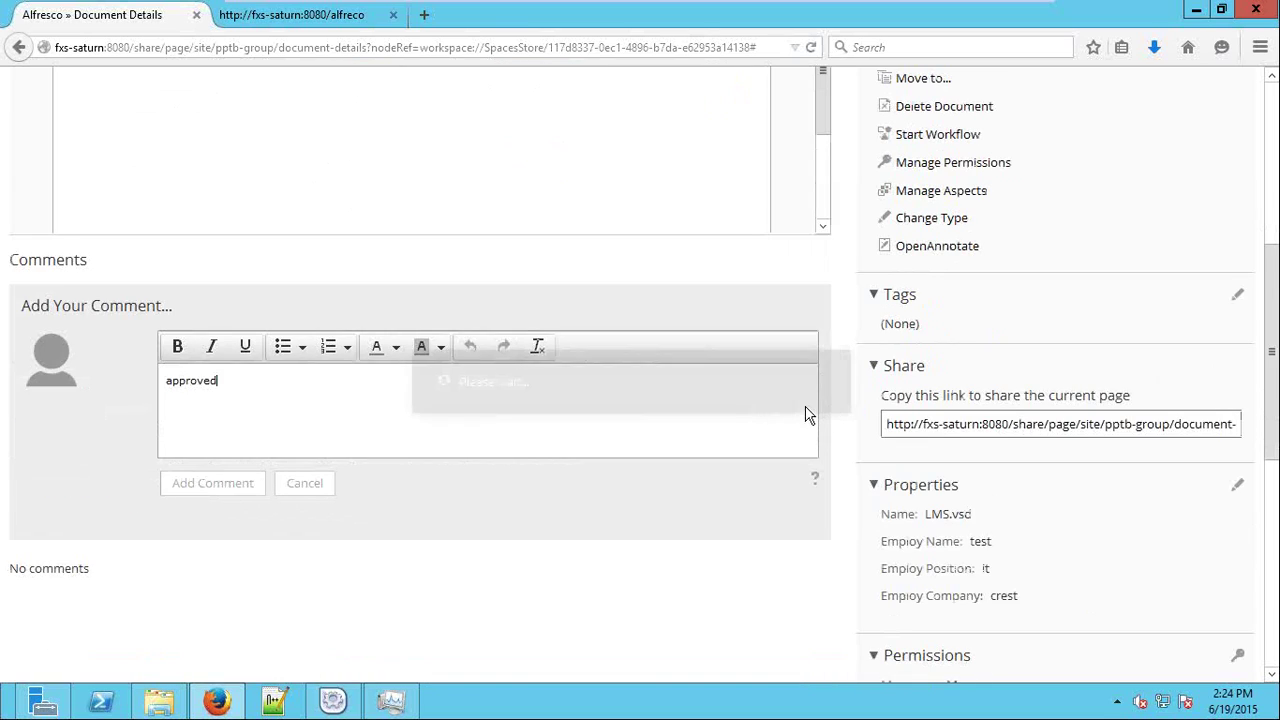
scroll(860, 425, "up", 5)
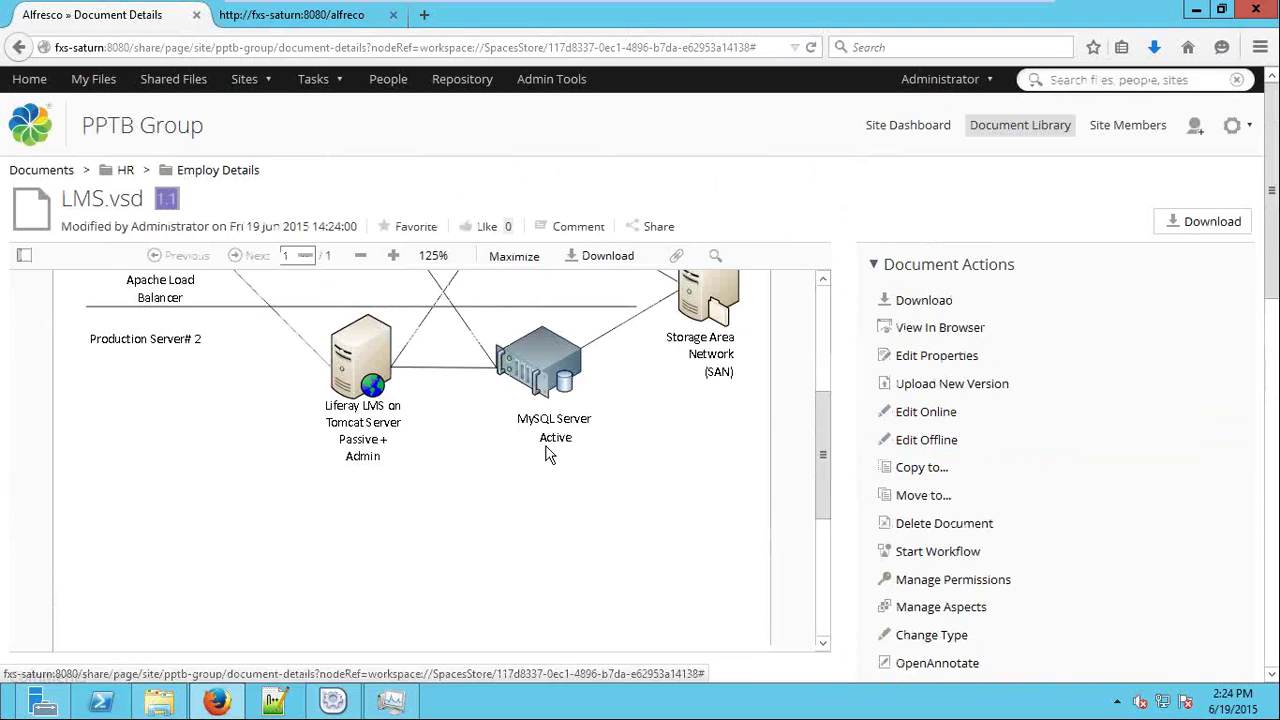
Choose the multi-reviewer Review and Approve workflow, due 20/6/2015, with High priority.
left_click(940, 556)
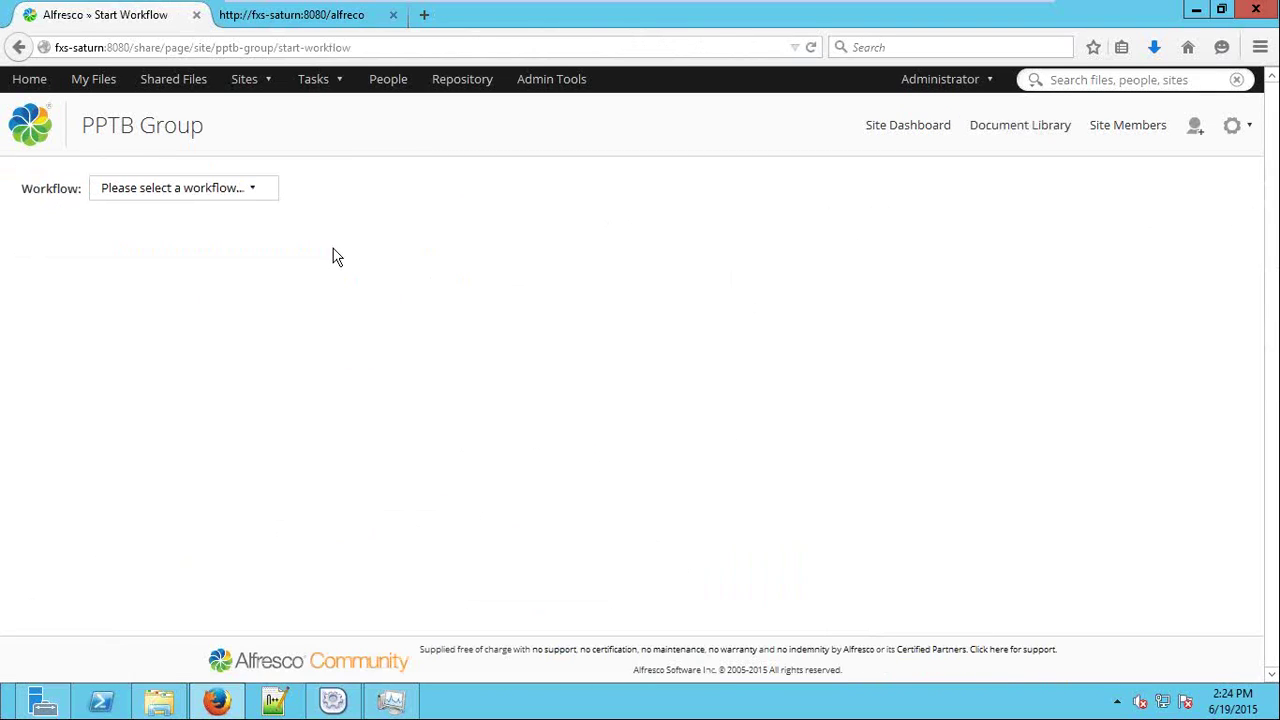
left_click(250, 193)
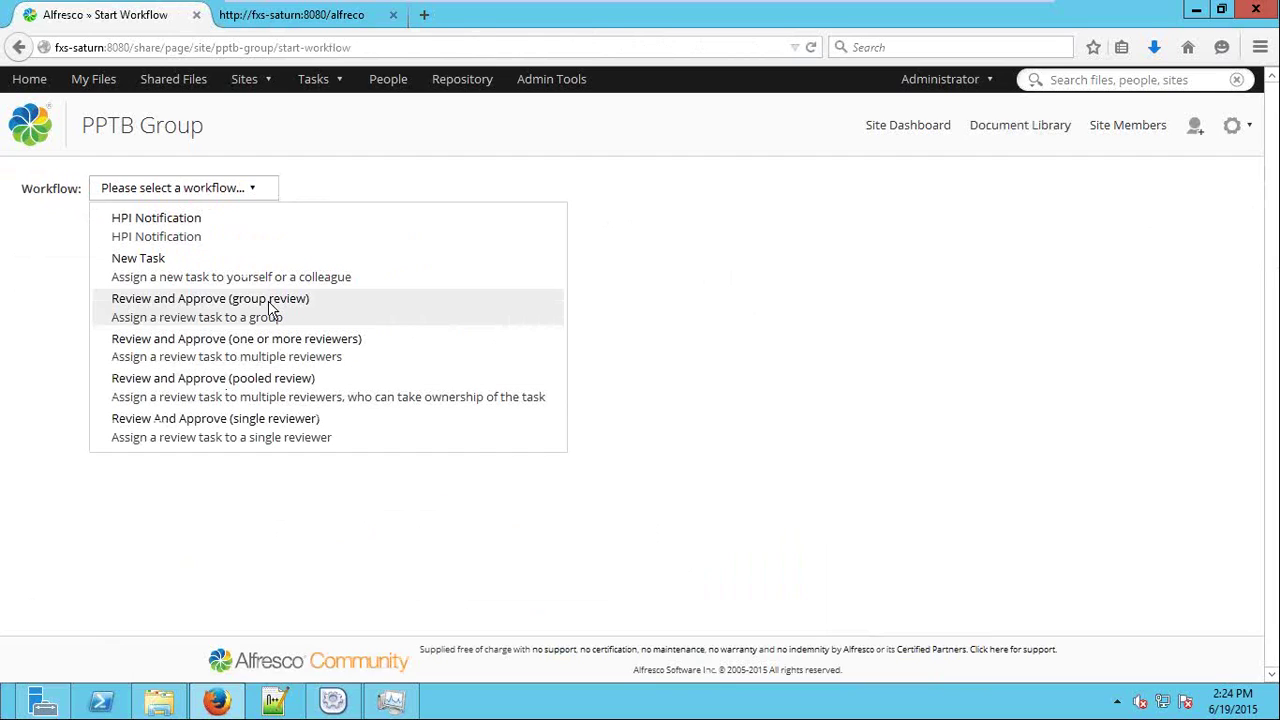
left_click(337, 345)
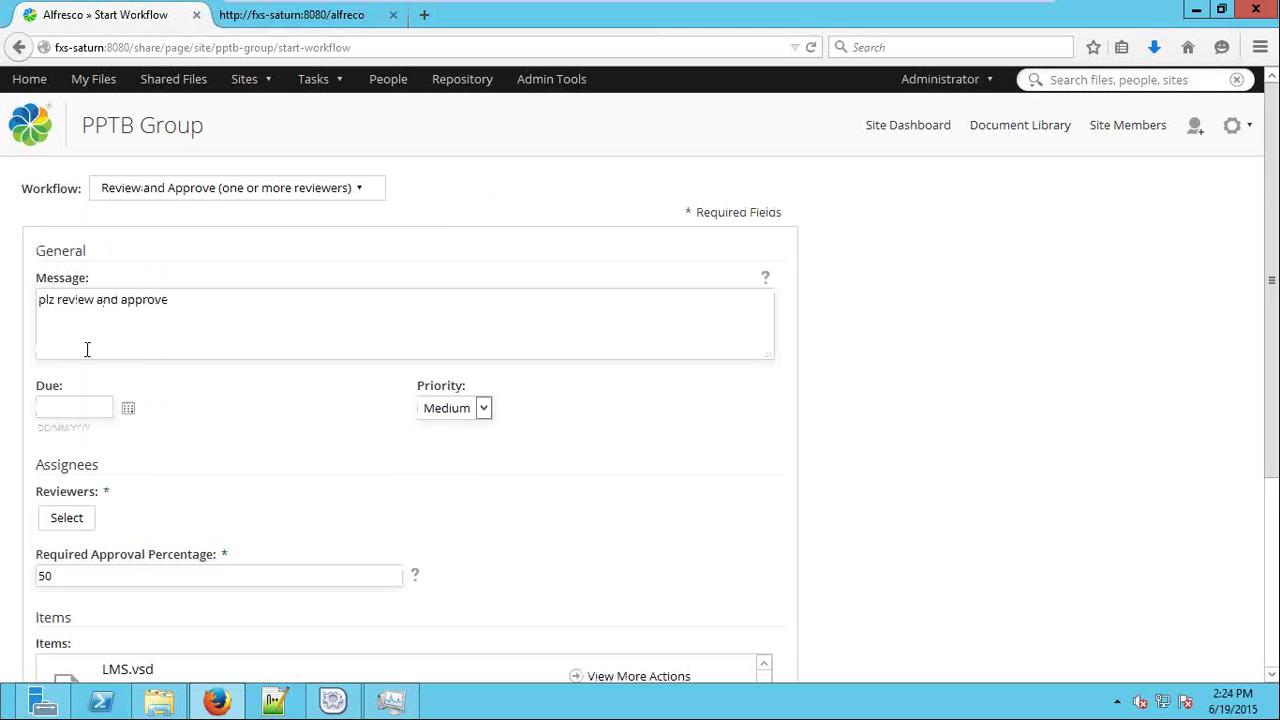
left_click(128, 408)
left_click(200, 560)
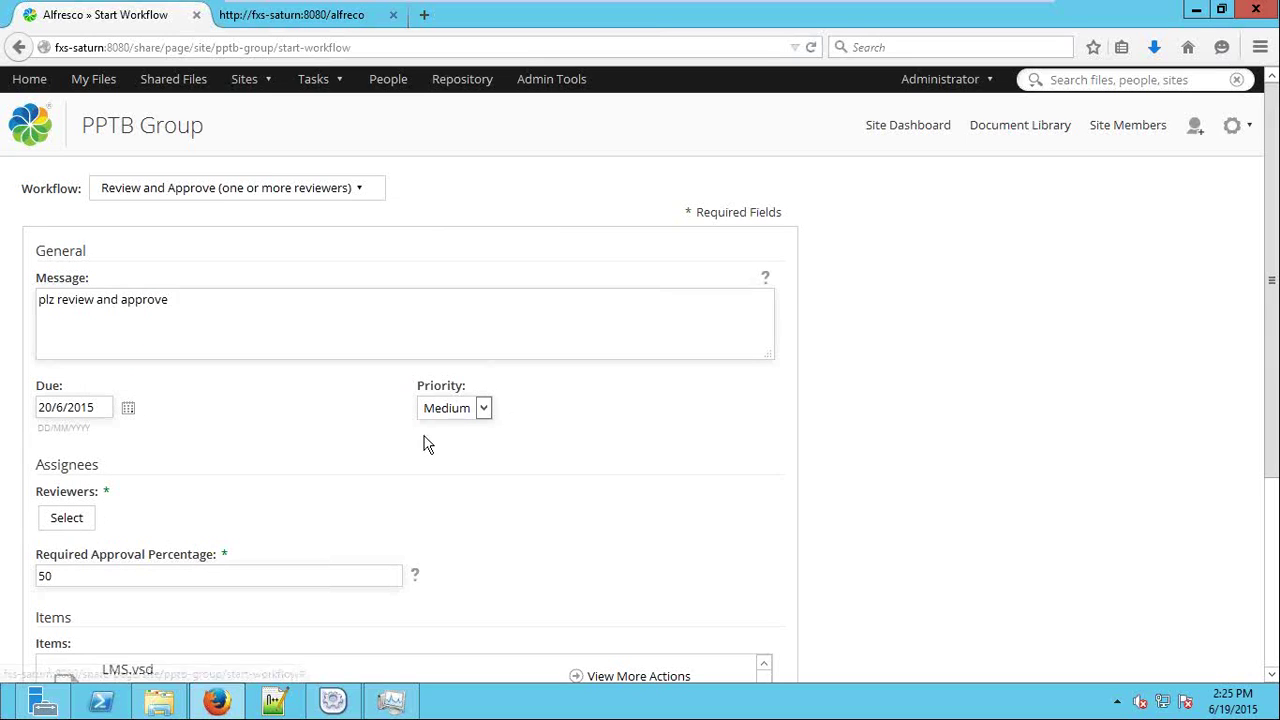
left_click(447, 408)
left_click(443, 423)
scroll(22, 267, "down", 5)
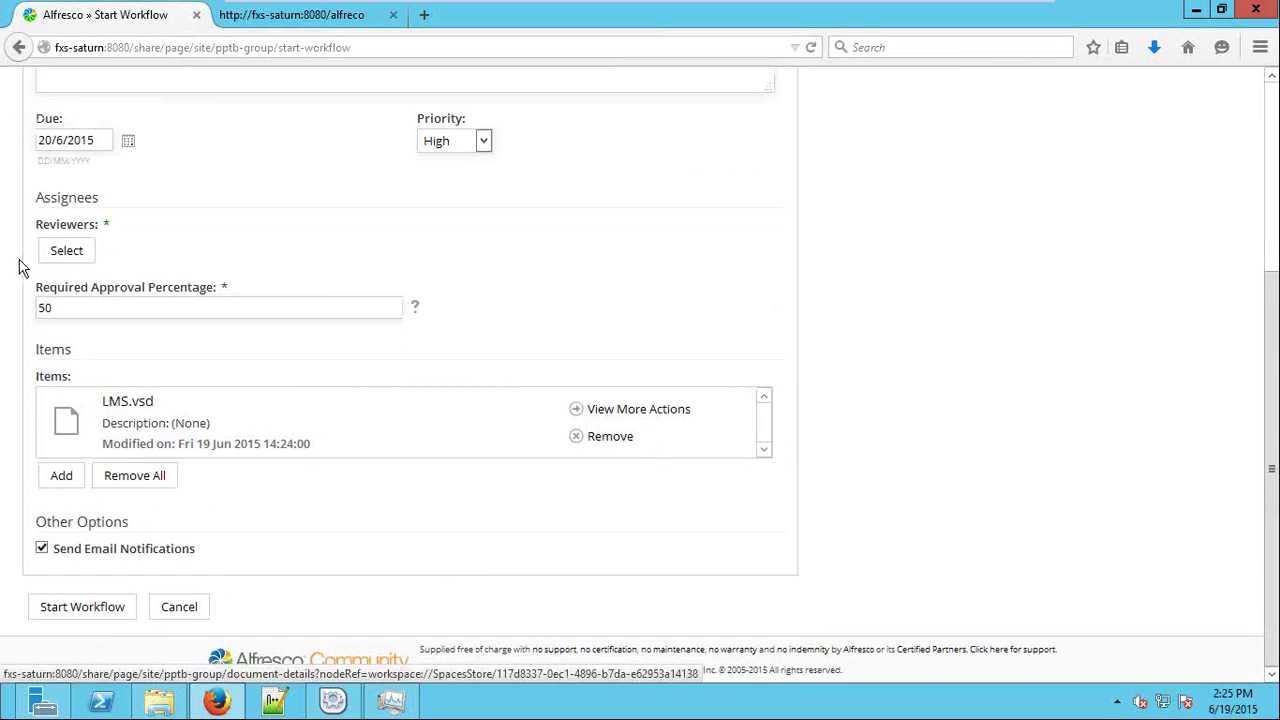
Add two users as reviewers and launch the review workflow.
left_click(68, 252)
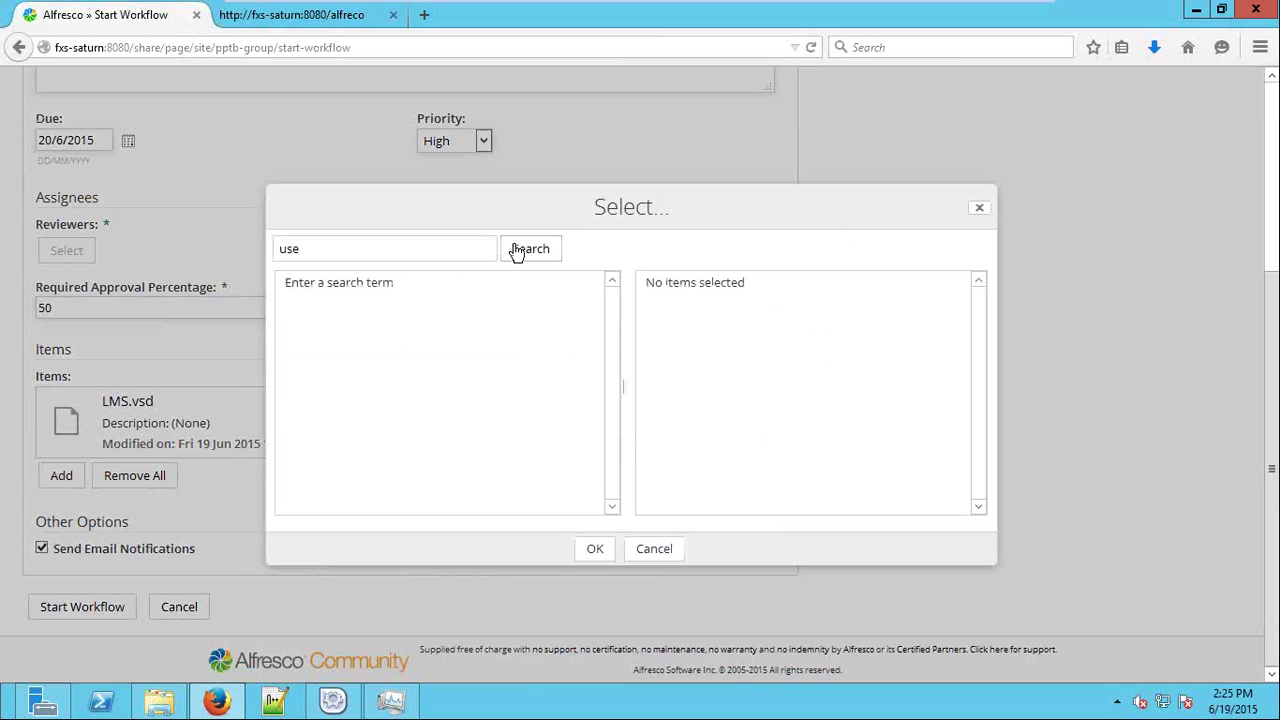
left_click(519, 255)
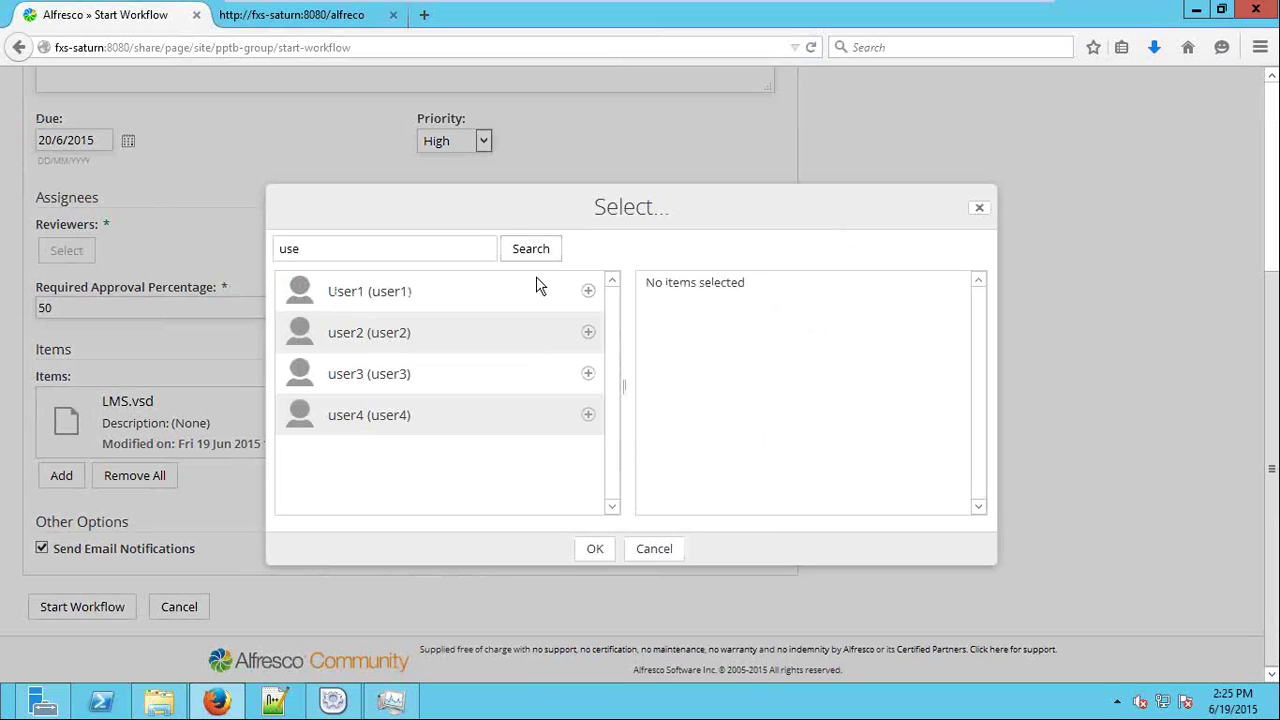
left_click(588, 291)
left_click(588, 332)
left_click(595, 549)
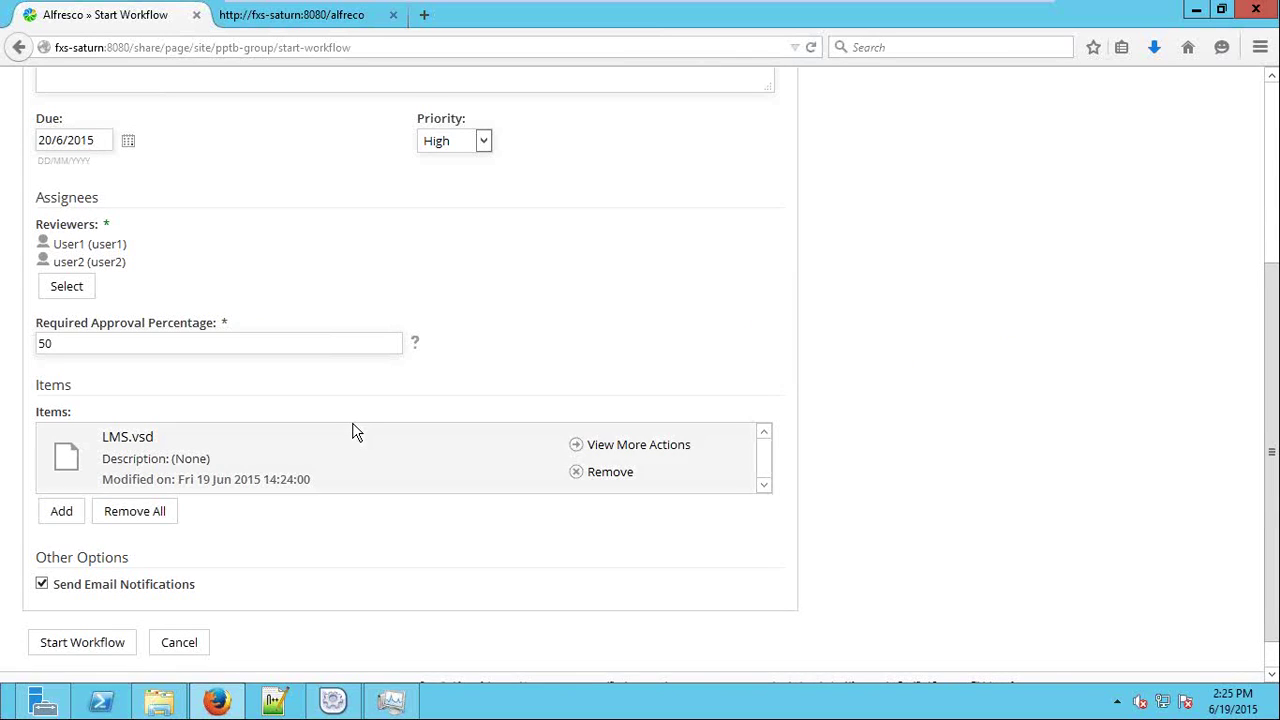
scroll(531, 416, "down", 1)
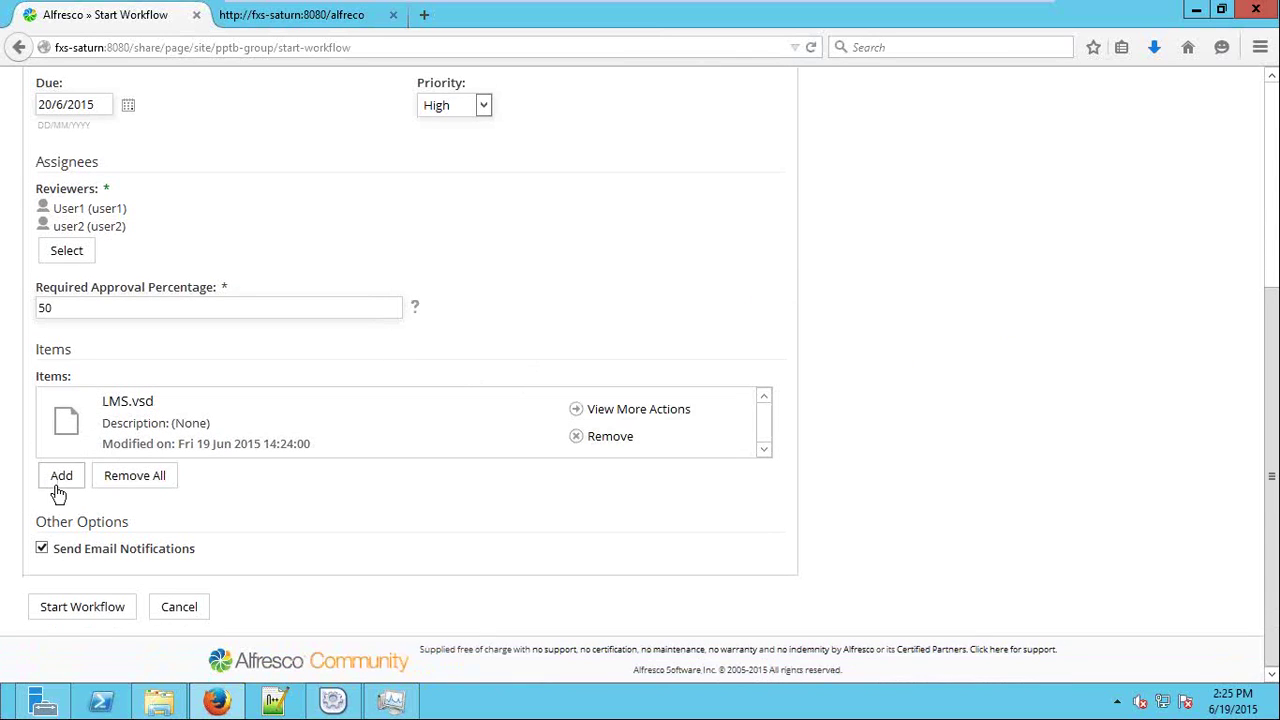
left_click(112, 592)
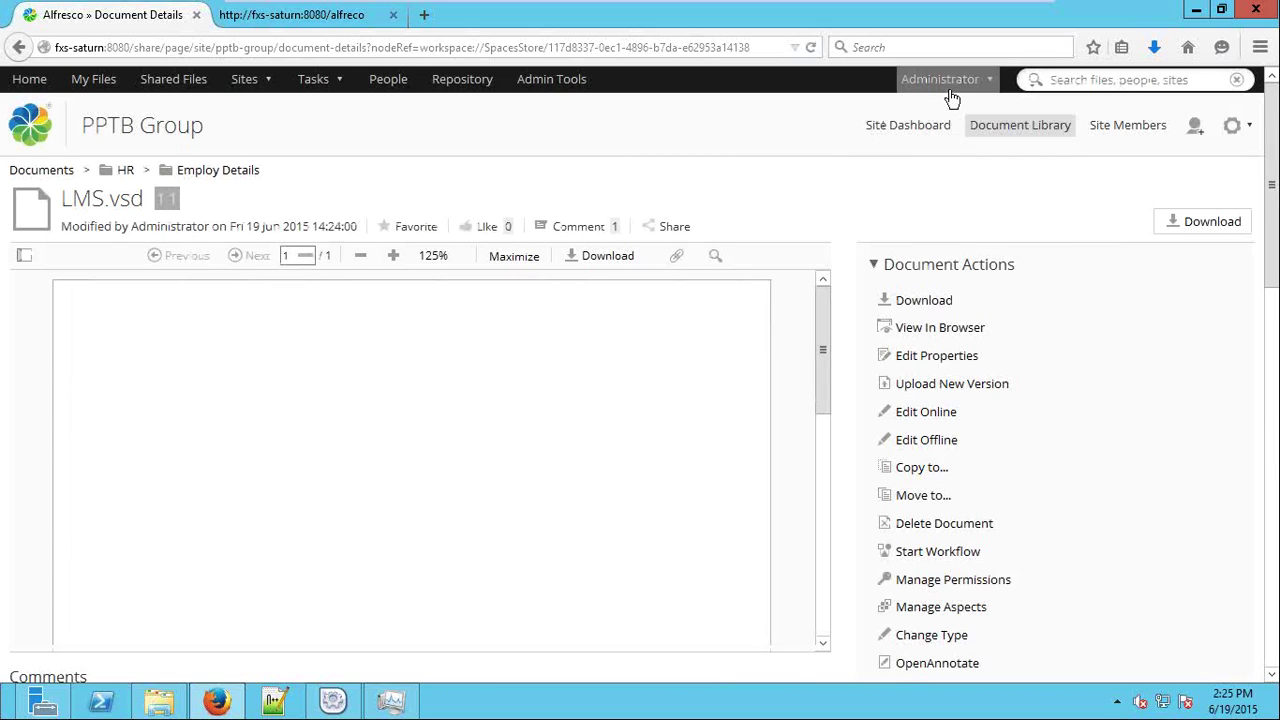
Log out as administrator and log in as user1 to see the plz review and approve task.
left_click(945, 82)
left_click(952, 240)
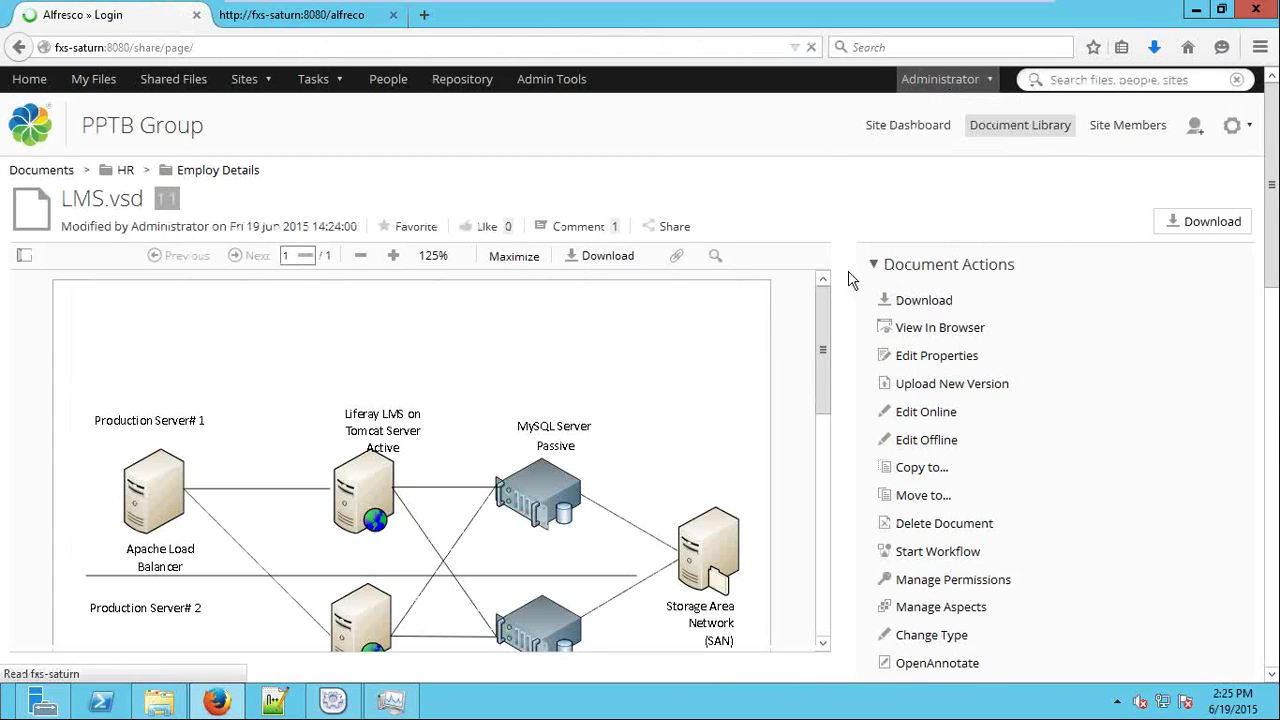
type("user")
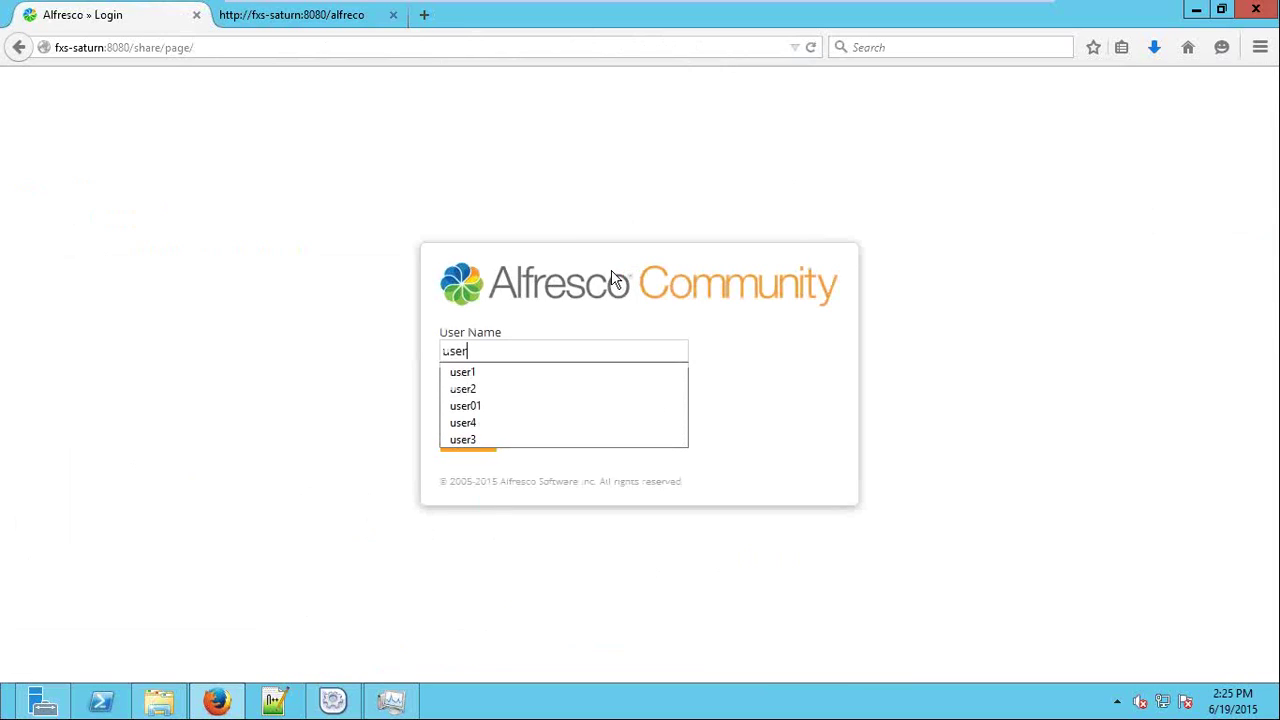
key("Down")
key("Tab")
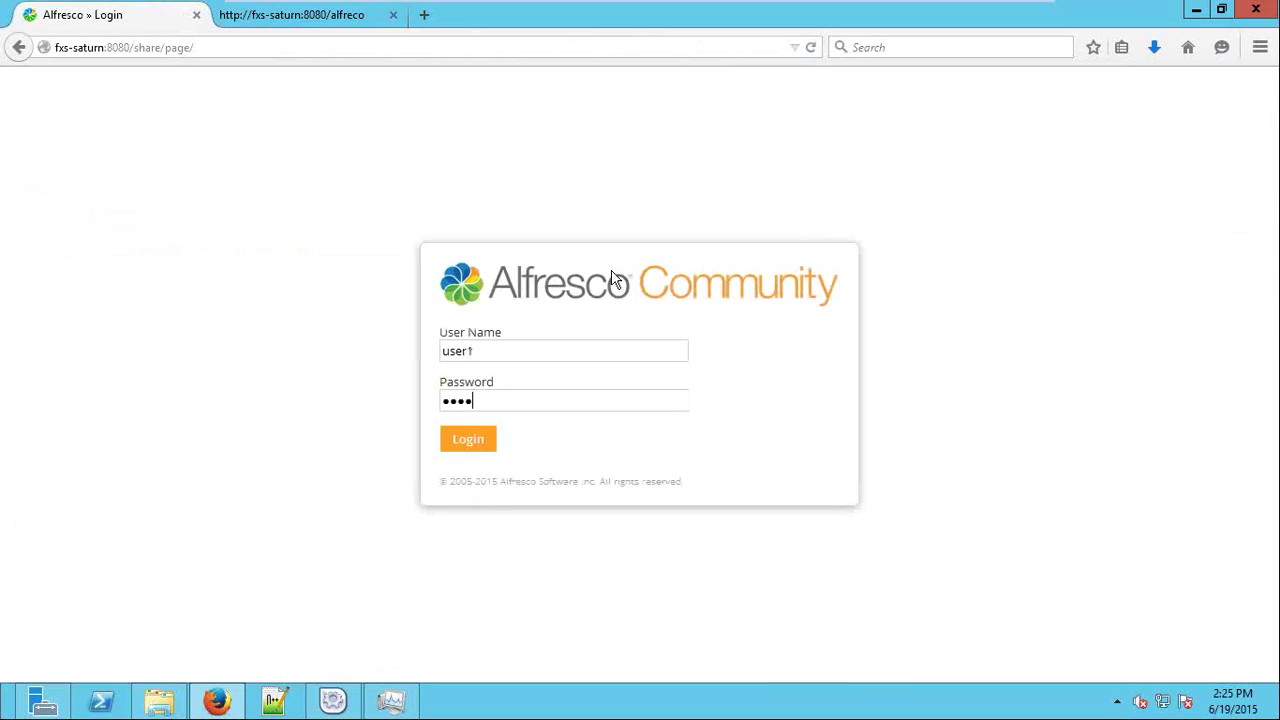
key("Return")
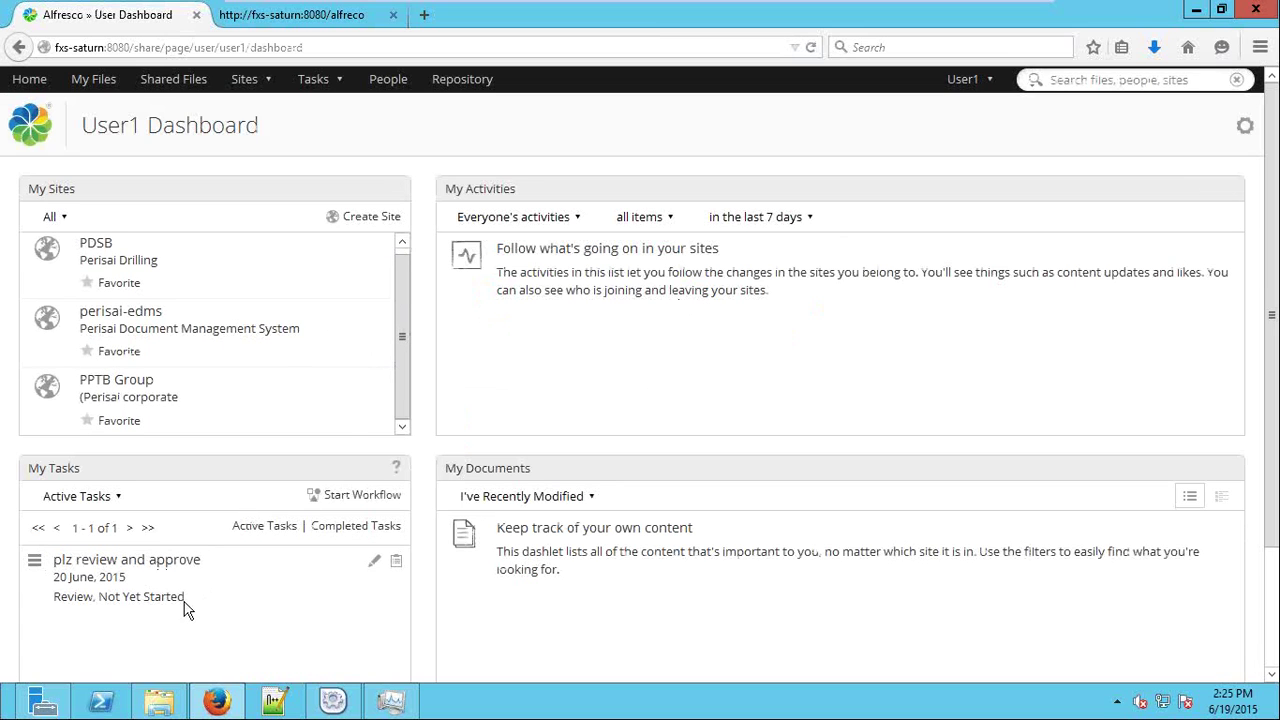
left_click_drag(189, 606, 50, 558)
left_click_drag(76, 470, 38, 469)
Open the plz review and approve task and reassign it to user3 via an 'us' search.
left_click(166, 566)
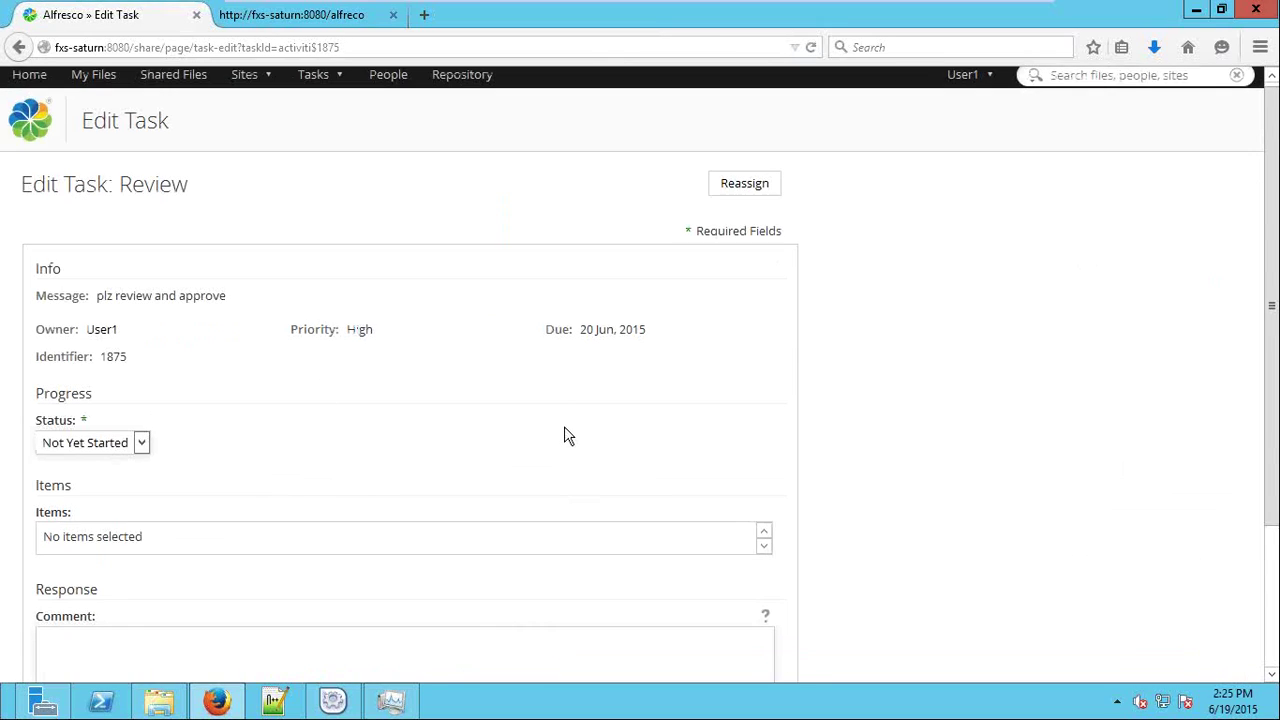
scroll(564, 430, "down", 3)
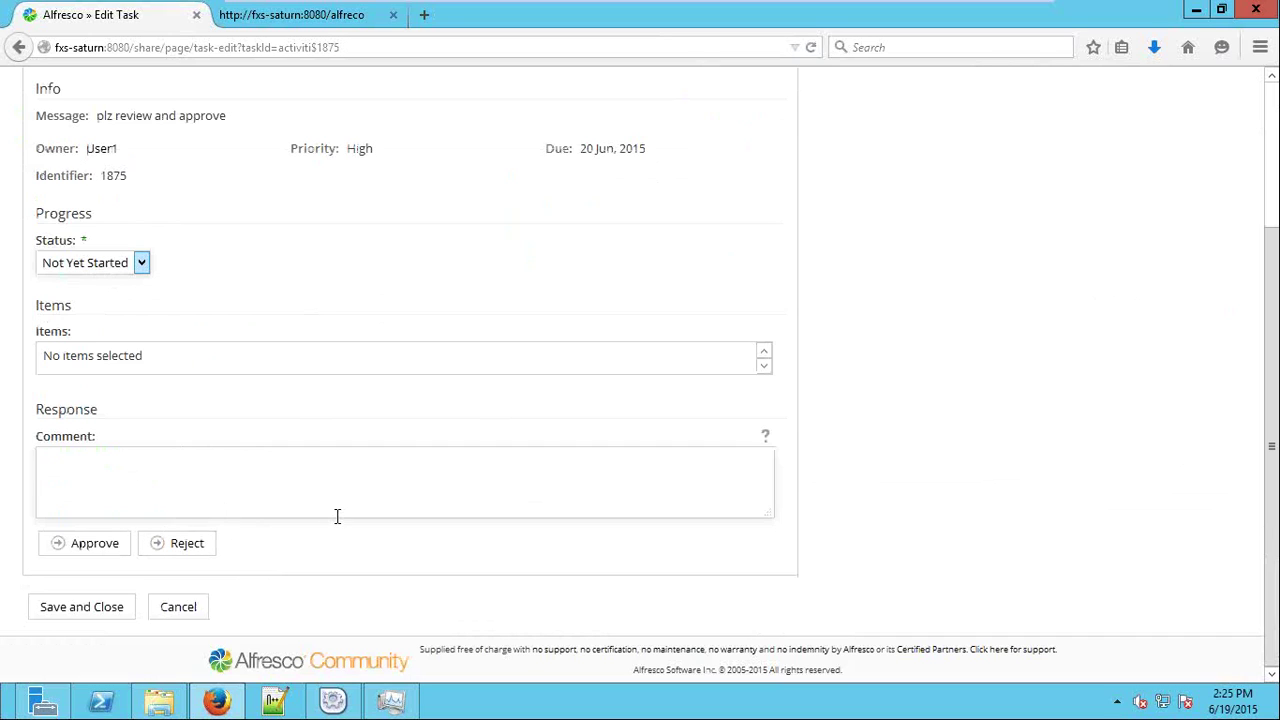
scroll(337, 517, "up", 3)
left_click(747, 191)
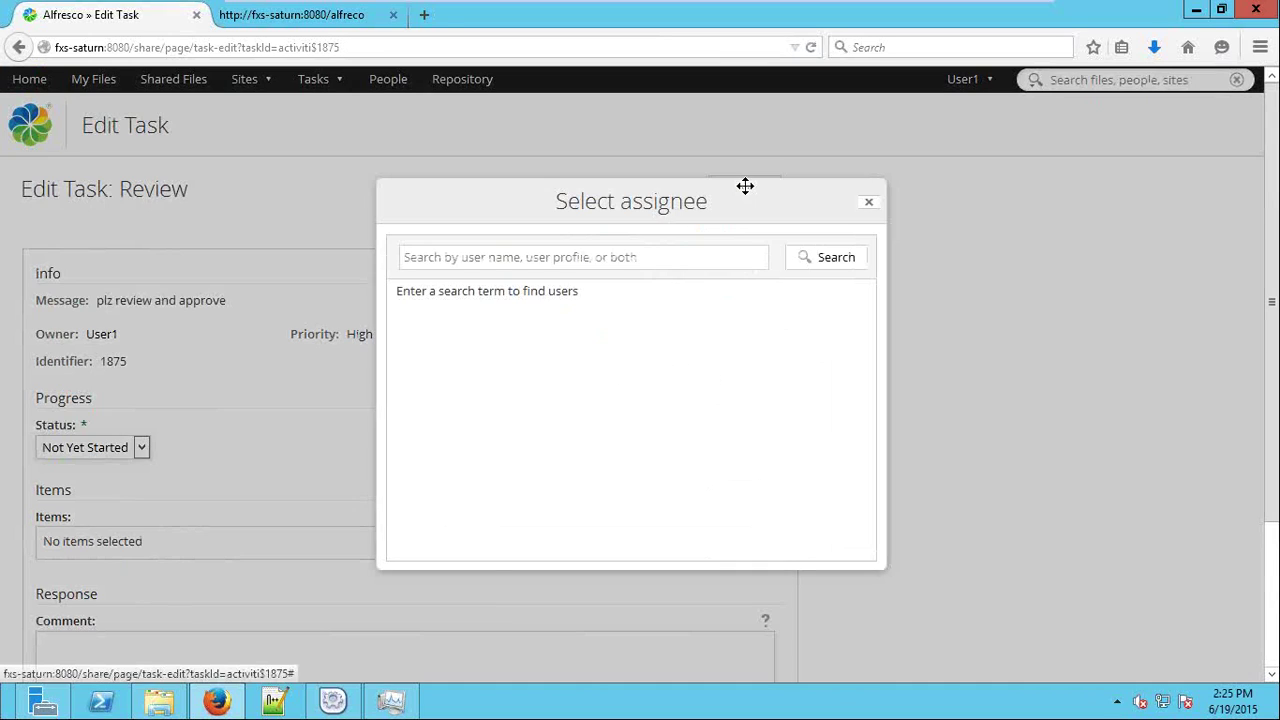
left_click(676, 259)
type("user")
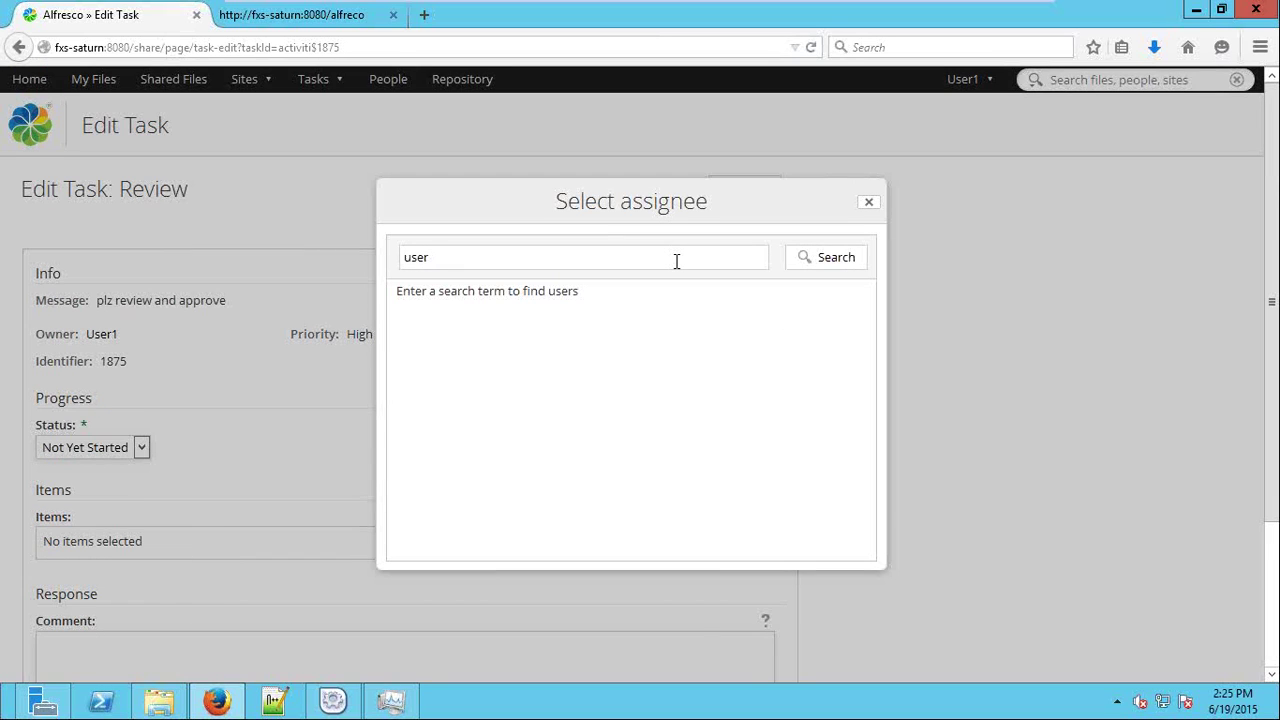
left_click(826, 258)
left_click(796, 489)
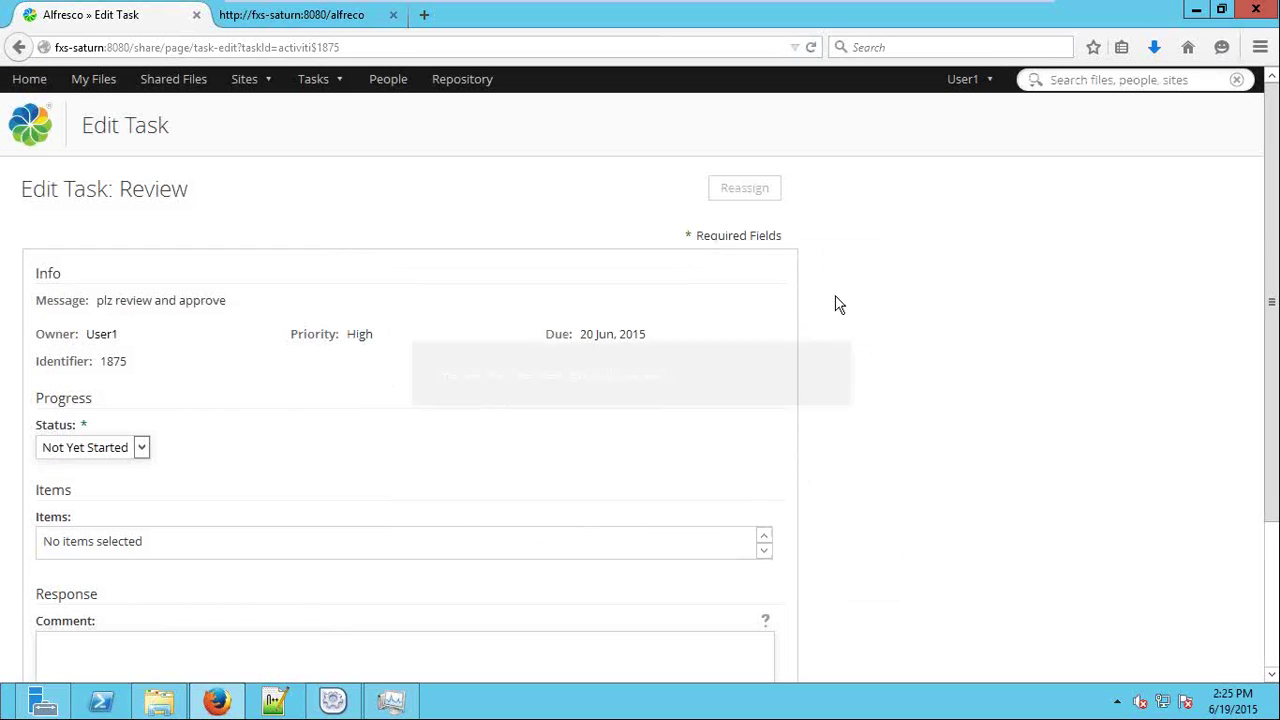
scroll(955, 441, "down", 3)
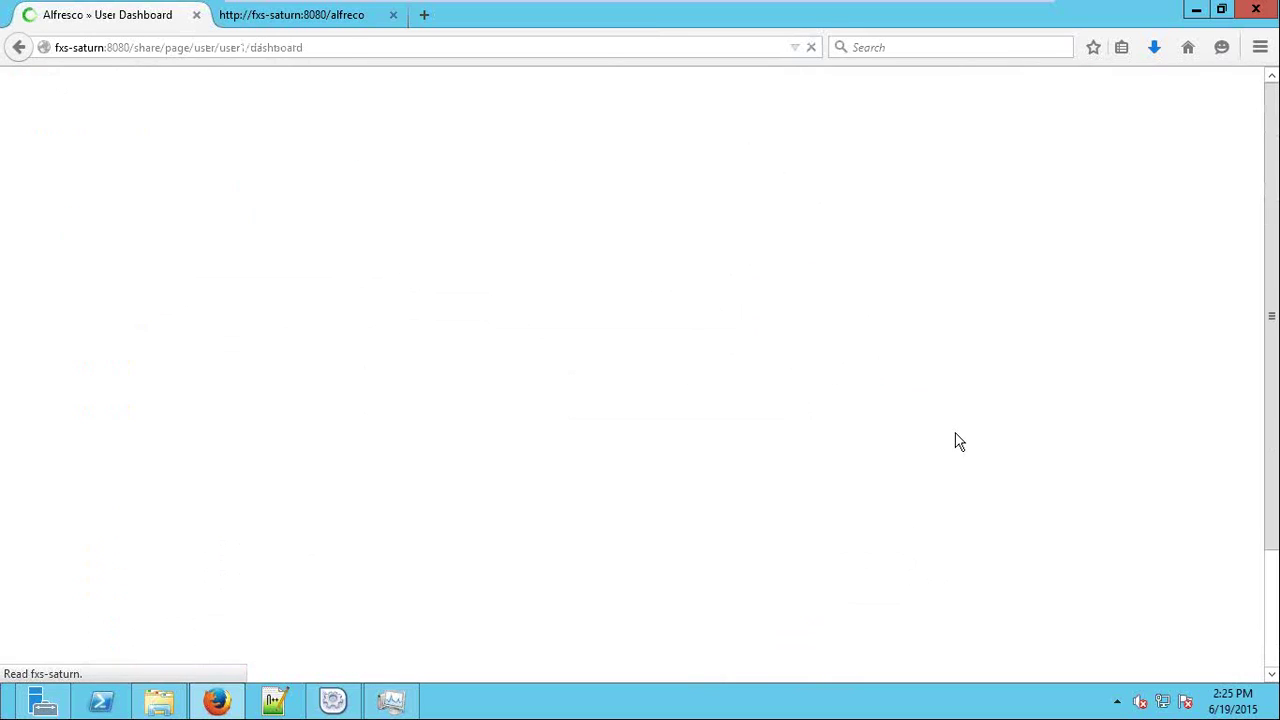
View completed tasks, then filter My Tasks by Today, Tomorrow, High priority and Unassigned.
scroll(643, 476, "down", 3)
left_click_drag(171, 495, 76, 409)
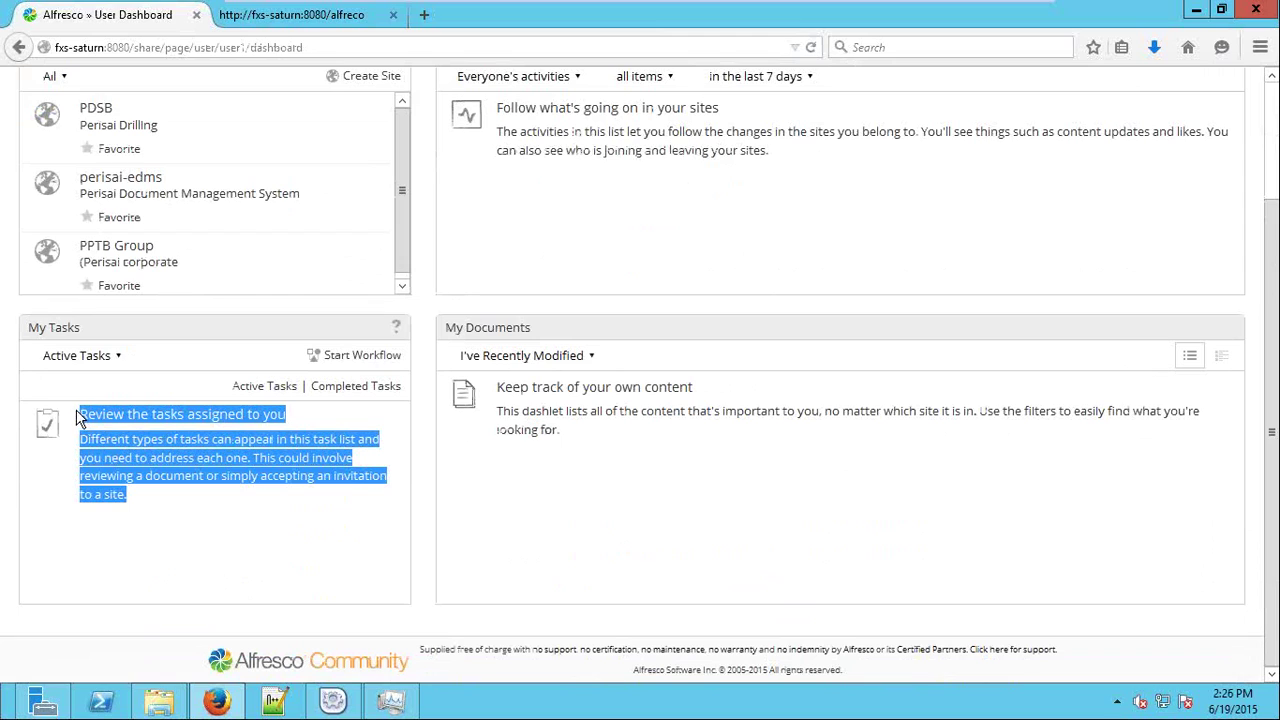
left_click(326, 388)
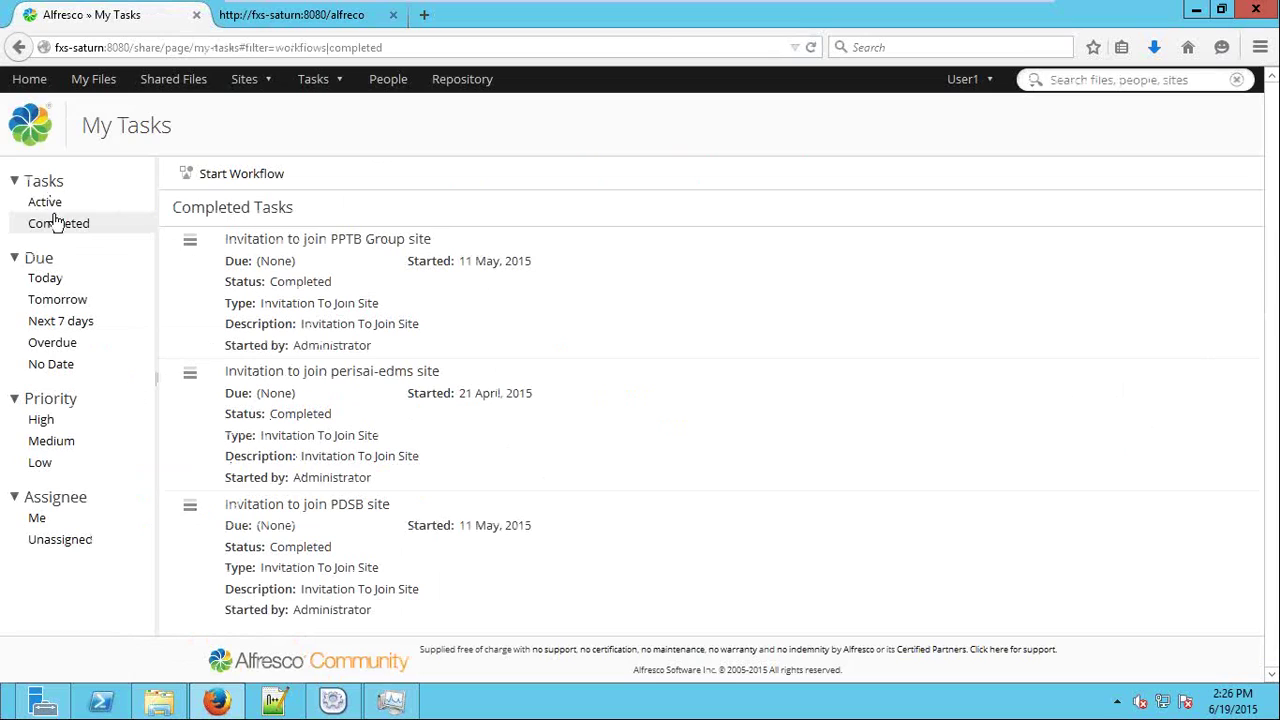
left_click(56, 279)
left_click(56, 300)
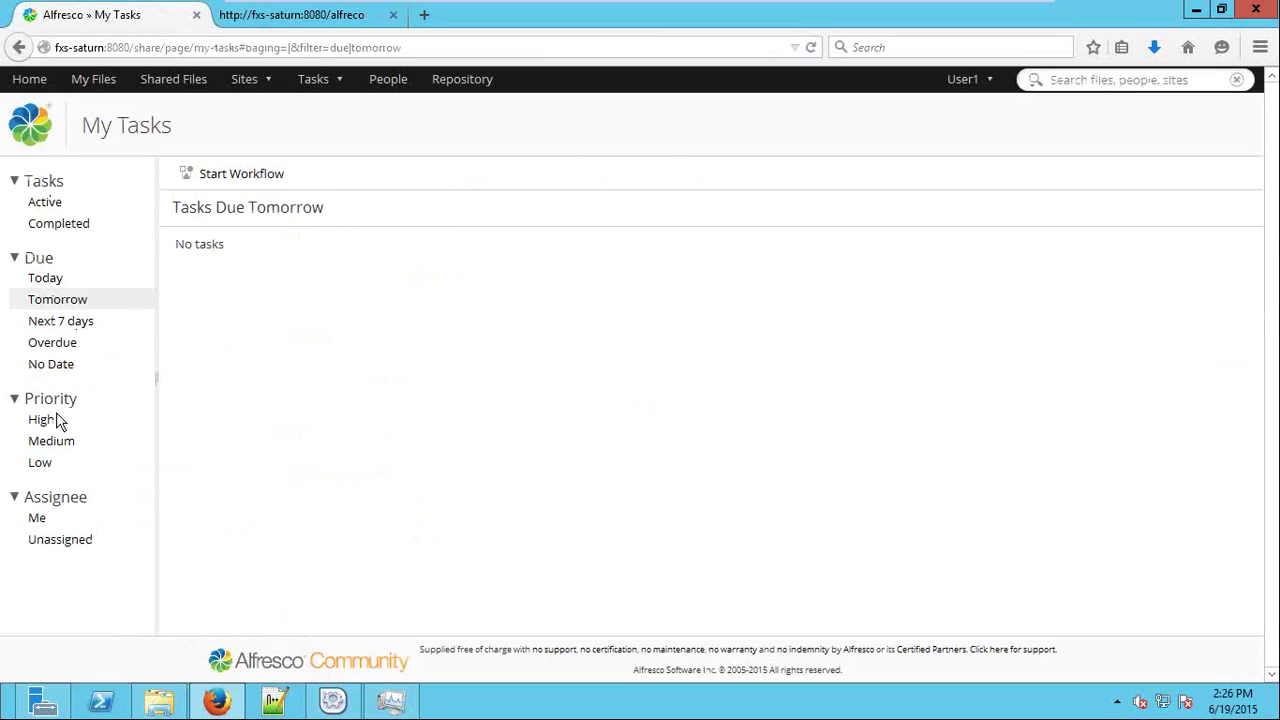
left_click(54, 421)
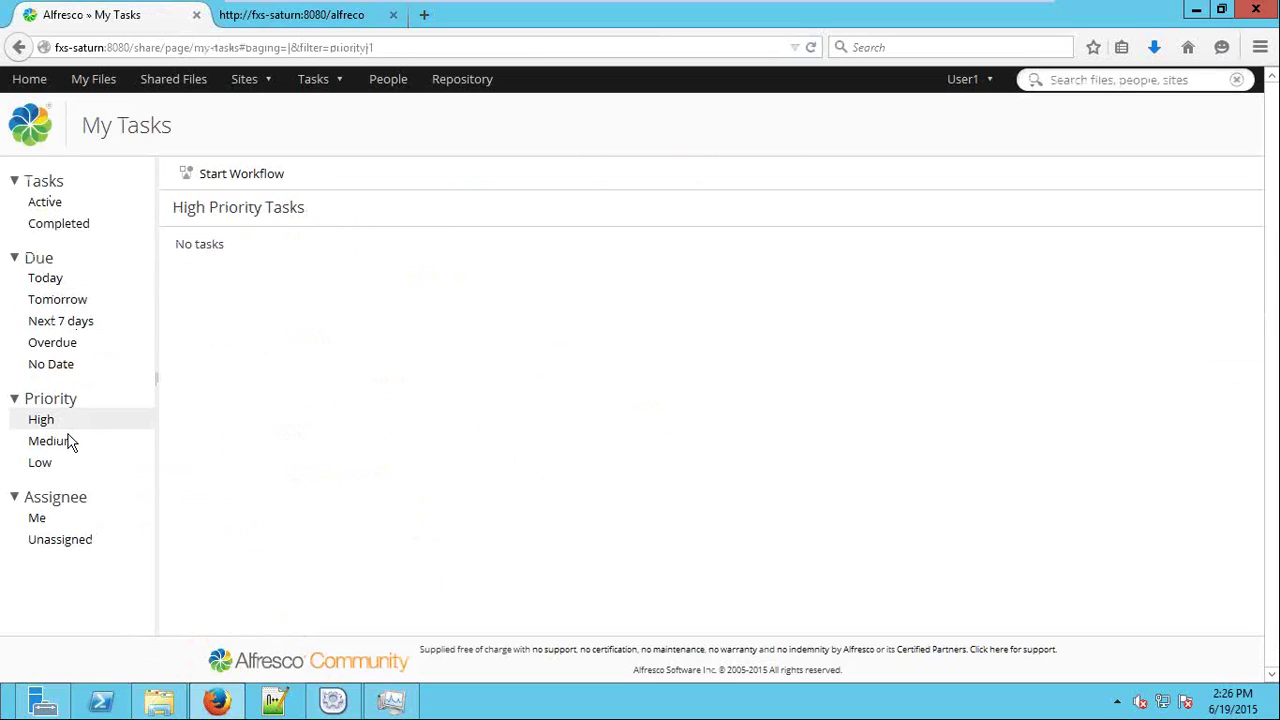
left_click(68, 540)
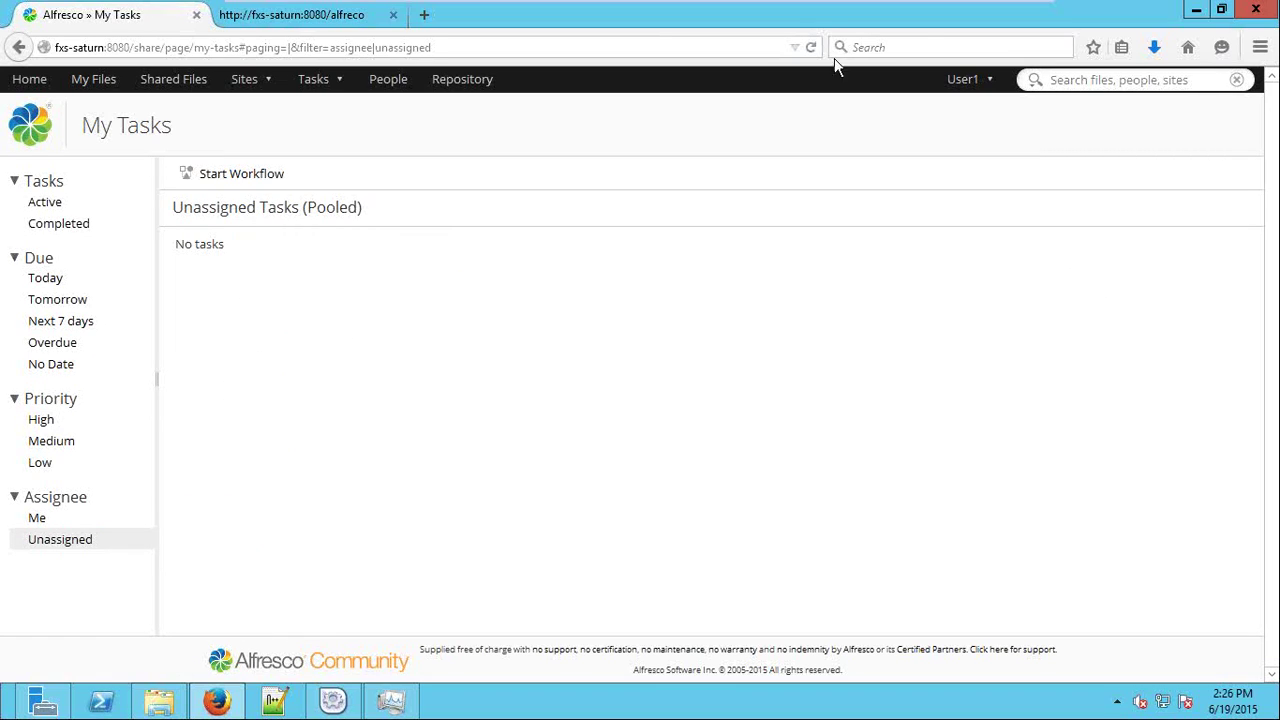
left_click(966, 79)
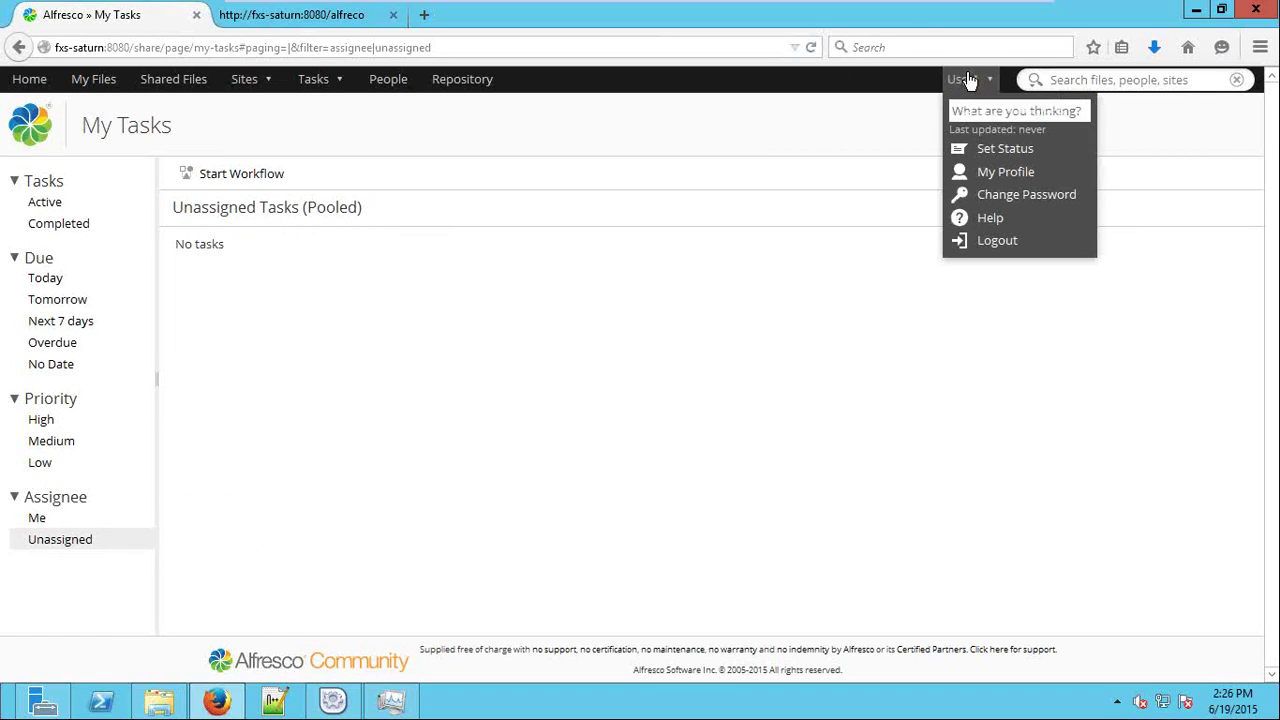
Try logging in with the suggested user name; the attempt fails.
left_click(1020, 248)
type("us")
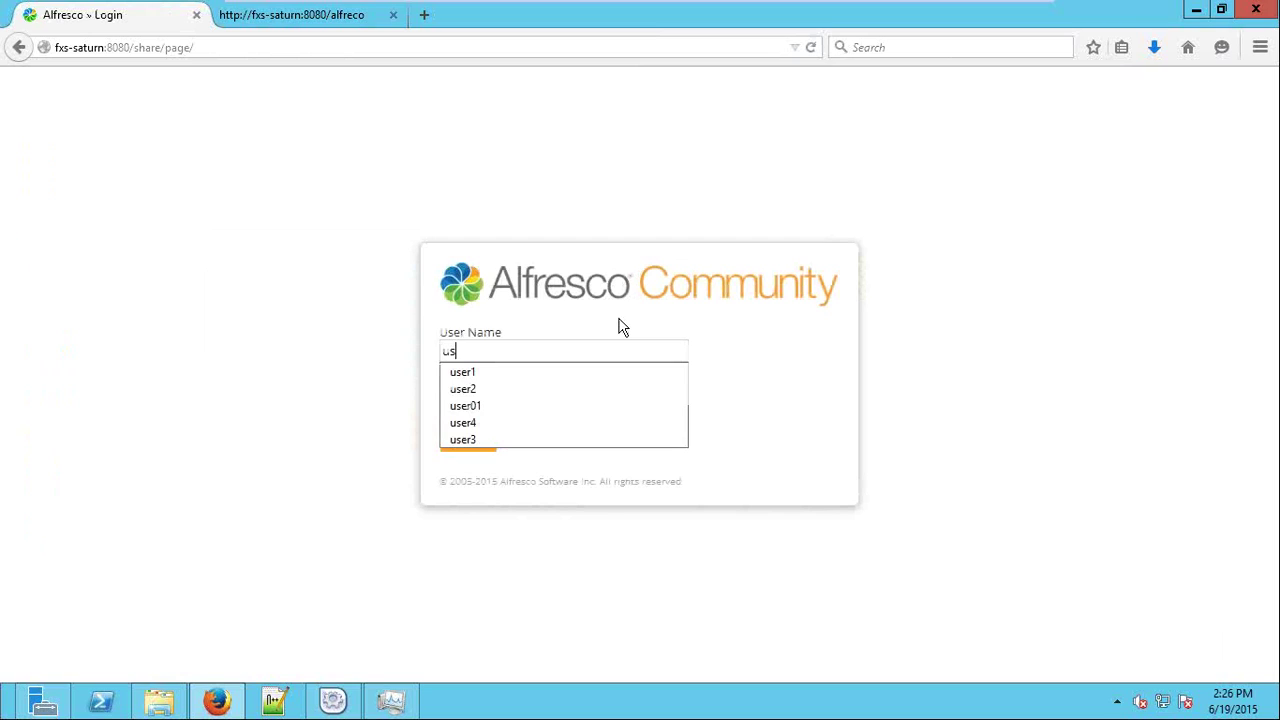
type("er")
key("Down")
key("Down")
key("Down")
key("Down")
key("Down")
key("Return")
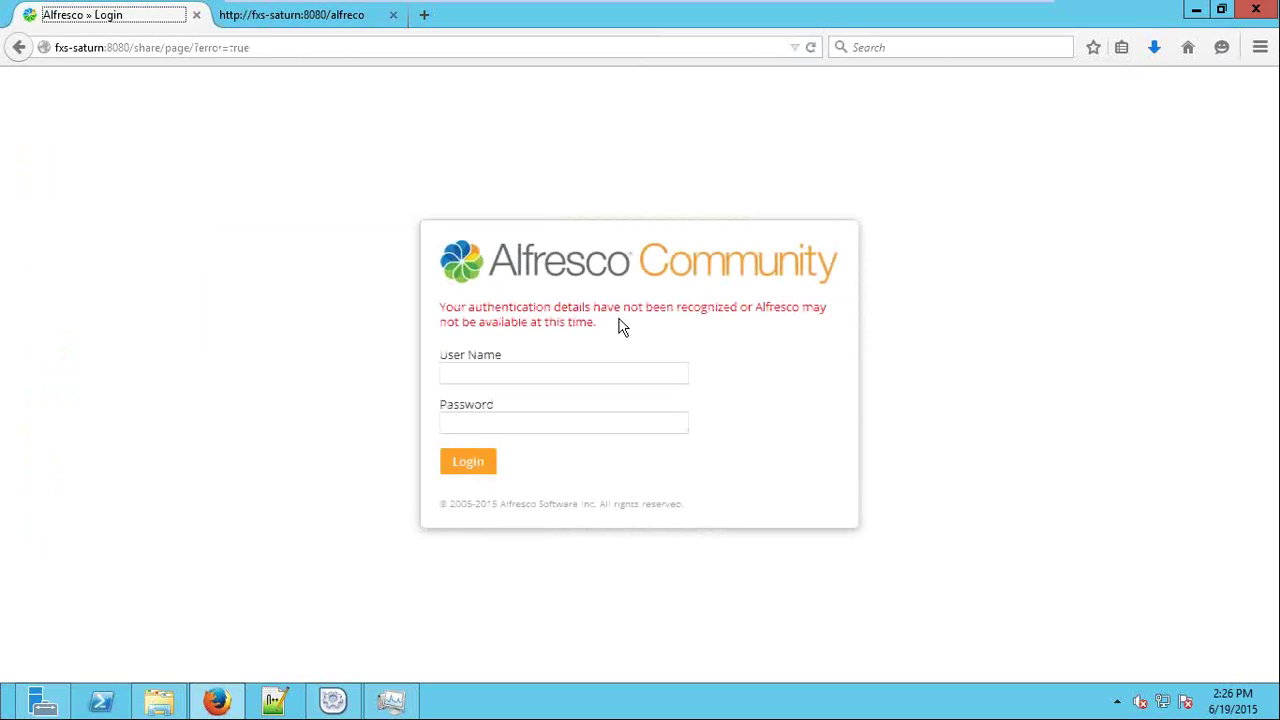
Sign in as the reviewer account with its password and reach the dashboard showing the pending task.
left_click(651, 372)
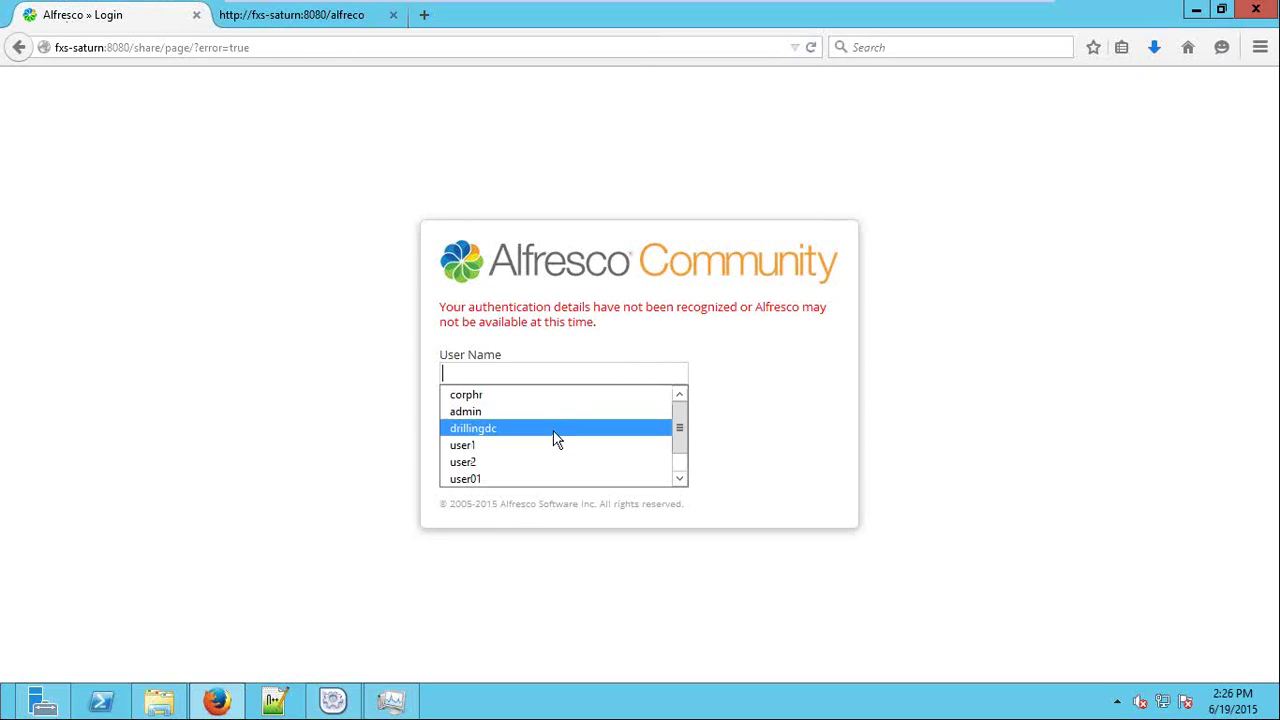
left_click(545, 462)
key("BackSpace")
type("3")
key("Tab")
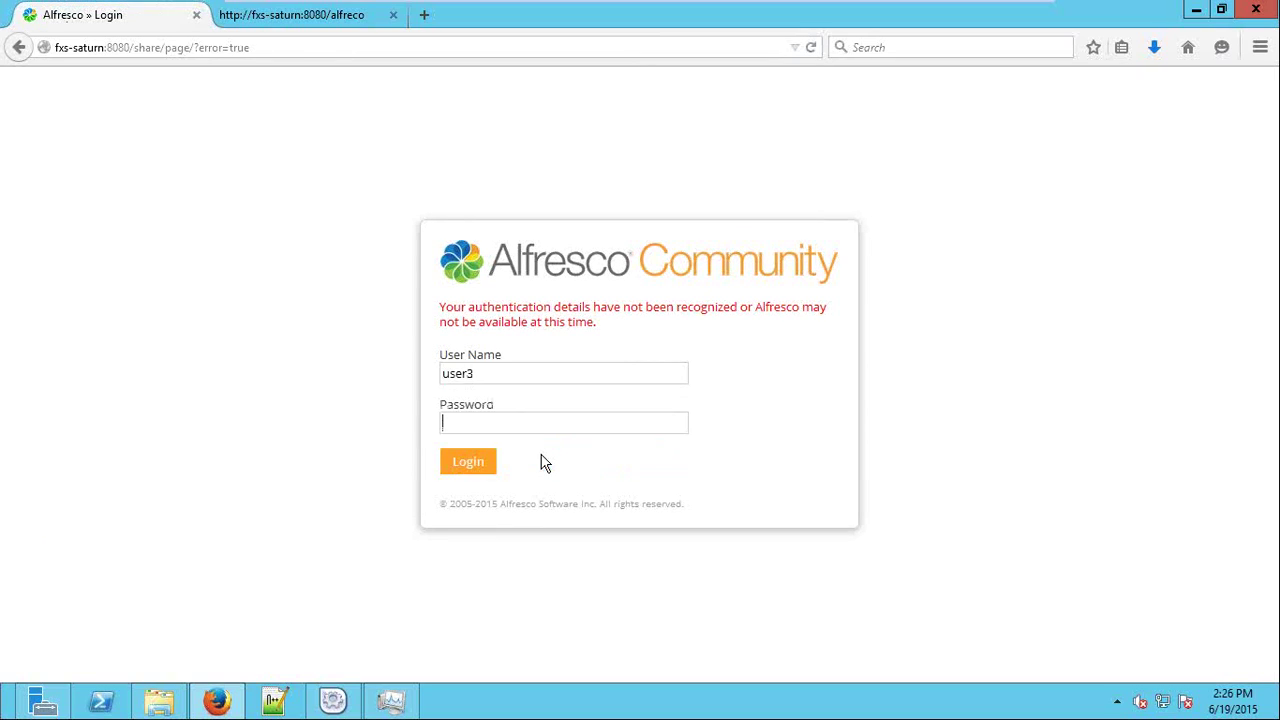
type("password")
key("Return")
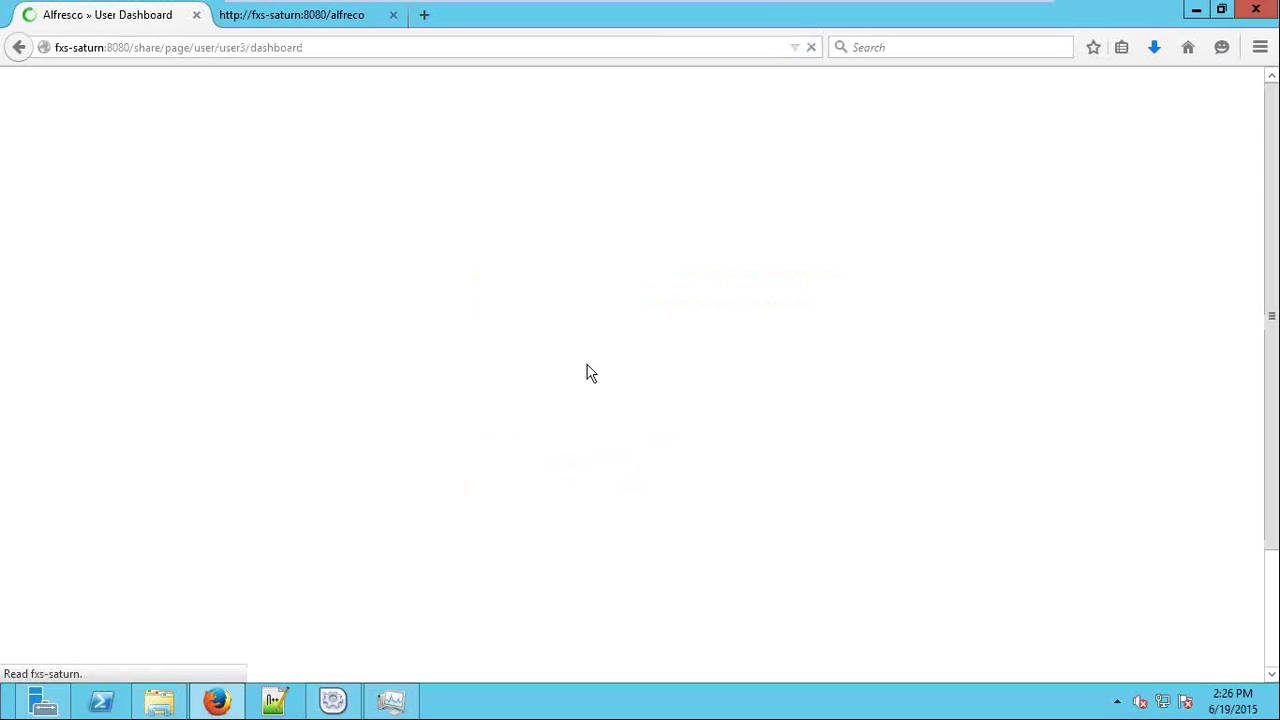
scroll(314, 443, "down", 3)
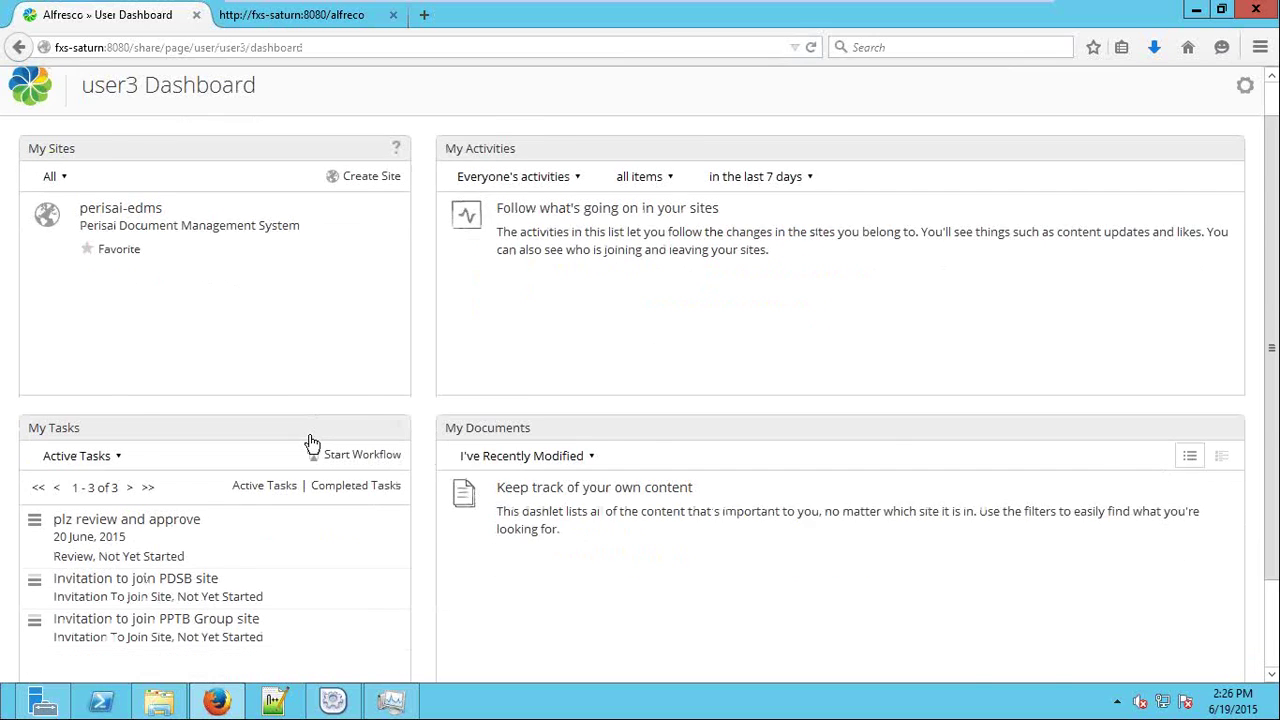
Approve the plz review and approve task as Completed with comment 'approved', then log out.
left_click(141, 420)
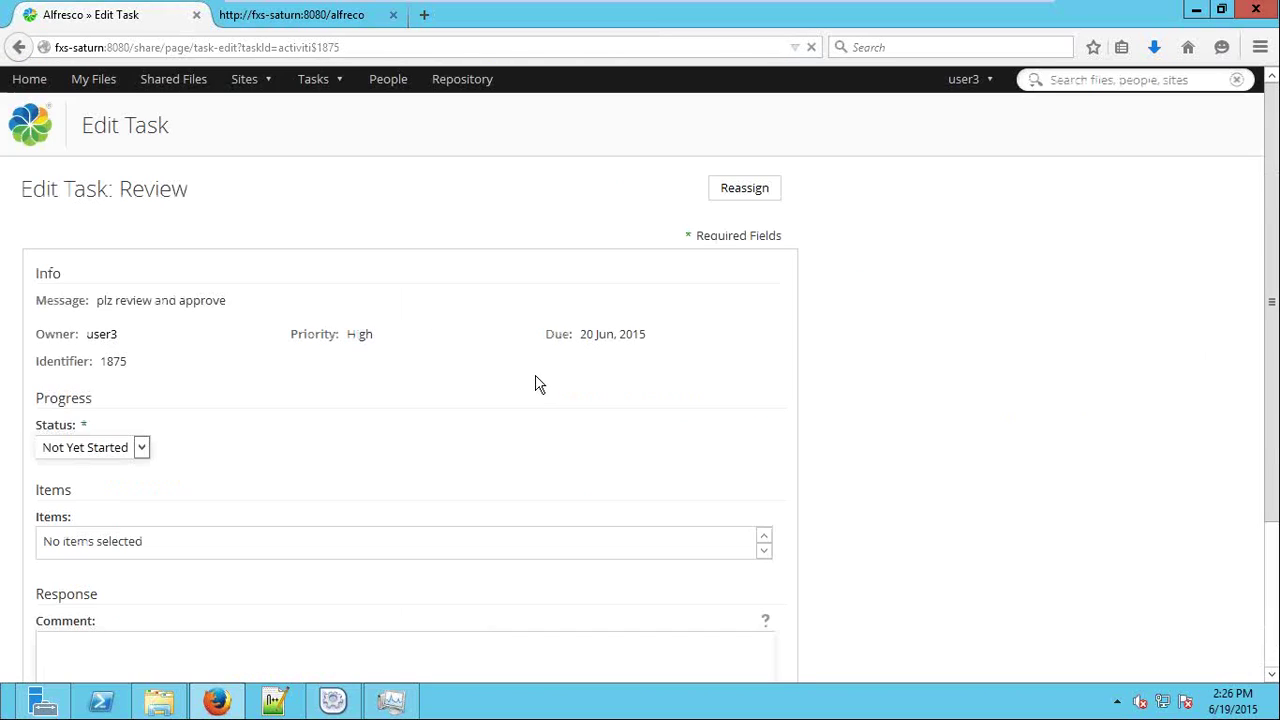
scroll(523, 389, "down", 3)
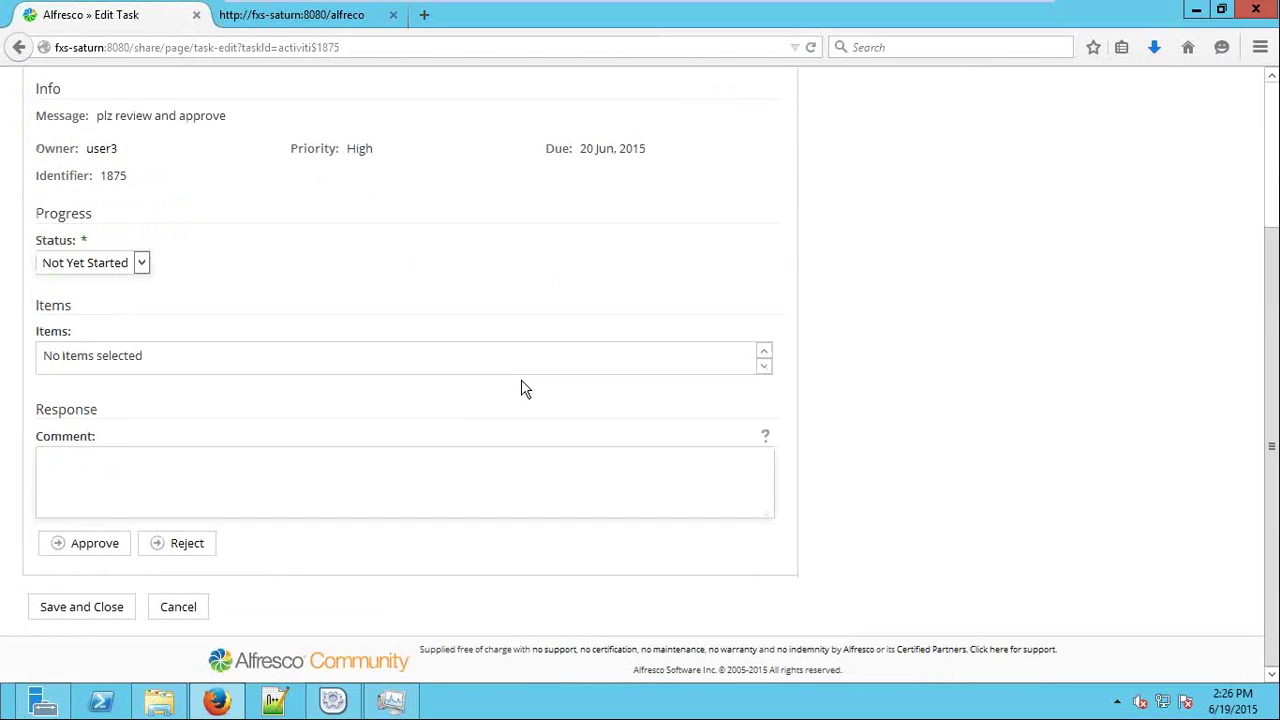
left_click(86, 268)
left_click(102, 352)
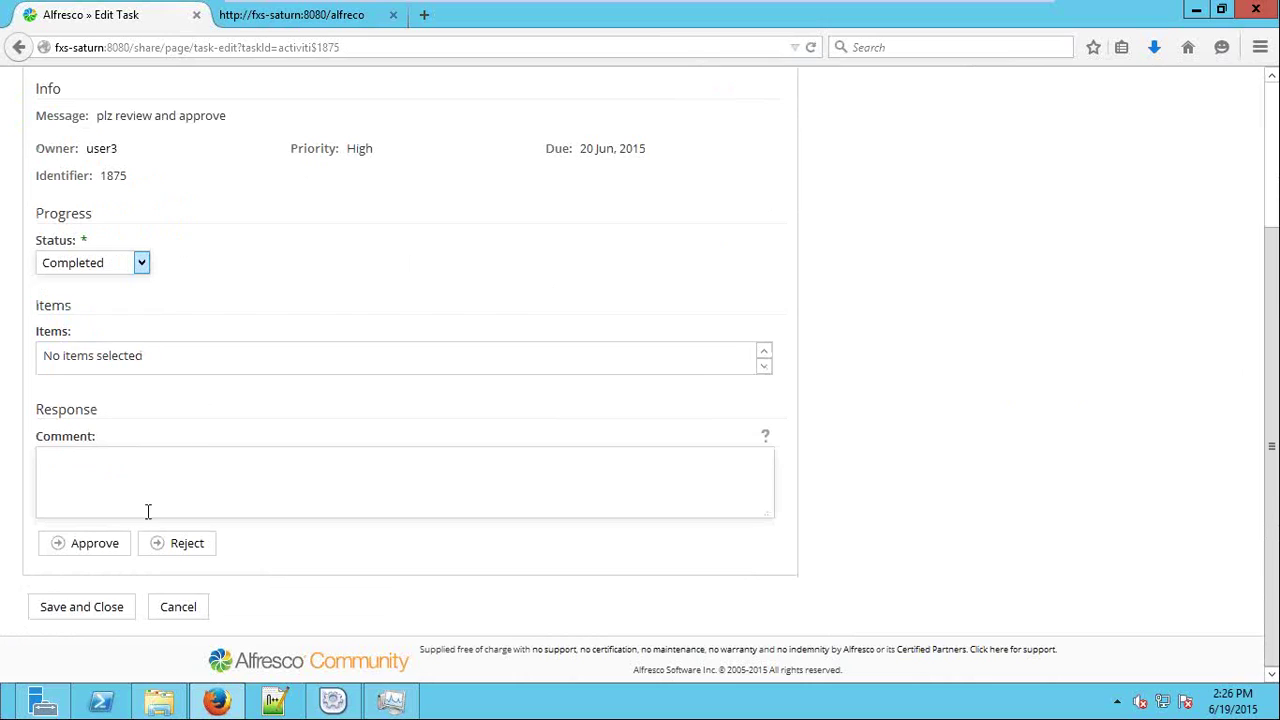
left_click(100, 496)
type("approved")
left_click(97, 543)
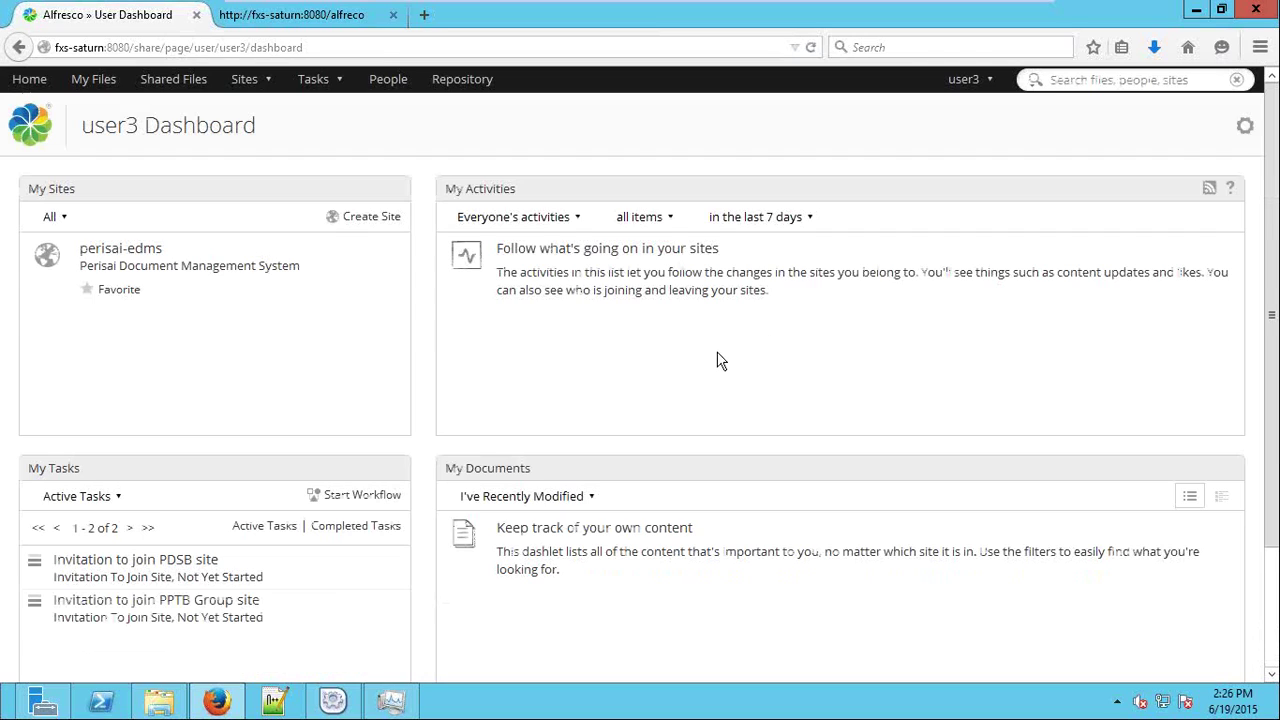
left_click(968, 80)
left_click(1010, 238)
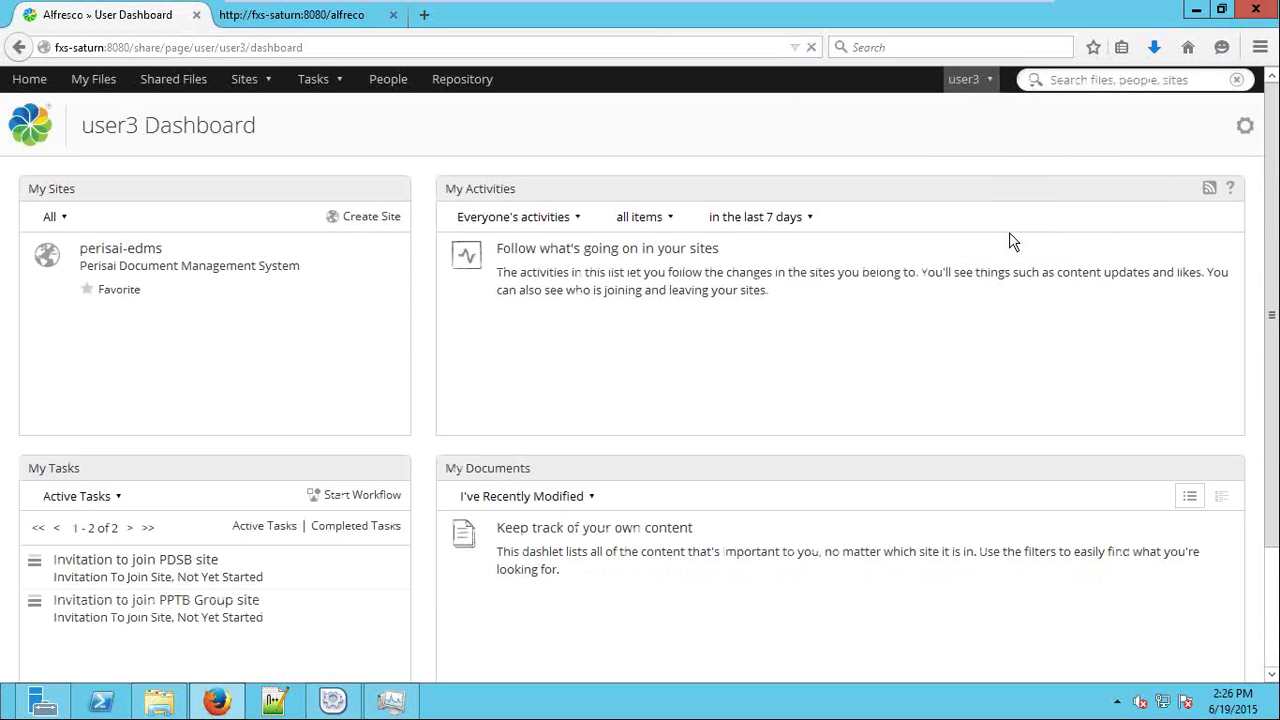
Log in as admin.
type("adm")
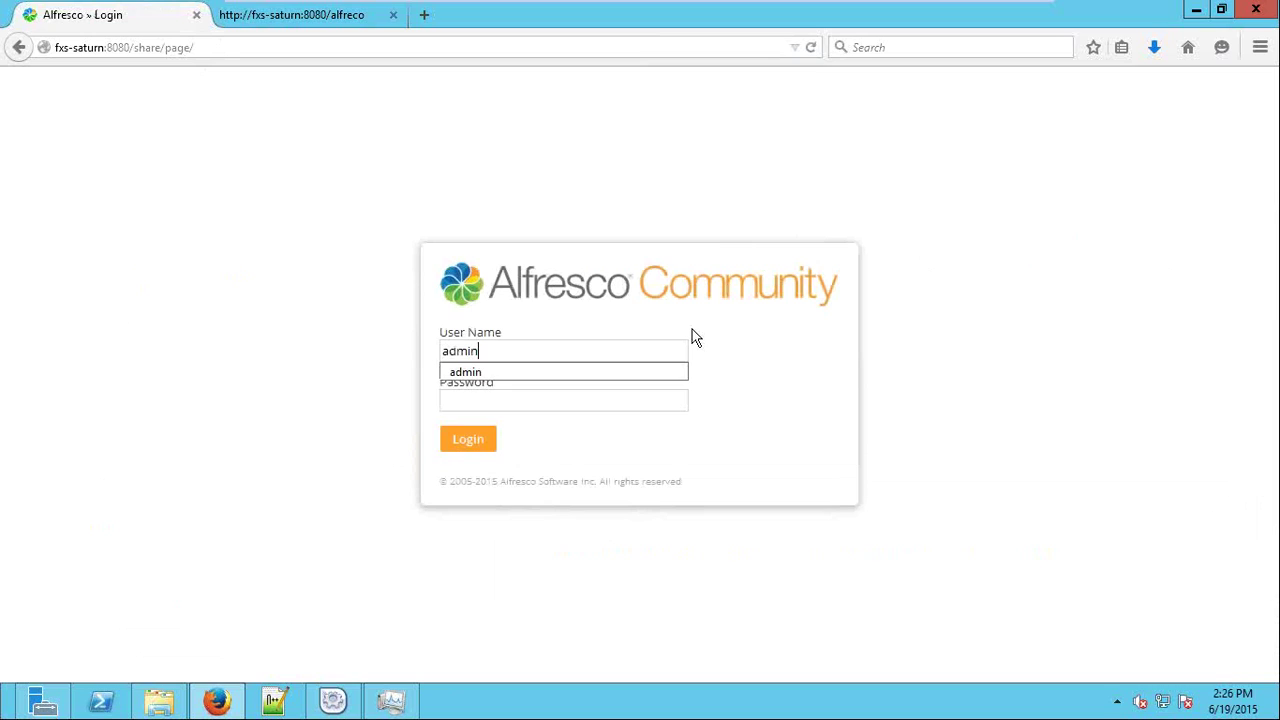
type("in")
key("Tab")
type("admin")
key("Return")
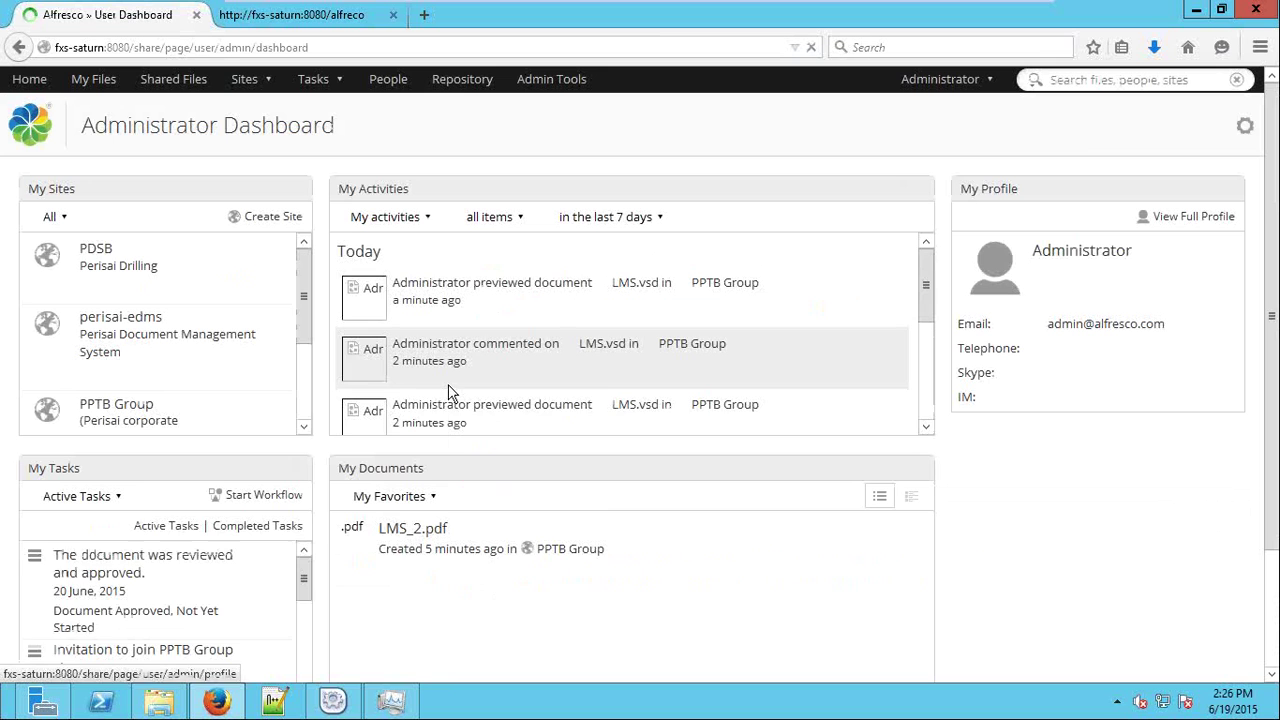
Look through the document-approved task, cancel it, and open LMS_2.pdf's details.
scroll(268, 447, "down", 1)
scroll(267, 442, "down", 2)
left_click(178, 422)
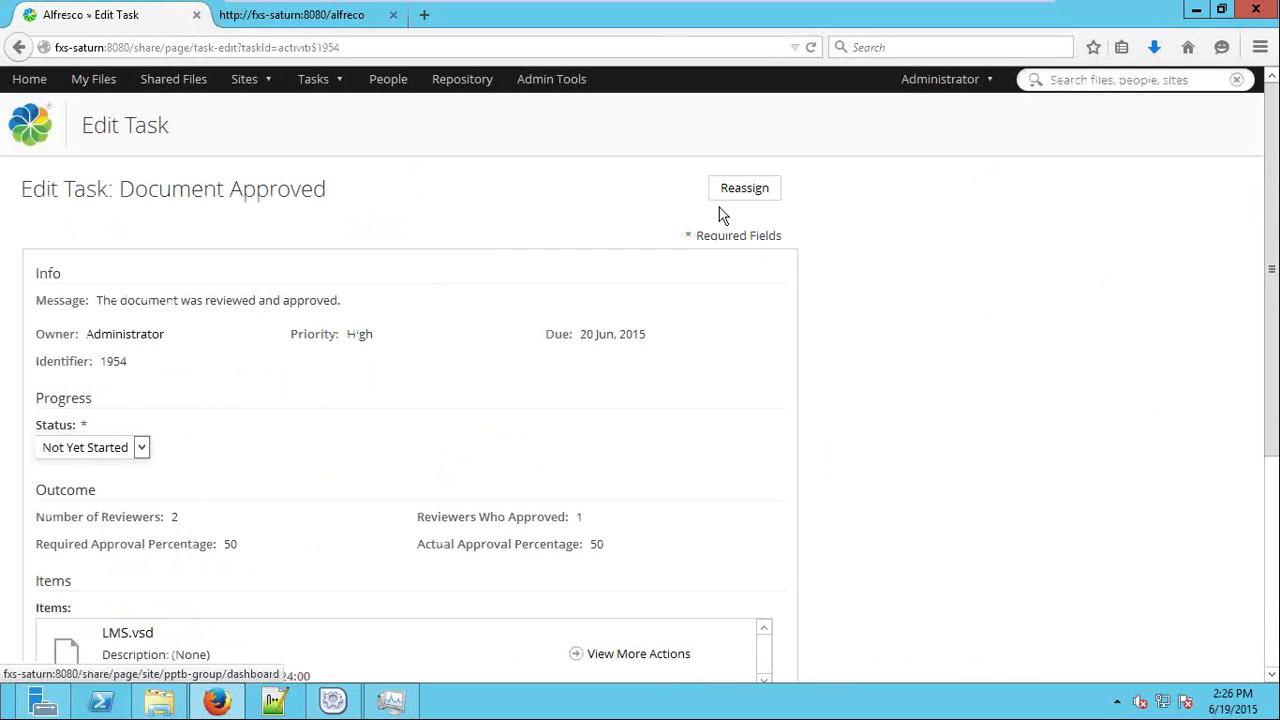
scroll(938, 385, "down", 1)
scroll(938, 385, "down", 5)
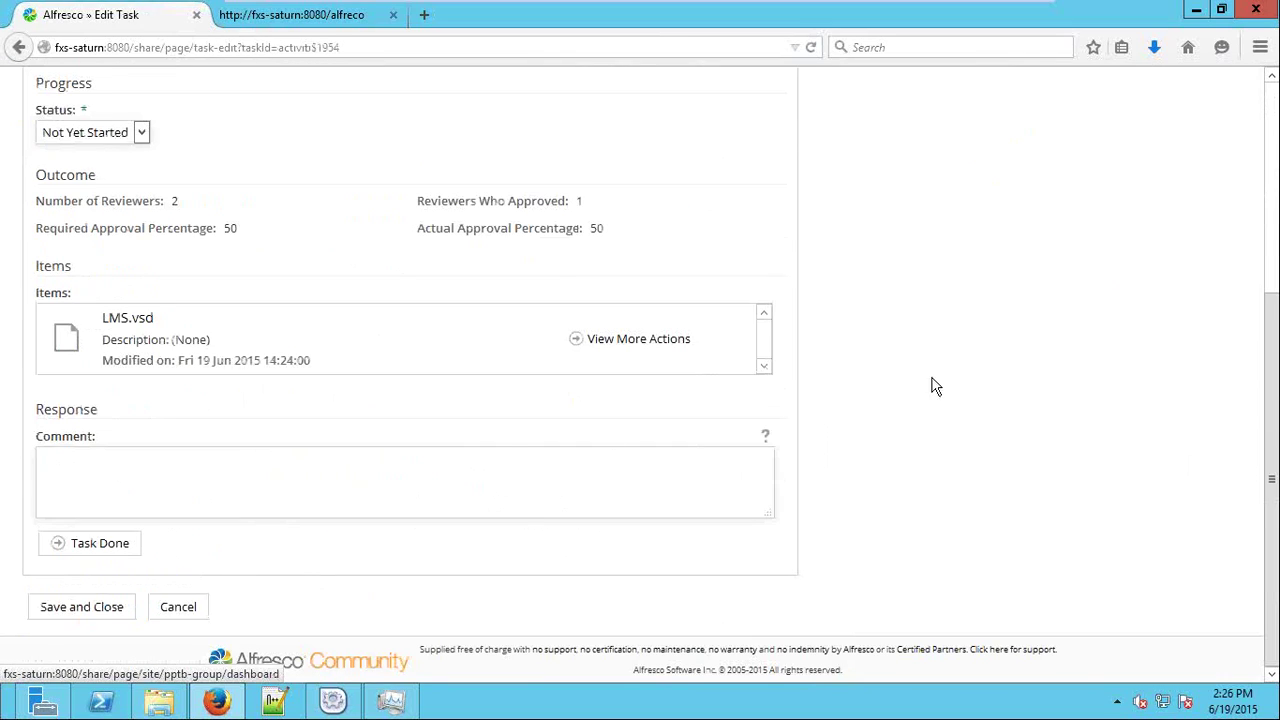
left_click(185, 604)
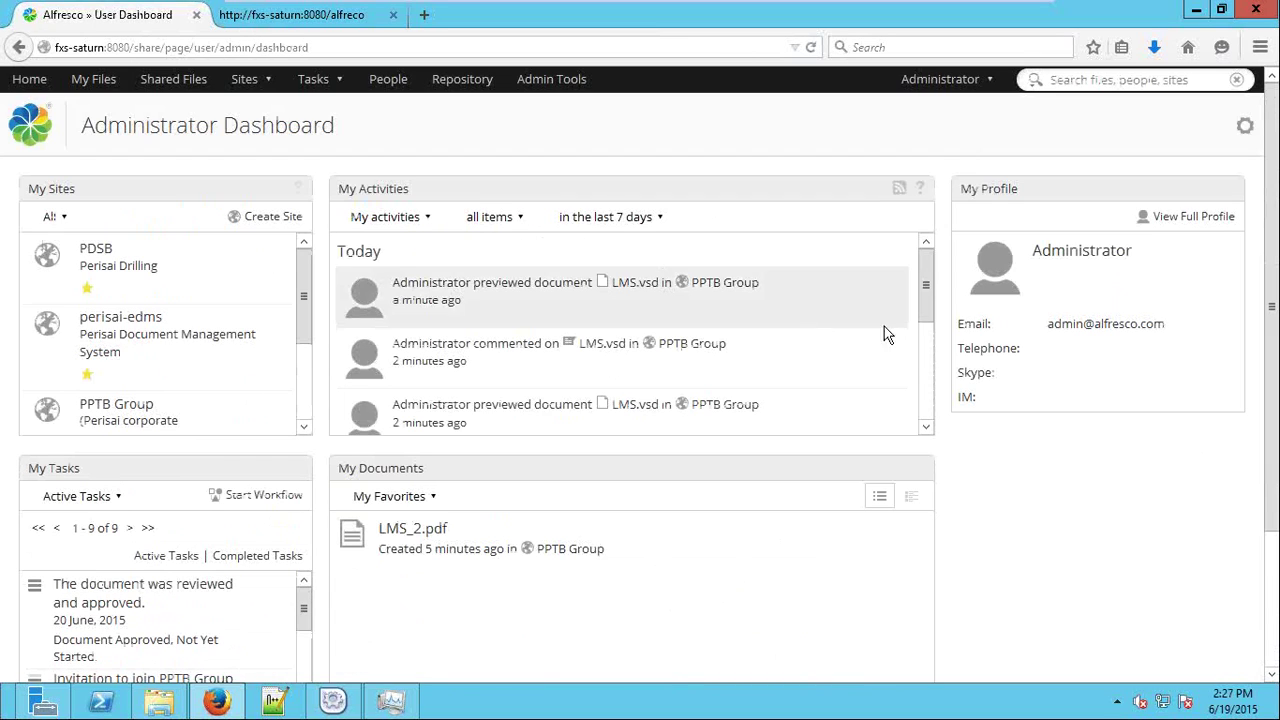
left_click(415, 536)
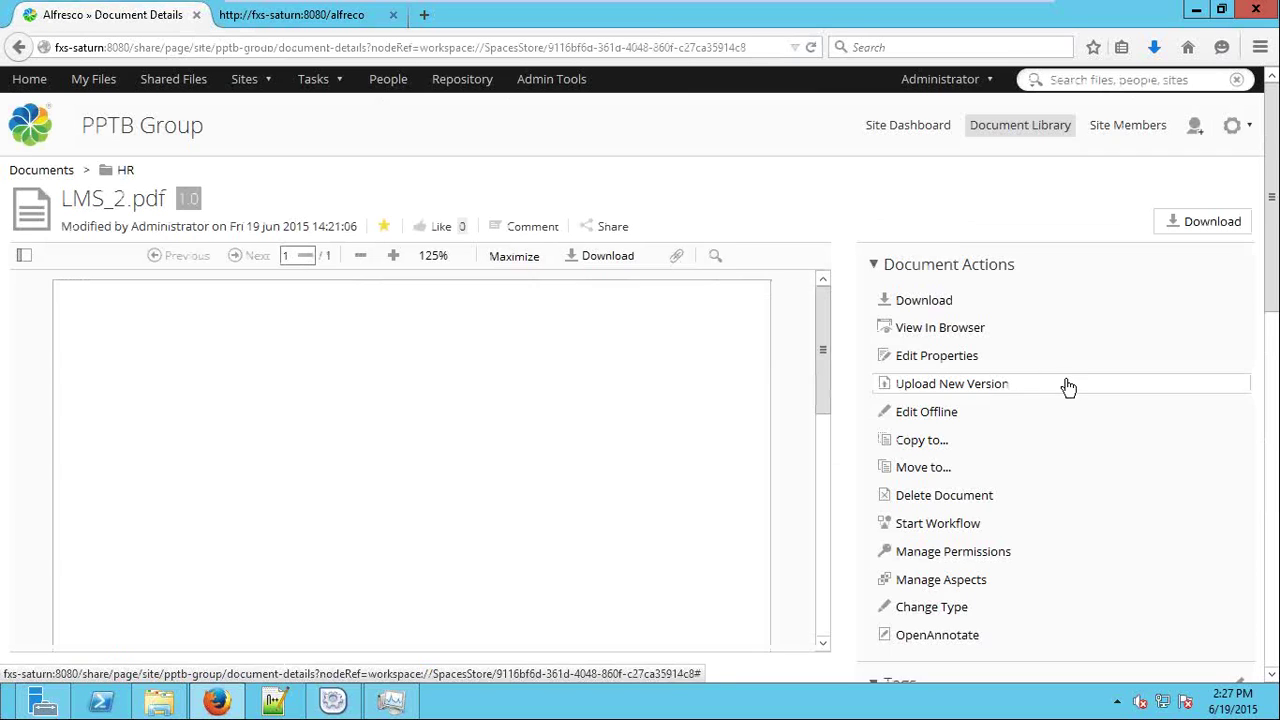
Check LMS_2.pdf's details and highlight the note that it has no workflows.
scroll(1079, 417, "down", 5)
scroll(1107, 424, "down", 3)
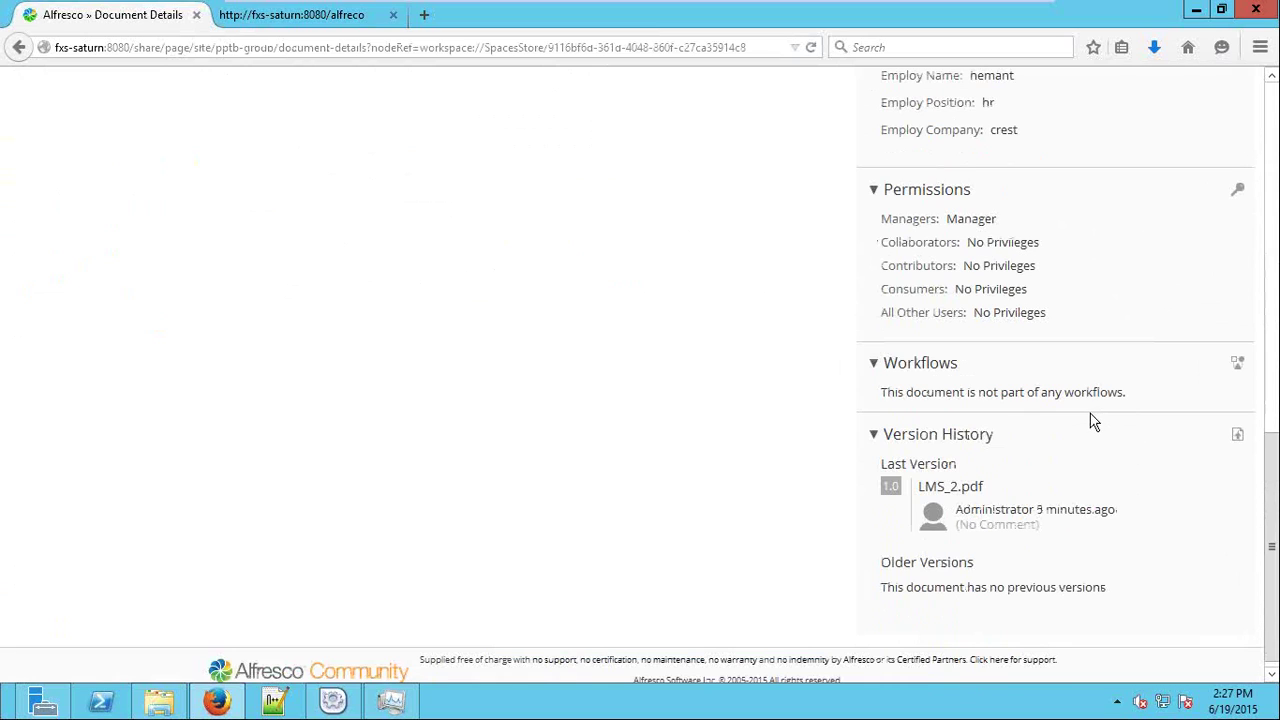
left_click_drag(1001, 400, 1108, 394)
scroll(1045, 424, "up", 1)
scroll(1045, 424, "up", 10)
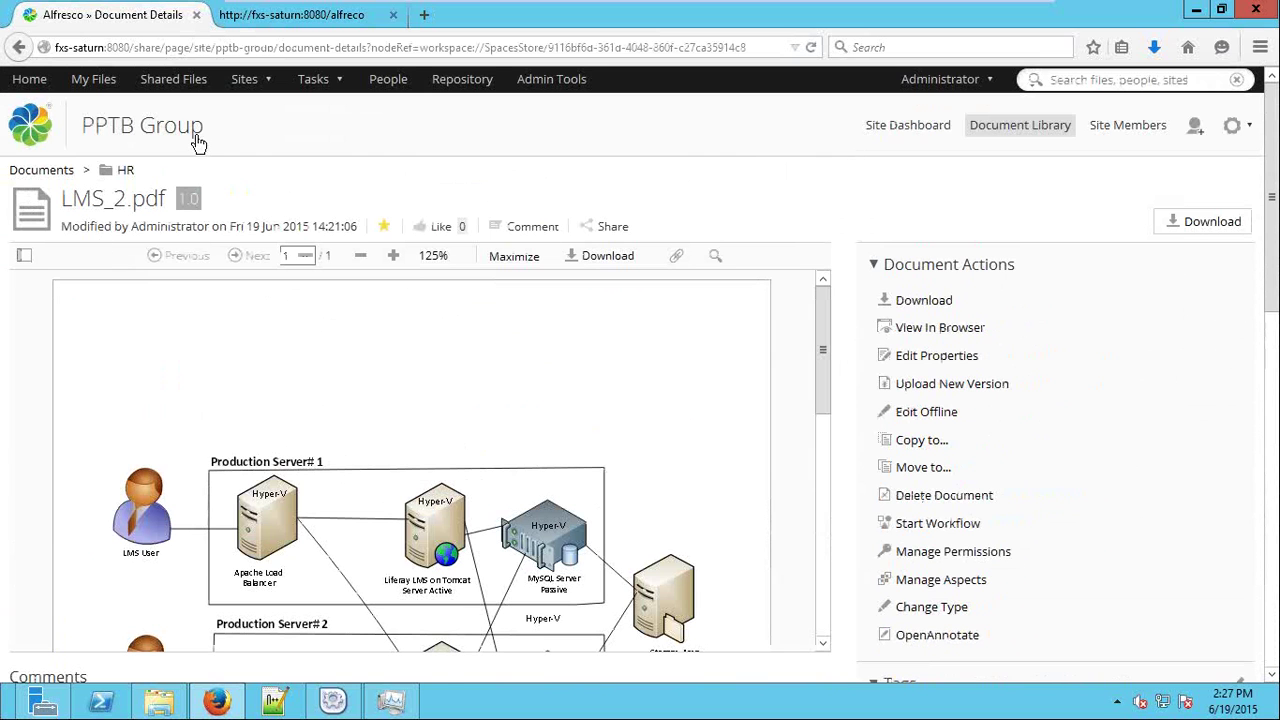
Reopen the approved task from Home, open LMS.vsd's details, and reach its Start Workflow page.
left_click(30, 80)
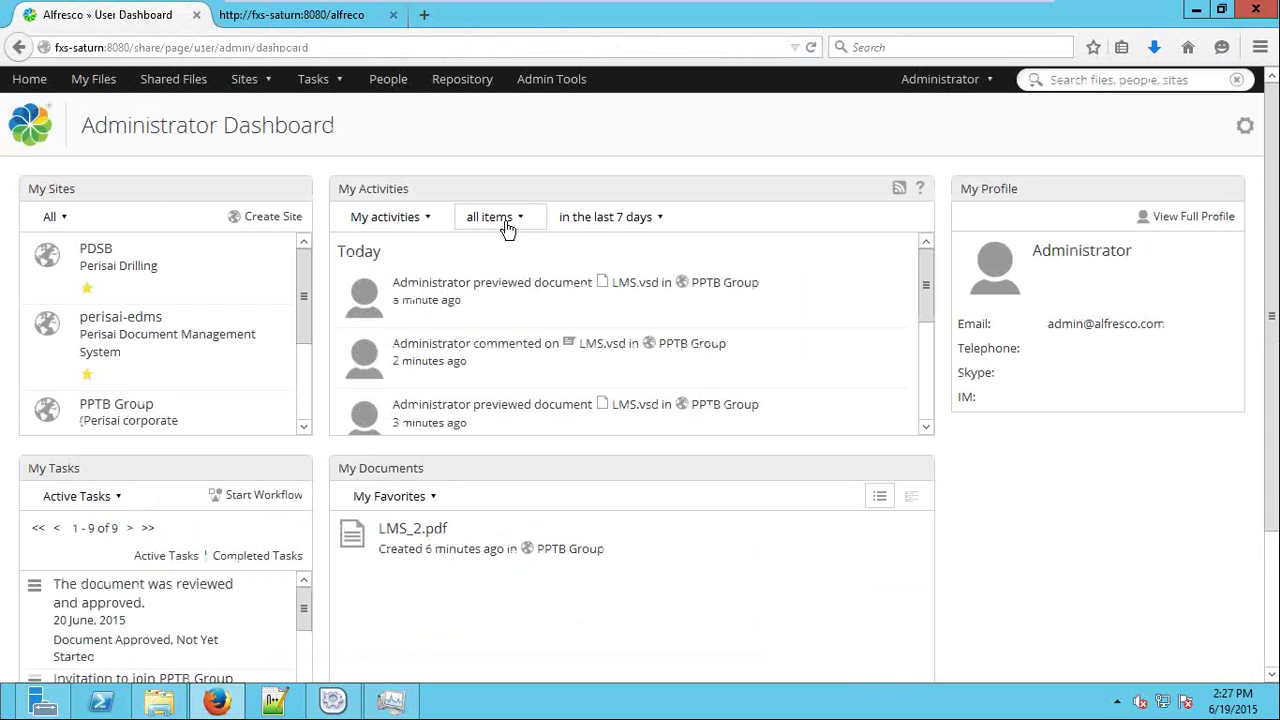
scroll(320, 390, "down", 3)
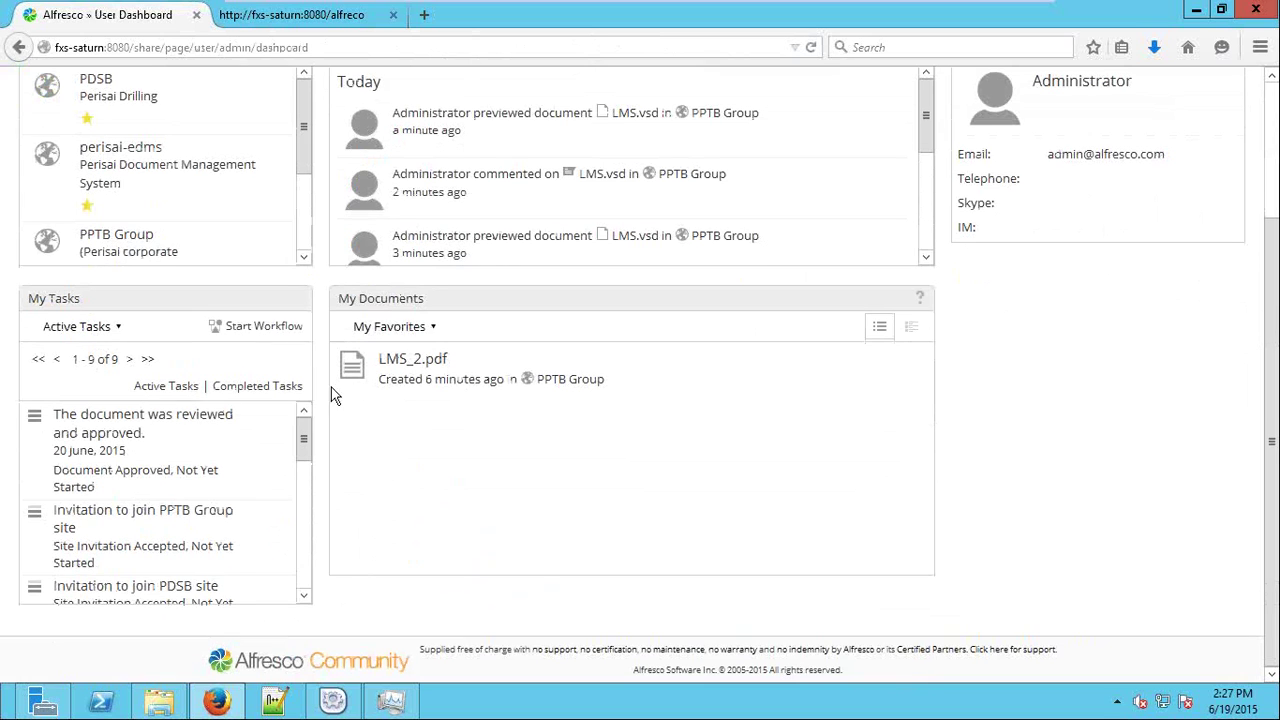
left_click(196, 424)
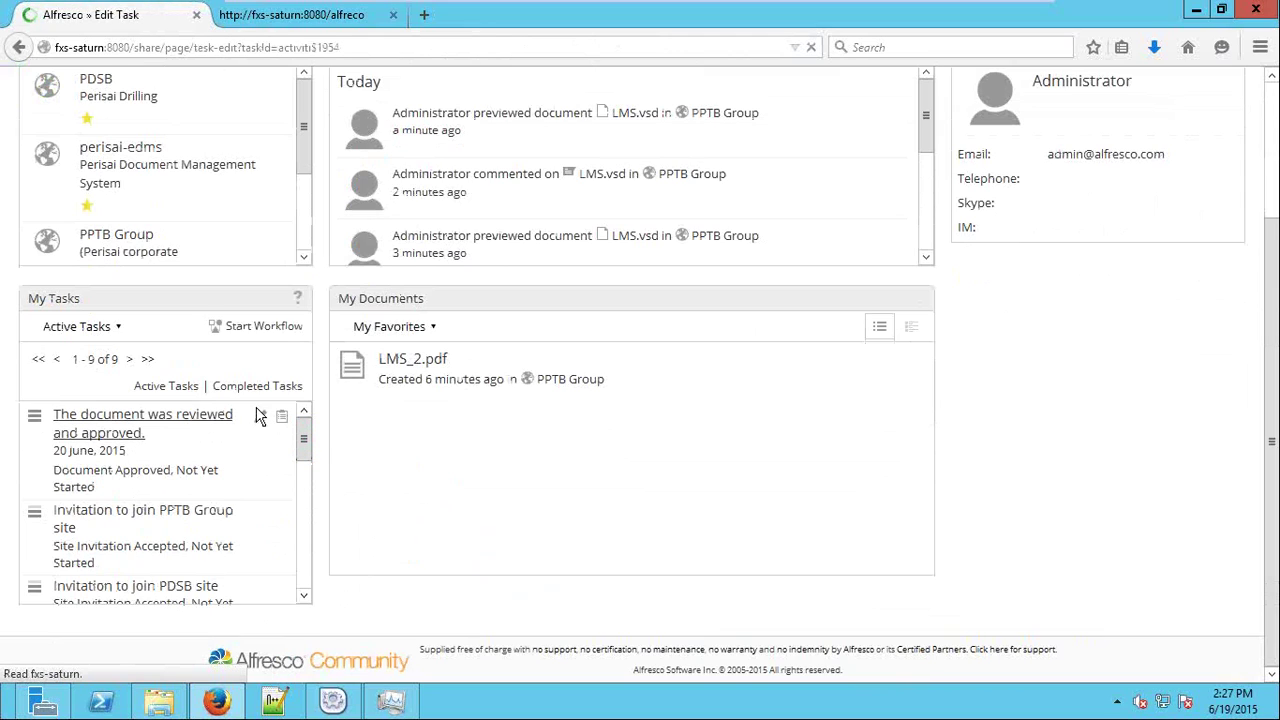
scroll(553, 387, "down", 5)
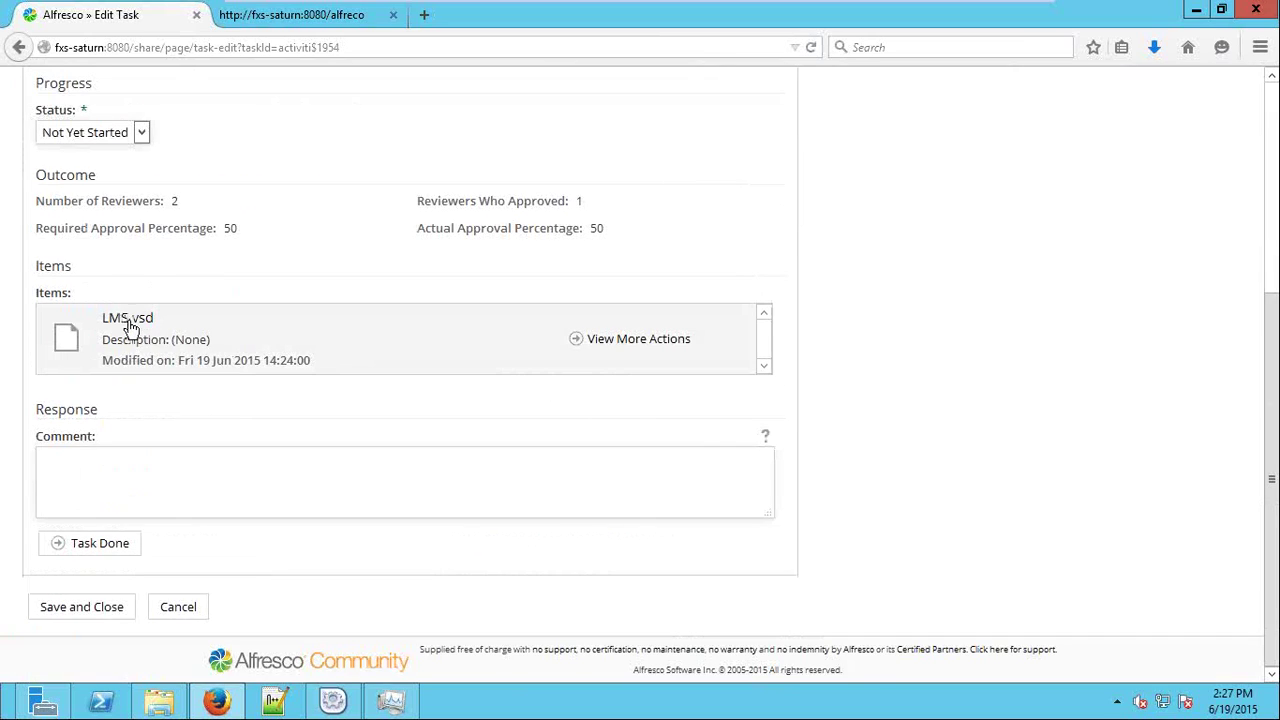
left_click(128, 320)
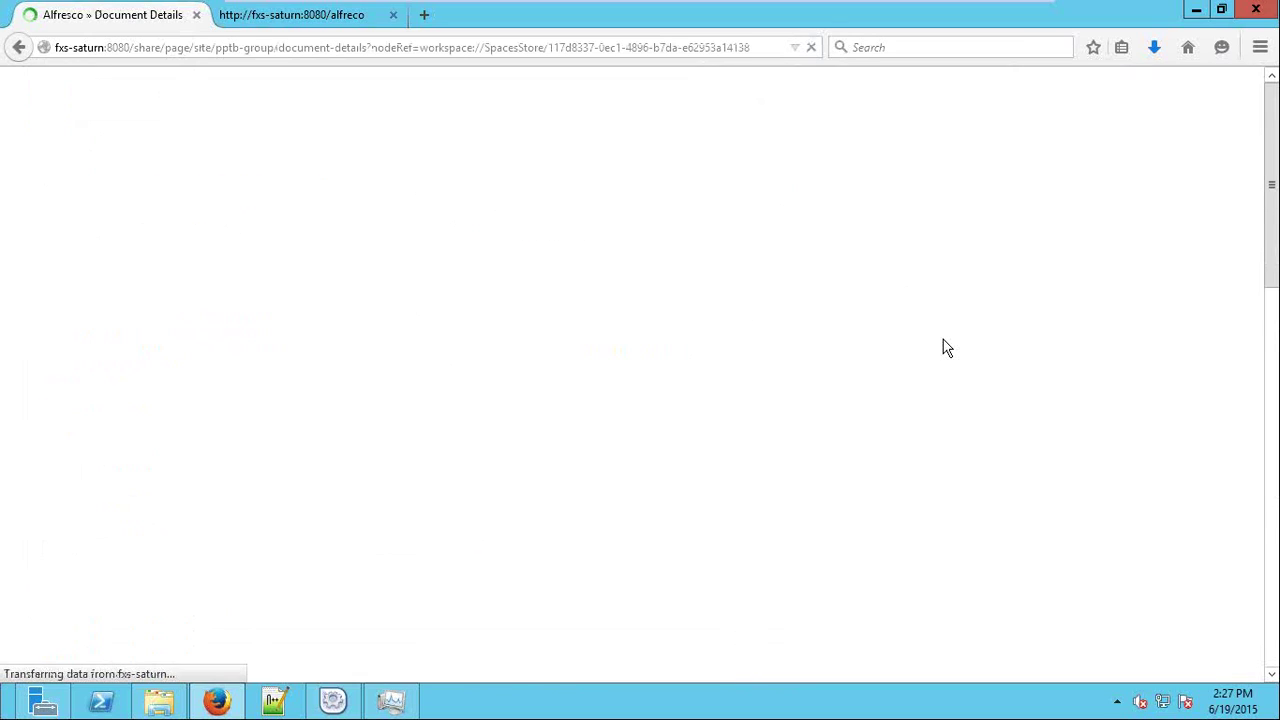
scroll(1140, 383, "down", 8)
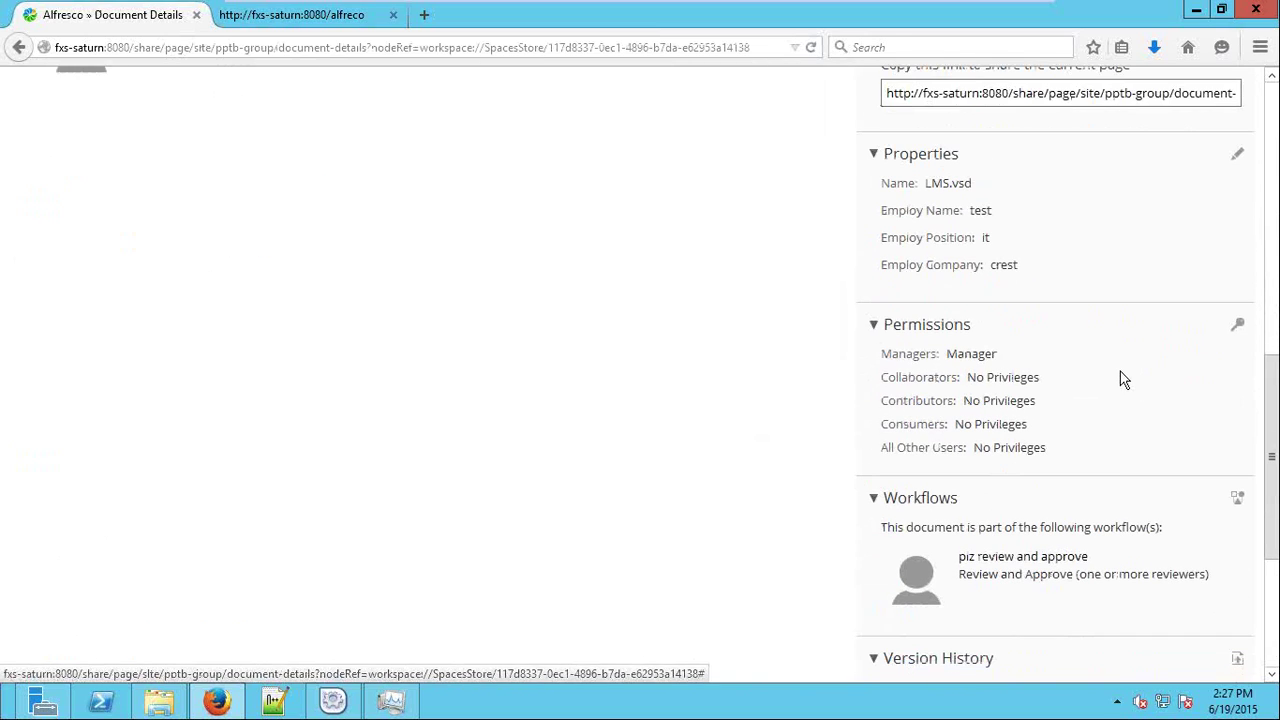
scroll(1120, 378, "down", 3)
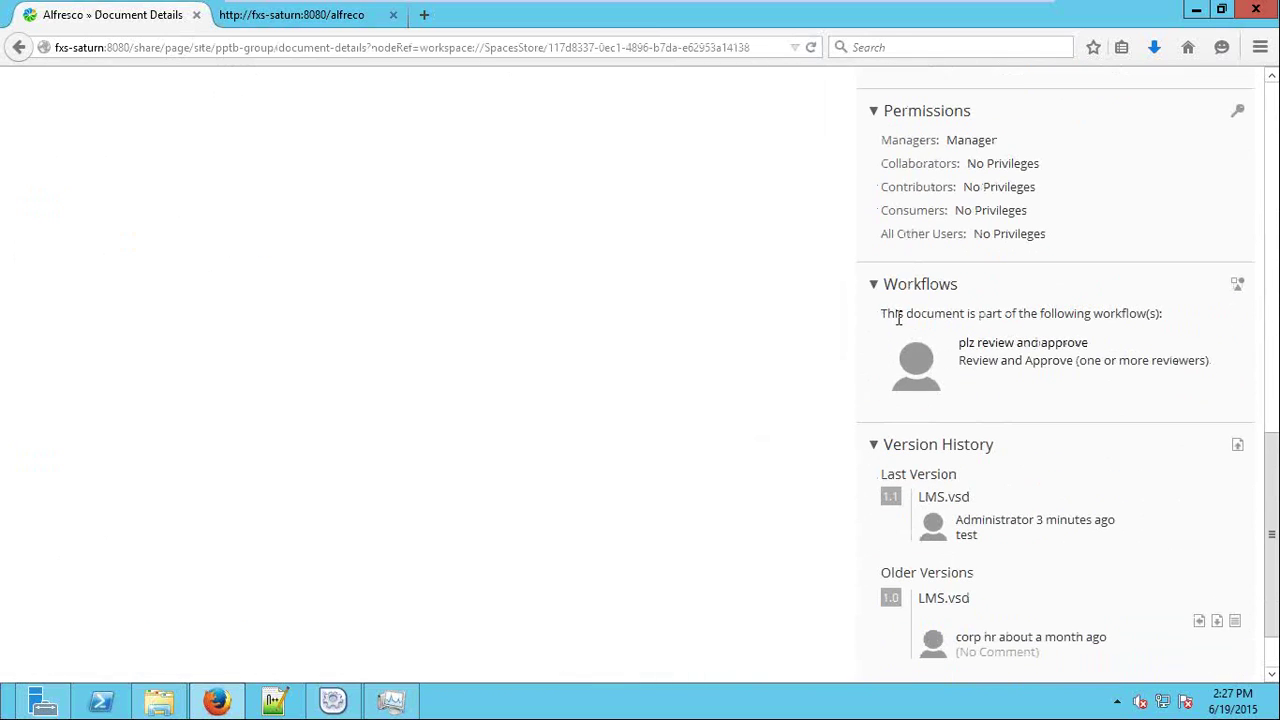
left_click_drag(895, 313, 1210, 316)
left_click(1237, 285)
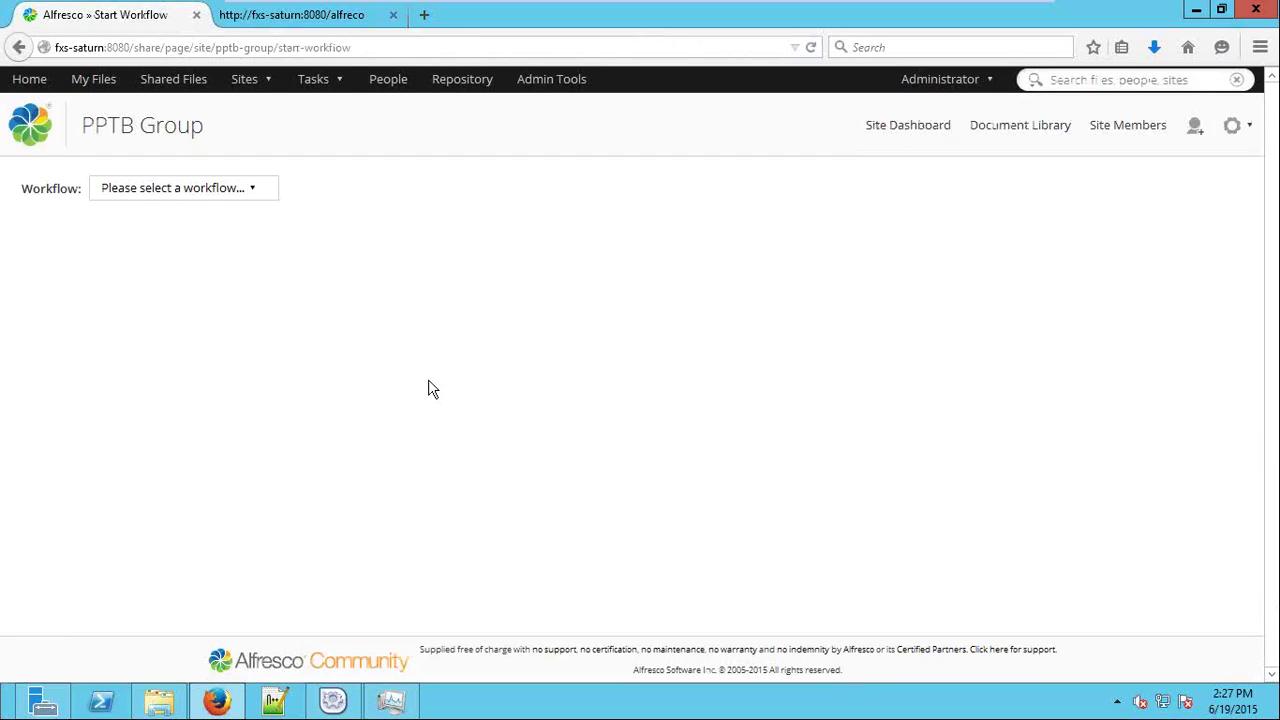
Browse the workflow types, return to LMS.vsd, and choose Tasks > Workflows I've Started.
left_click(190, 190)
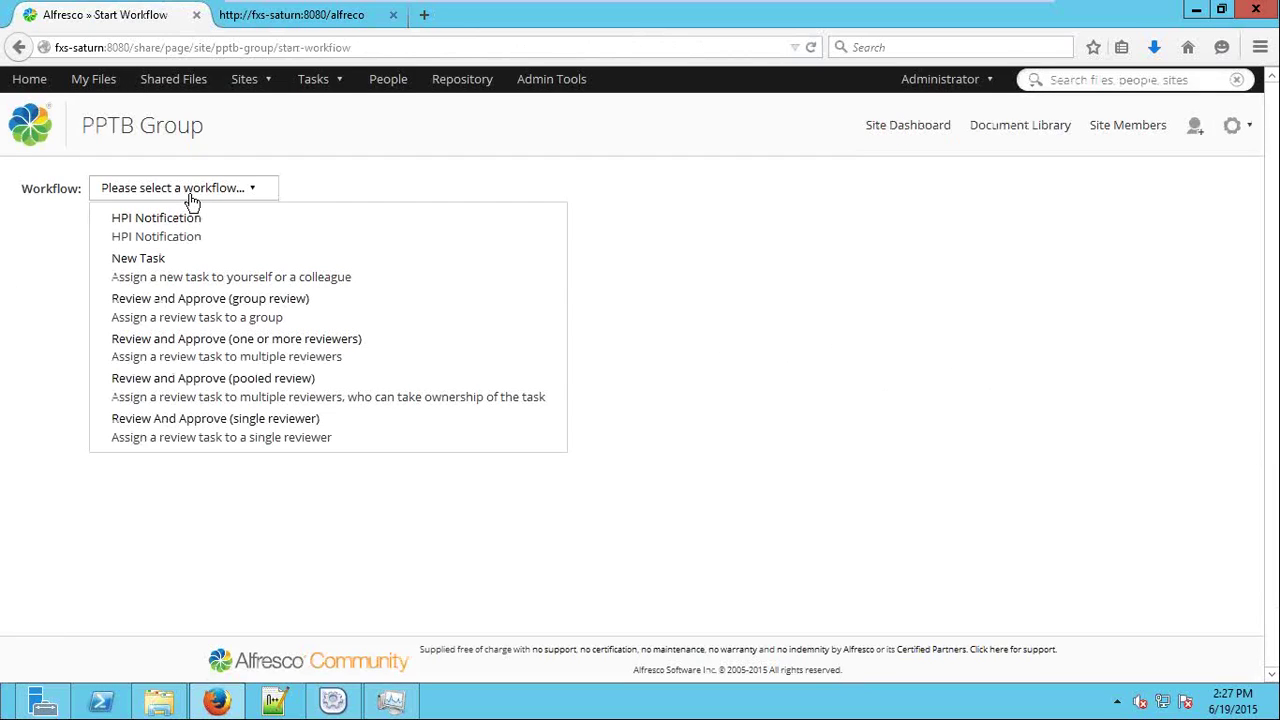
left_click(19, 47)
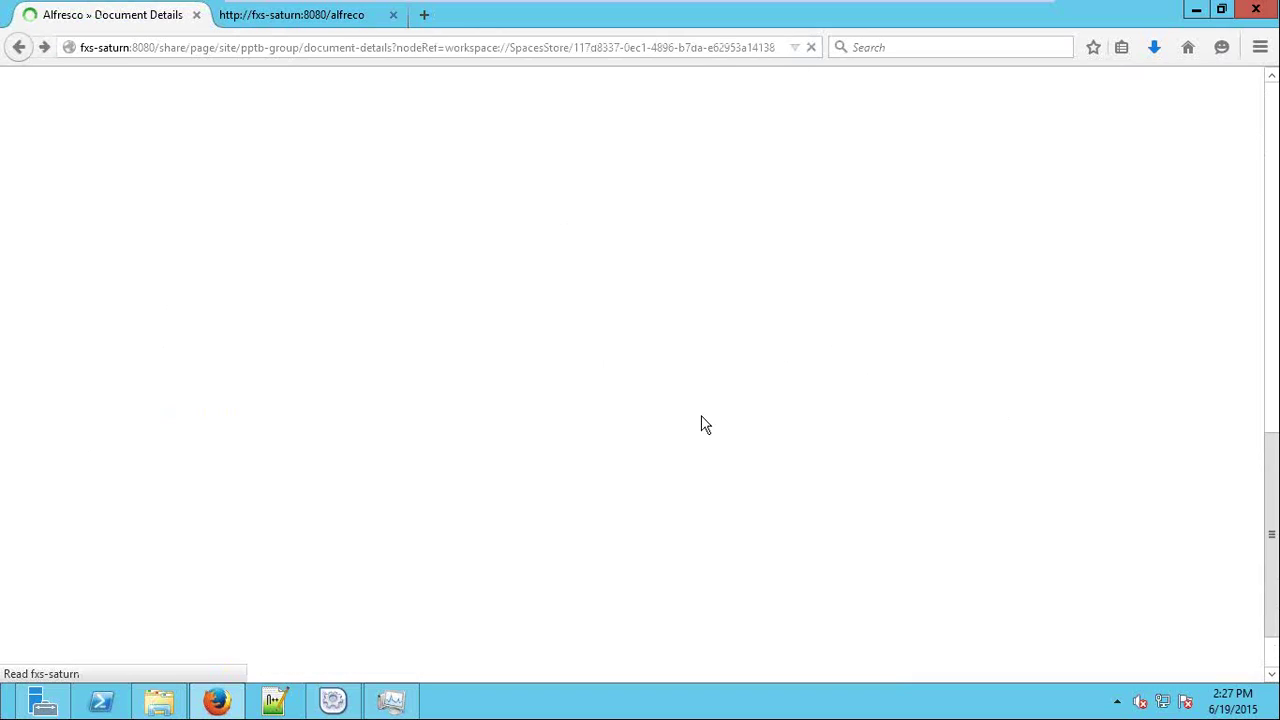
scroll(713, 435, "up", 10)
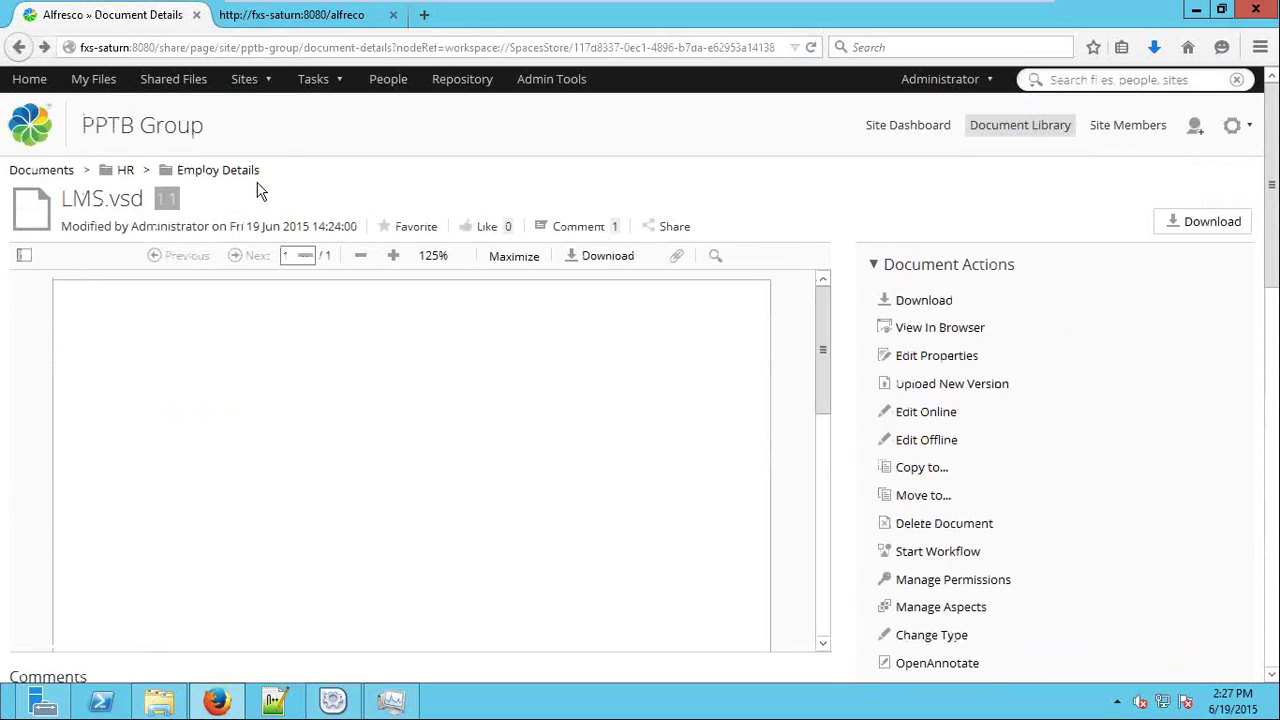
left_click(310, 82)
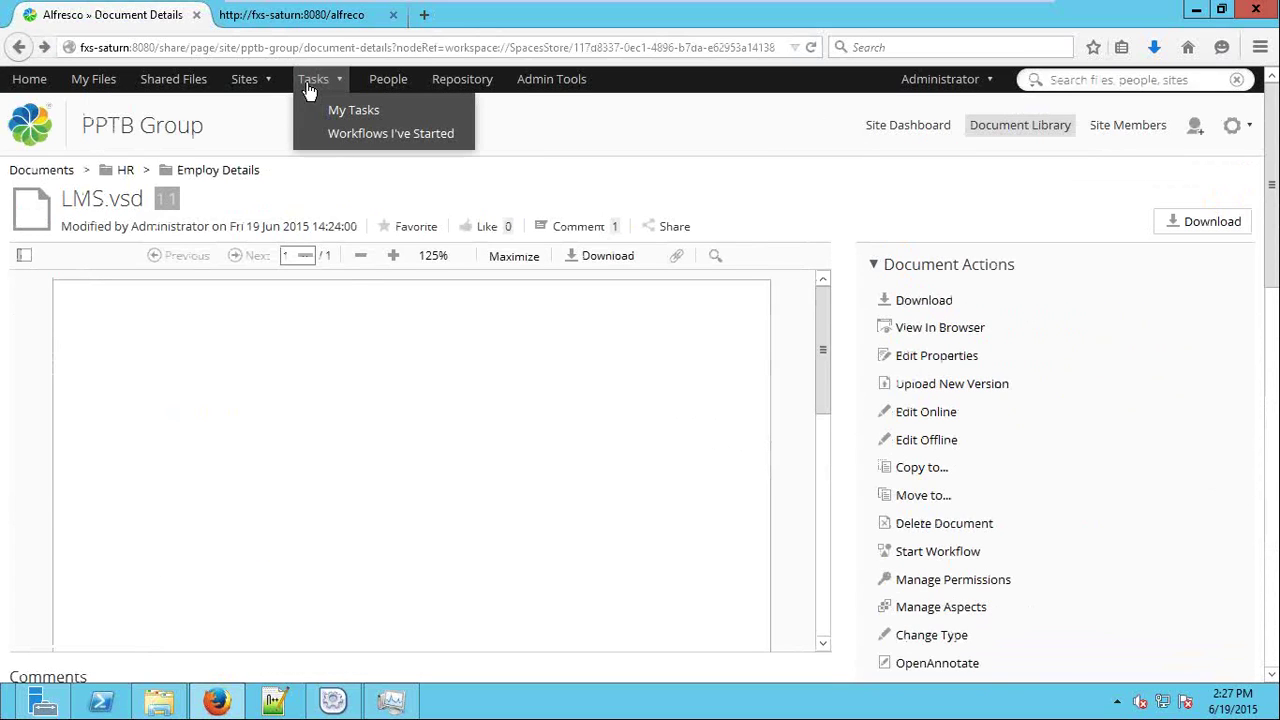
left_click(394, 133)
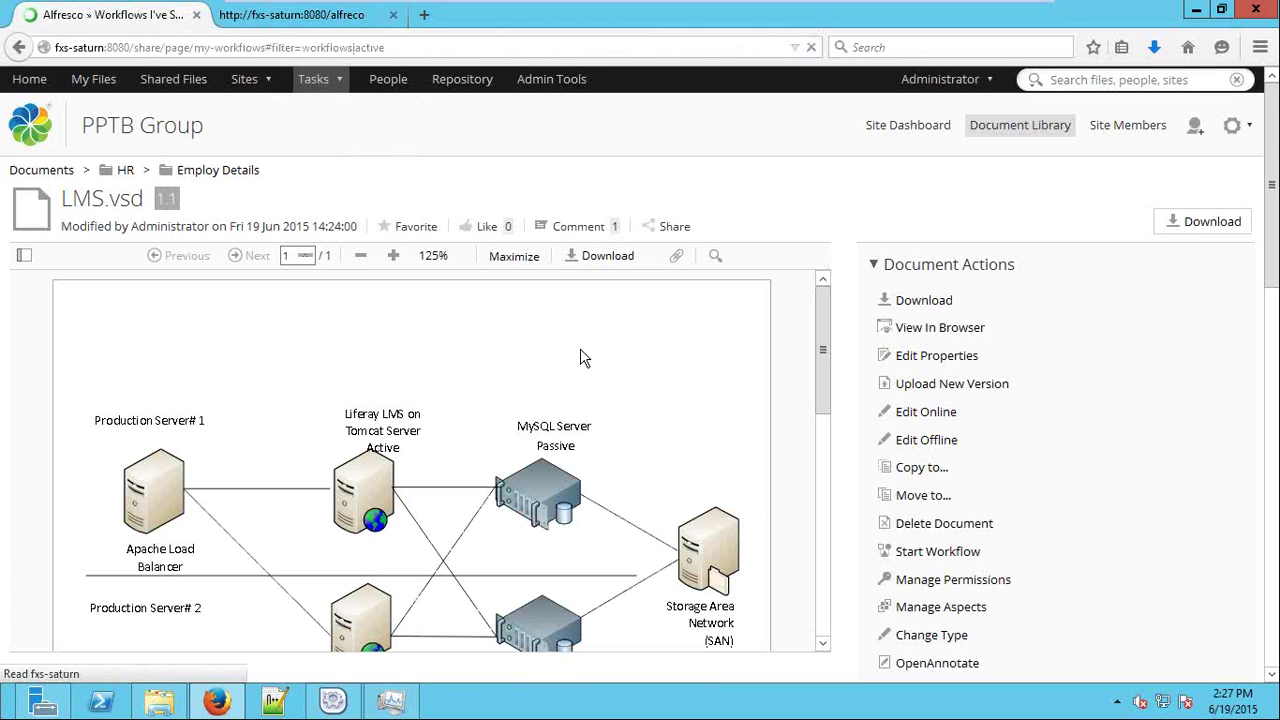
Open the plz review and approve workflow's details and highlight the Review history rows.
left_click(318, 238)
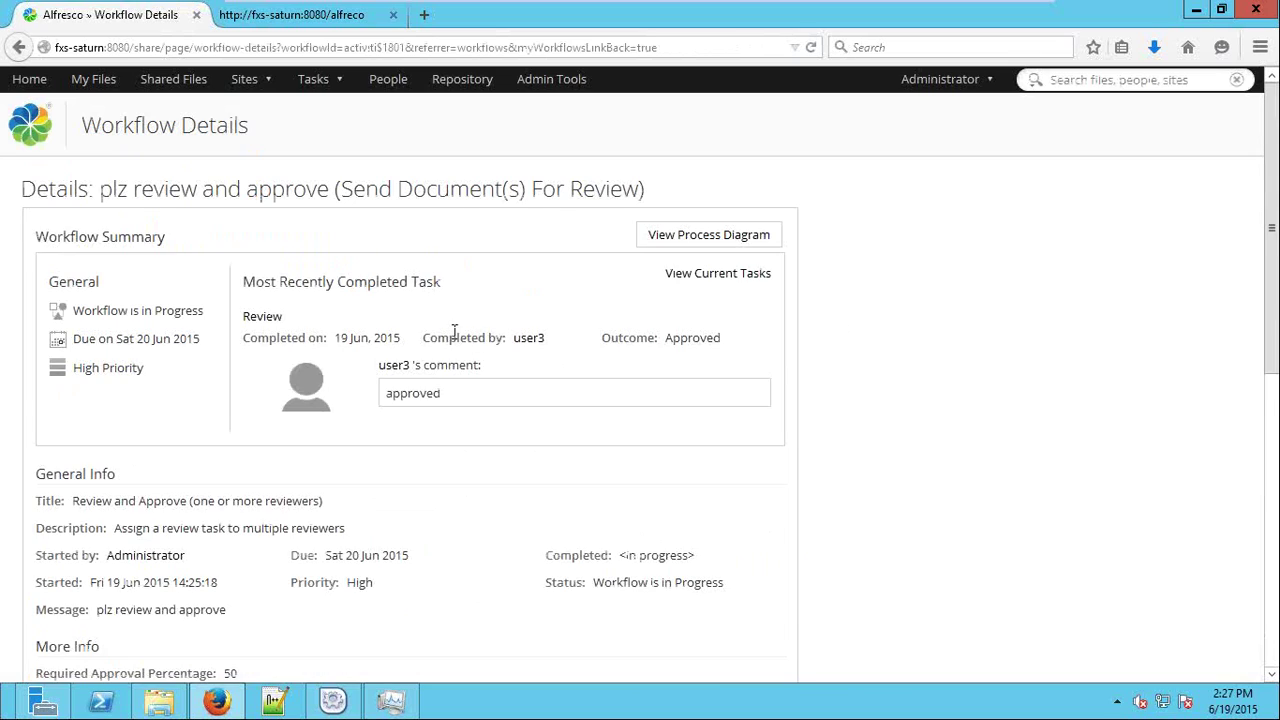
scroll(932, 358, "down", 6)
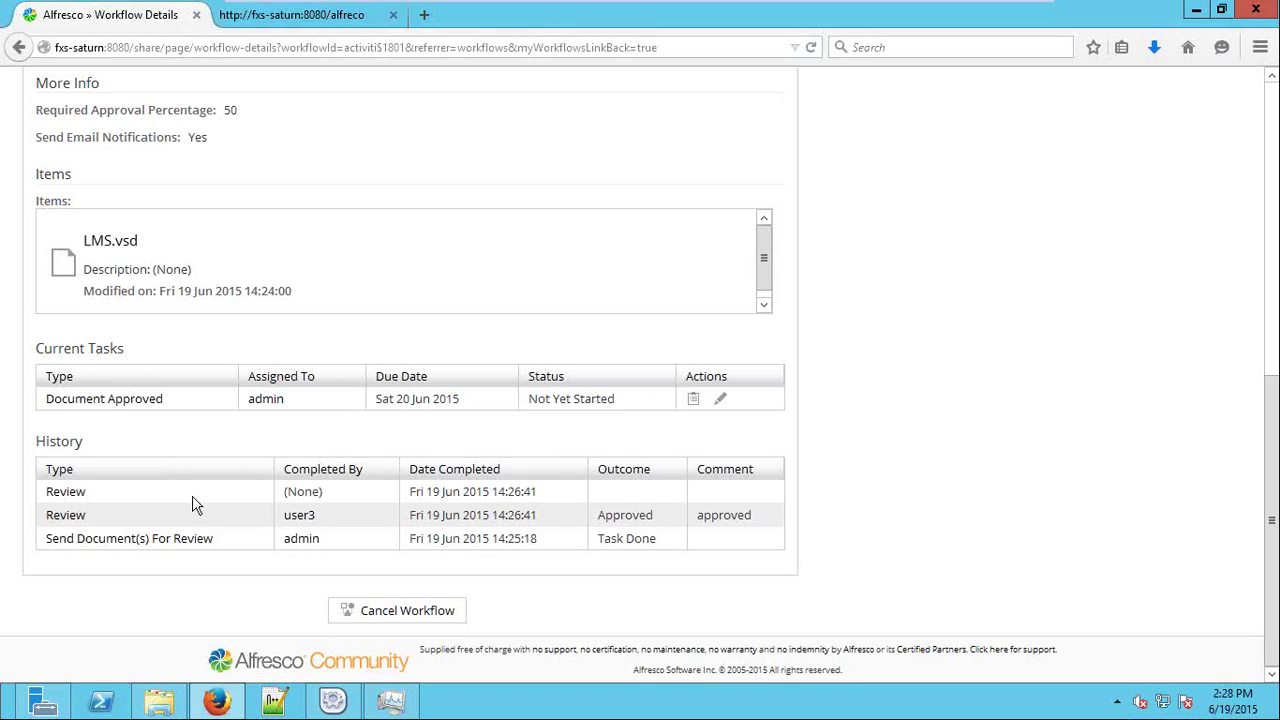
left_click_drag(50, 495, 769, 531)
Scroll back to the top of Workflow Details and open View Process Diagram.
left_click(865, 520)
scroll(865, 520, "up", 5)
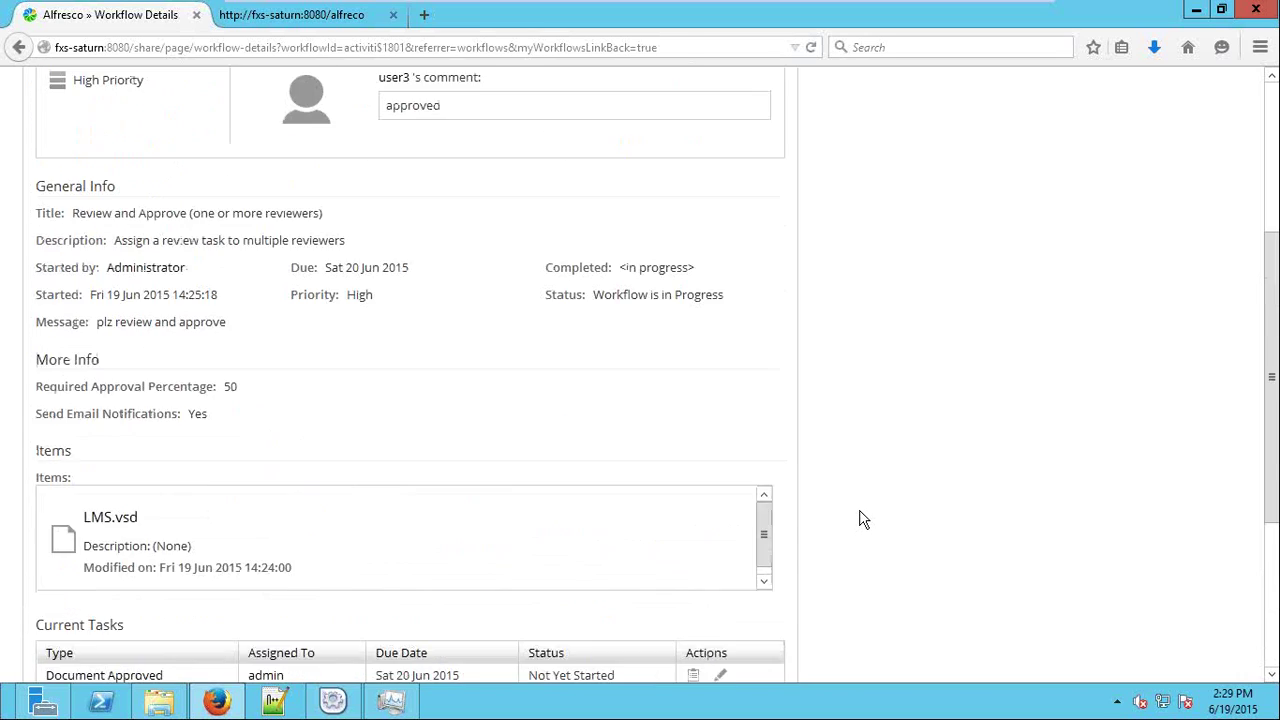
scroll(866, 505, "down", 4)
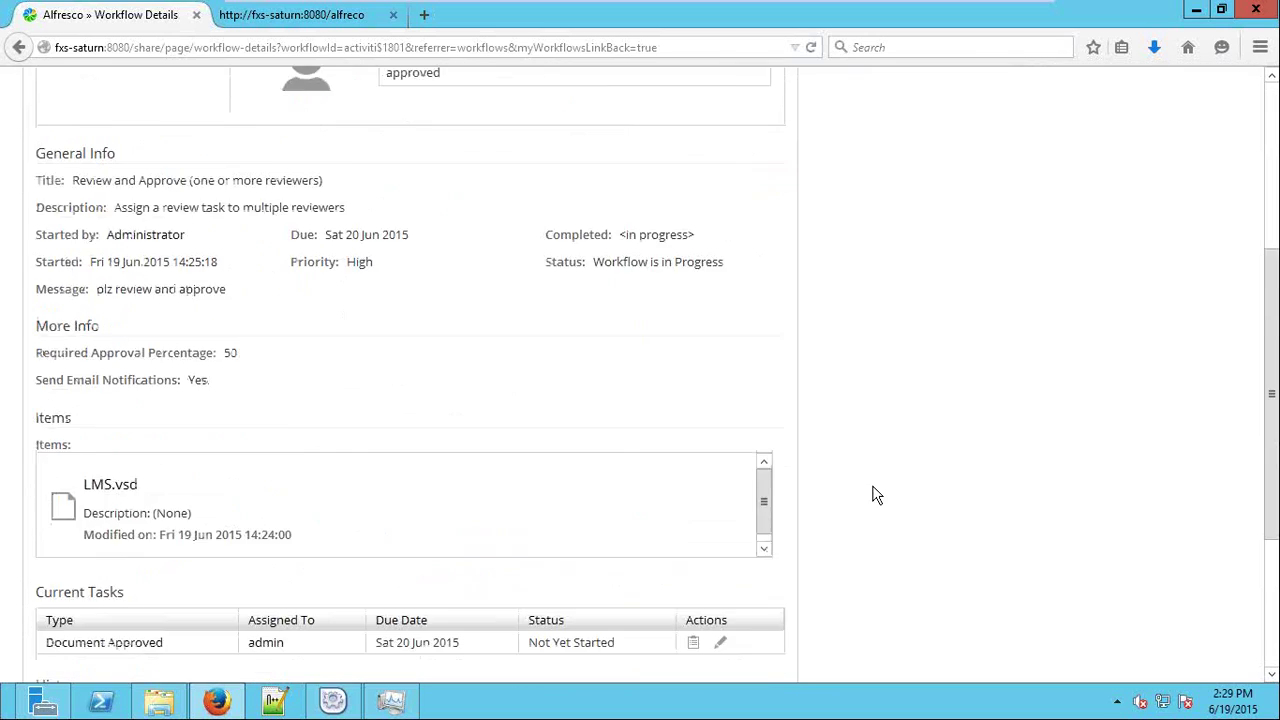
scroll(629, 394, "up", 4)
scroll(90, 347, "down", 3)
left_click_drag(156, 330, 674, 357)
scroll(674, 357, "down", 3)
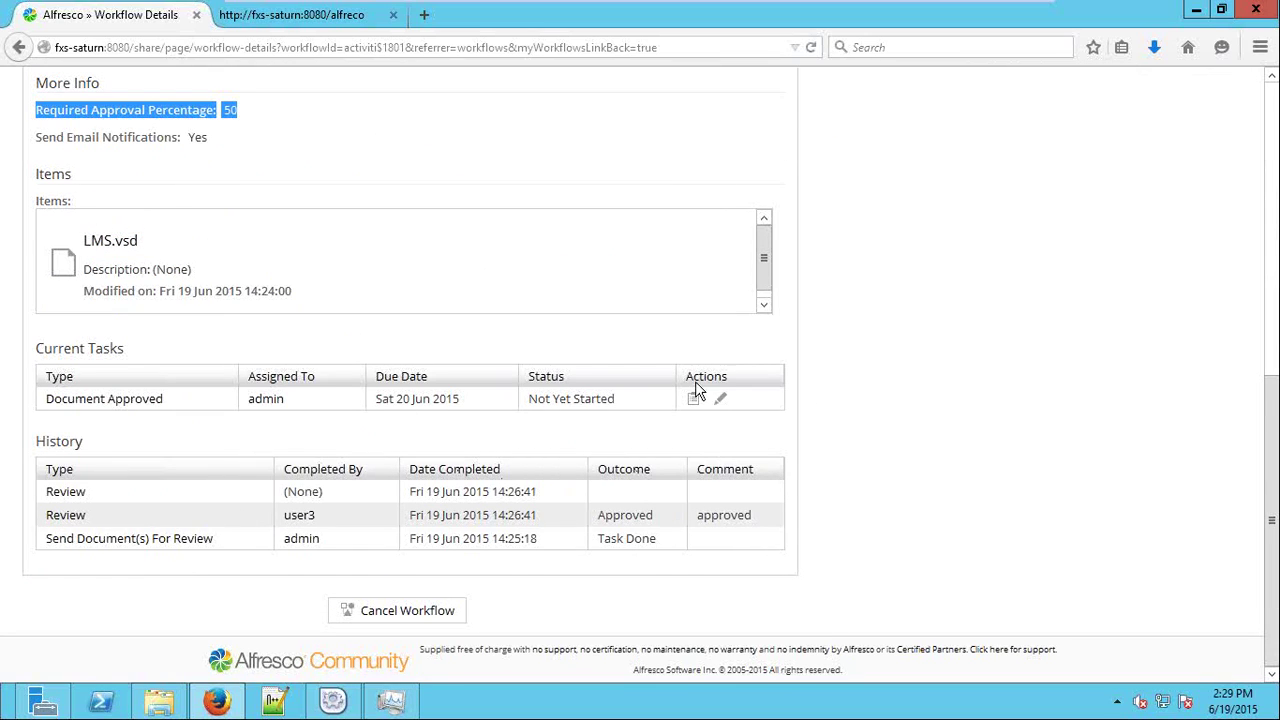
scroll(846, 386, "up", 6)
left_click(740, 238)
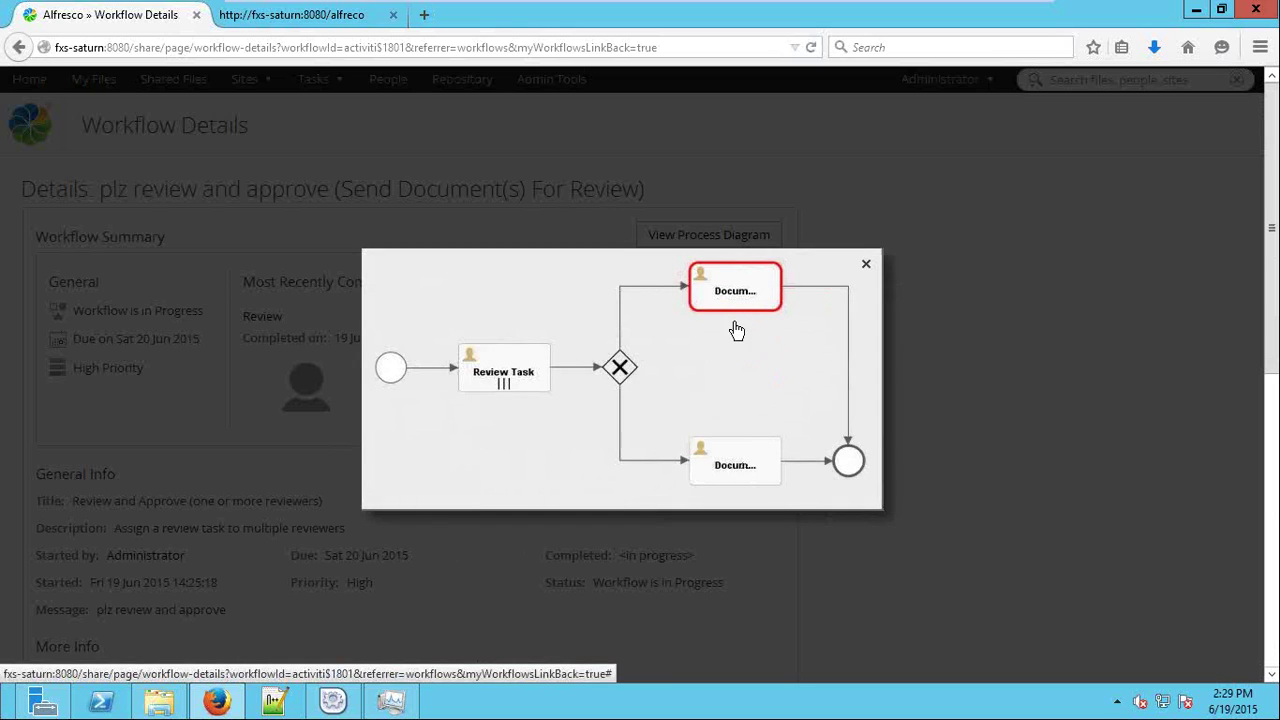
Close the process diagram popup and go Home to the Administrator Dashboard.
left_click(866, 268)
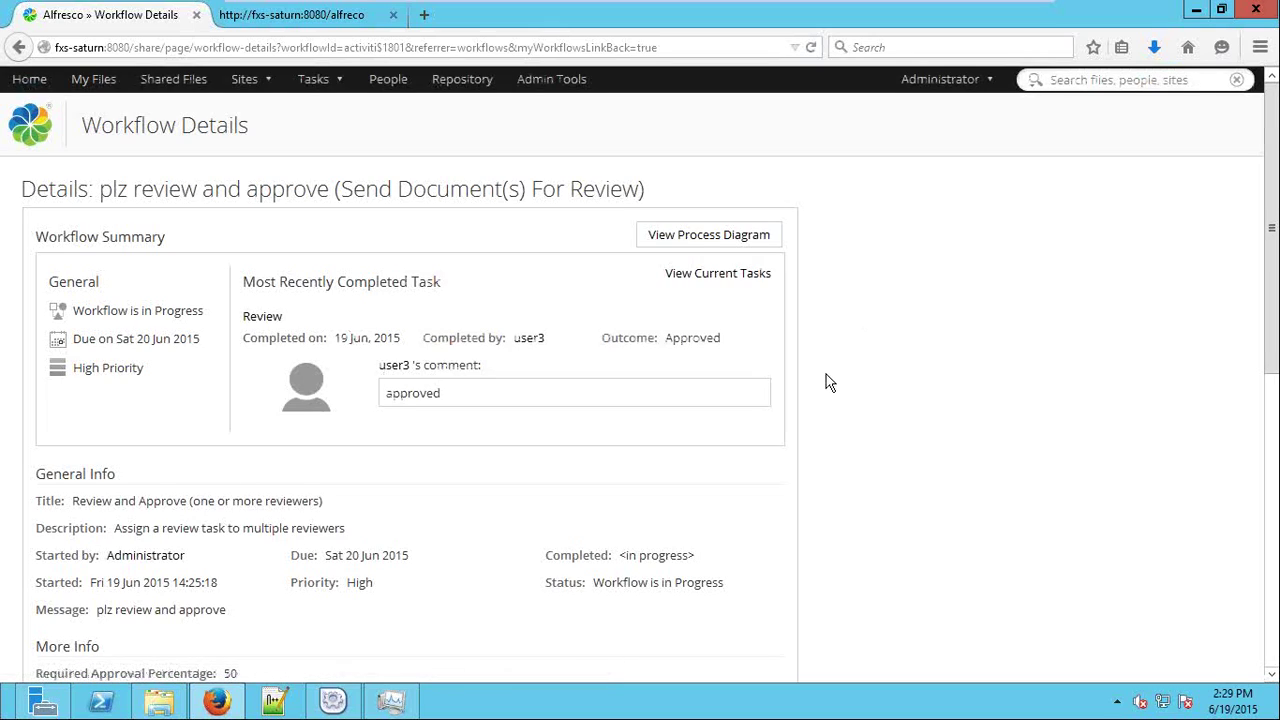
left_click(22, 79)
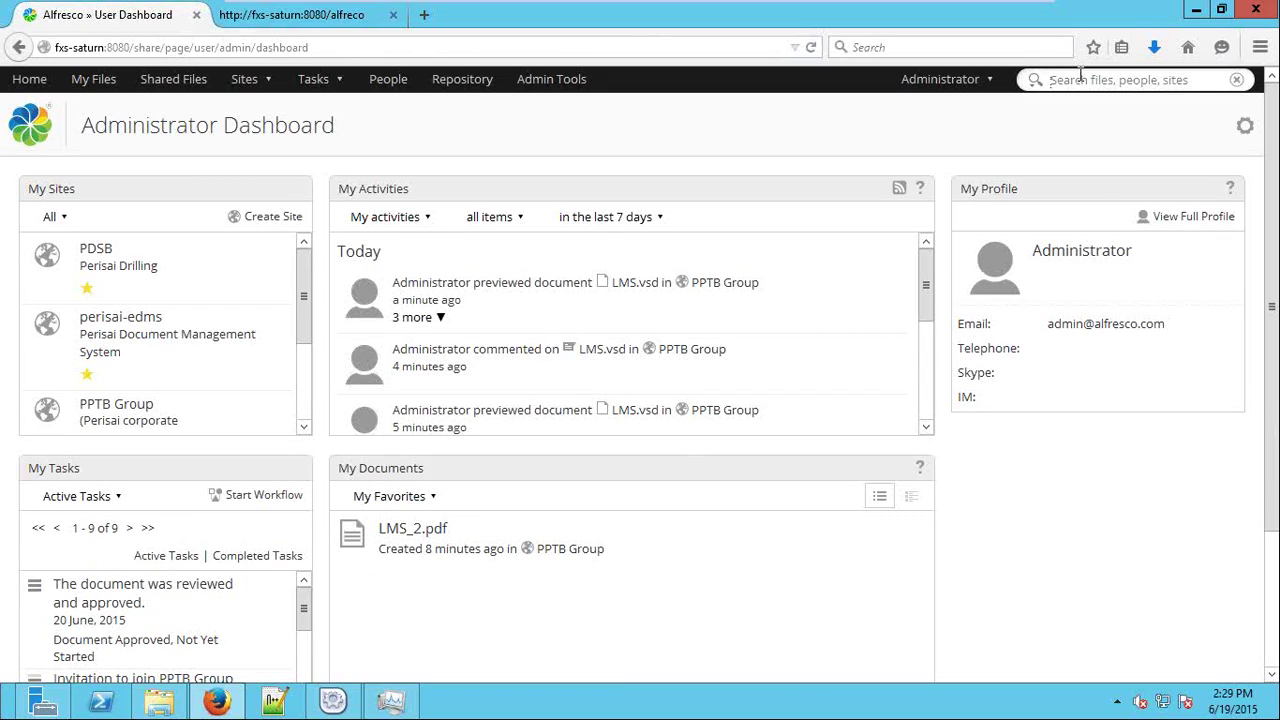
Try quick searches such as 'cres' and 'agre', then run a full search for 'notes'.
left_click(1080, 79)
type("c")
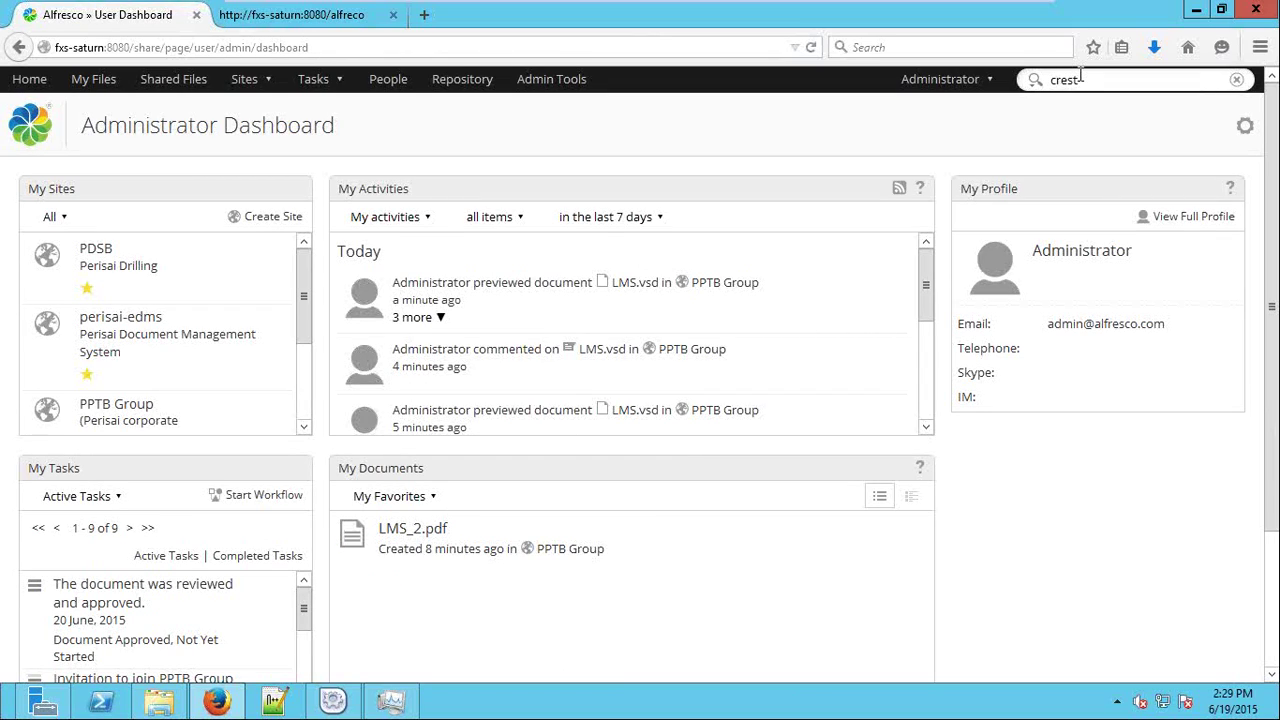
type("res")
key("BackSpace")
key("BackSpace")
key("BackSpace")
key("BackSpace")
type("notes")
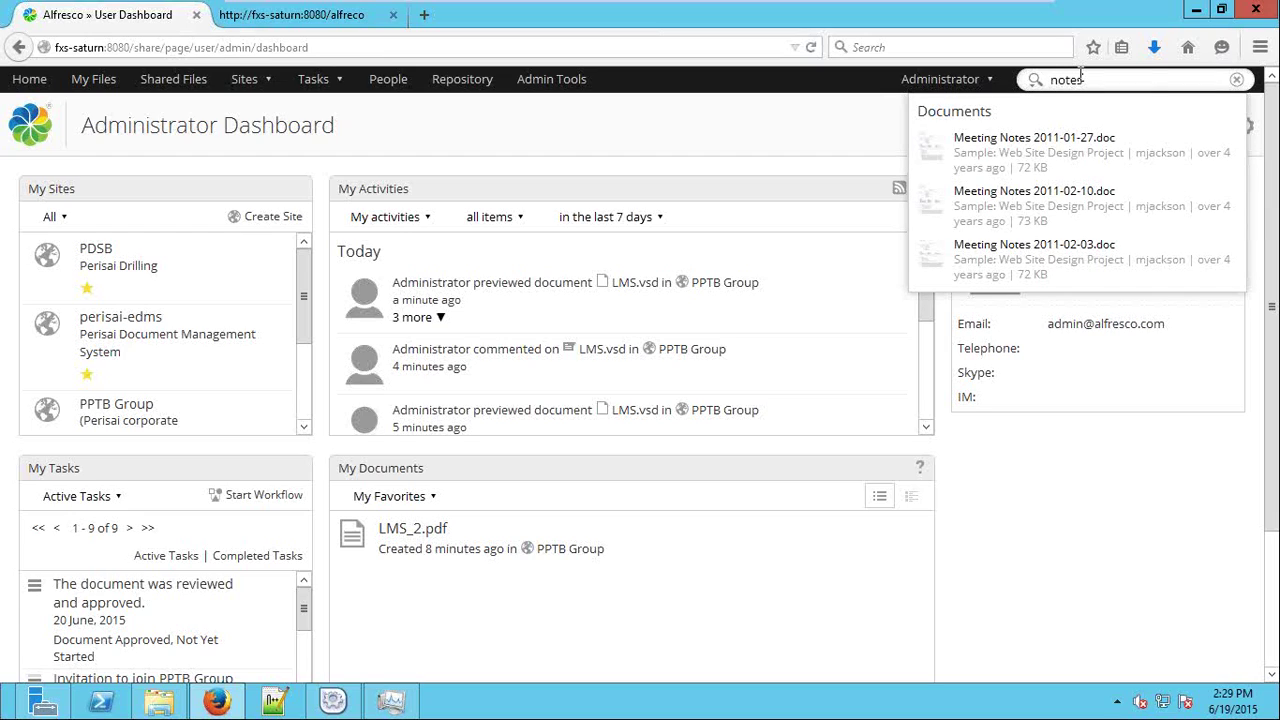
key("BackSpace")
key("BackSpace")
key("BackSpace")
type("agree")
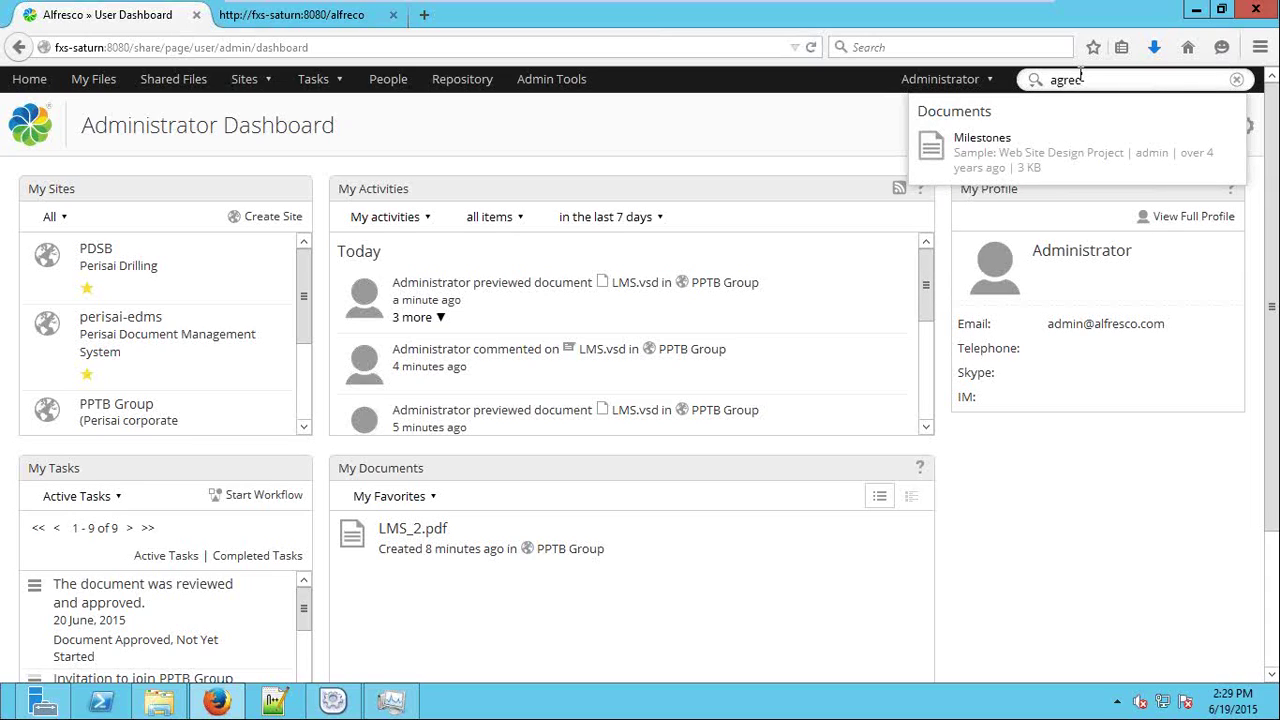
key("BackSpace")
key("BackSpace")
key("BackSpace")
key("BackSpace")
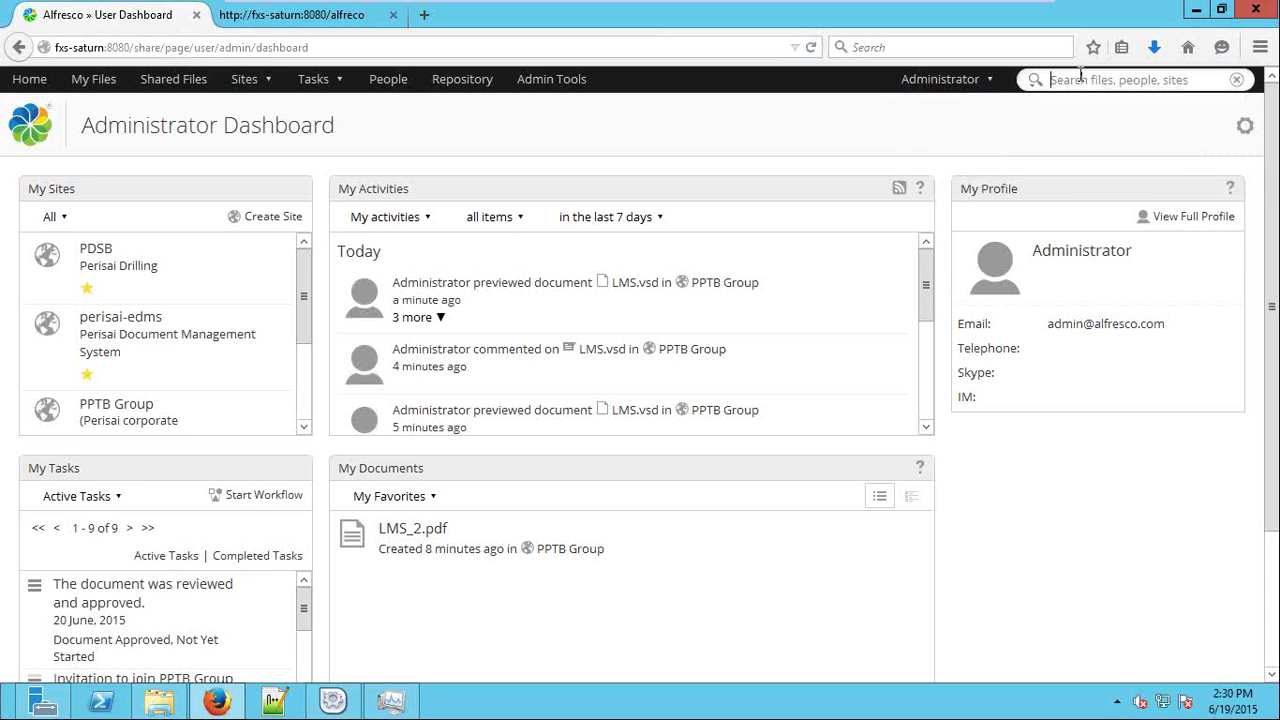
type("notes")
key("Return")
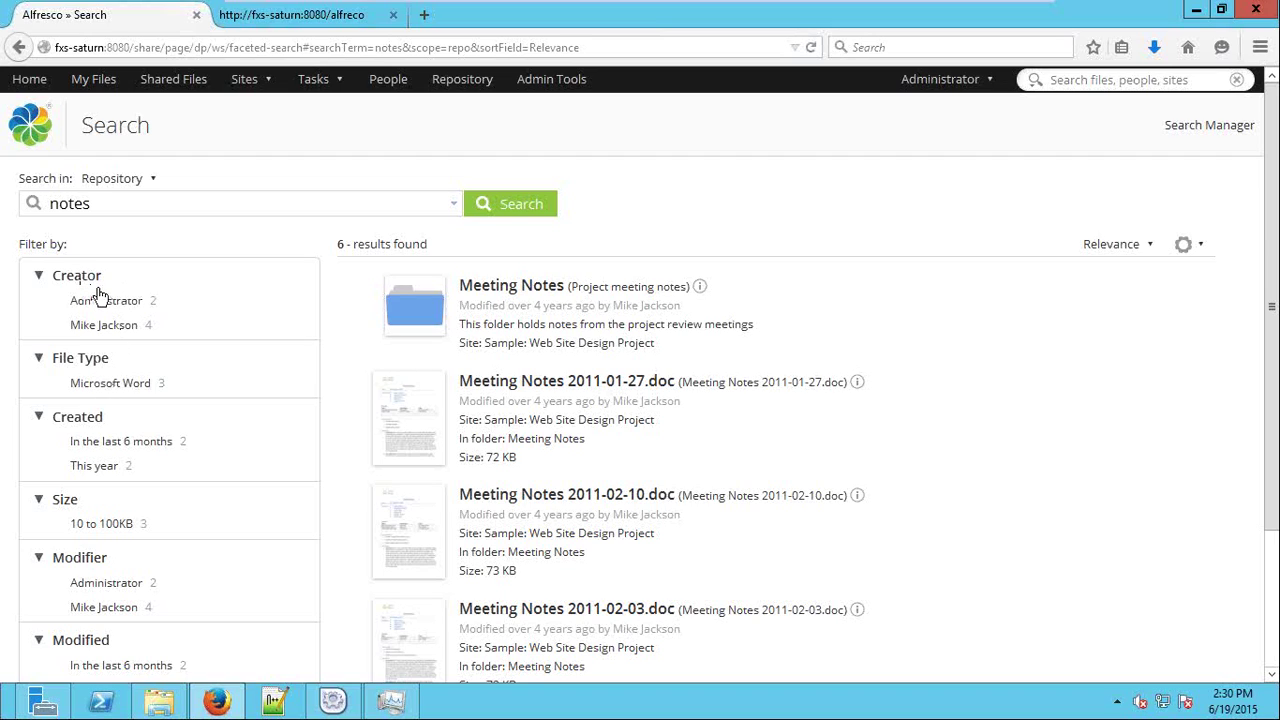
Scroll through the six 'notes' results and the Filter by panel.
scroll(99, 293, "down", 2)
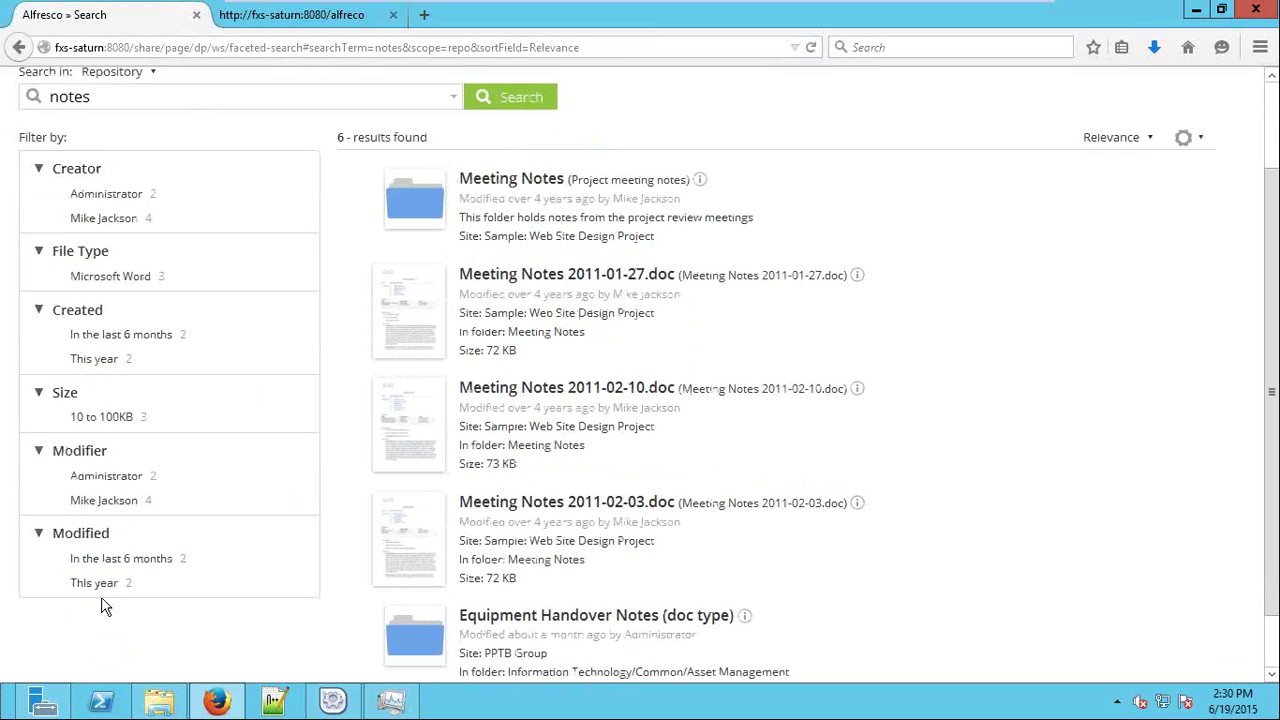
Apply and clear the 'Modified in the last 6 months' and creator filters, then open Search Manager.
left_click(158, 562)
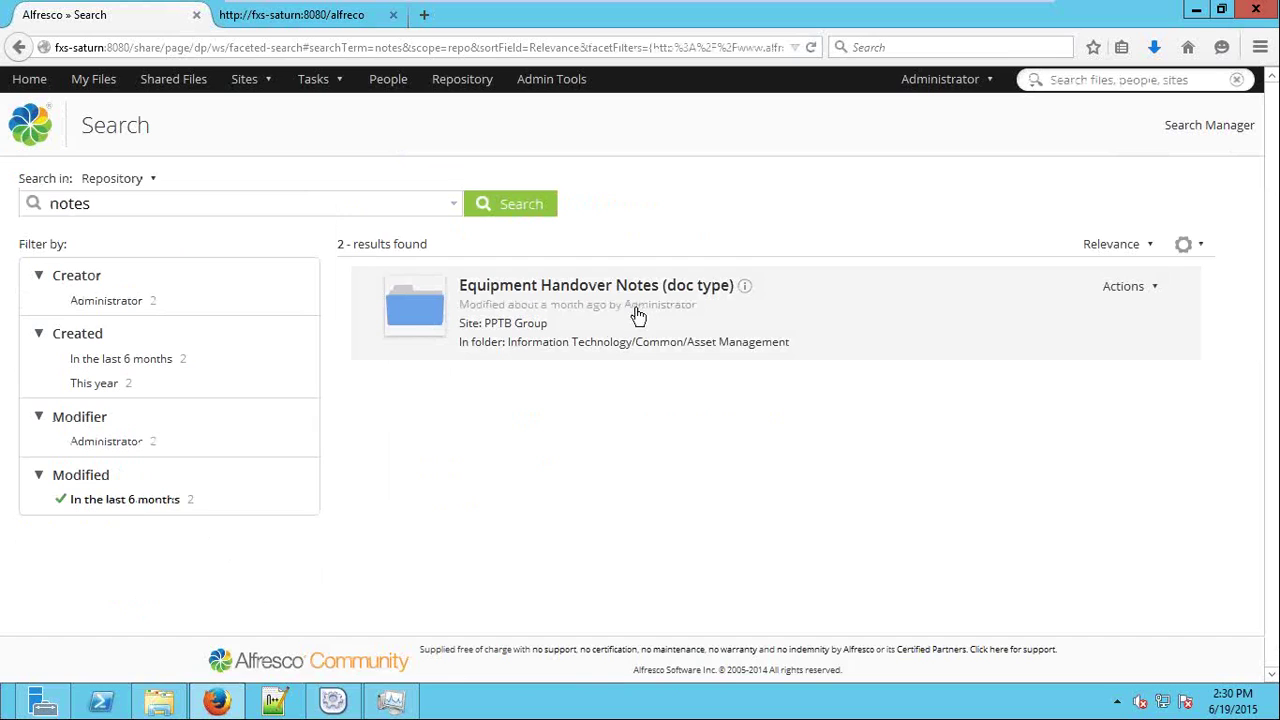
left_click(92, 502)
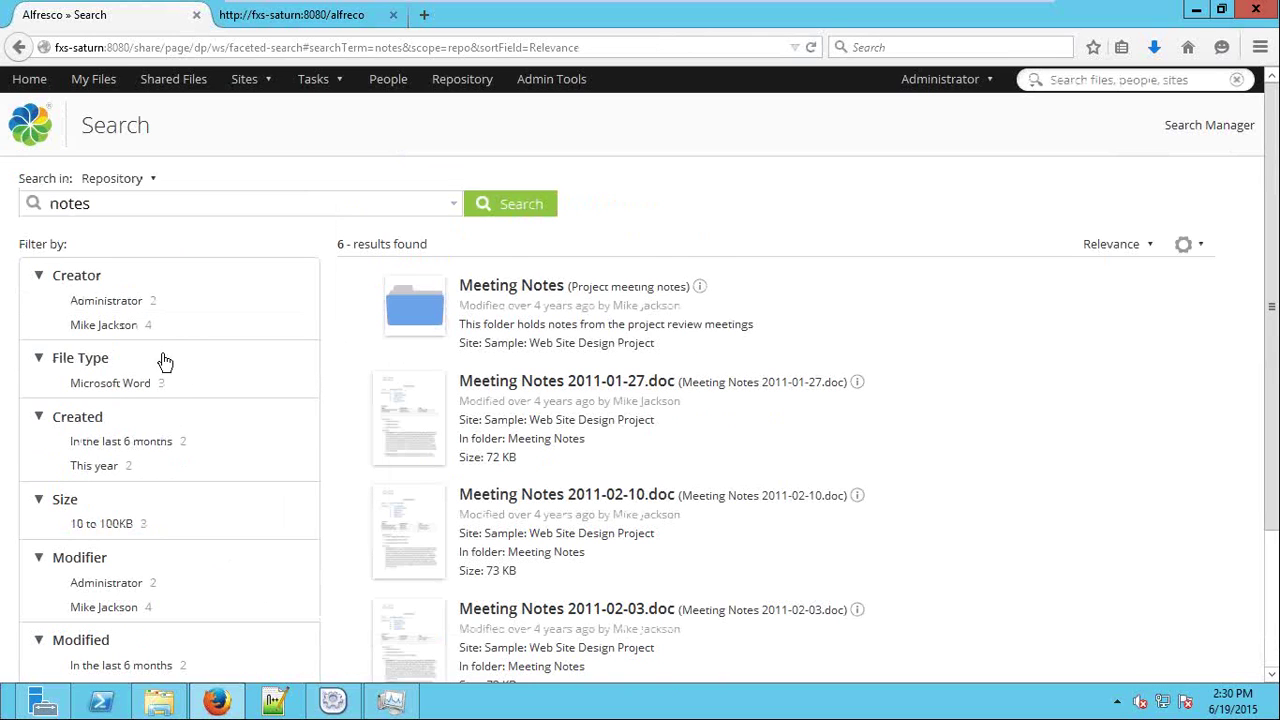
left_click(122, 332)
scroll(586, 486, "down", 1)
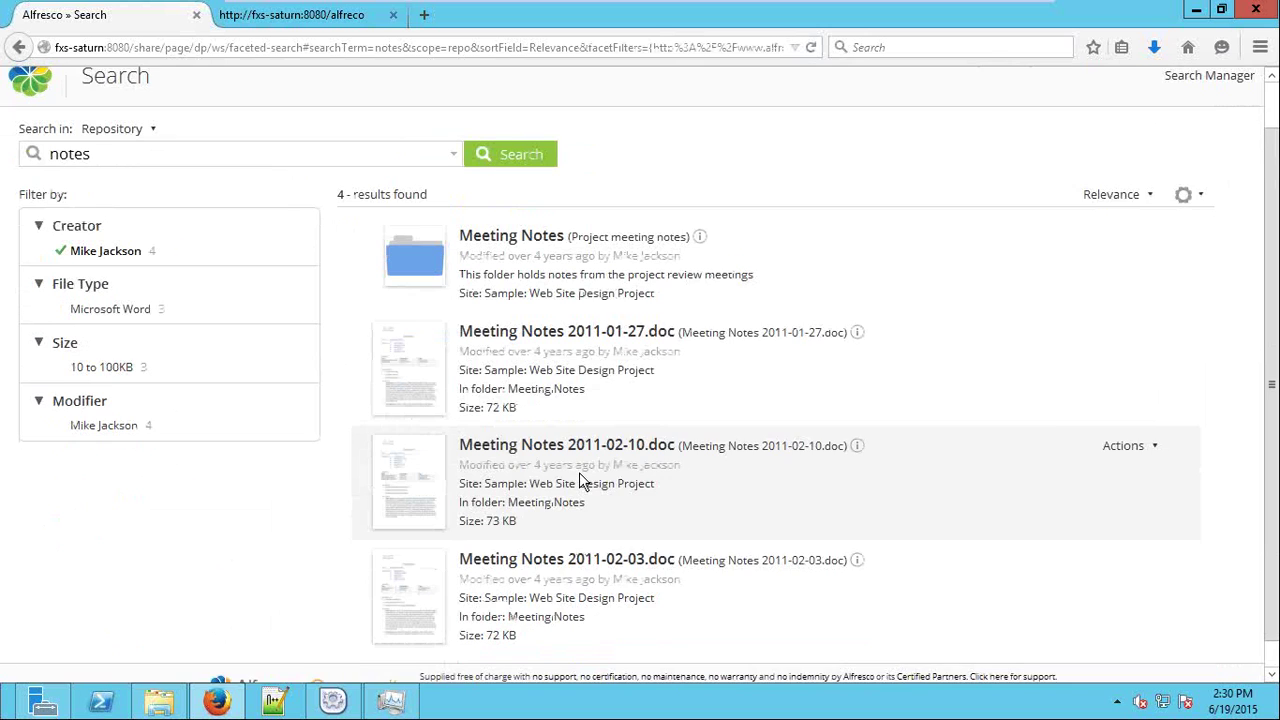
scroll(586, 486, "up", 1)
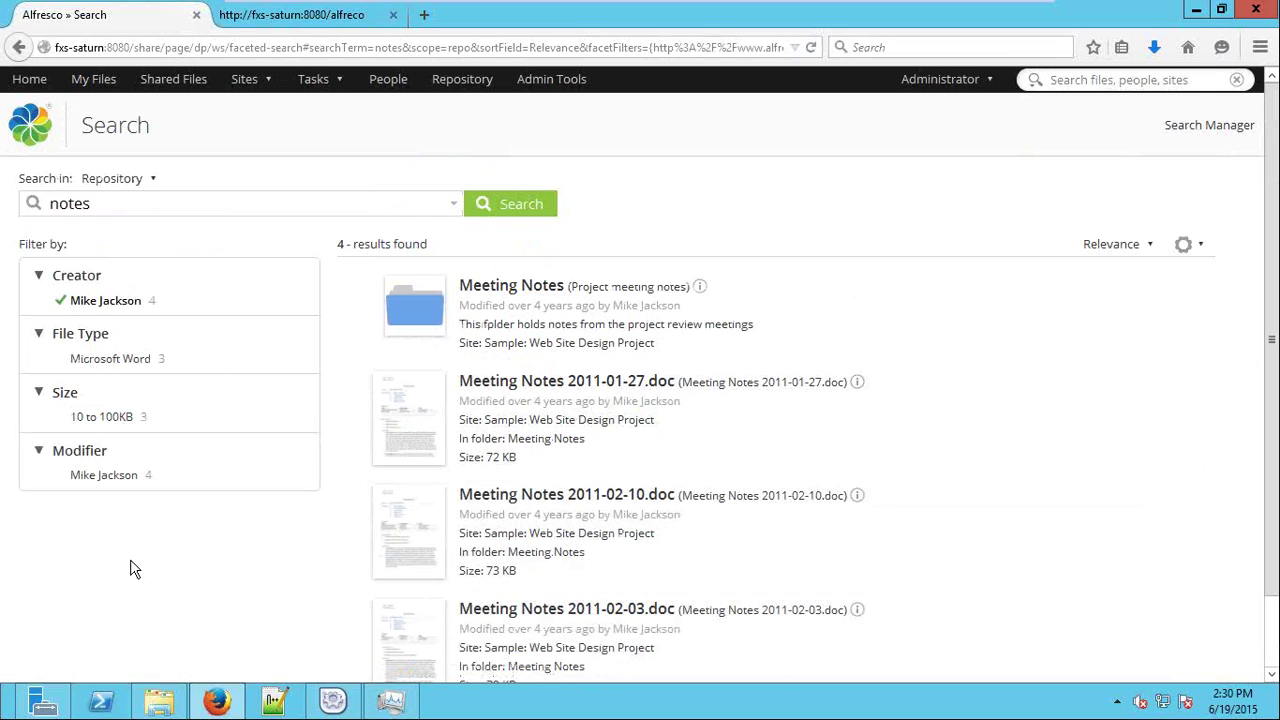
left_click(90, 301)
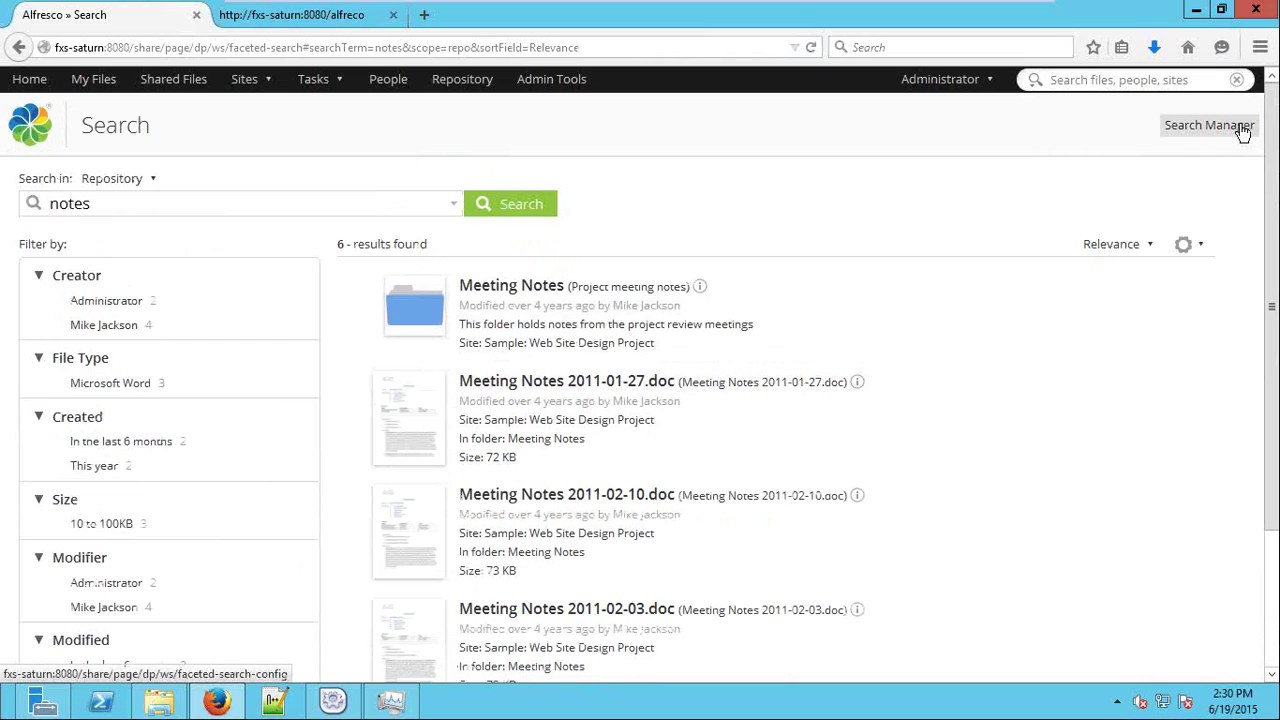
left_click(1242, 130)
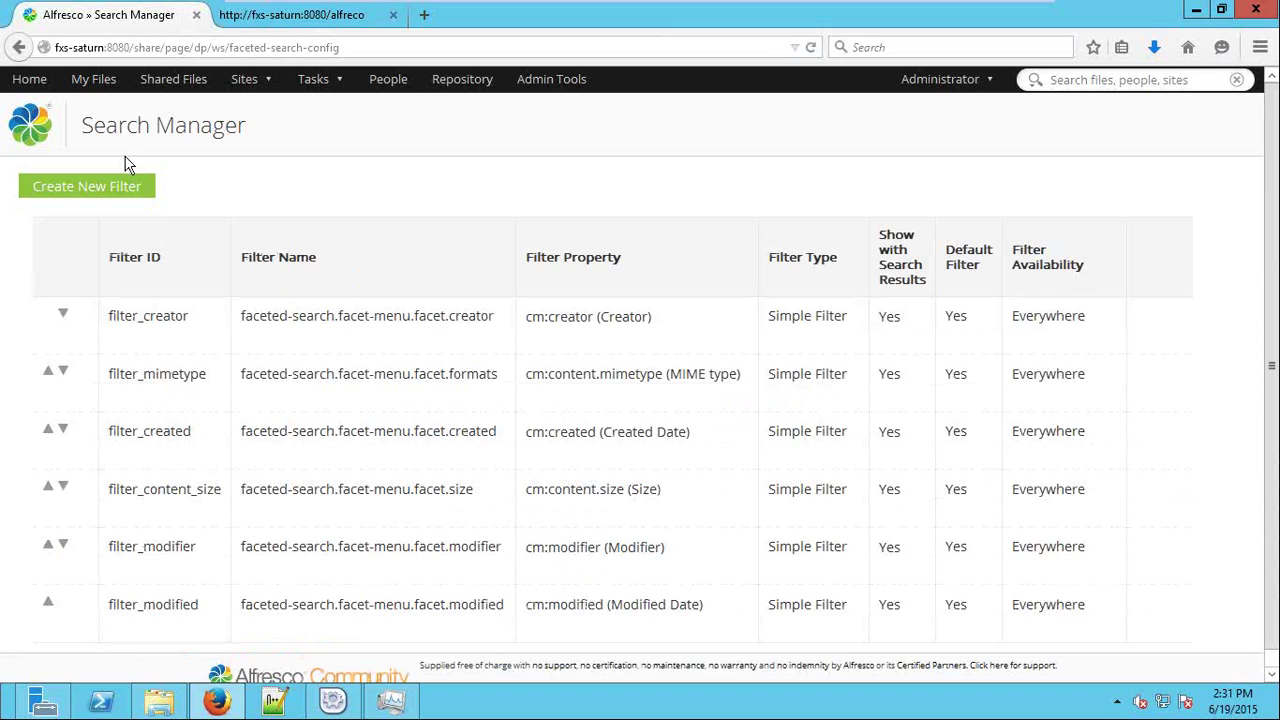
Start a new search filter, browse the Filter Property options, and close the form unsaved.
left_click(84, 190)
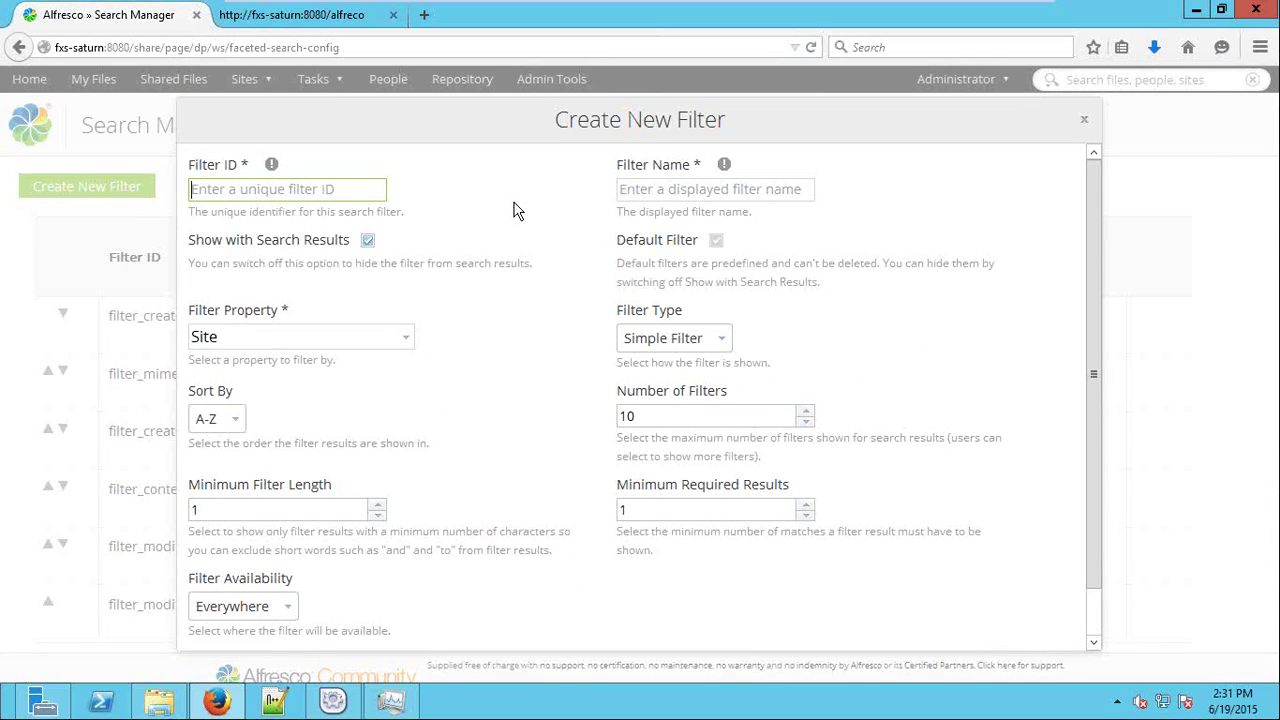
key("Tab")
key("Tab")
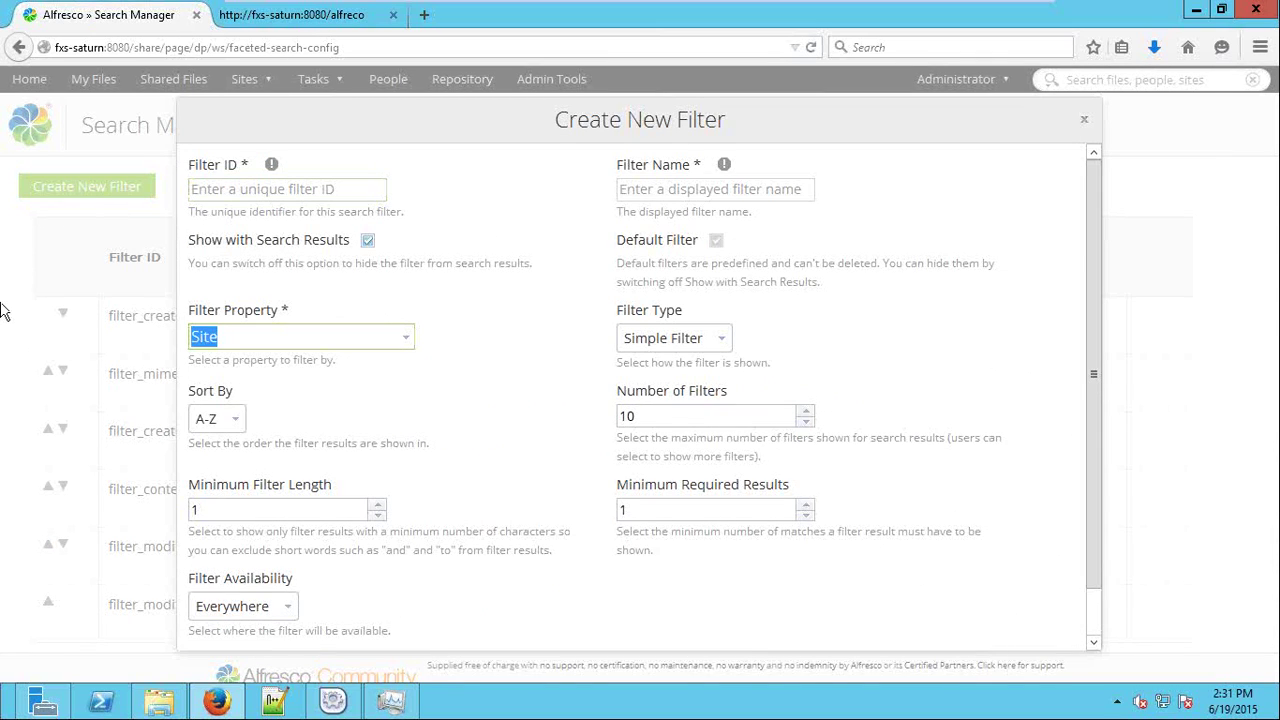
key("BackSpace")
scroll(447, 472, "down", 5)
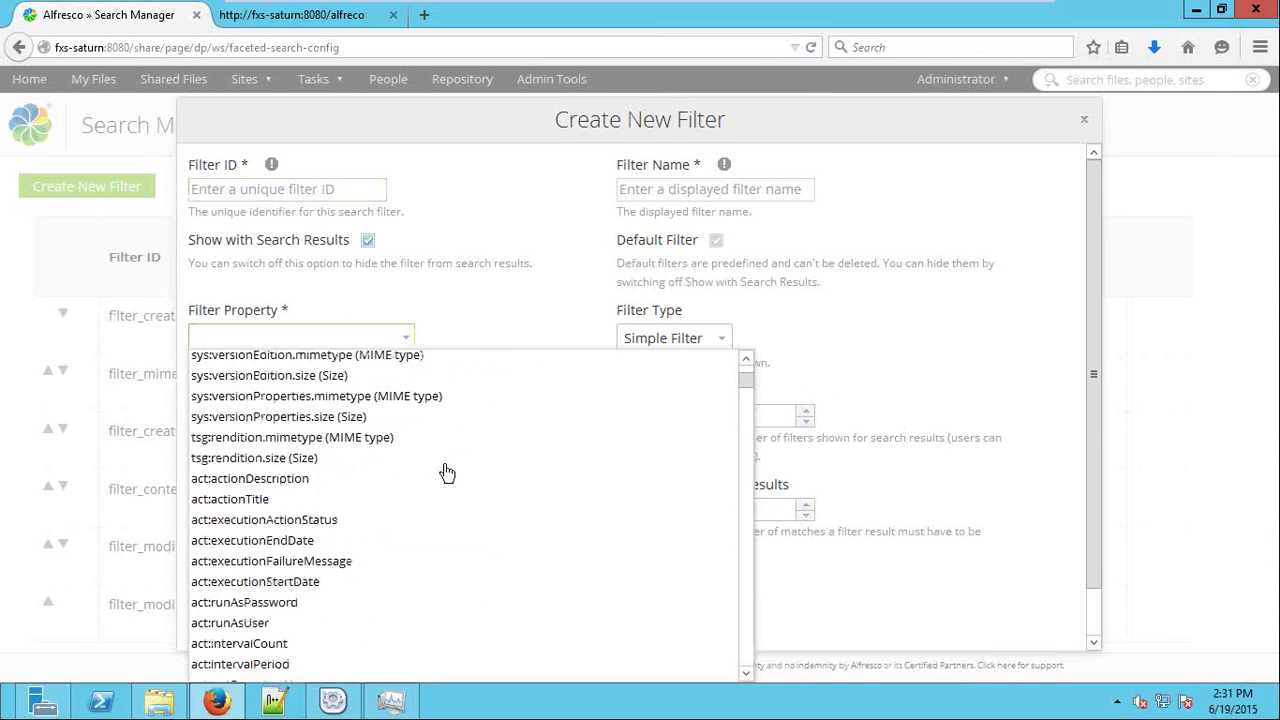
scroll(447, 472, "down", 3)
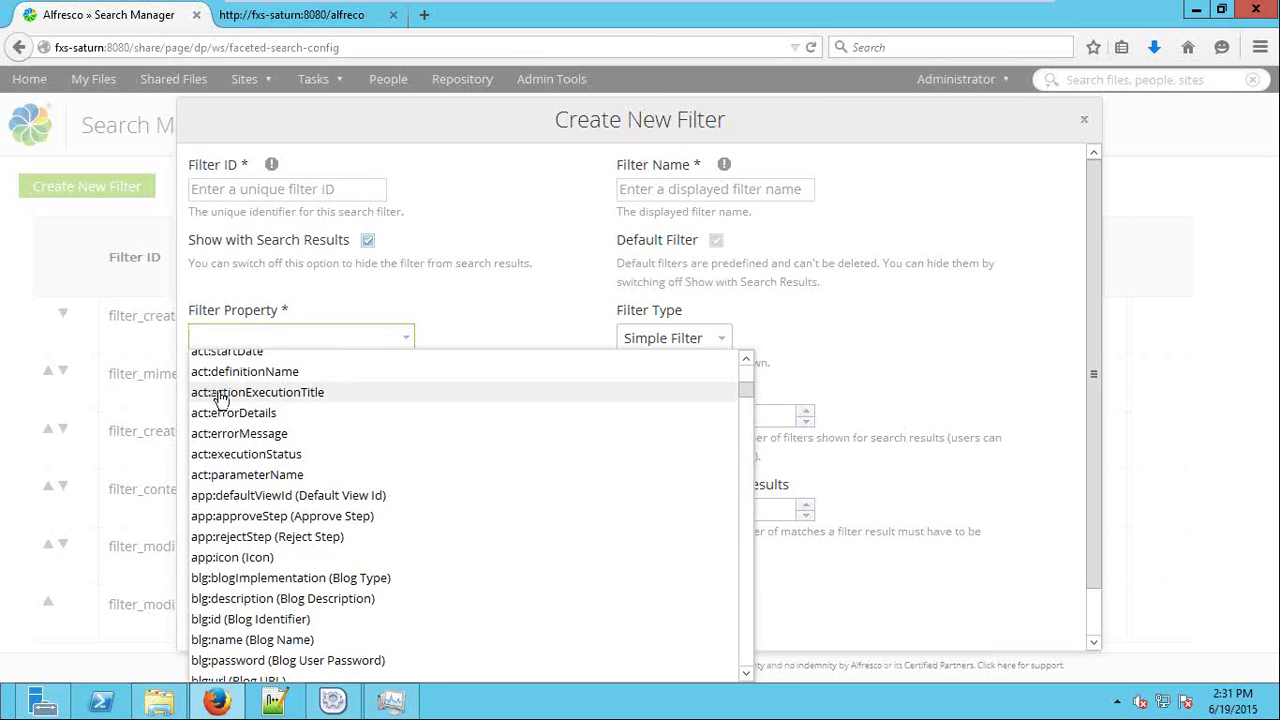
scroll(244, 405, "up", 2)
scroll(246, 410, "up", 2)
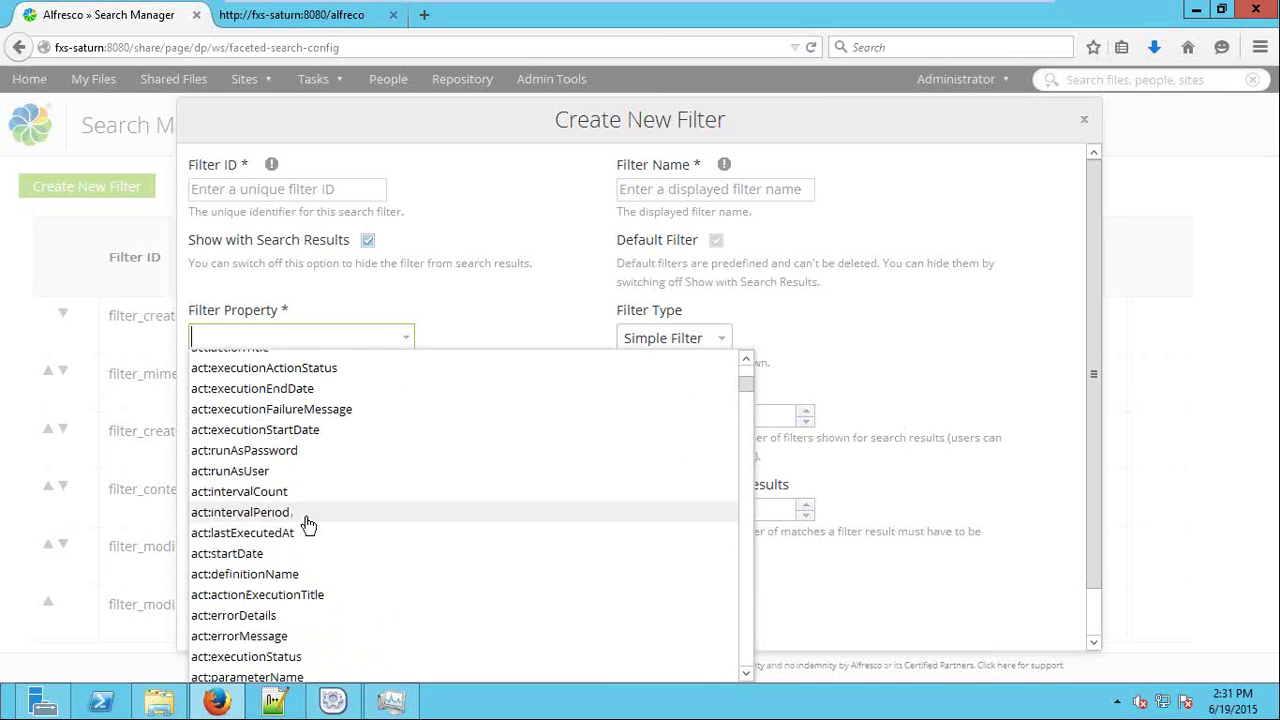
scroll(282, 522, "down", 3)
scroll(357, 511, "up", 8)
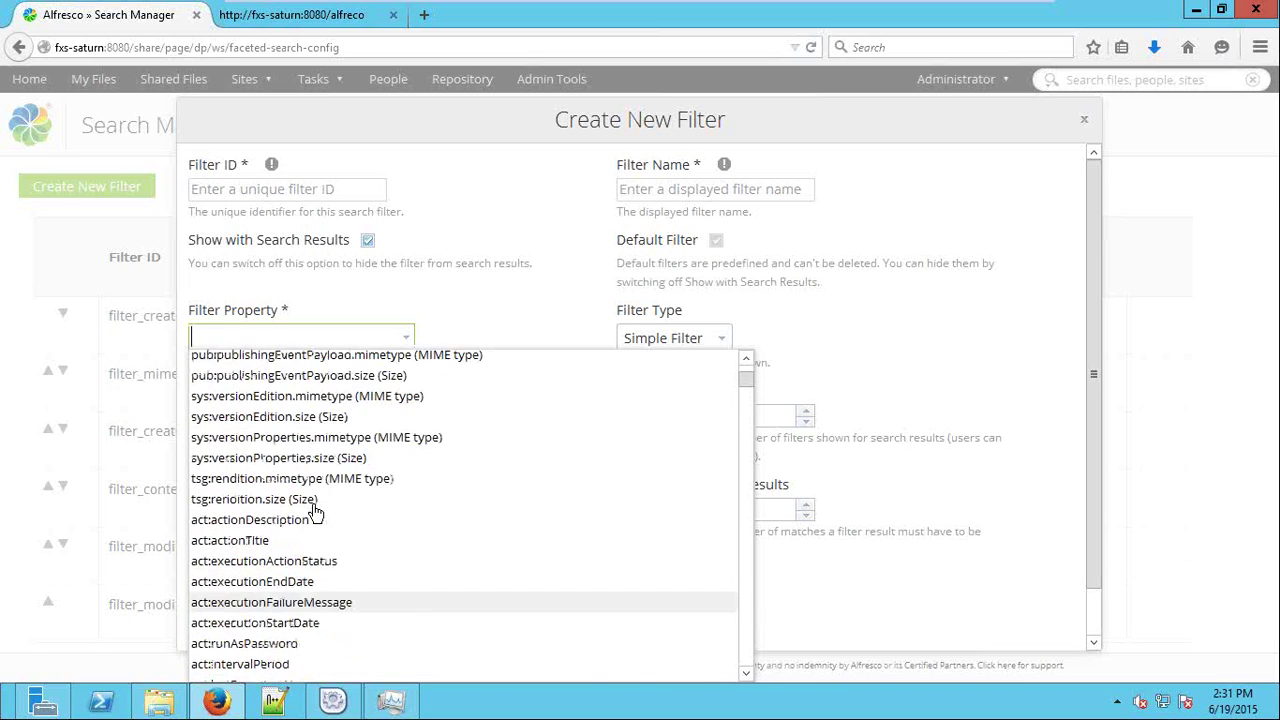
left_click(1088, 121)
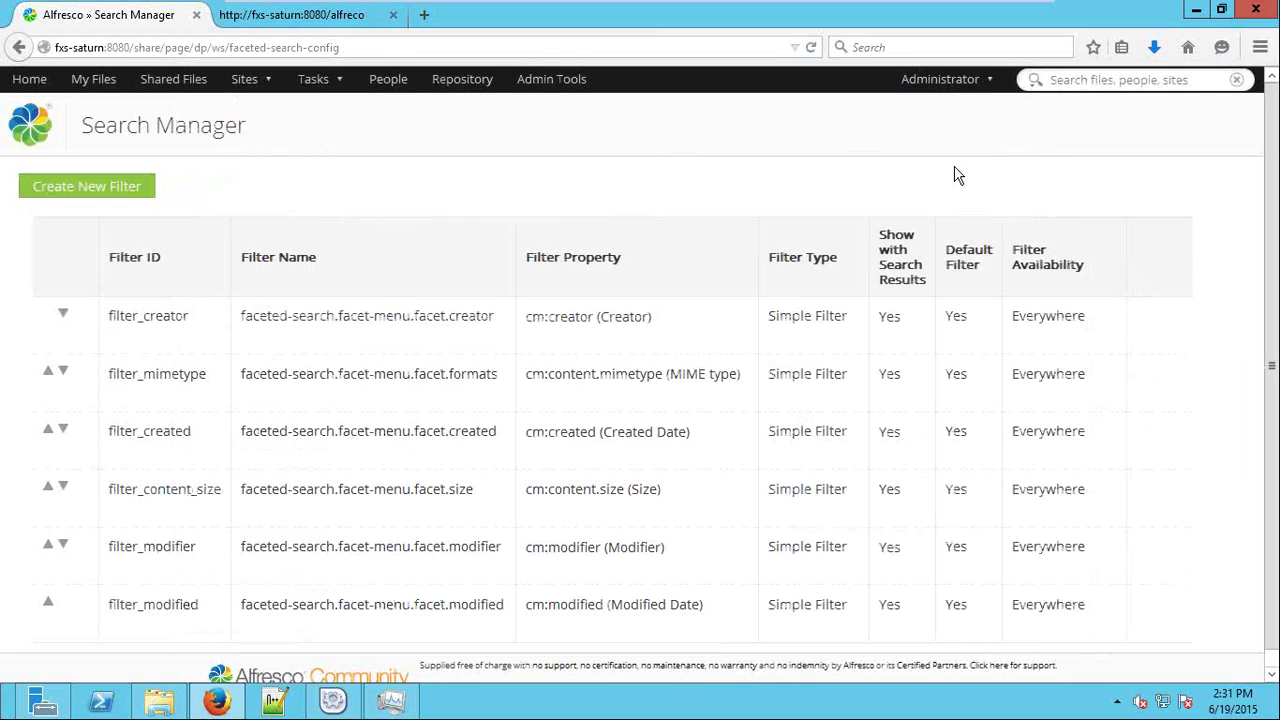
Navigate to My Files > Data Dictionary > Node Templates.
left_click(30, 80)
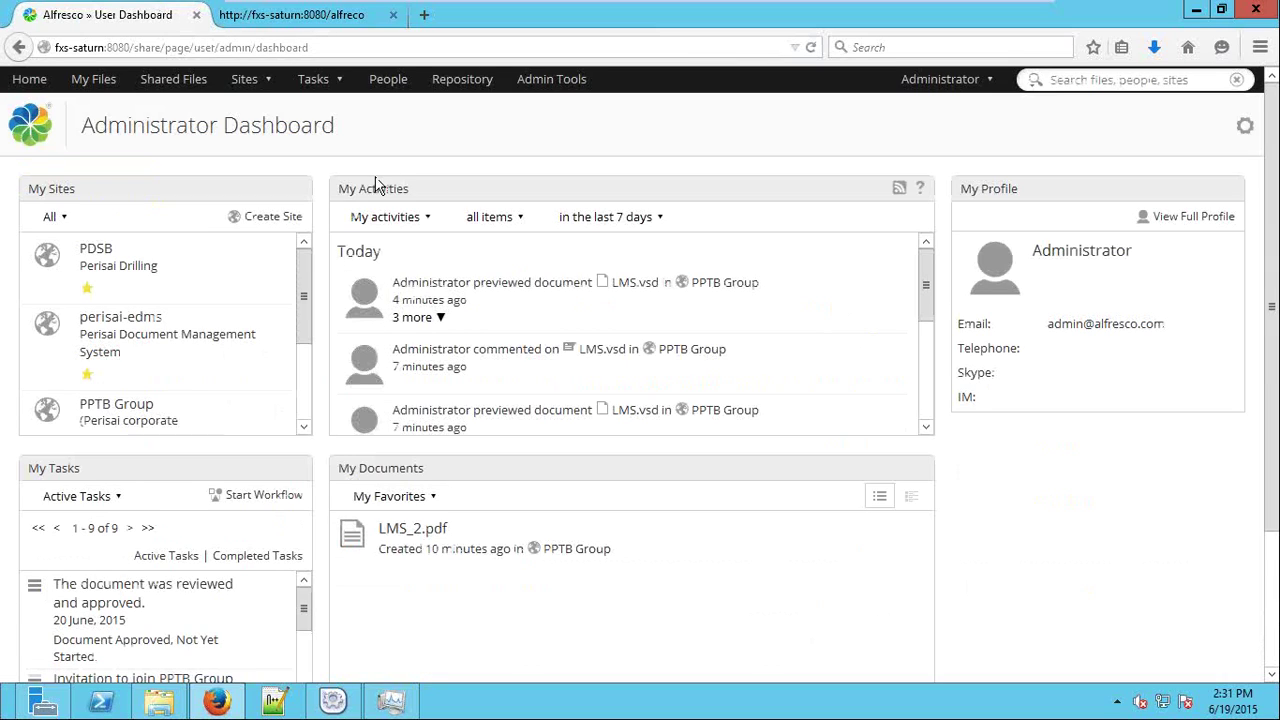
left_click(101, 85)
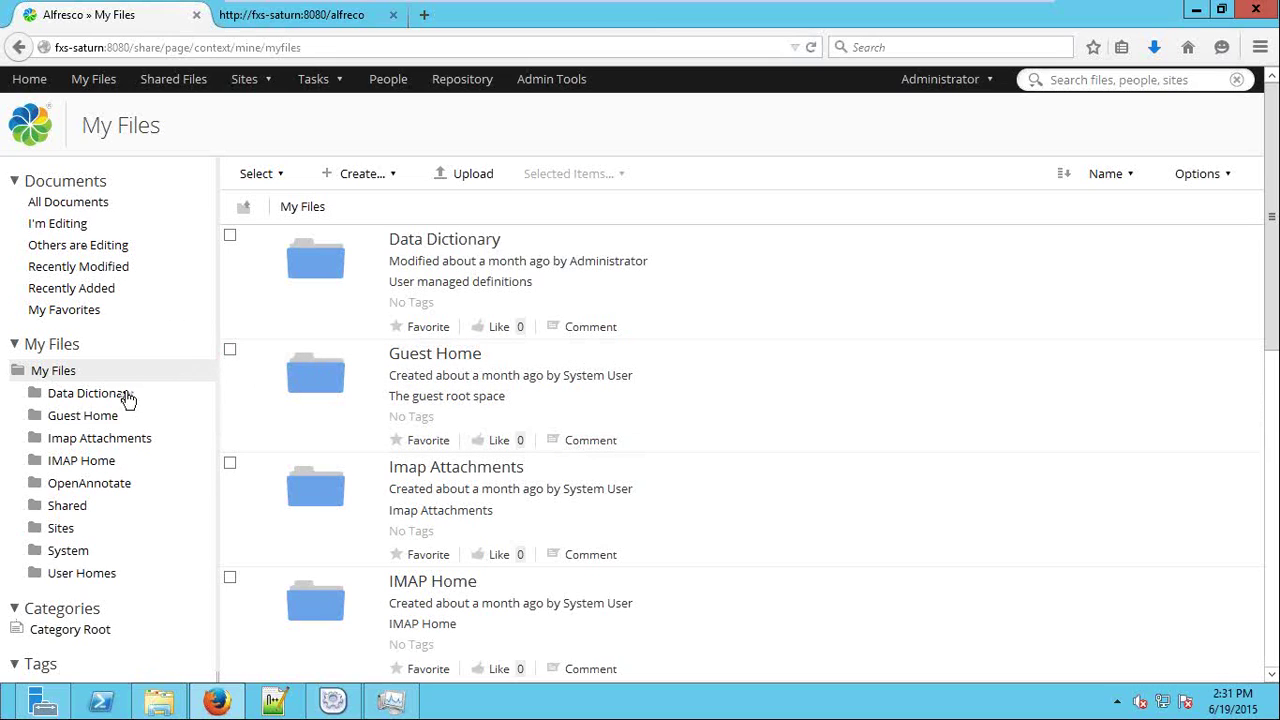
left_click(124, 398)
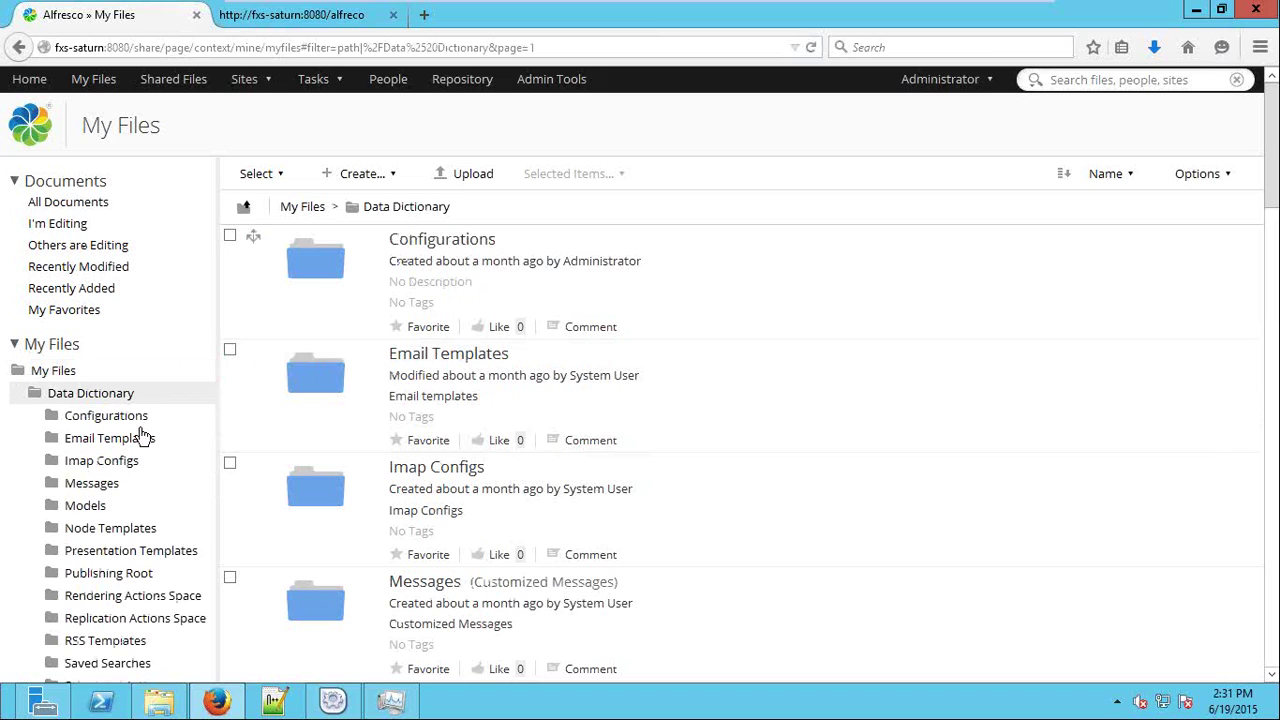
left_click(133, 530)
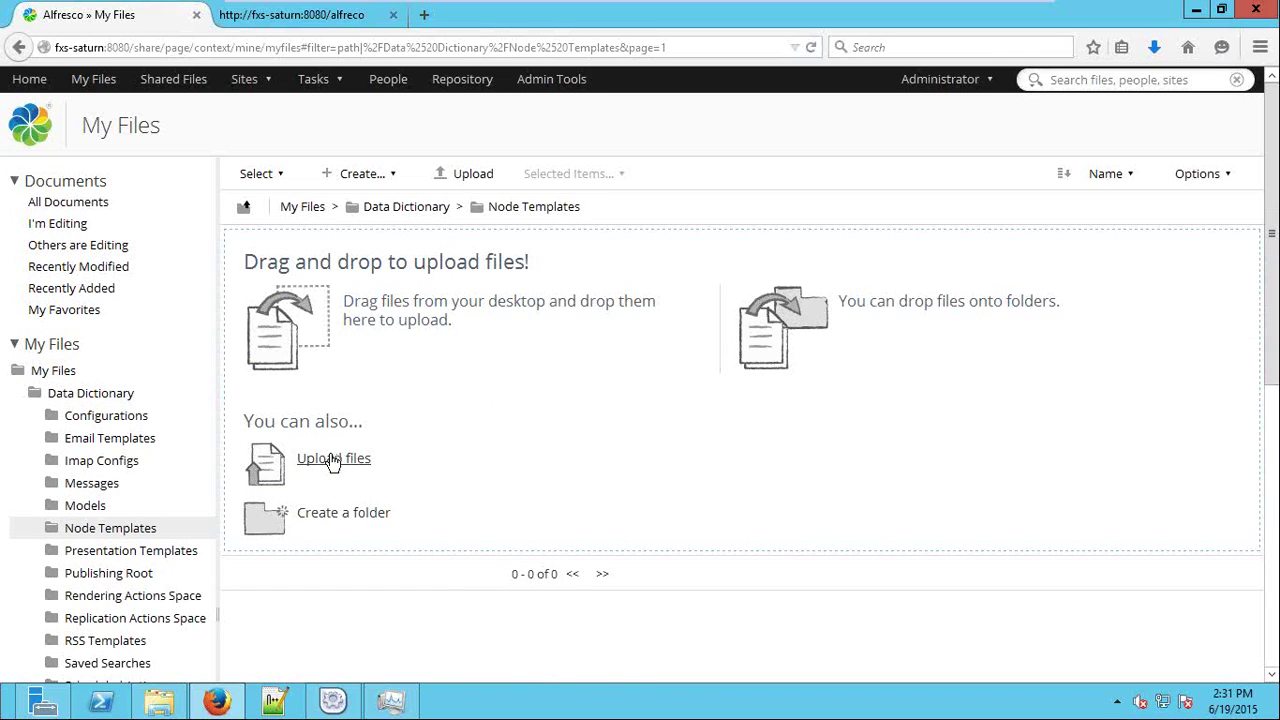
Upload PO.docx from the computer into the Node Templates folder.
scroll(546, 451, "down", 2)
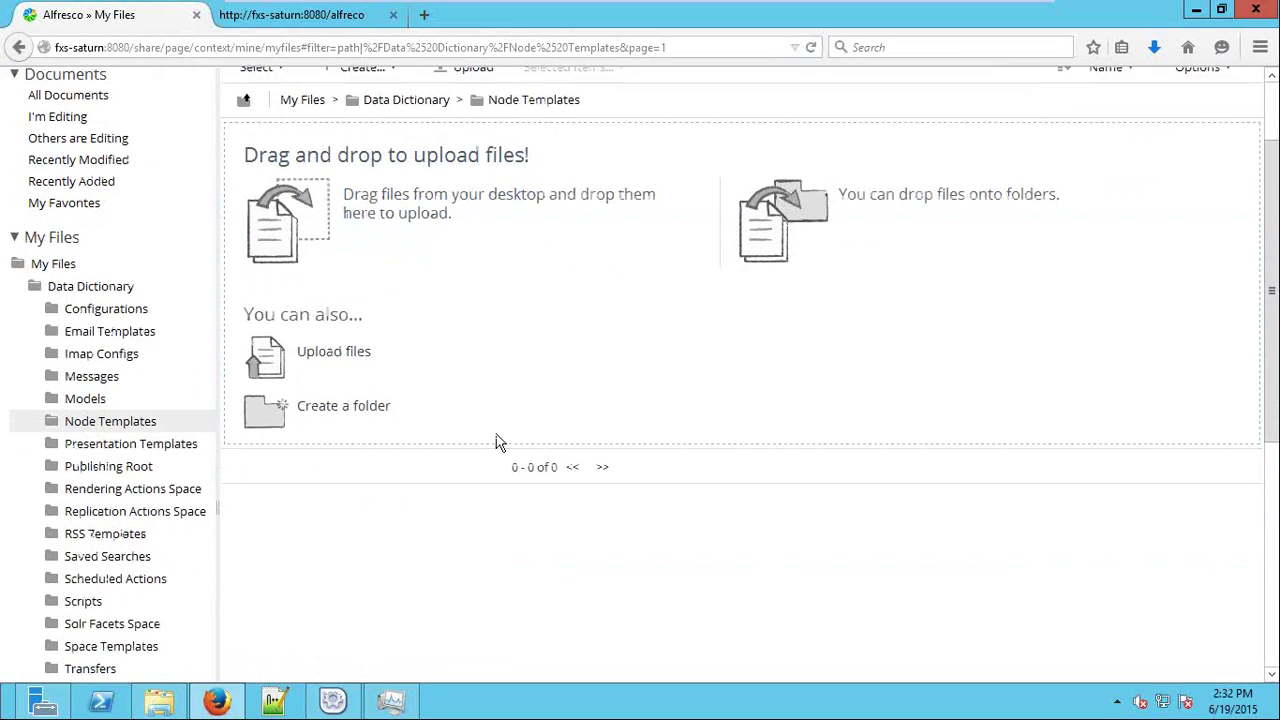
left_click(318, 352)
left_click(614, 377)
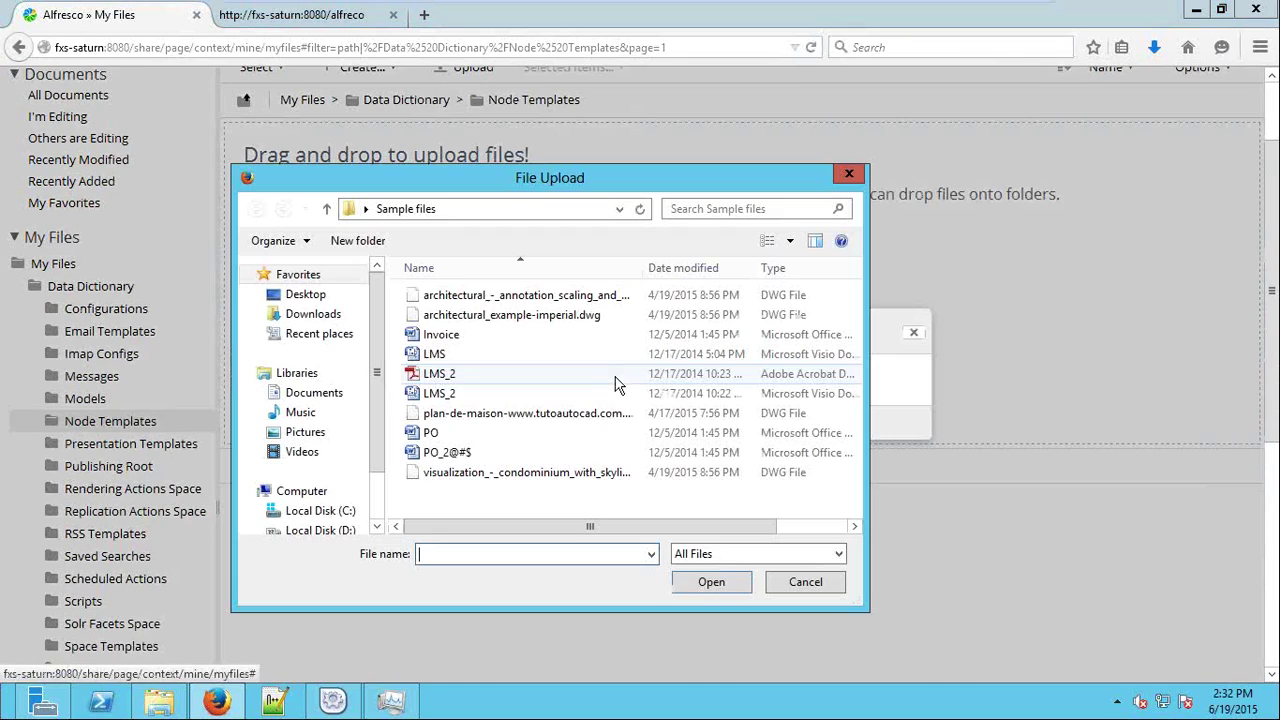
double_click(450, 443)
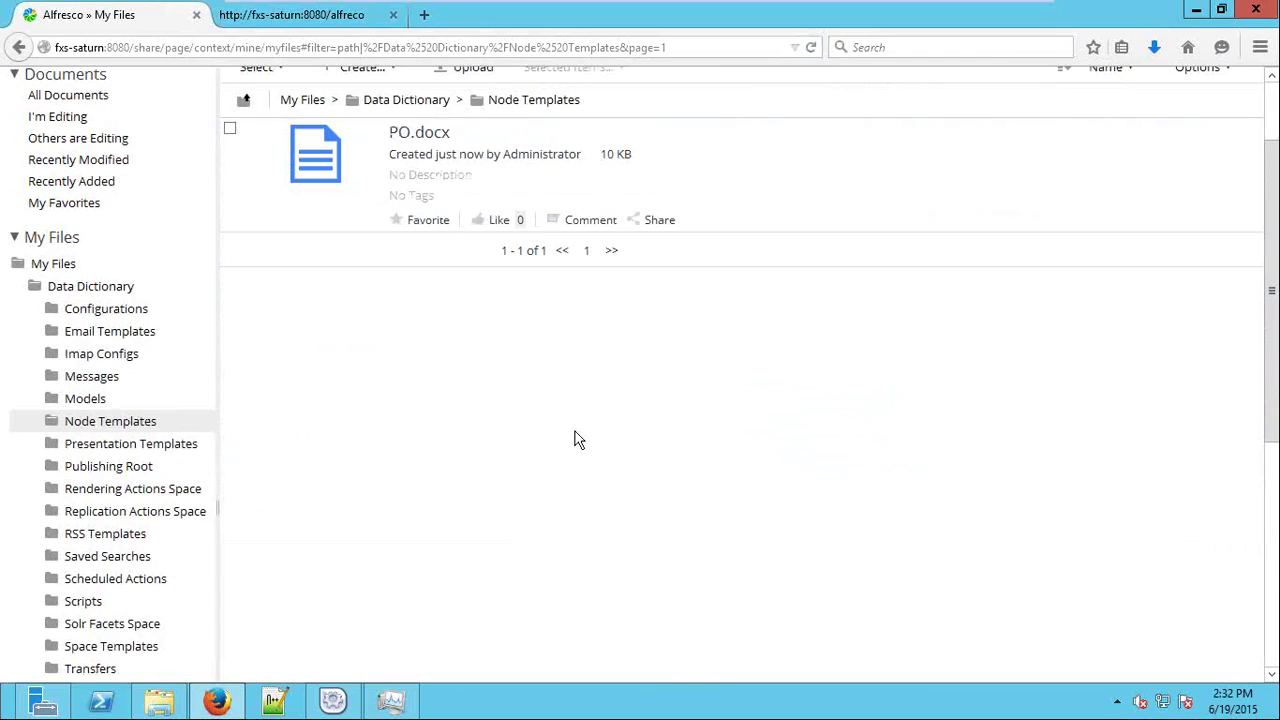
Check the Create options without choosing one, then open the Sites list.
scroll(558, 388, "up", 2)
left_click(369, 174)
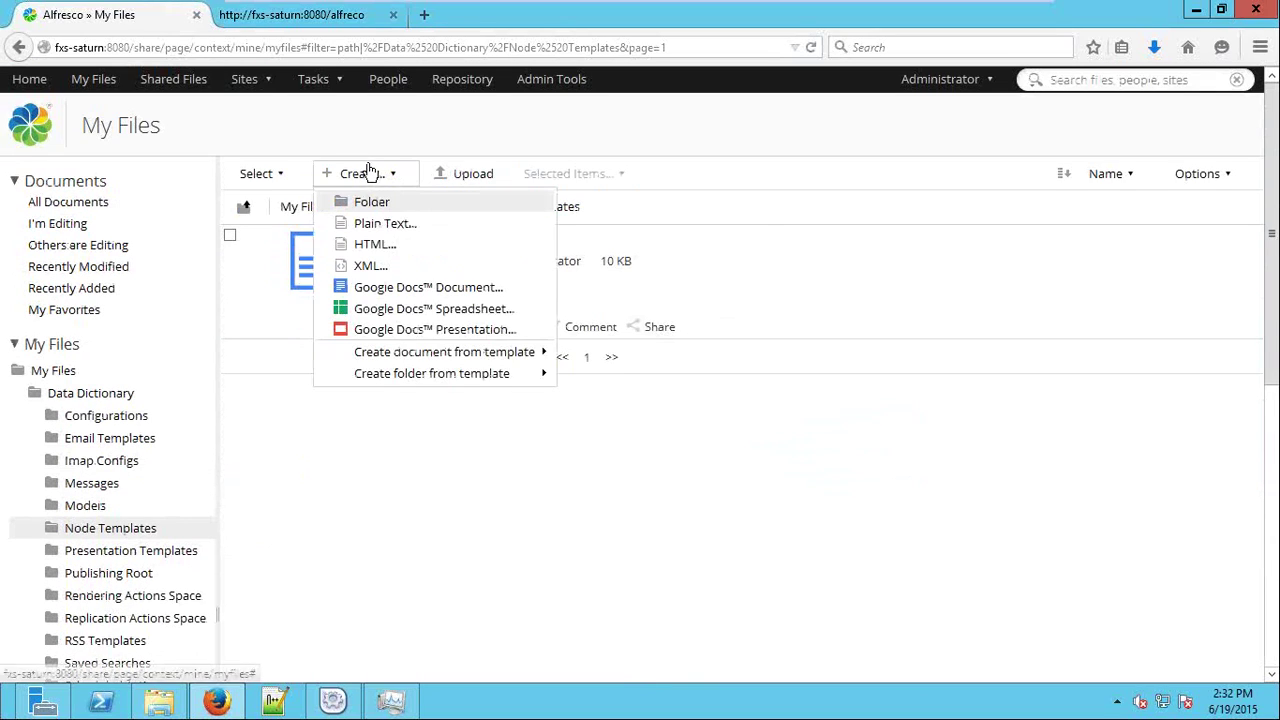
mouse_move(514, 356)
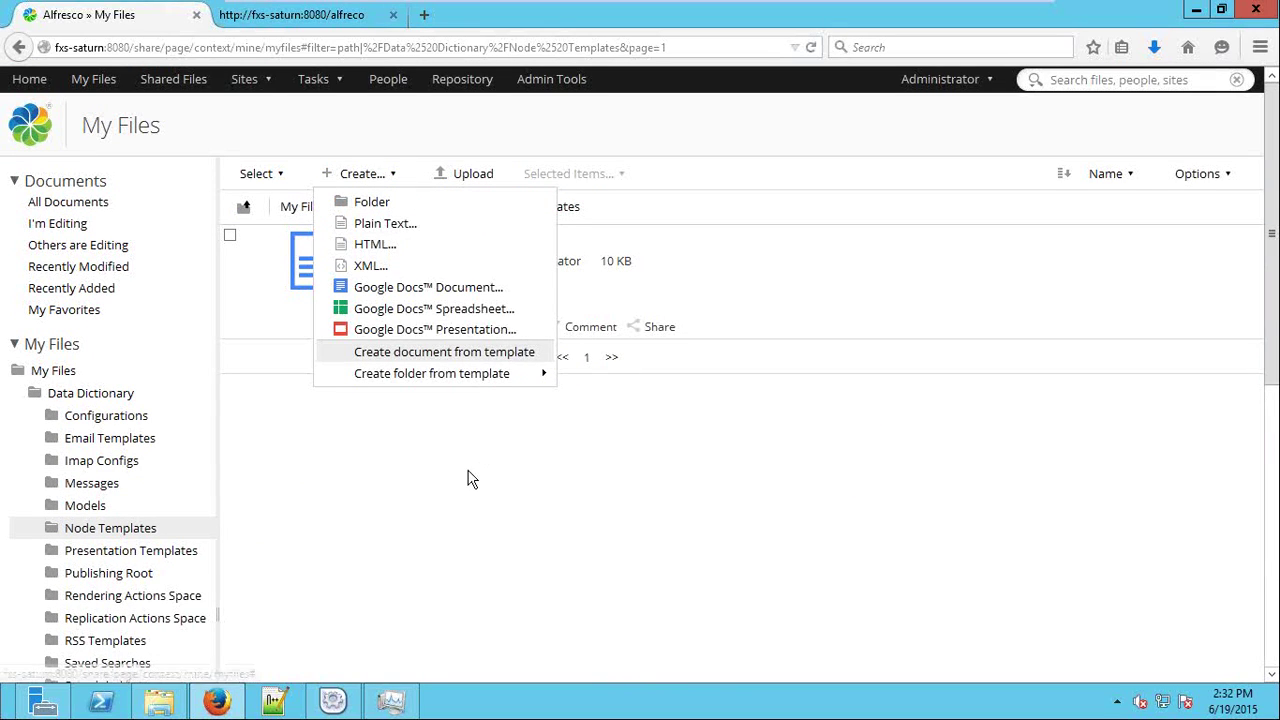
left_click(469, 477)
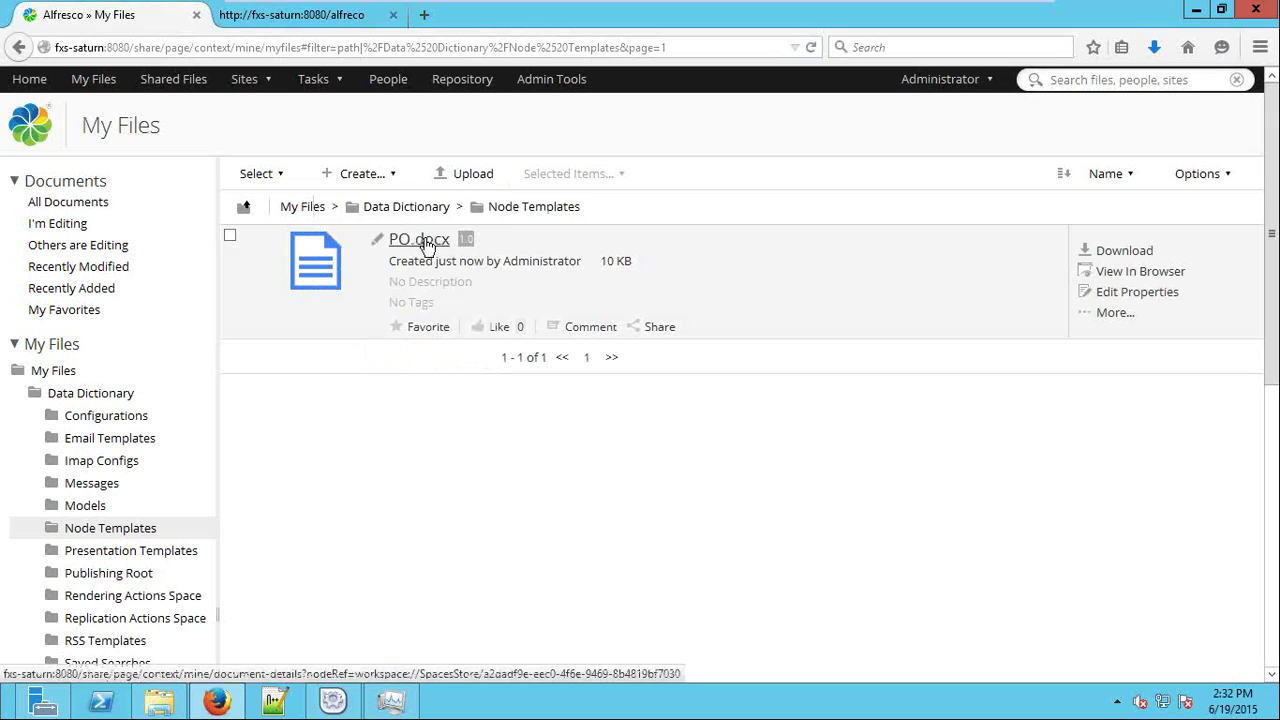
left_click(252, 79)
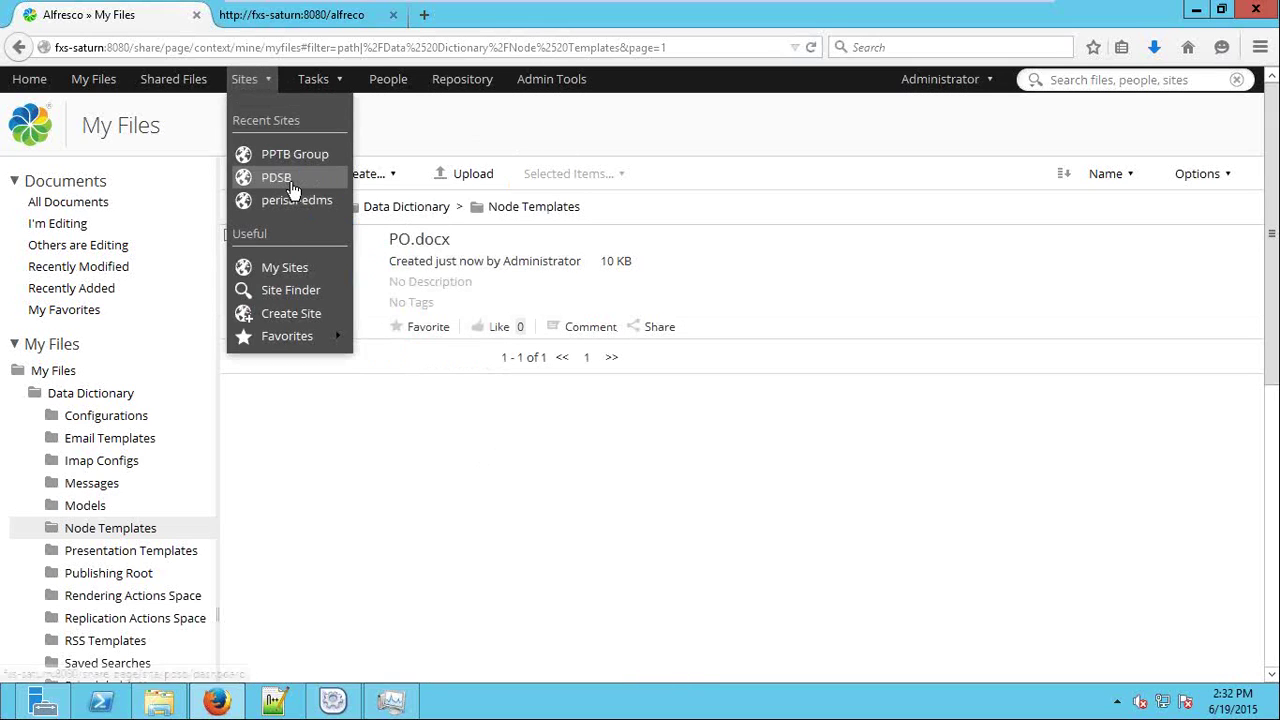
Go to the PDSB site's Document Library and open the PDSB > PDSB General folder.
left_click(277, 178)
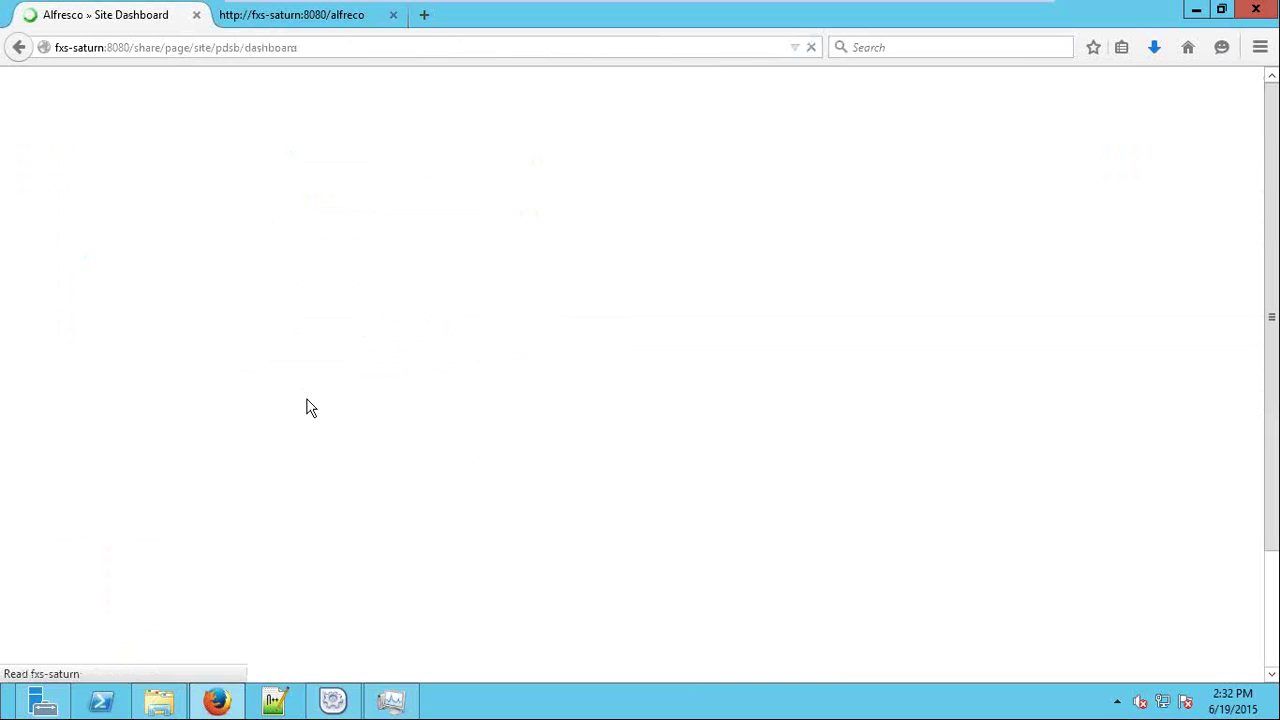
left_click(1040, 128)
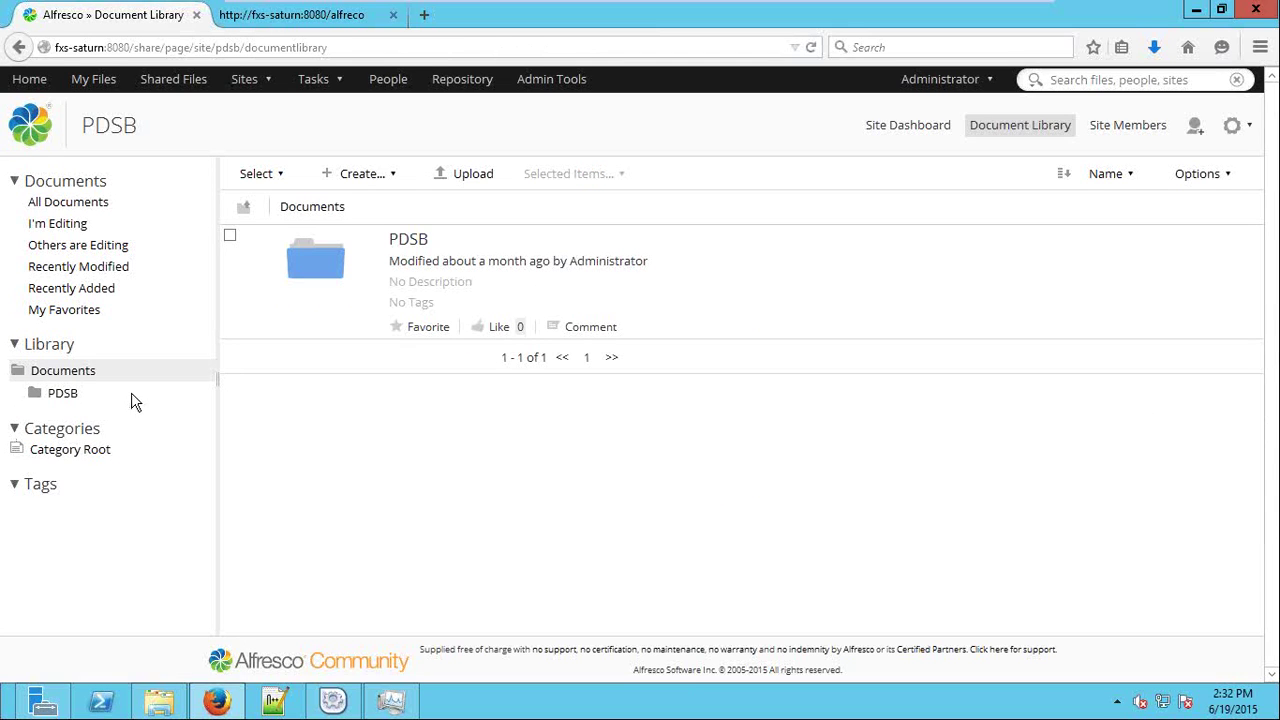
left_click(78, 401)
left_click(108, 419)
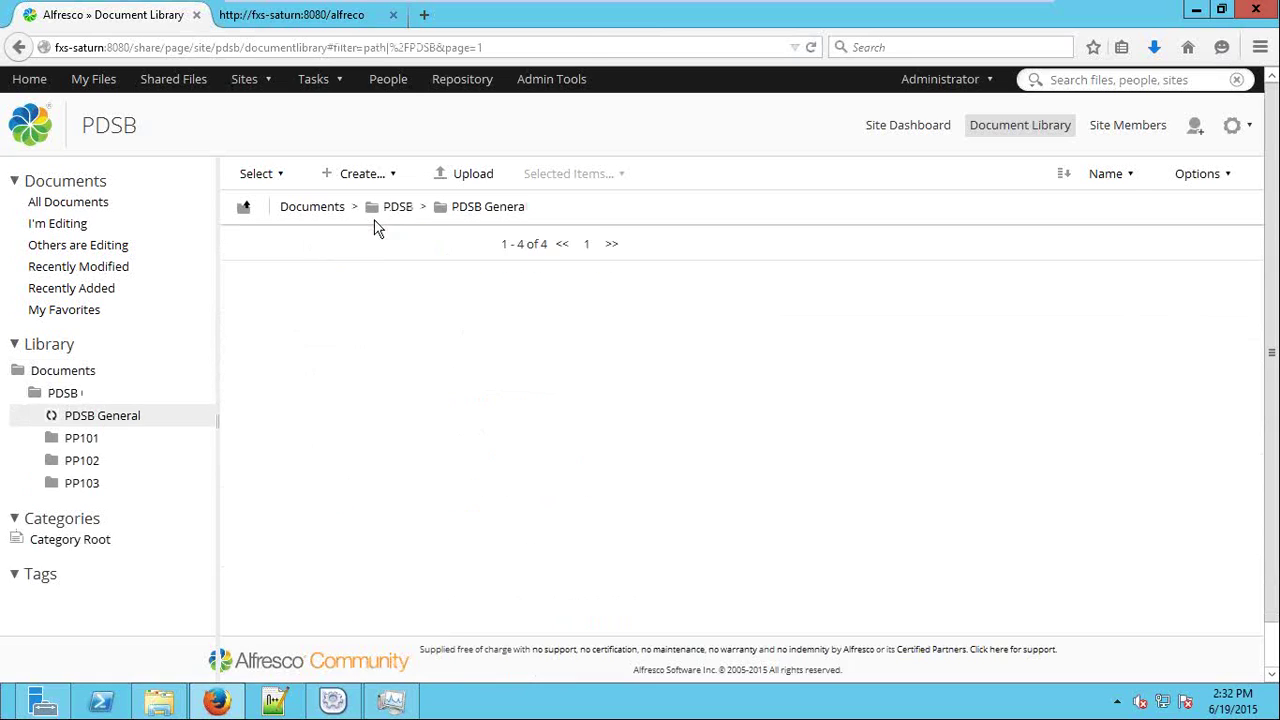
Create PO.docx from the document template, view its details, then return to the dashboard.
left_click(356, 174)
mouse_move(484, 355)
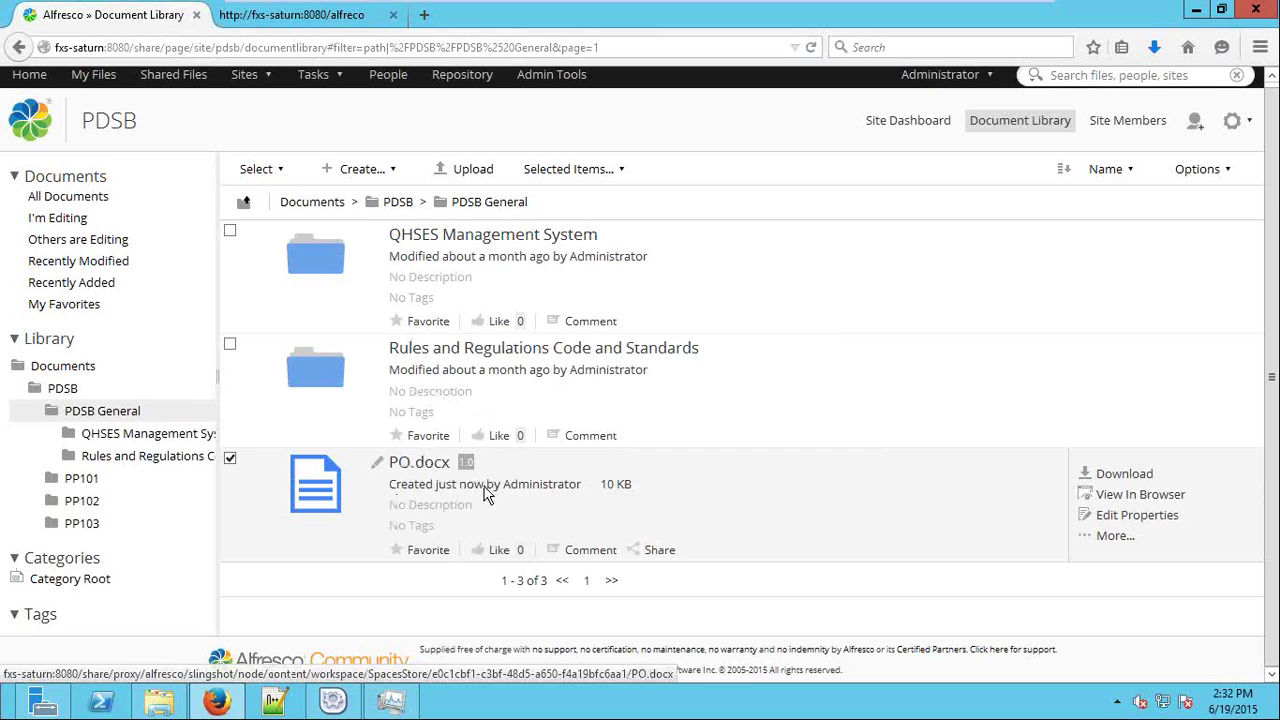
left_click(440, 466)
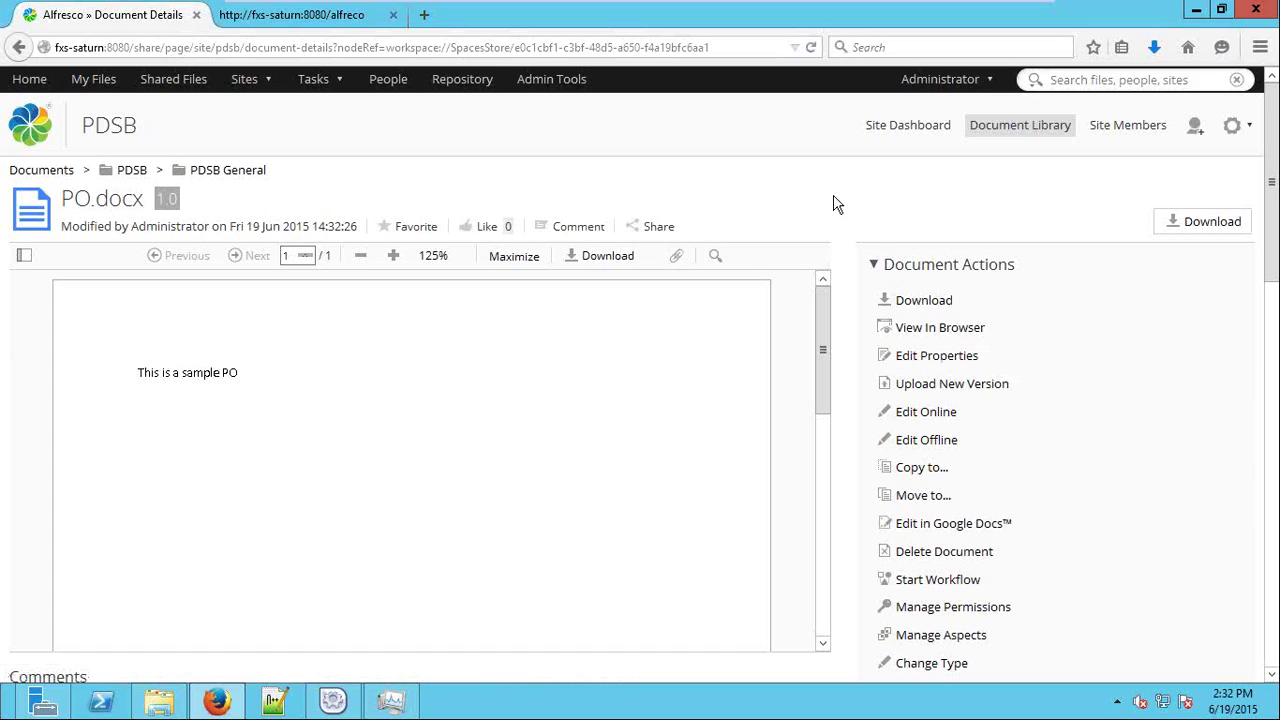
left_click(30, 79)
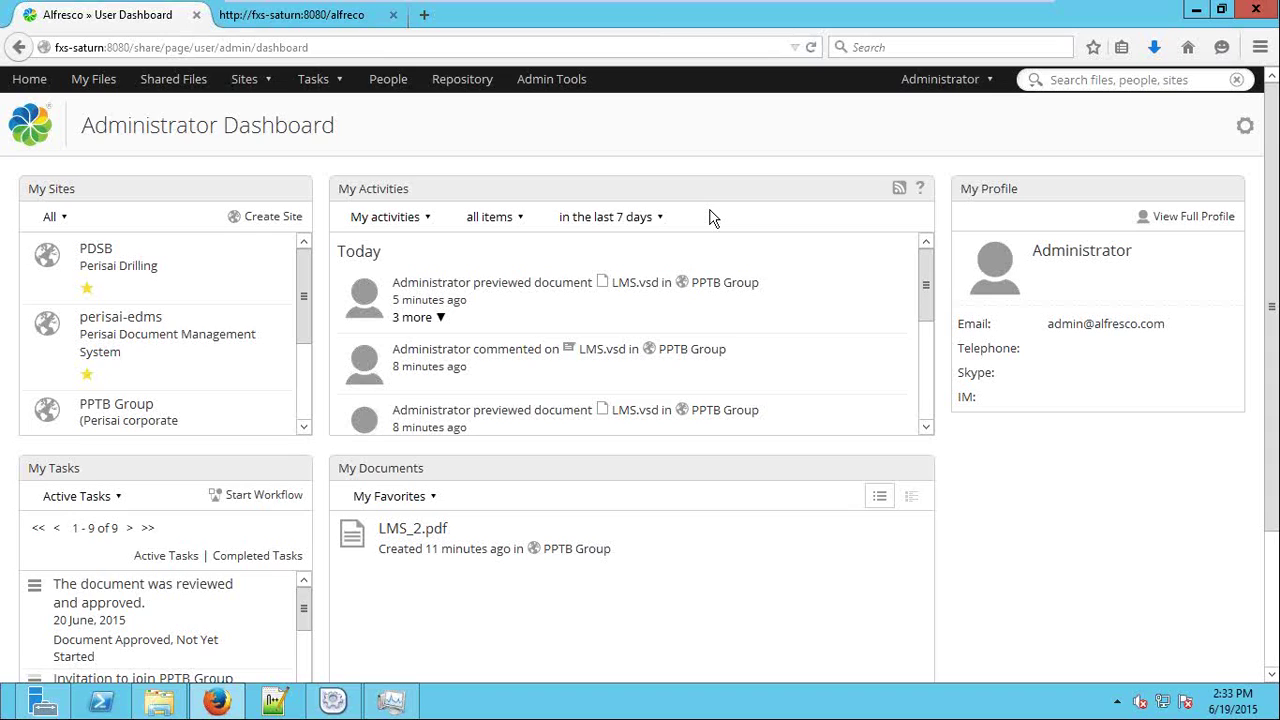
Open Admin Tools and try a header search for 'notes', then dismiss the results.
left_click(552, 80)
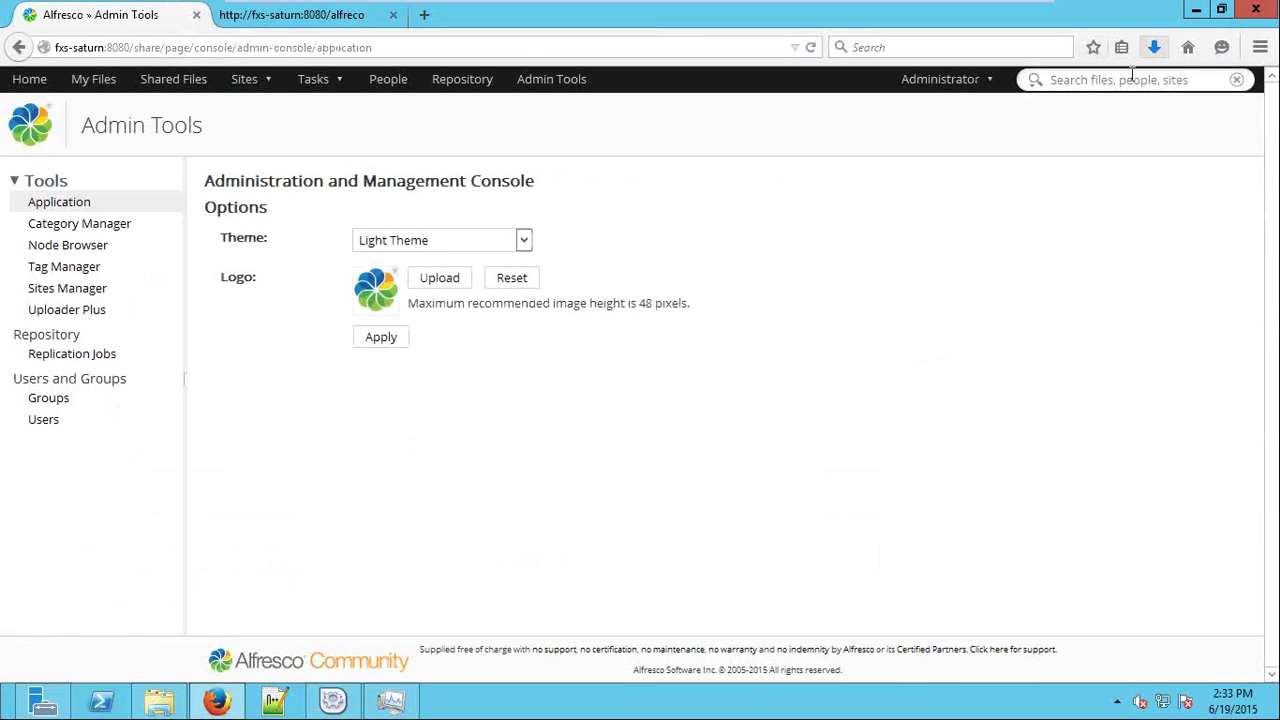
left_click(1180, 78)
type("notes")
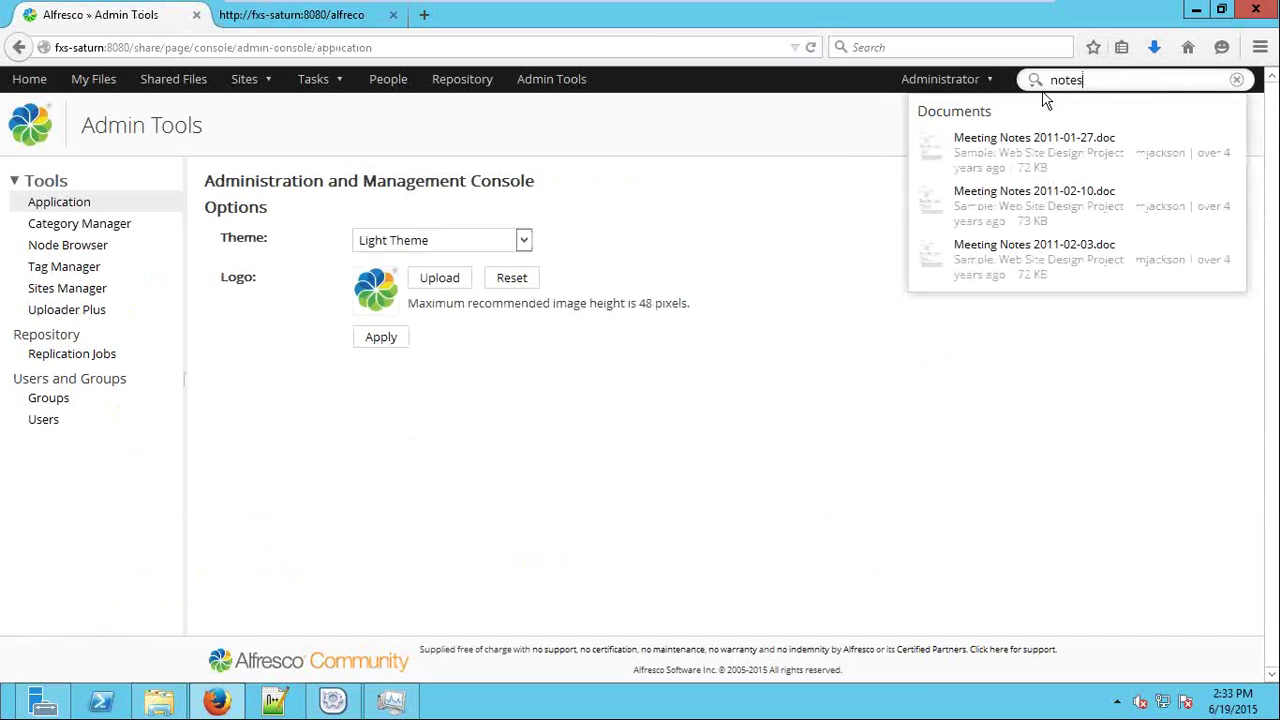
left_click(538, 132)
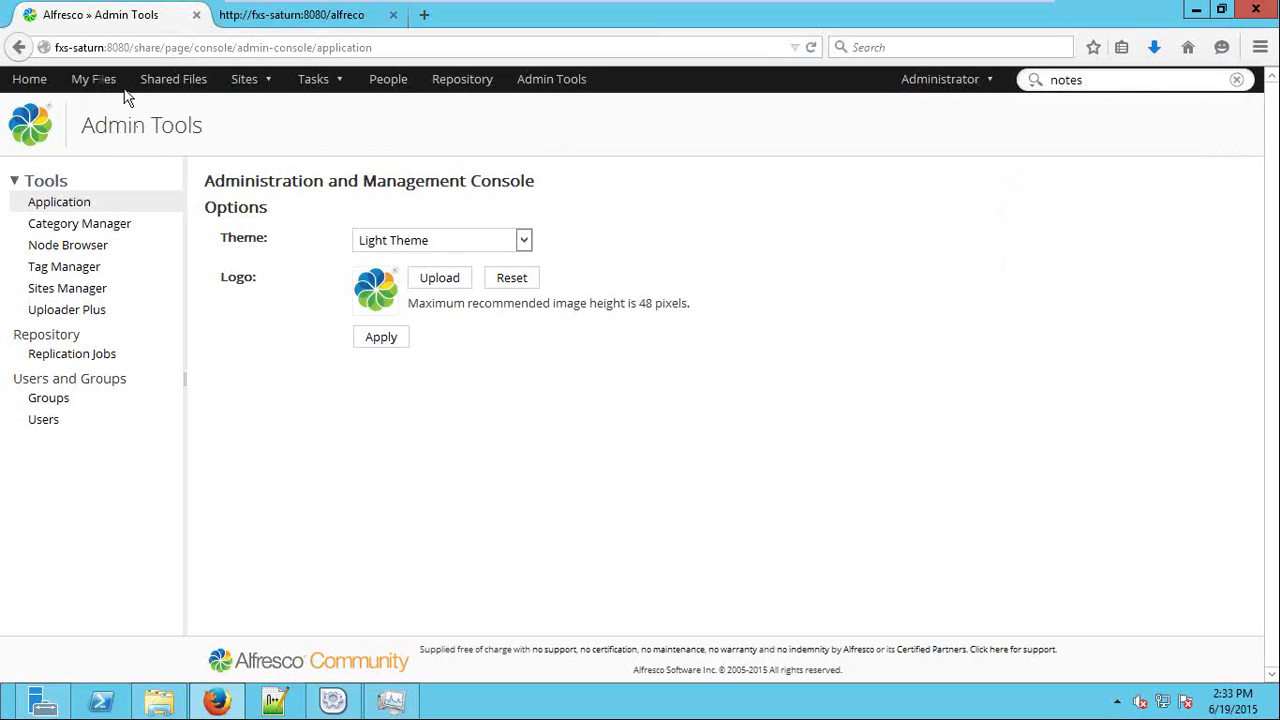
left_click_drag(12, 130, 102, 138)
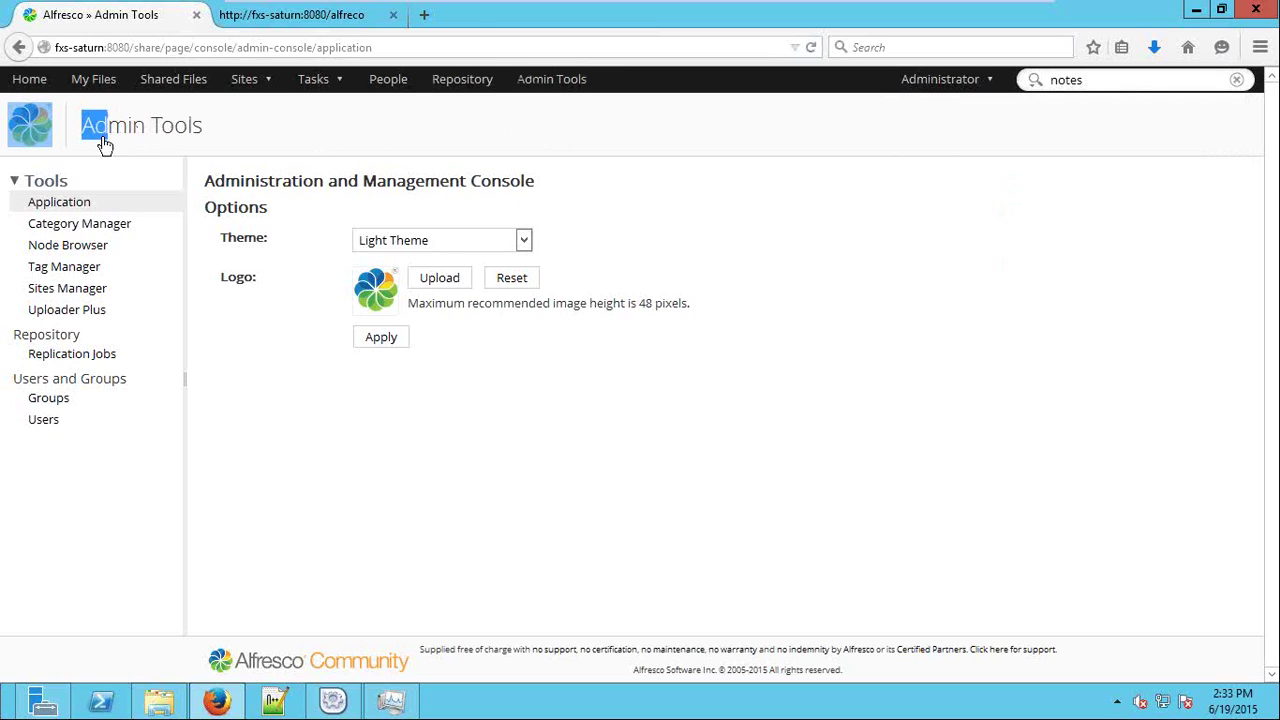
left_click(71, 434)
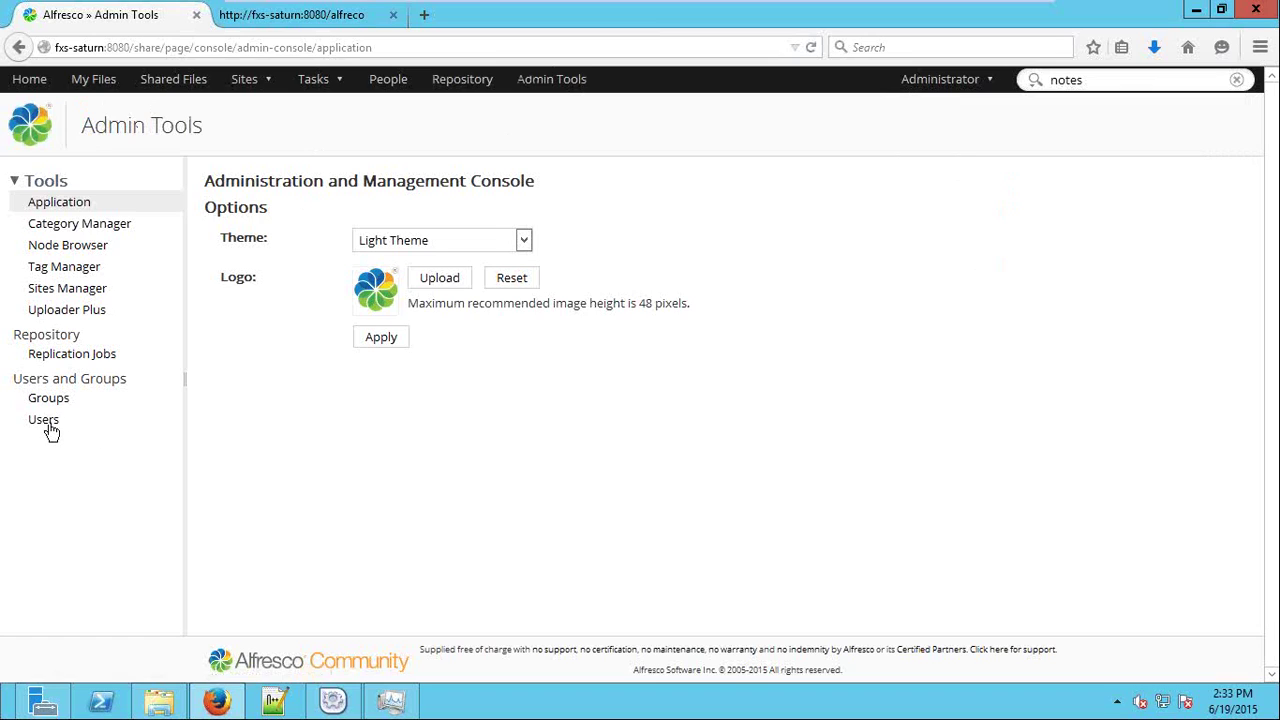
Search Users for 'use' to list the four matching users.
left_click(46, 421)
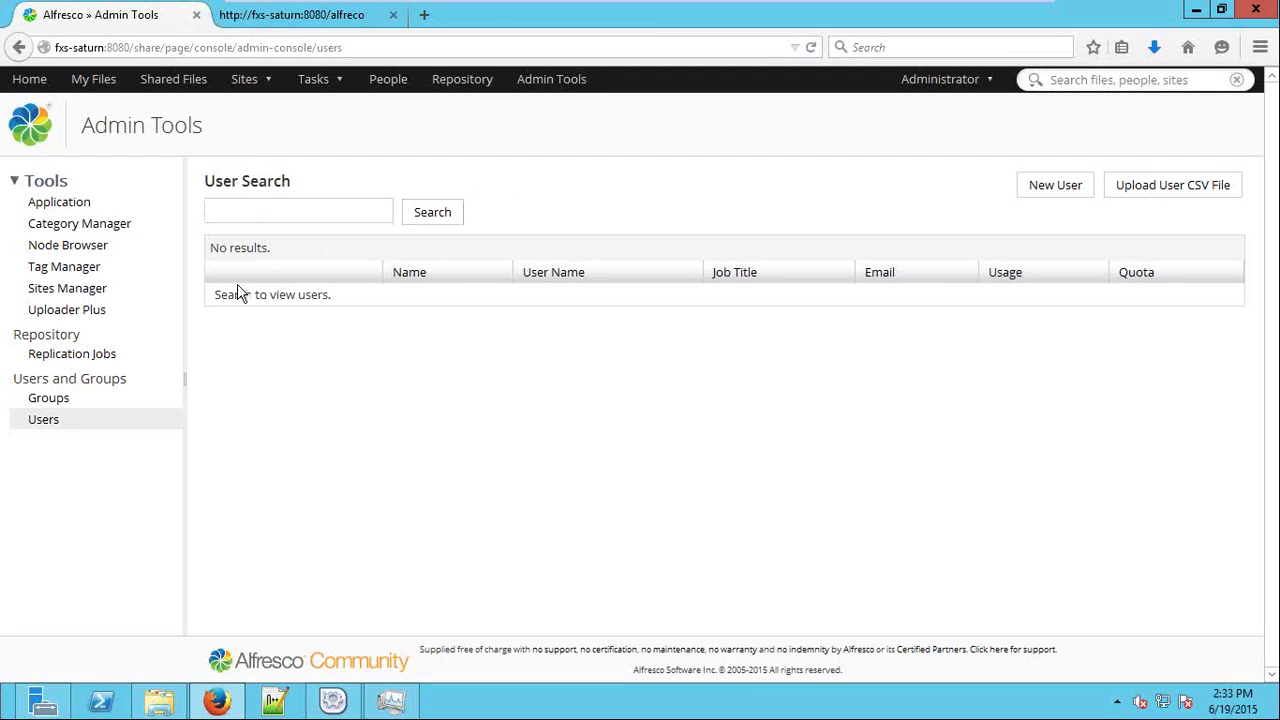
left_click(72, 404)
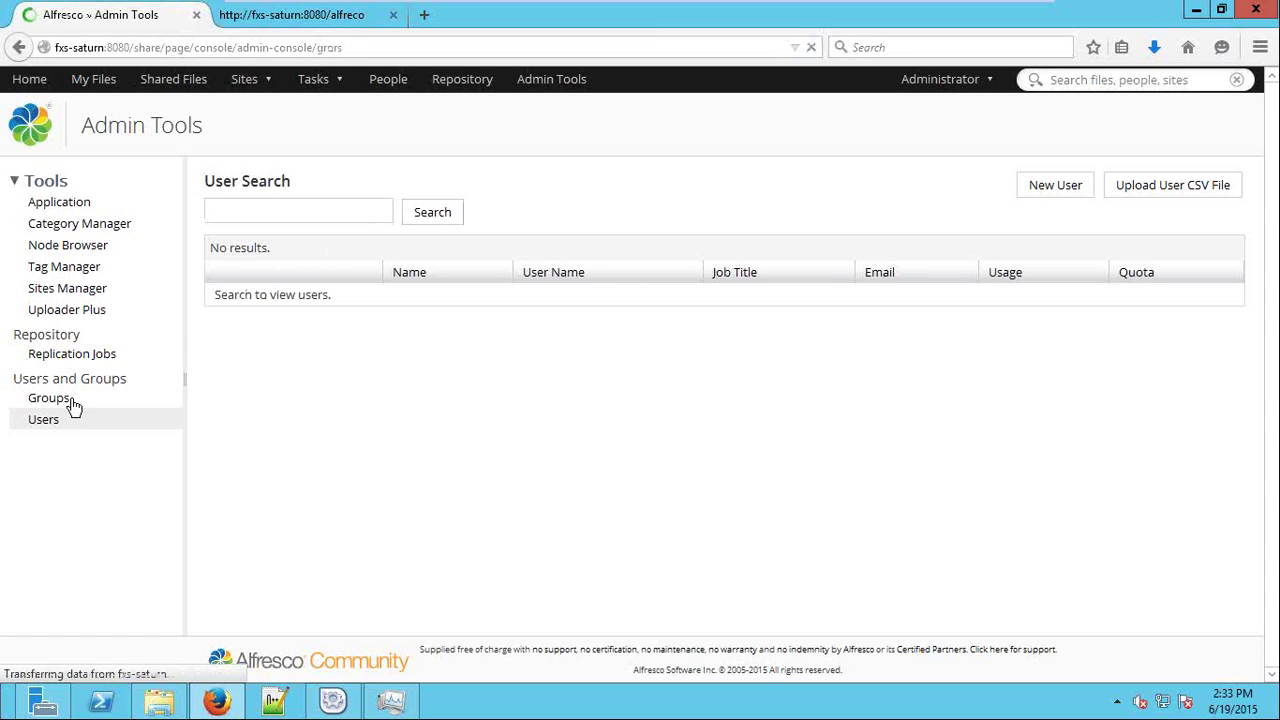
left_click(45, 422)
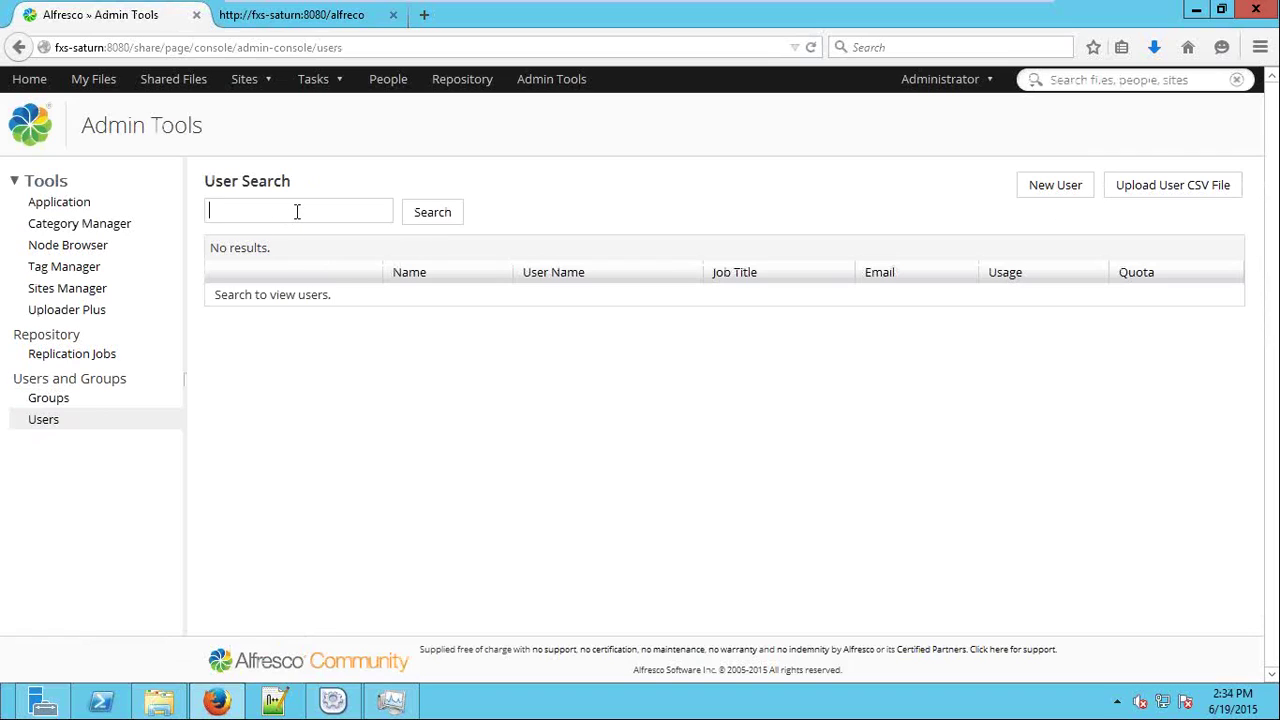
type("use")
left_click(425, 216)
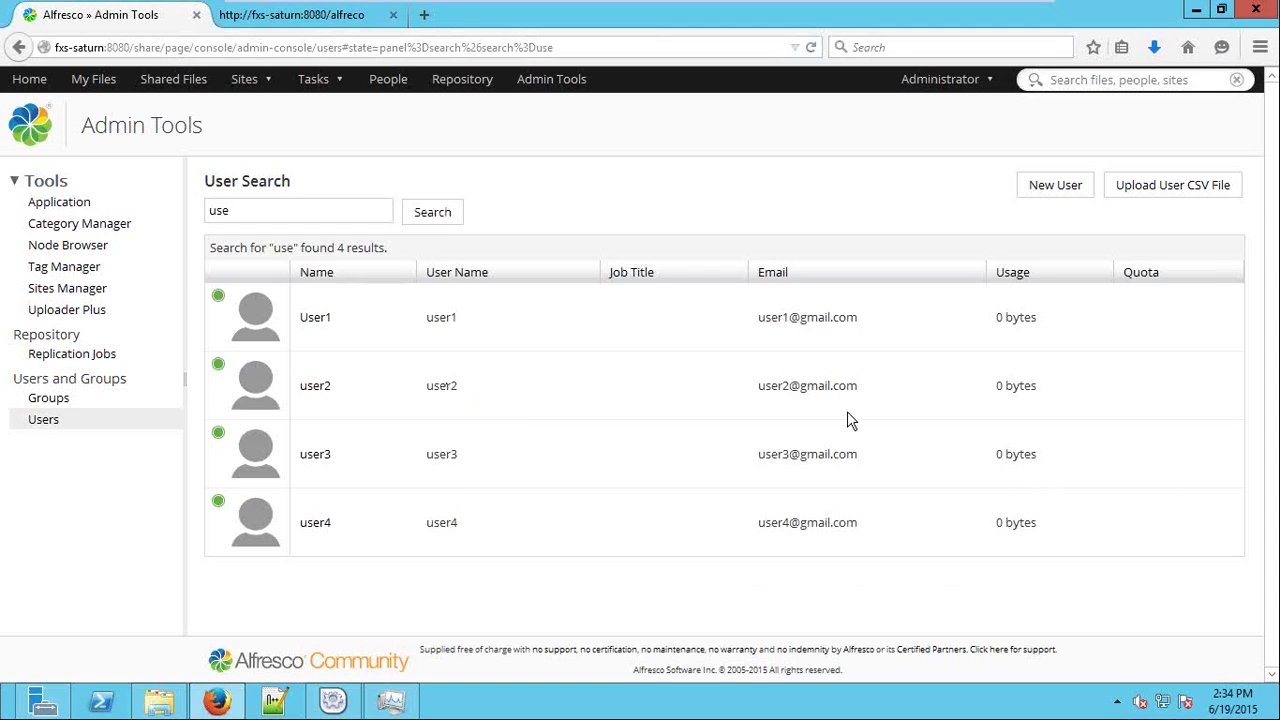
Browse all groups, viewing EMAIL_CONTRIBUTORS, Finance and Human Resource members.
left_click(30, 402)
left_click(488, 218)
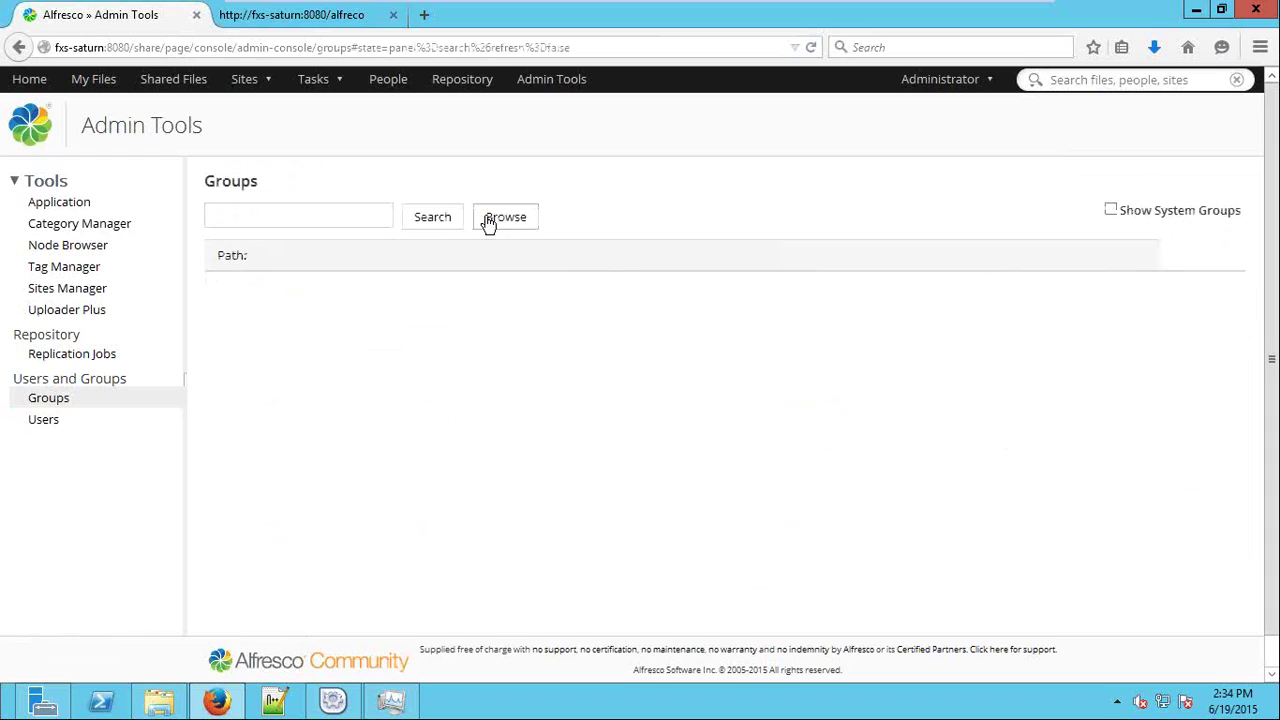
left_click(275, 387)
left_click(279, 409)
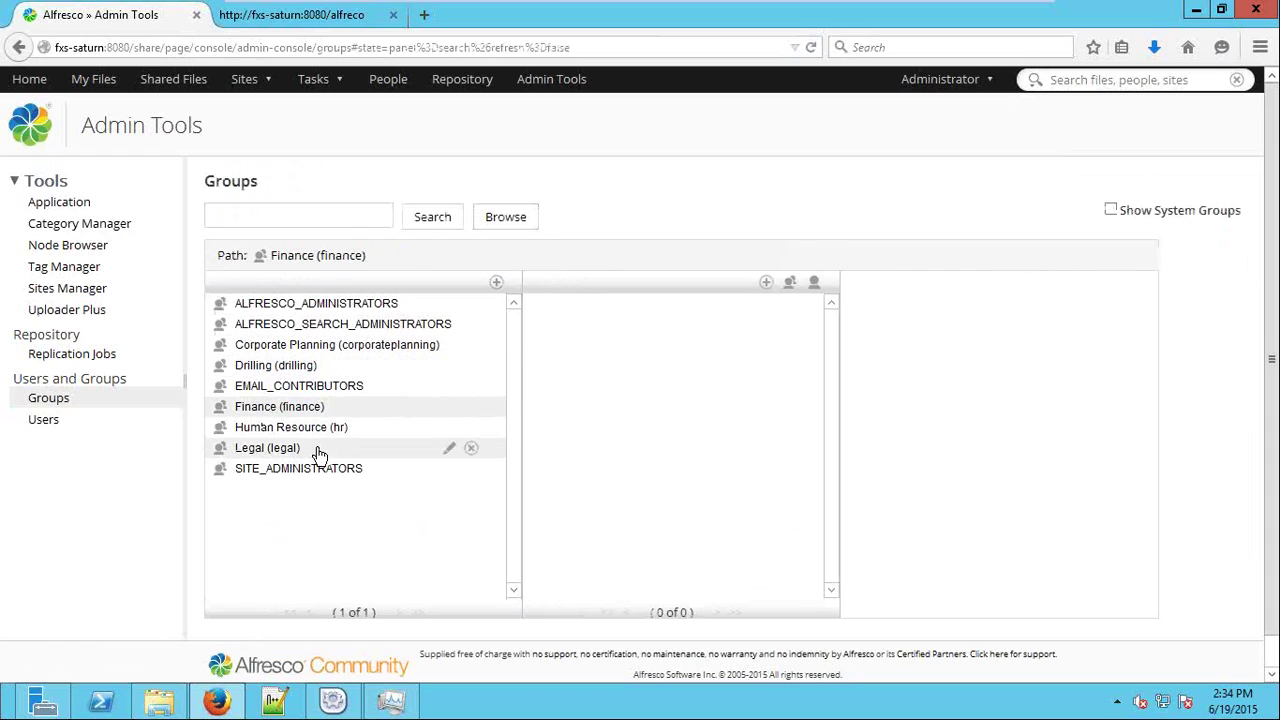
left_click(312, 427)
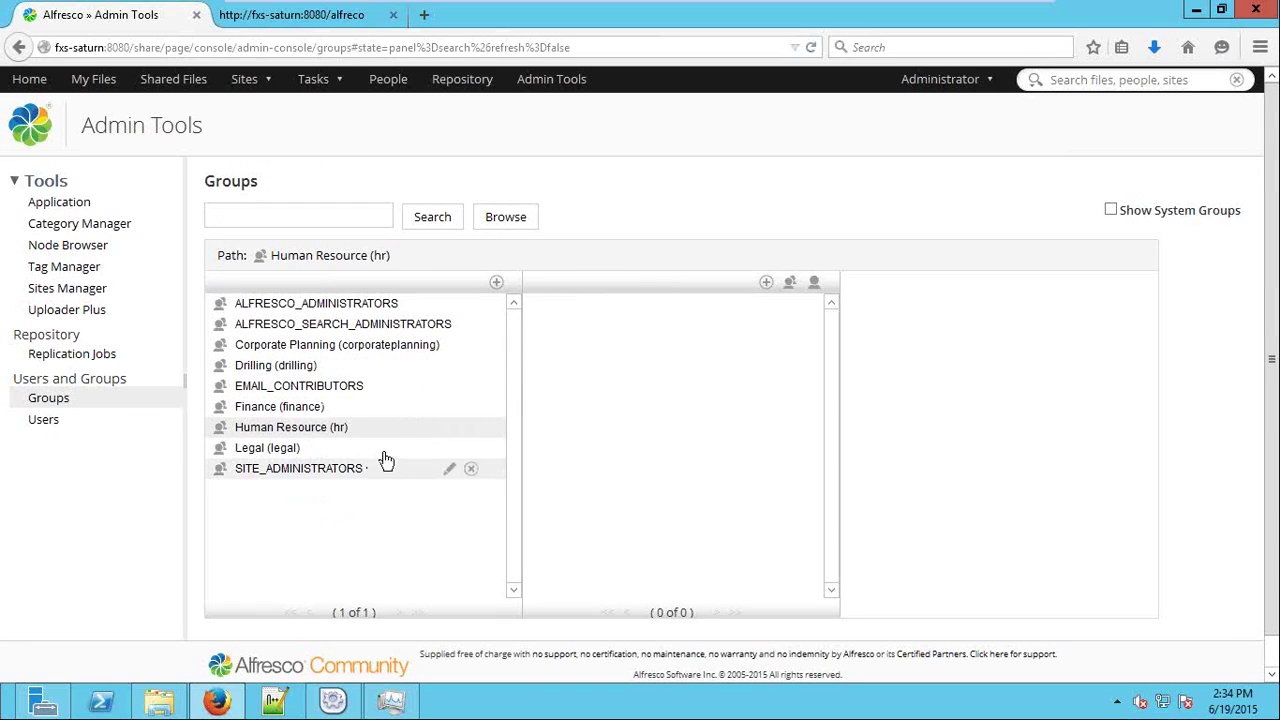
View Replication Jobs and Sites Manager, then scroll the dashboard's My Activities to PO.docx.
left_click(70, 355)
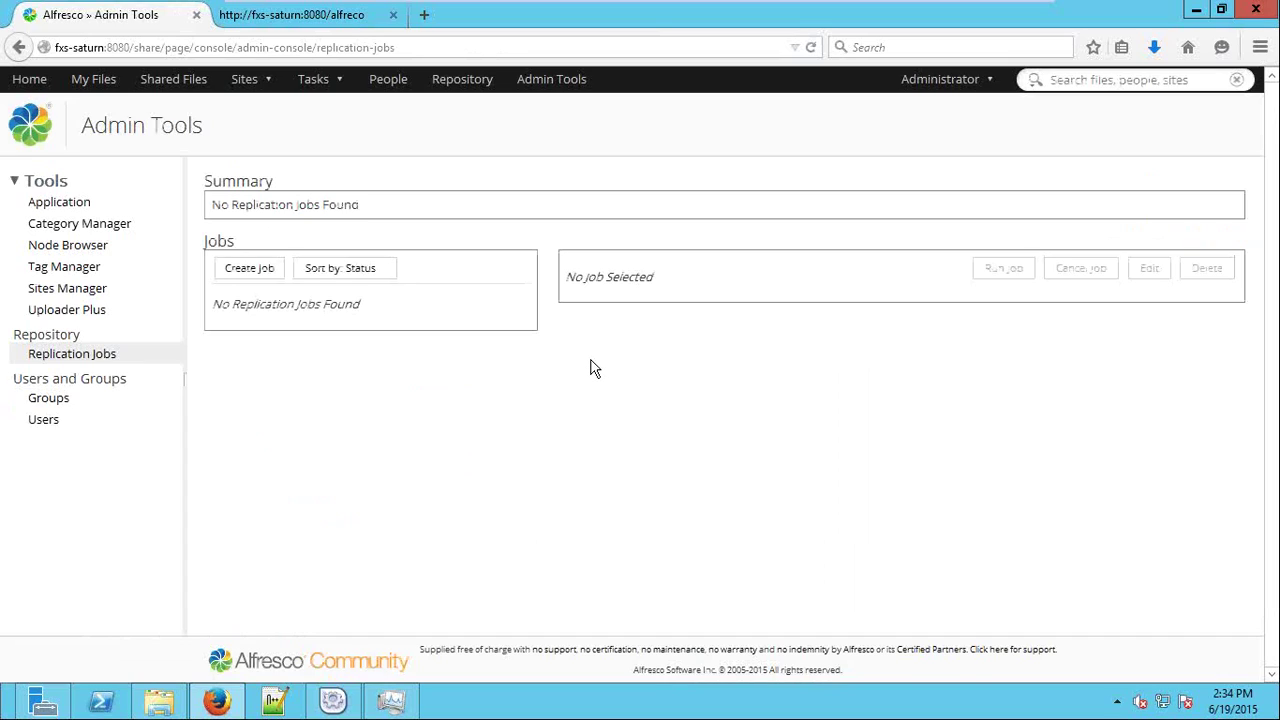
left_click(86, 290)
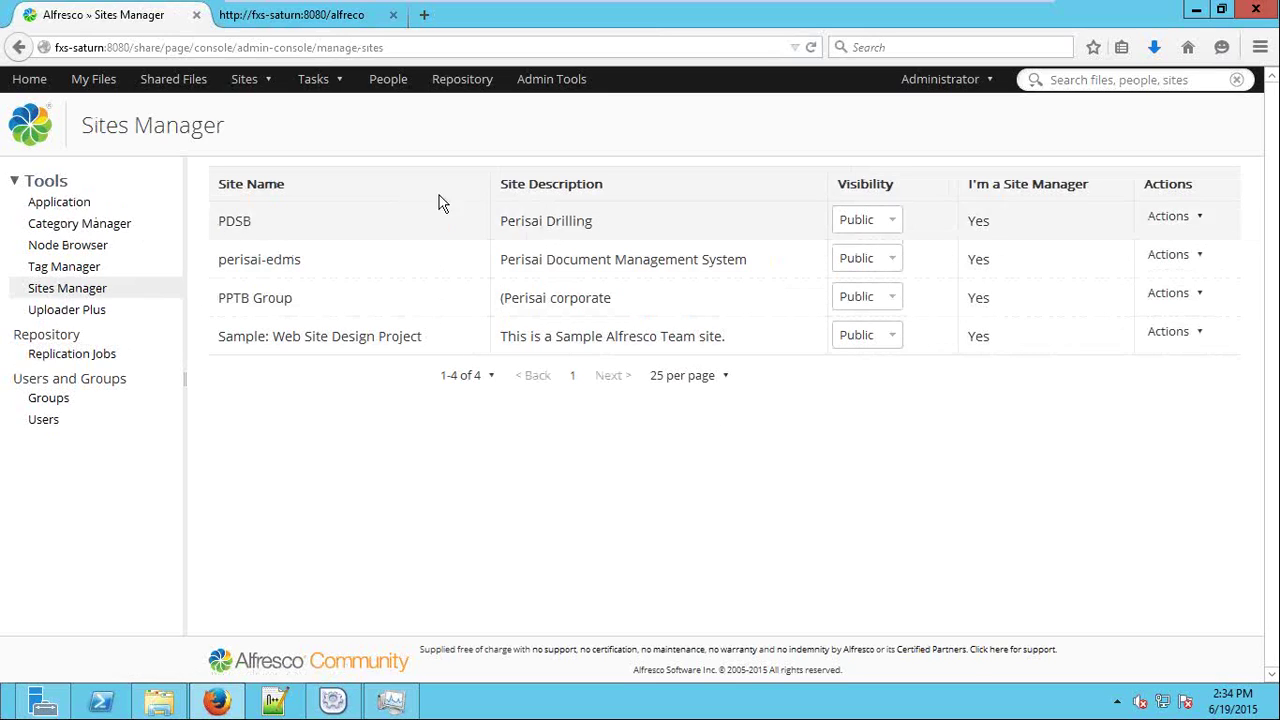
left_click(30, 80)
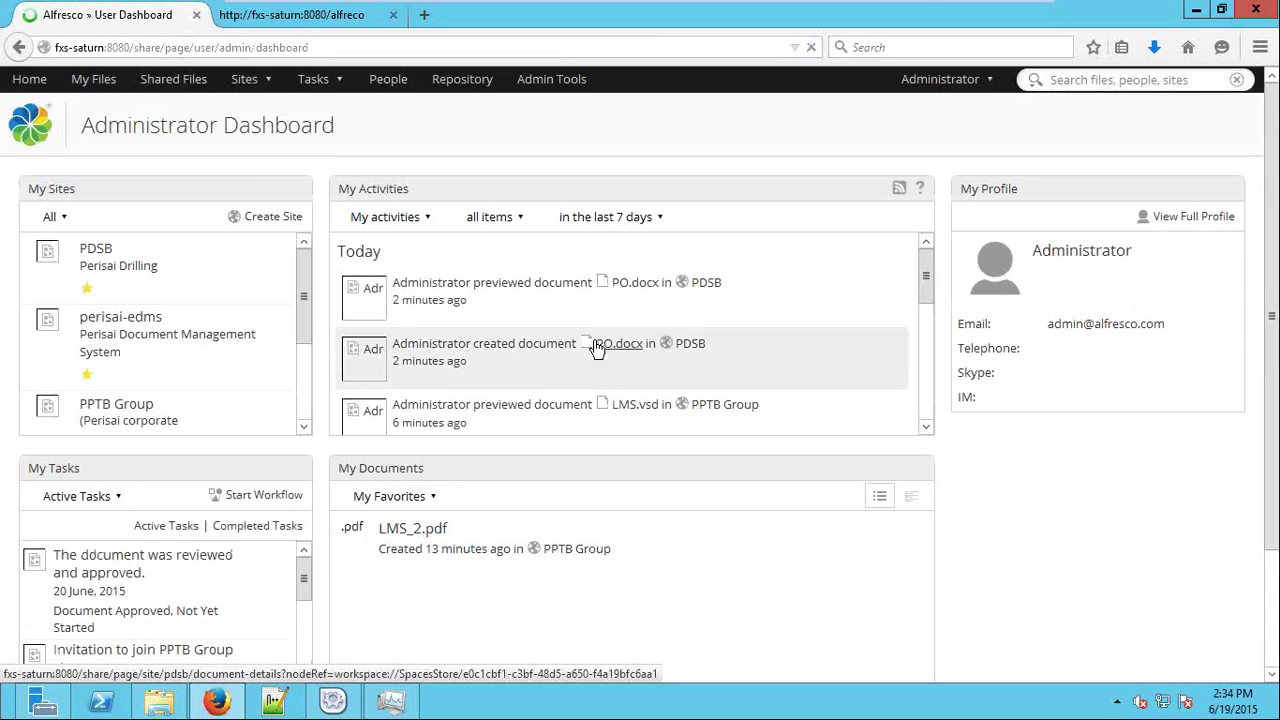
left_click_drag(925, 300, 923, 255)
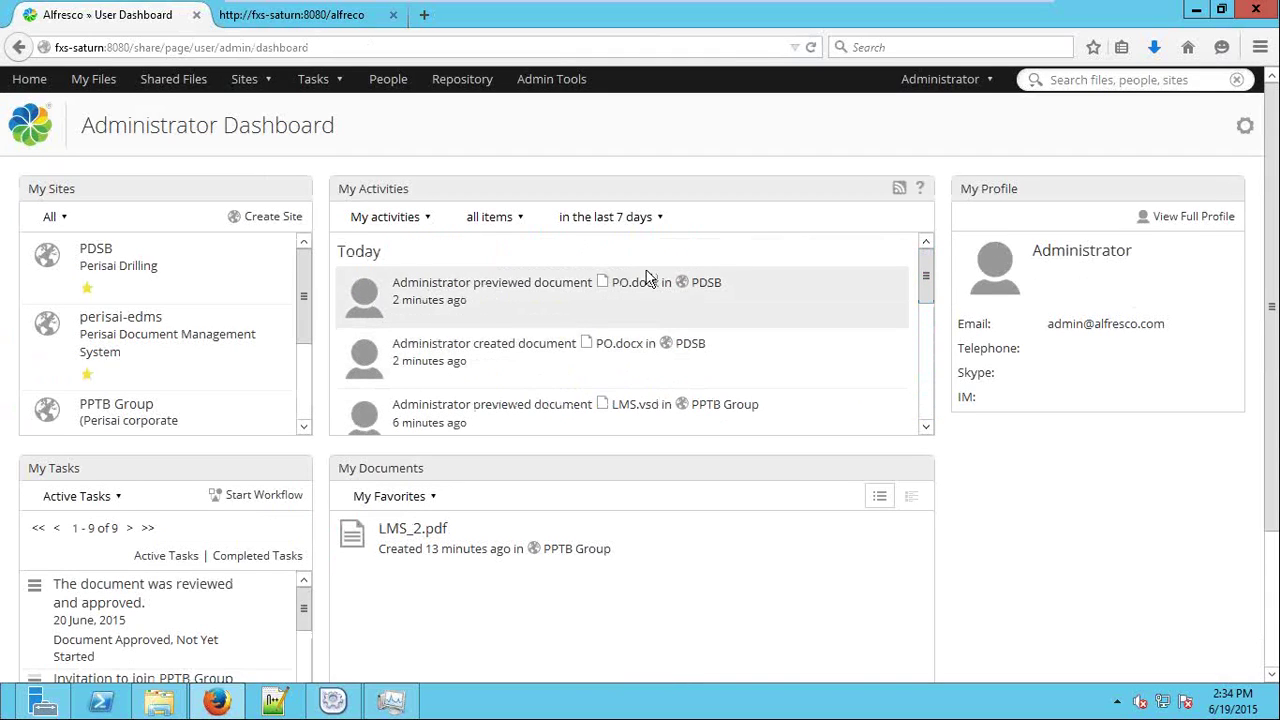